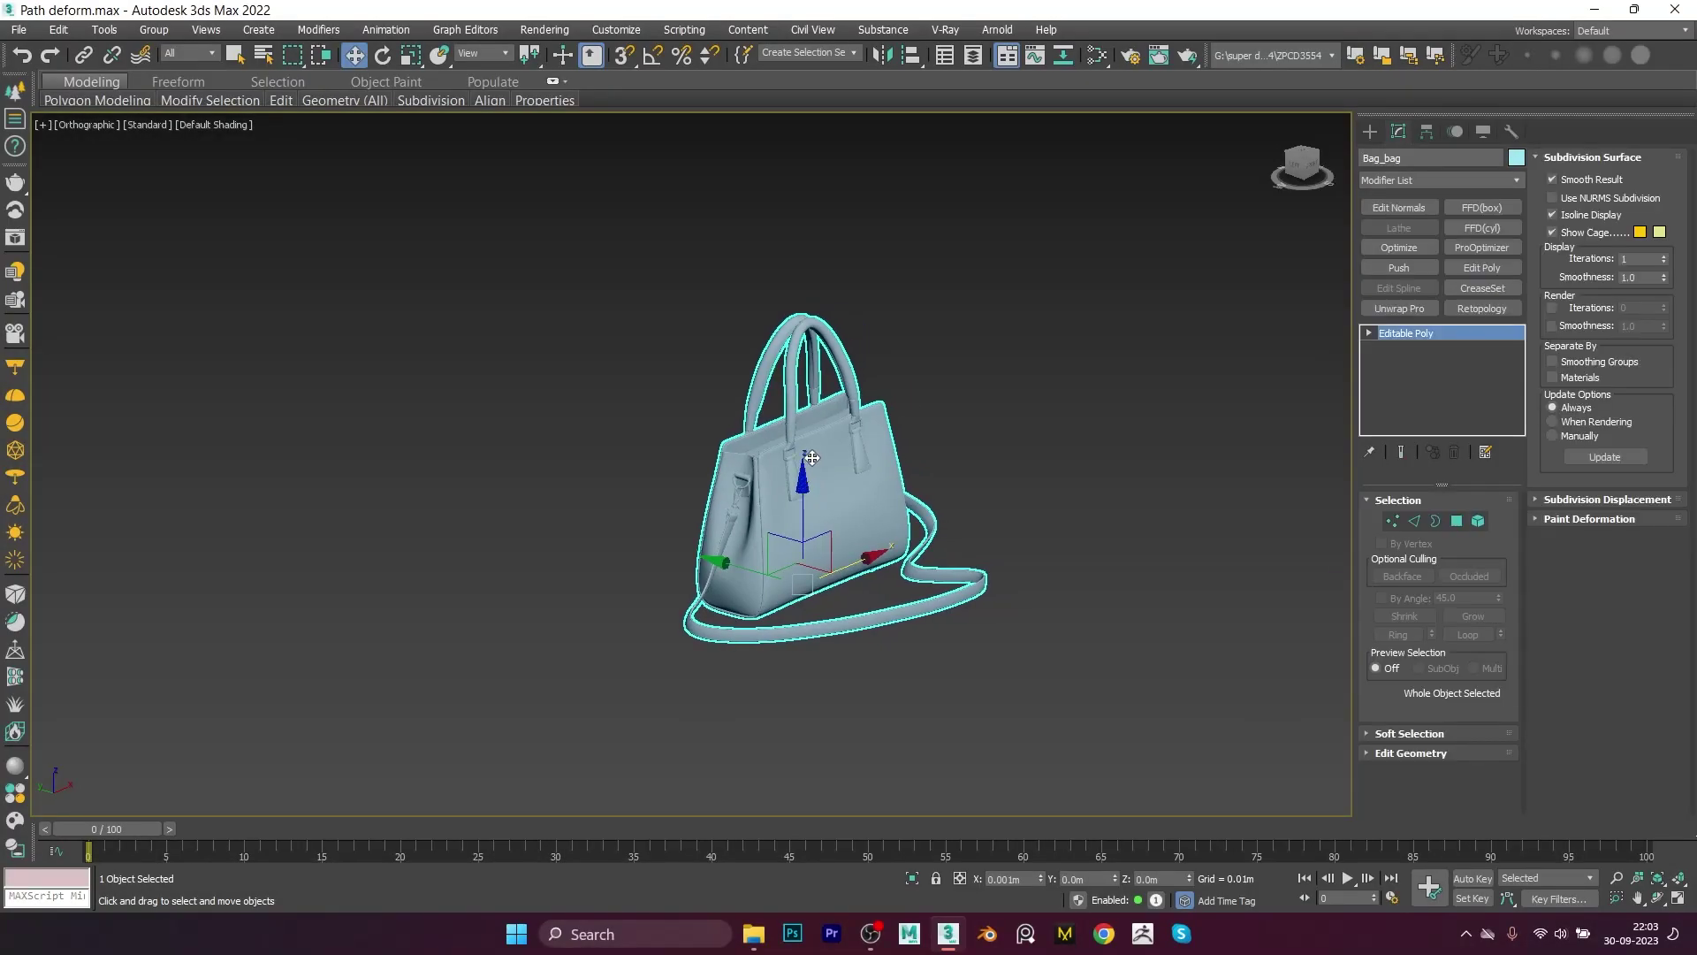
# Step: Orbit and zoom to a lower, frontal three-quarter view of the handbag
pyautogui.scroll(-3, 770, 531)
pyautogui.scroll(3, 770, 532)
pyautogui.scroll(2, 770, 531)
pyautogui.scroll(-2, 770, 531)
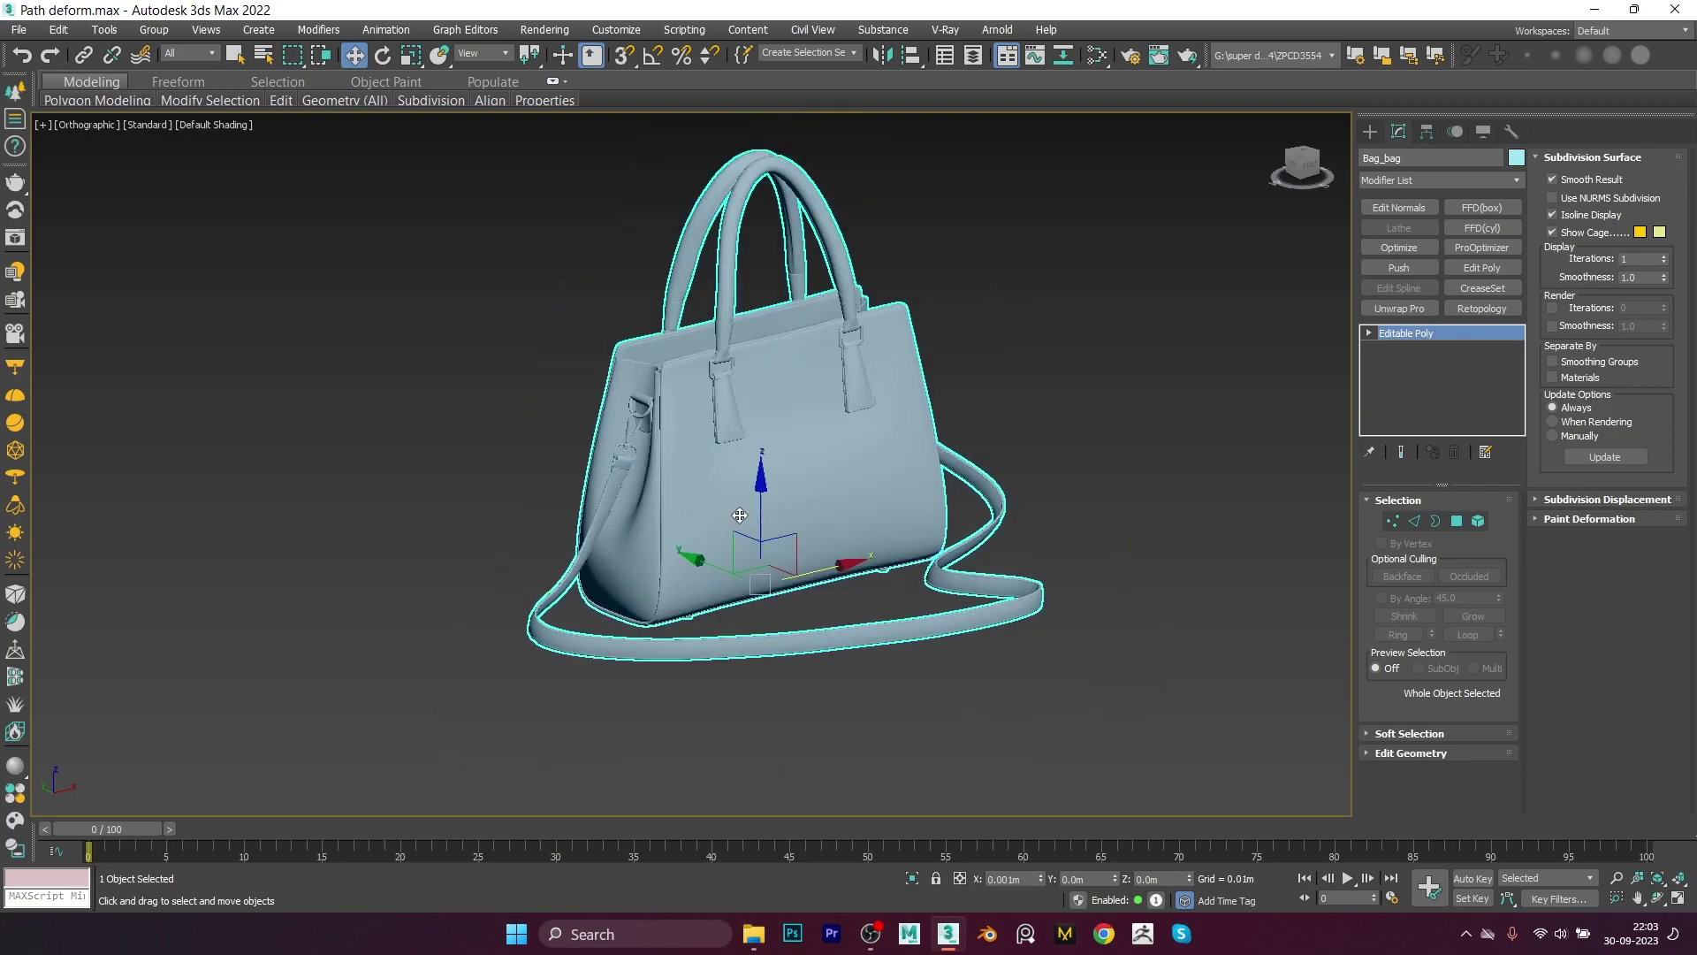
pyautogui.moveTo(770, 619)
pyautogui.keyDown('alt'); pyautogui.mouseDown(button='middle')
pyautogui.moveTo(775, 733)
pyautogui.moveTo(763, 724)
pyautogui.mouseUp(button='middle'); pyautogui.keyUp('alt')
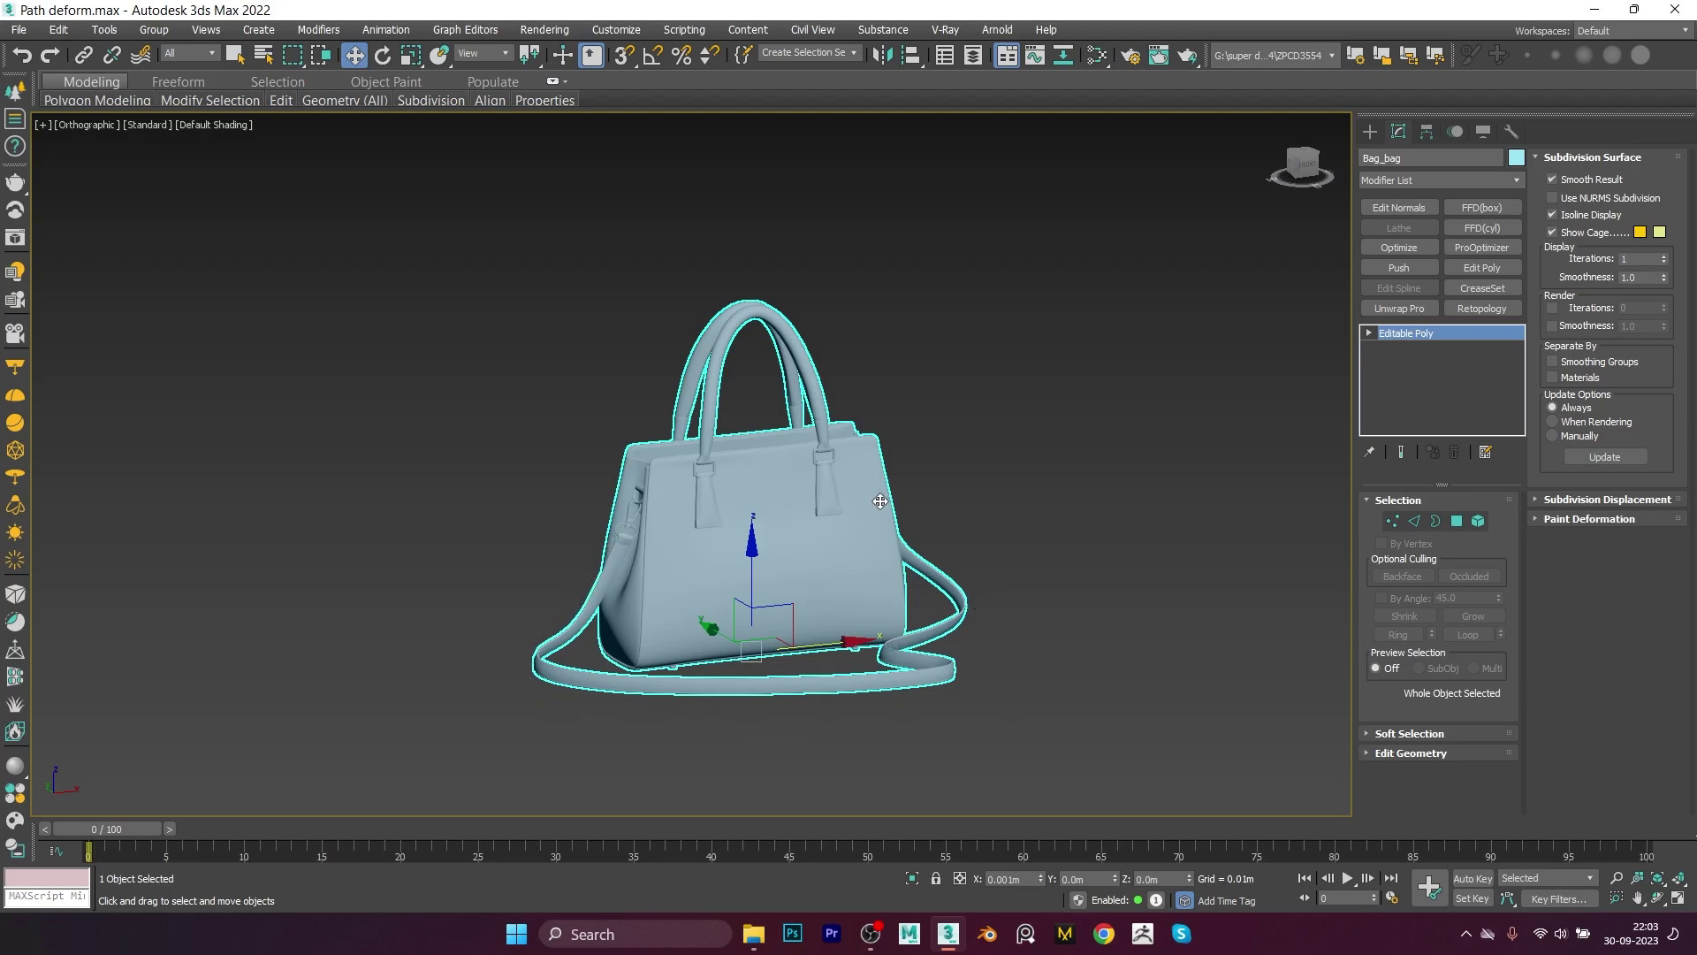
pyautogui.keyDown('alt'); pyautogui.moveTo(585, 682); pyautogui.dragTo(627, 690, button='middle'); pyautogui.keyUp('alt')
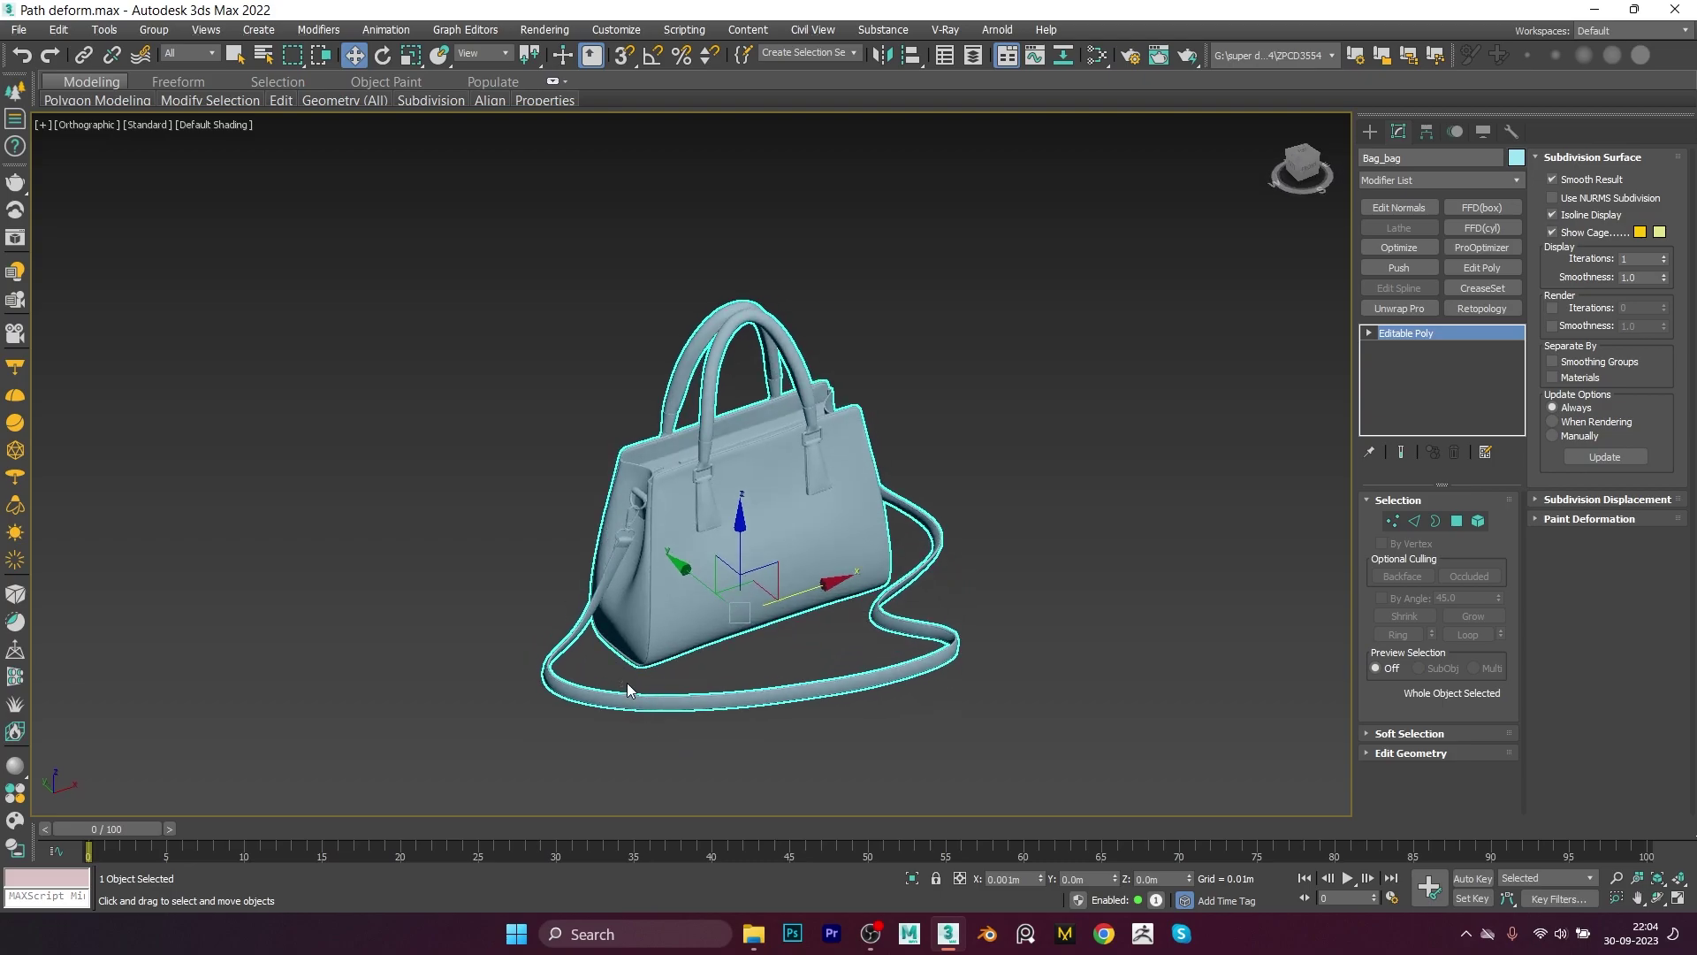
pyautogui.keyDown('alt'); pyautogui.moveTo(633, 725); pyautogui.dragTo(570, 711, button='middle'); pyautogui.keyUp('alt')
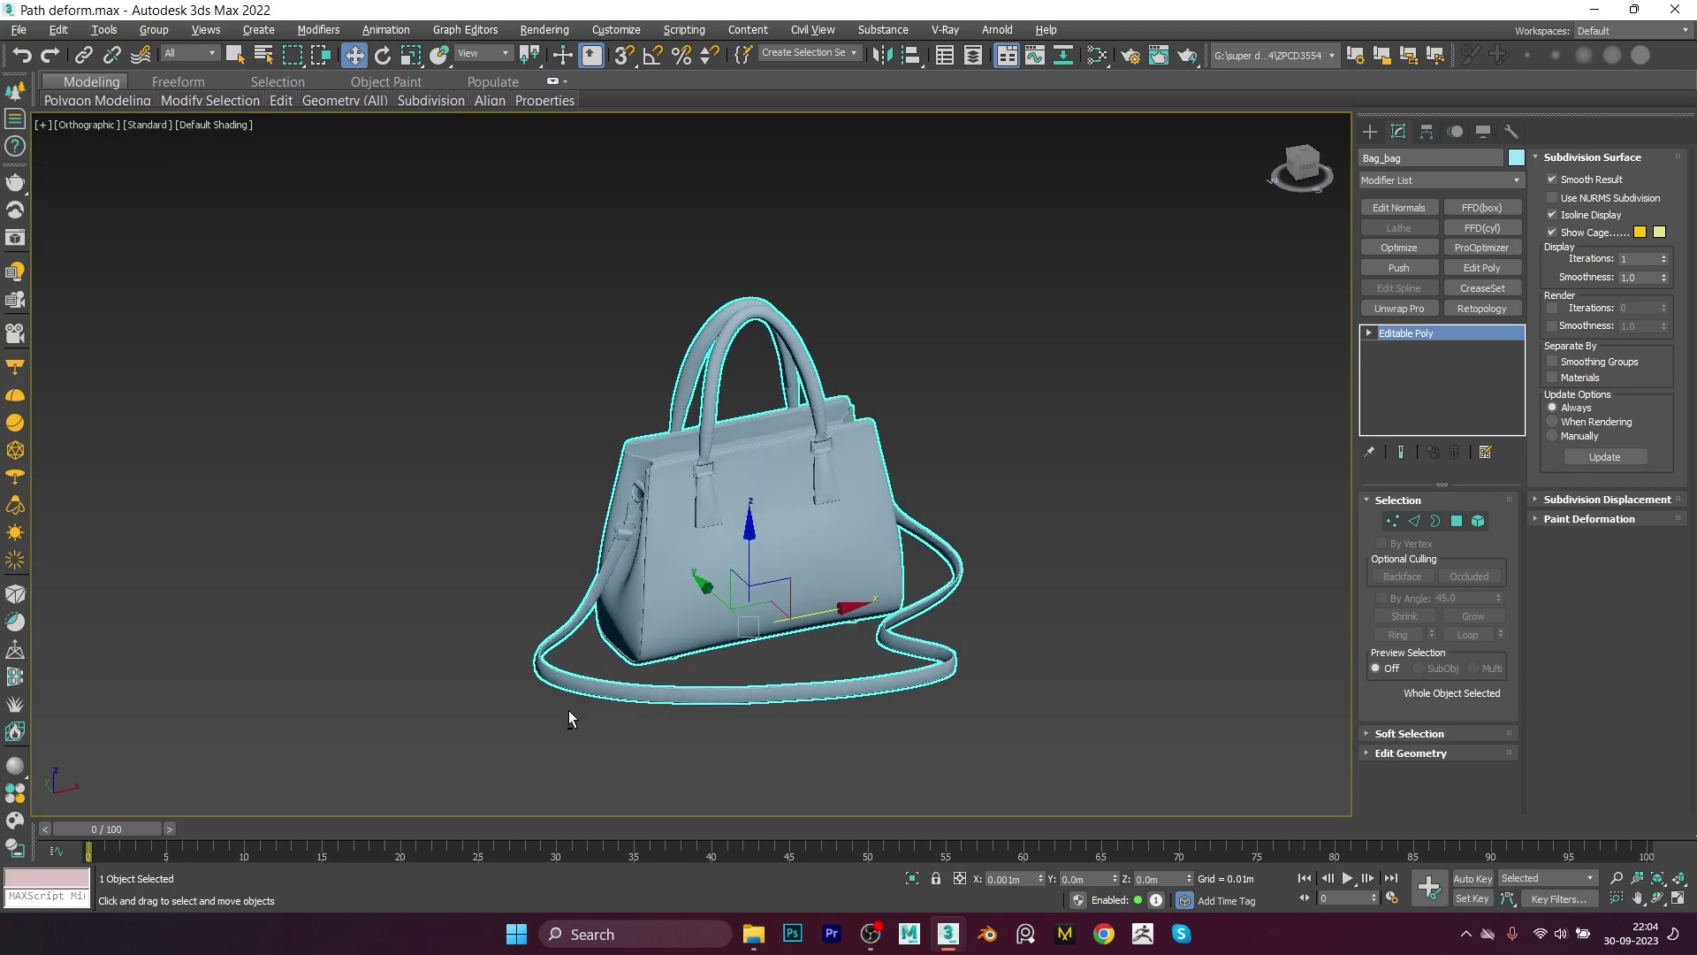
pyautogui.scroll(3, 635, 546)
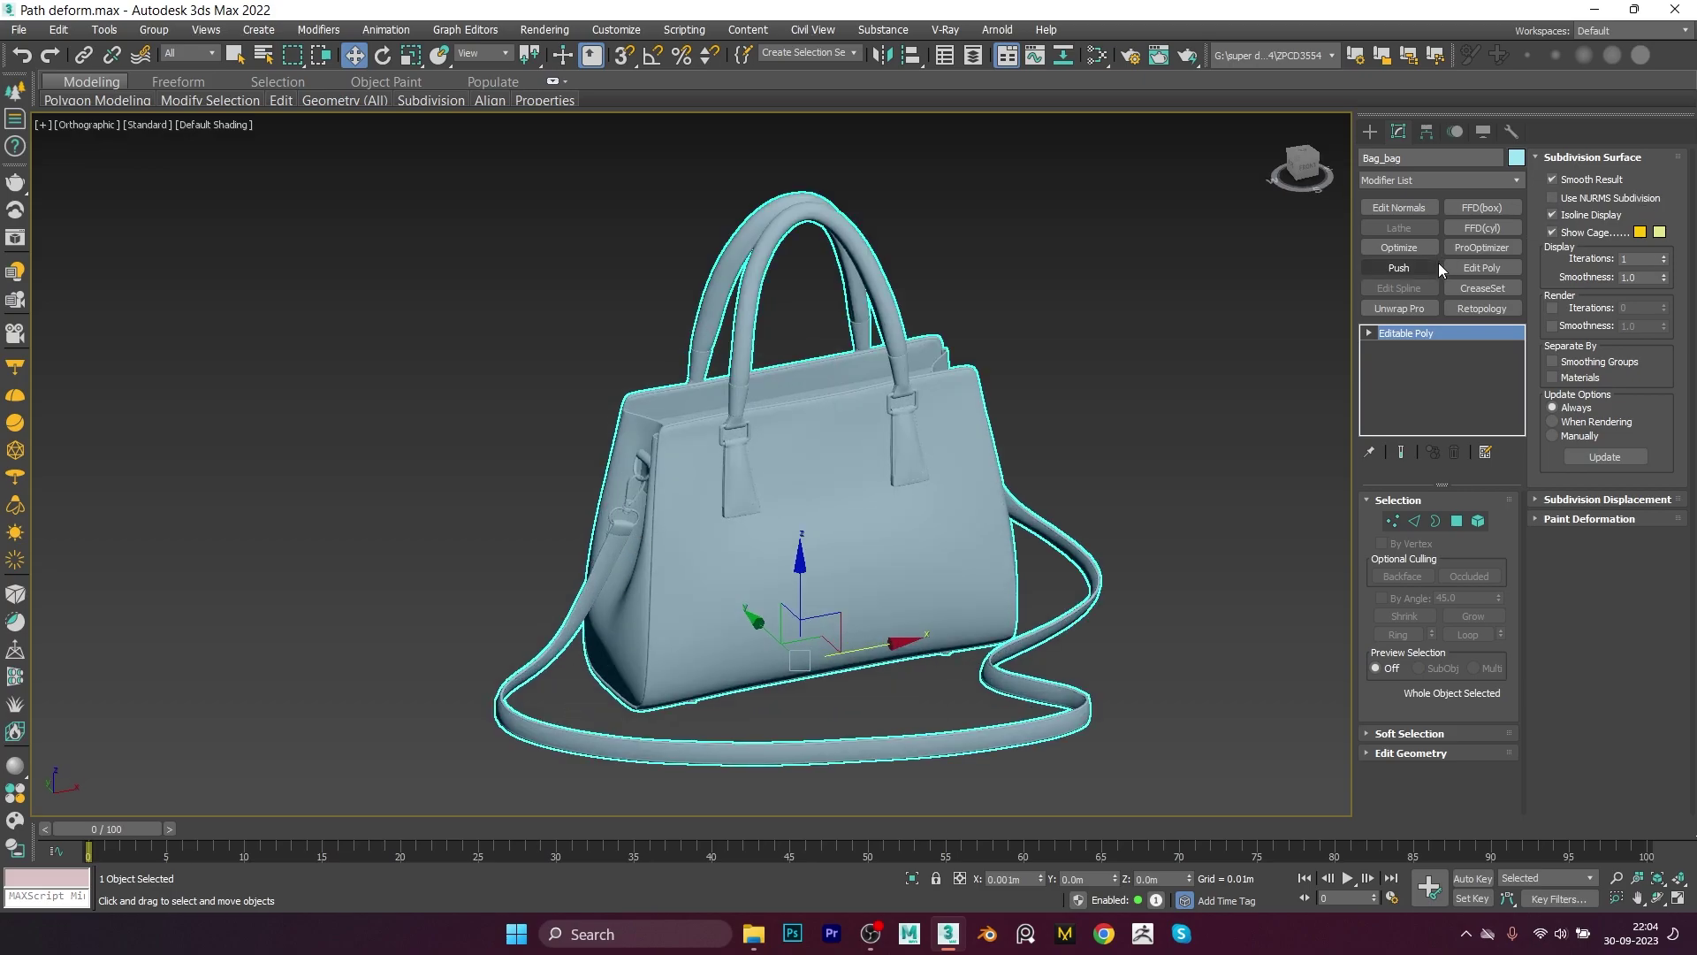
# Step: Zoom in on the strap and turn on Edged Faces over the shaded model
pyautogui.scroll(3, 634, 541)
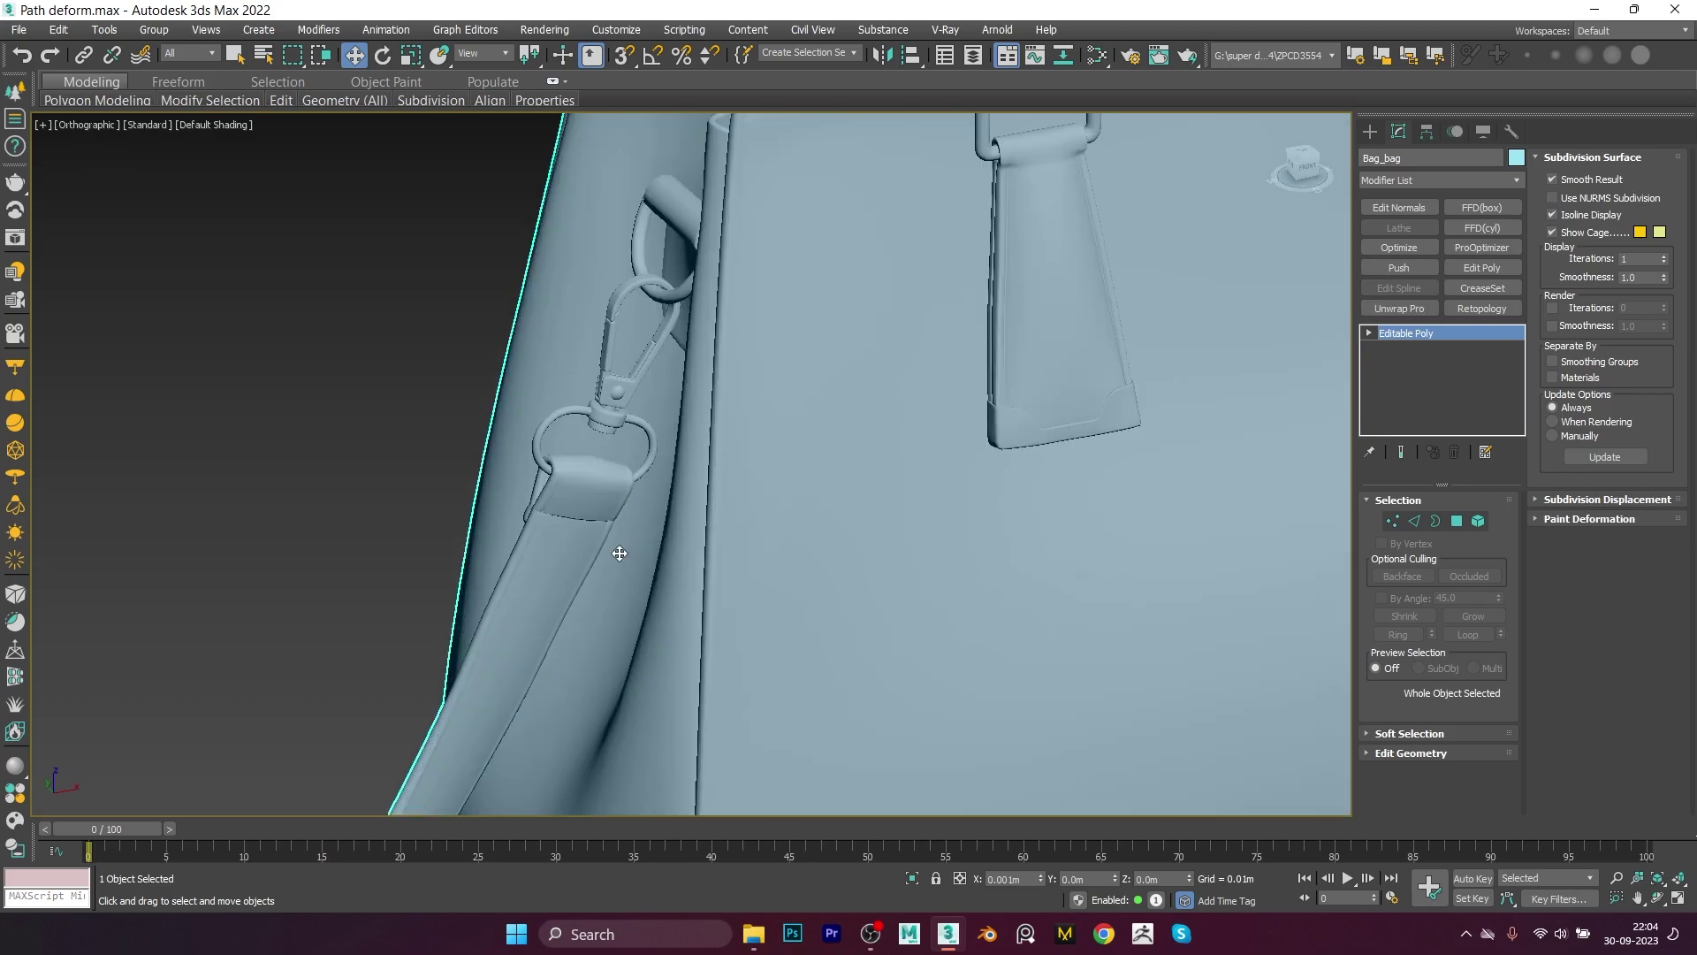
pyautogui.scroll(3, 614, 548)
pyautogui.scroll(1, 628, 531)
pyautogui.press('F3')
pyautogui.press('F3')
pyautogui.press('F4')
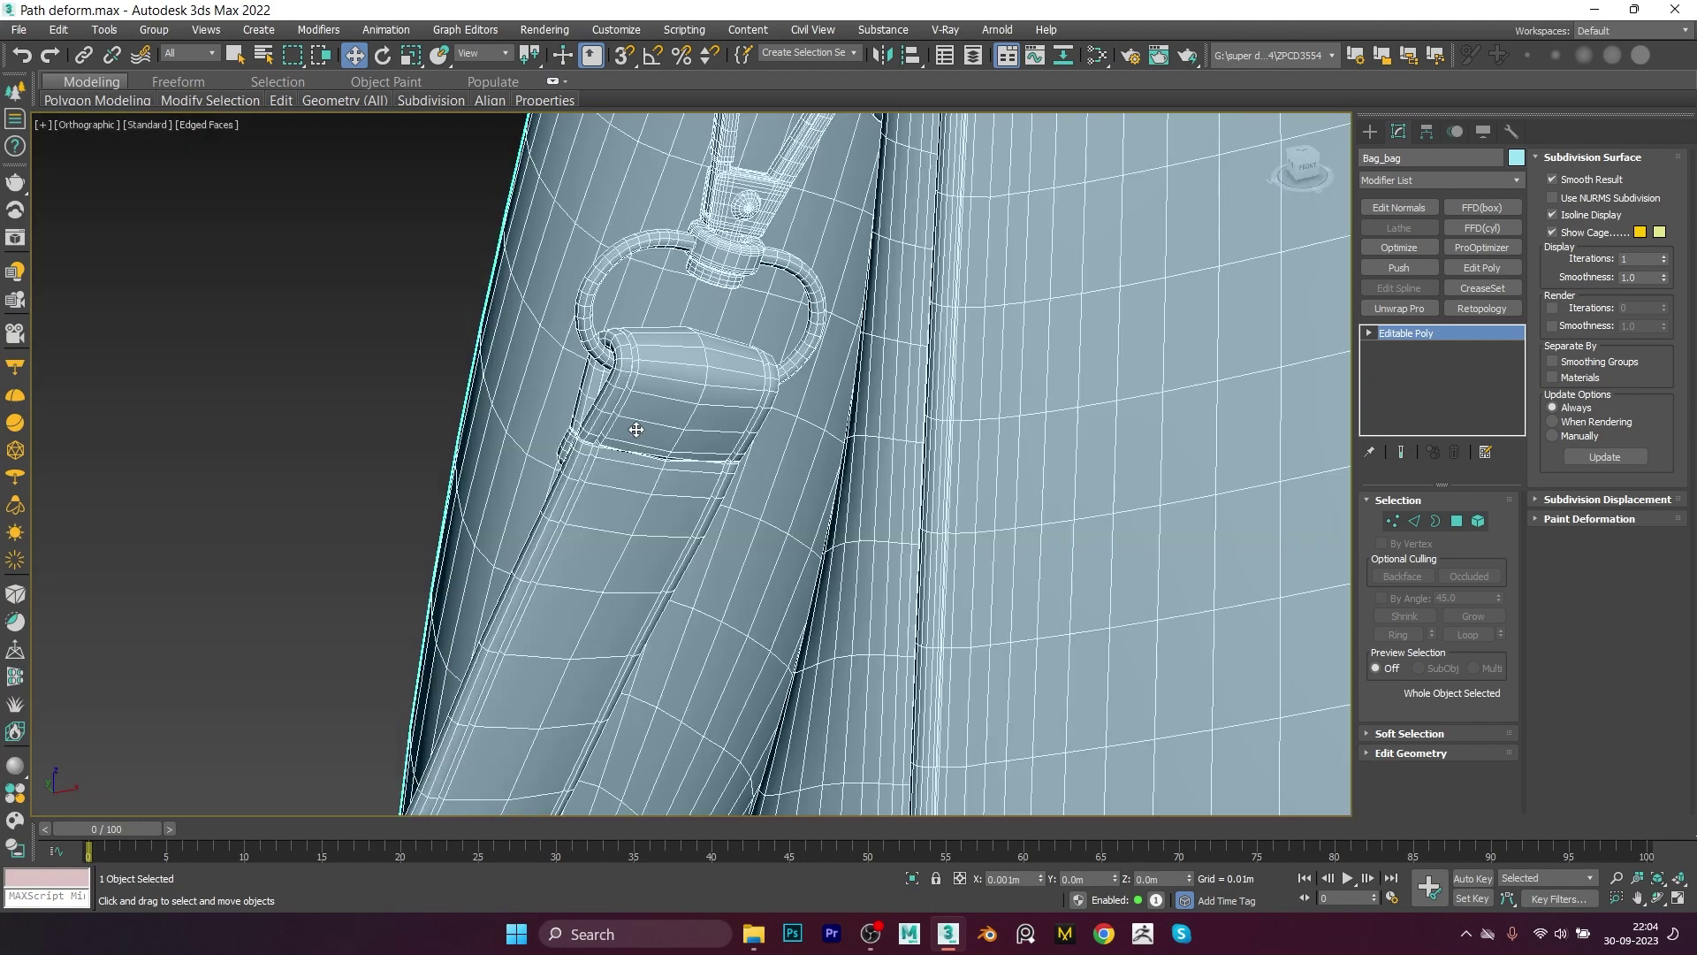
pyautogui.scroll(1, 635, 428)
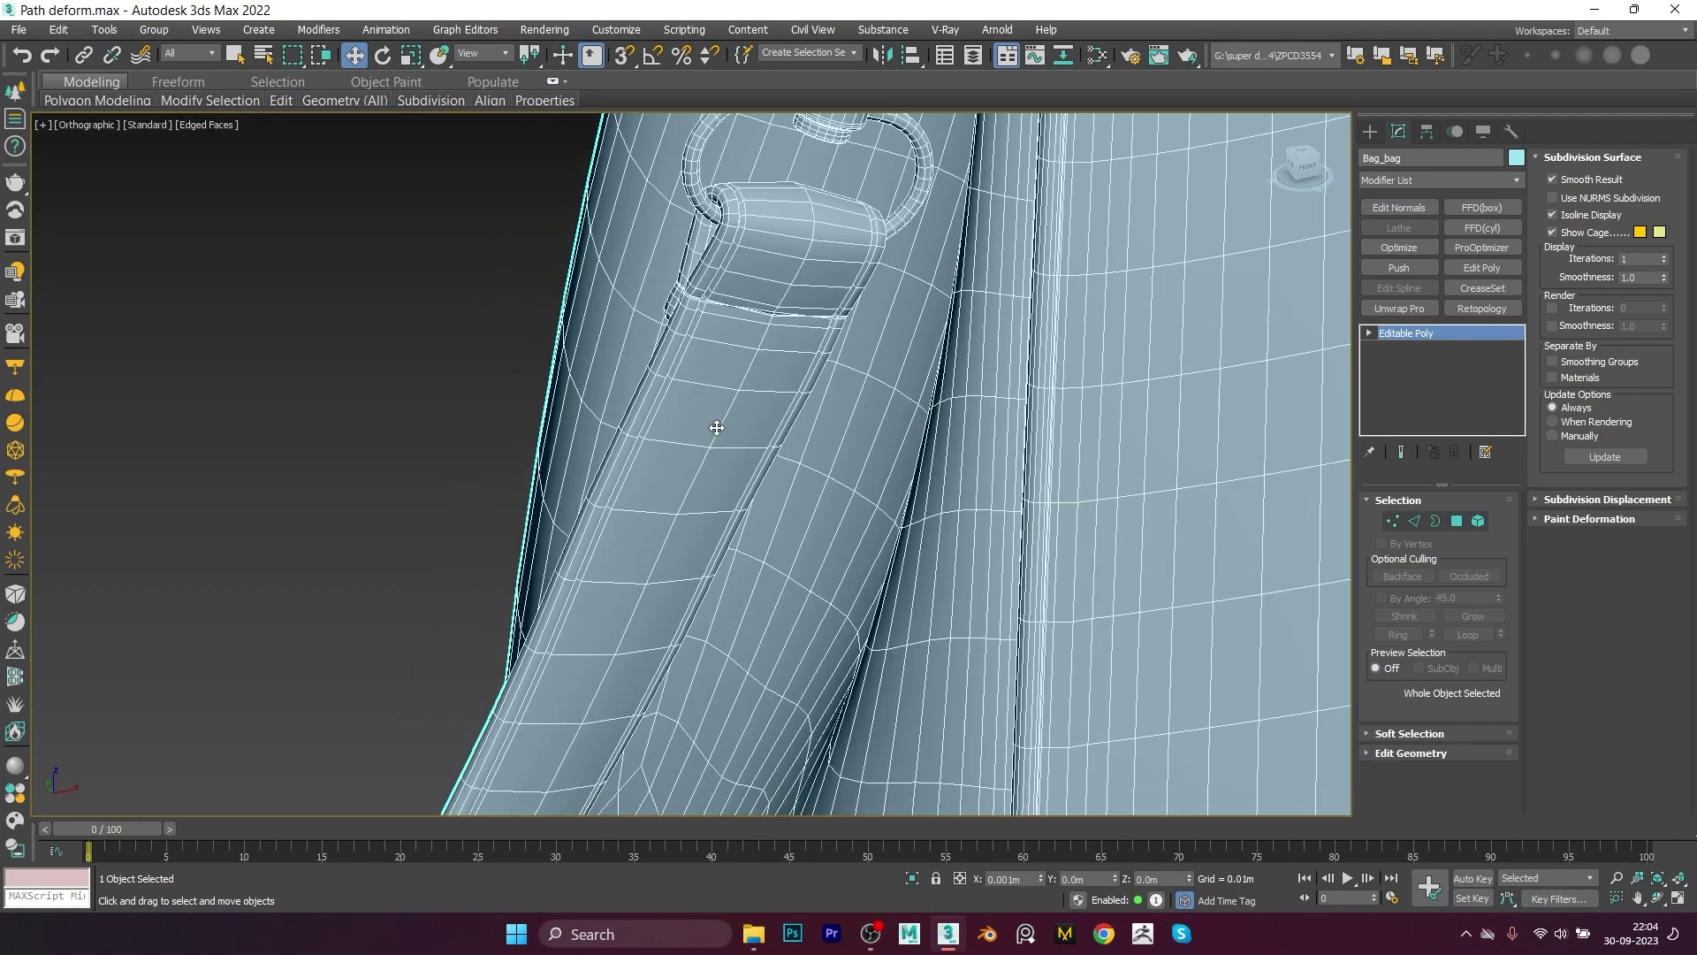
pyautogui.scroll(-2, 720, 428)
pyautogui.scroll(-2, 720, 428)
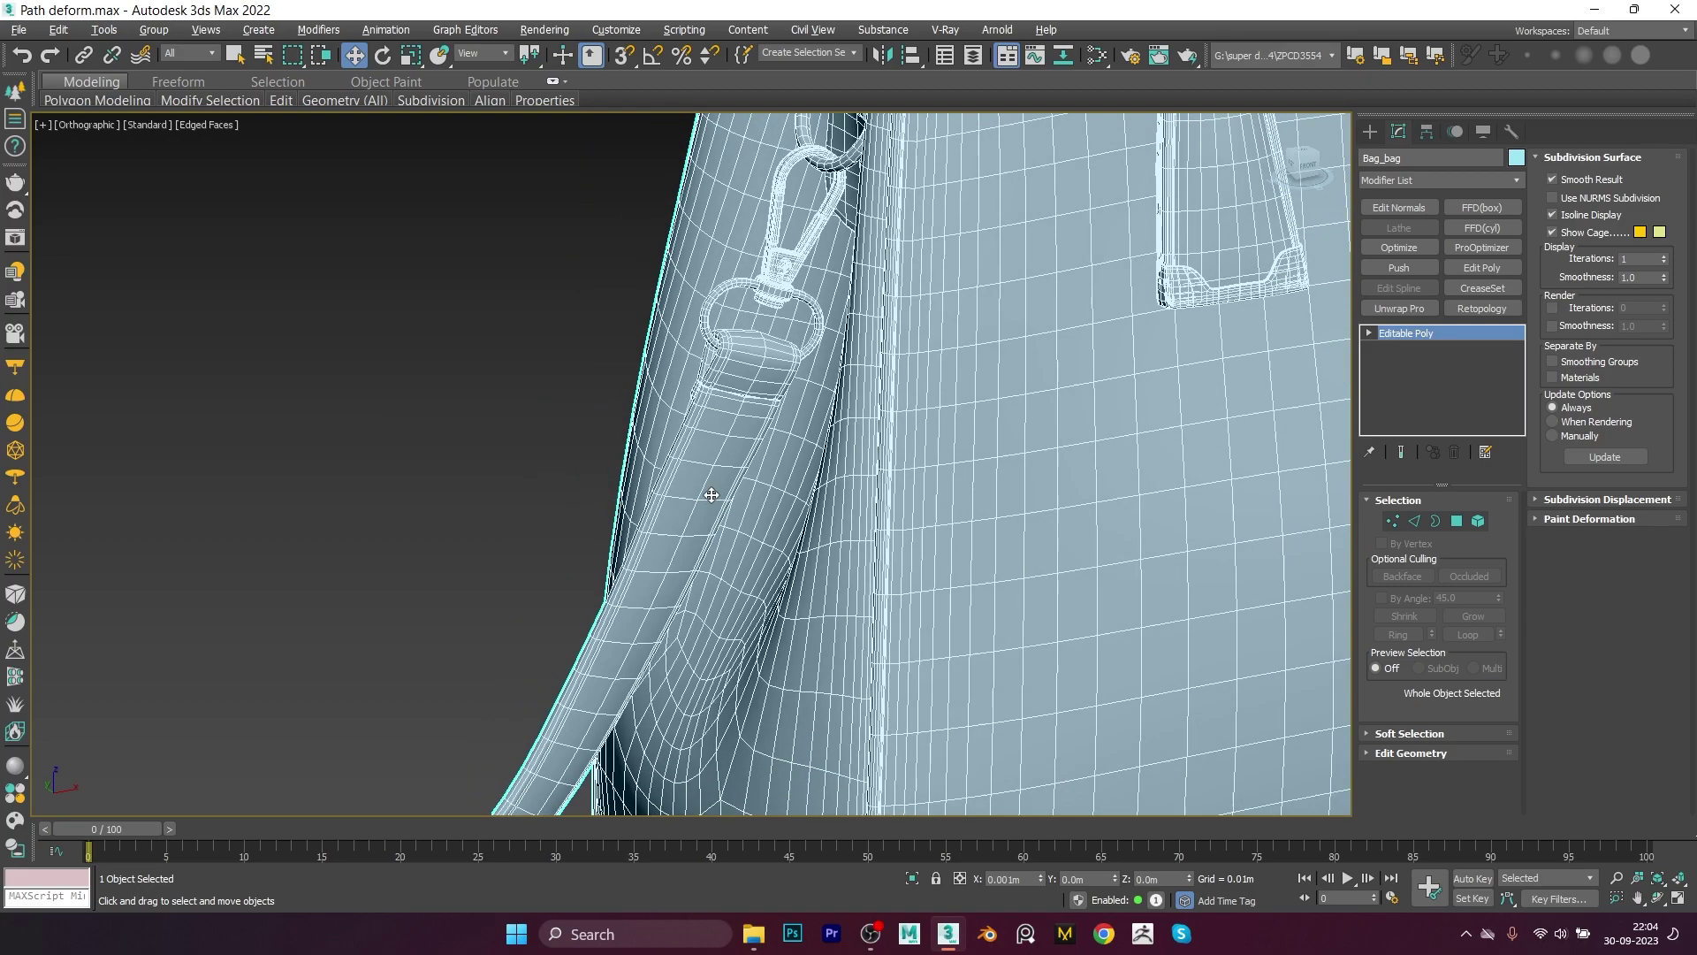
pyautogui.scroll(3, 725, 426)
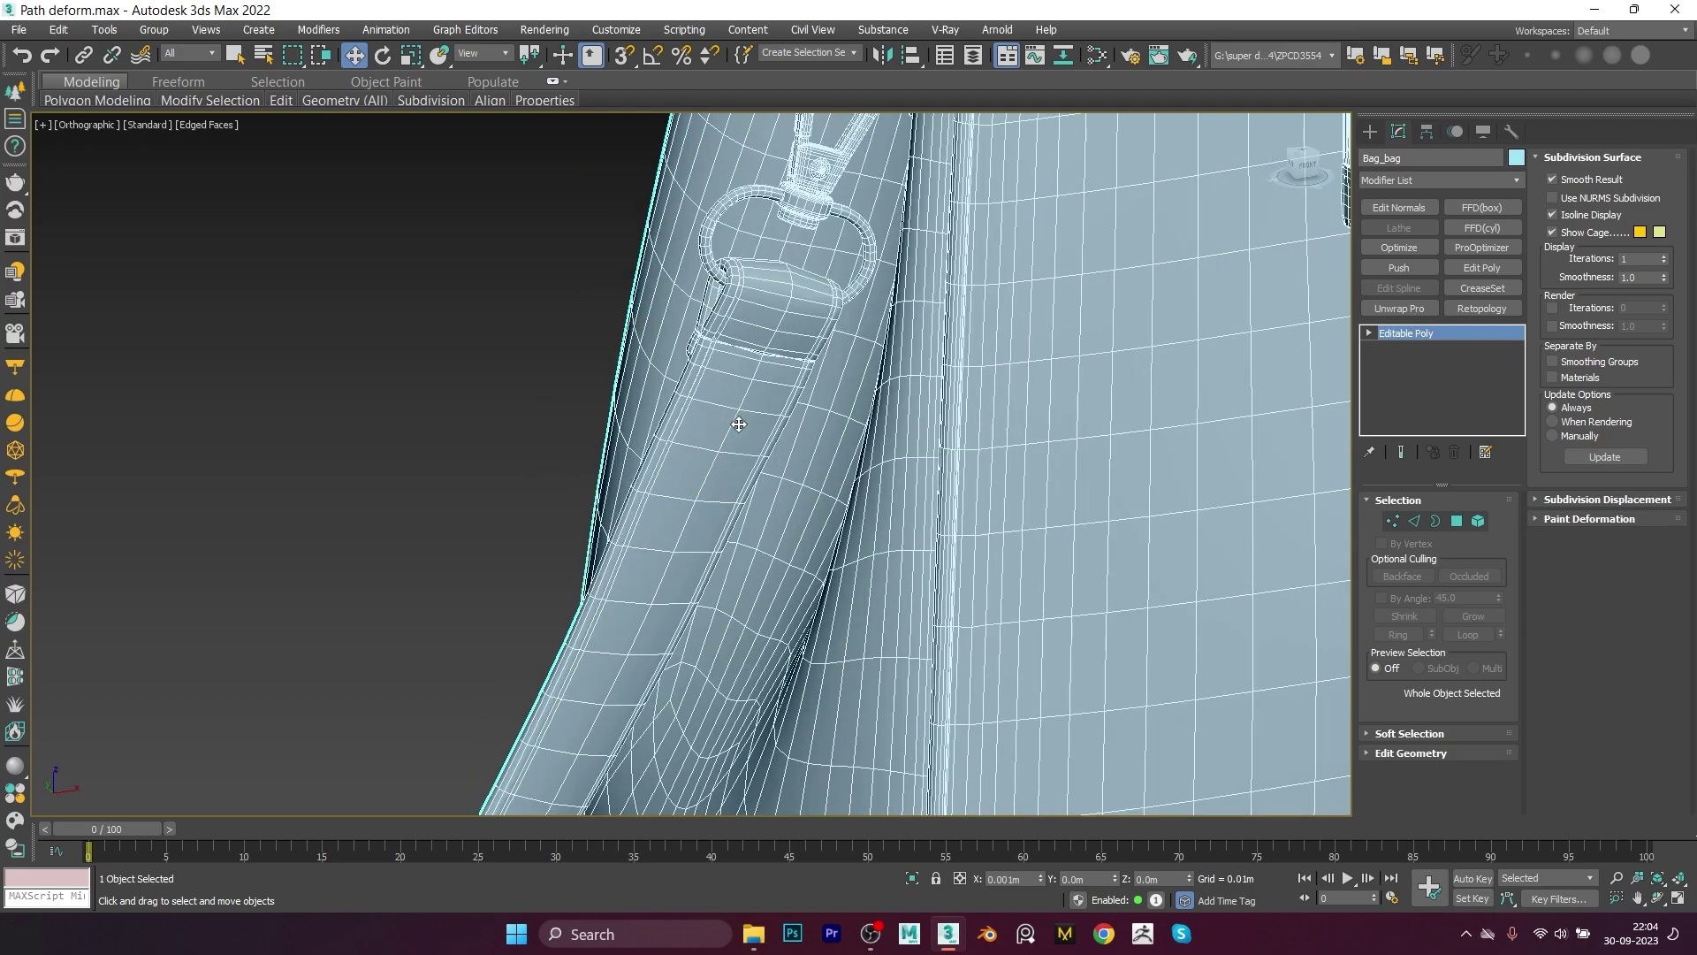
# Step: Turn the strap's middle edge loop into a new shape, Shape001, and exit Edge mode
pyautogui.press('2')
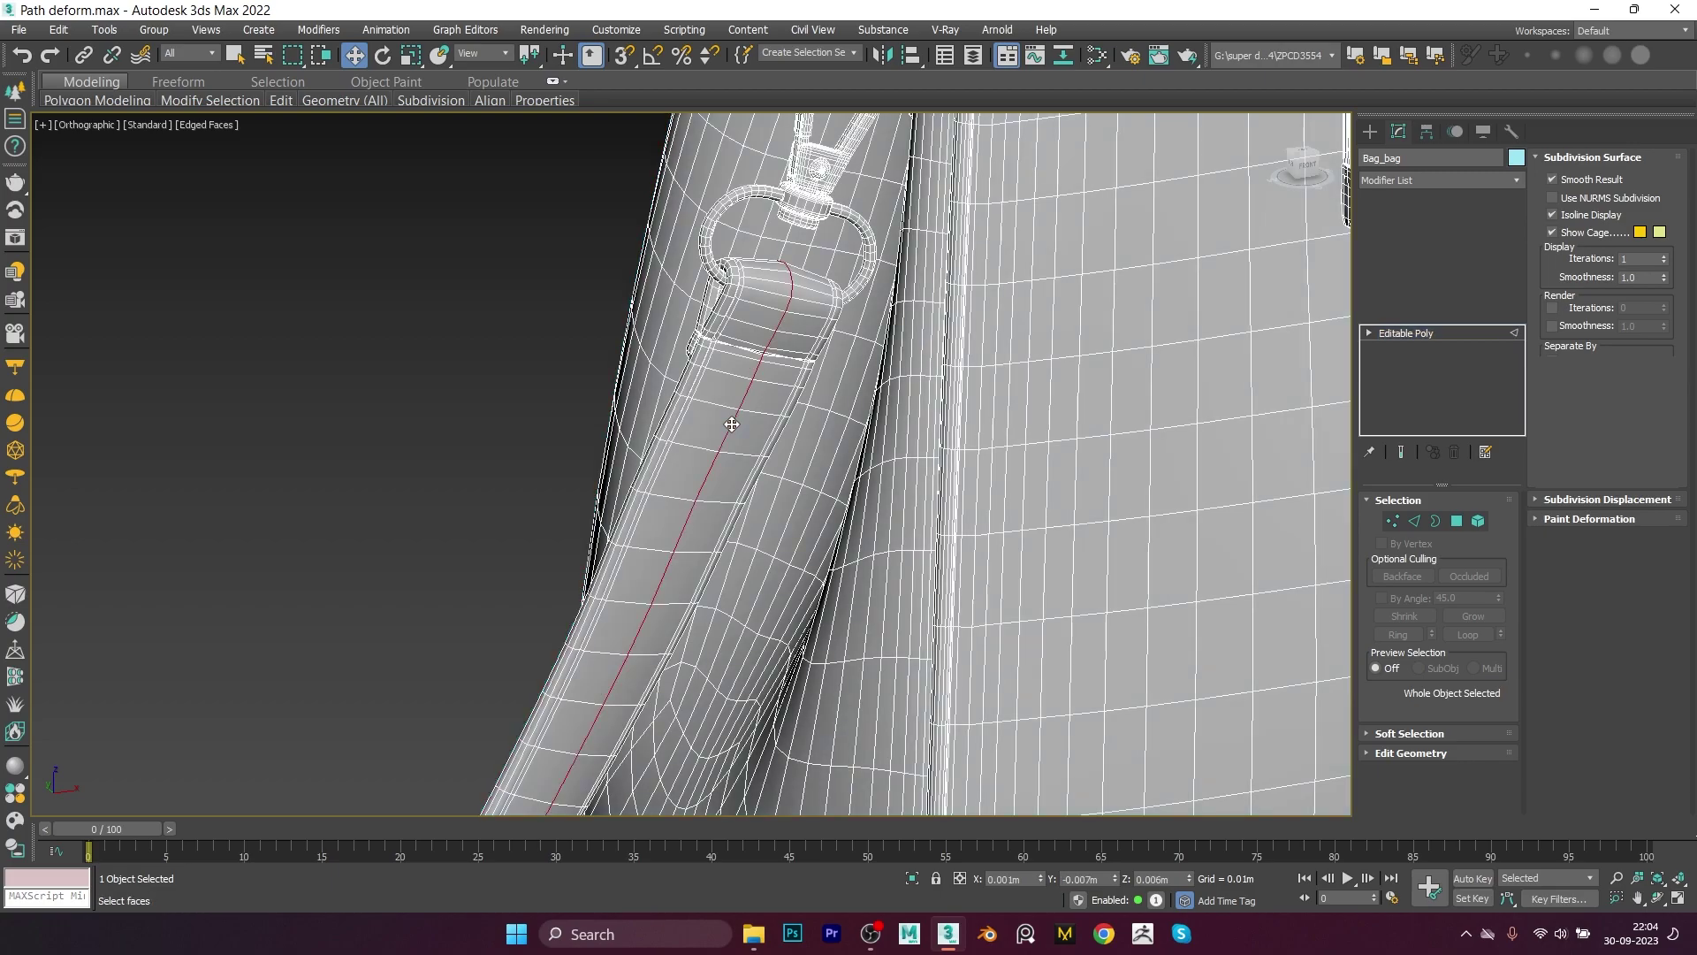
pyautogui.scroll(2, 732, 424)
pyautogui.scroll(-1, 751, 416)
pyautogui.rightClick(760, 413)
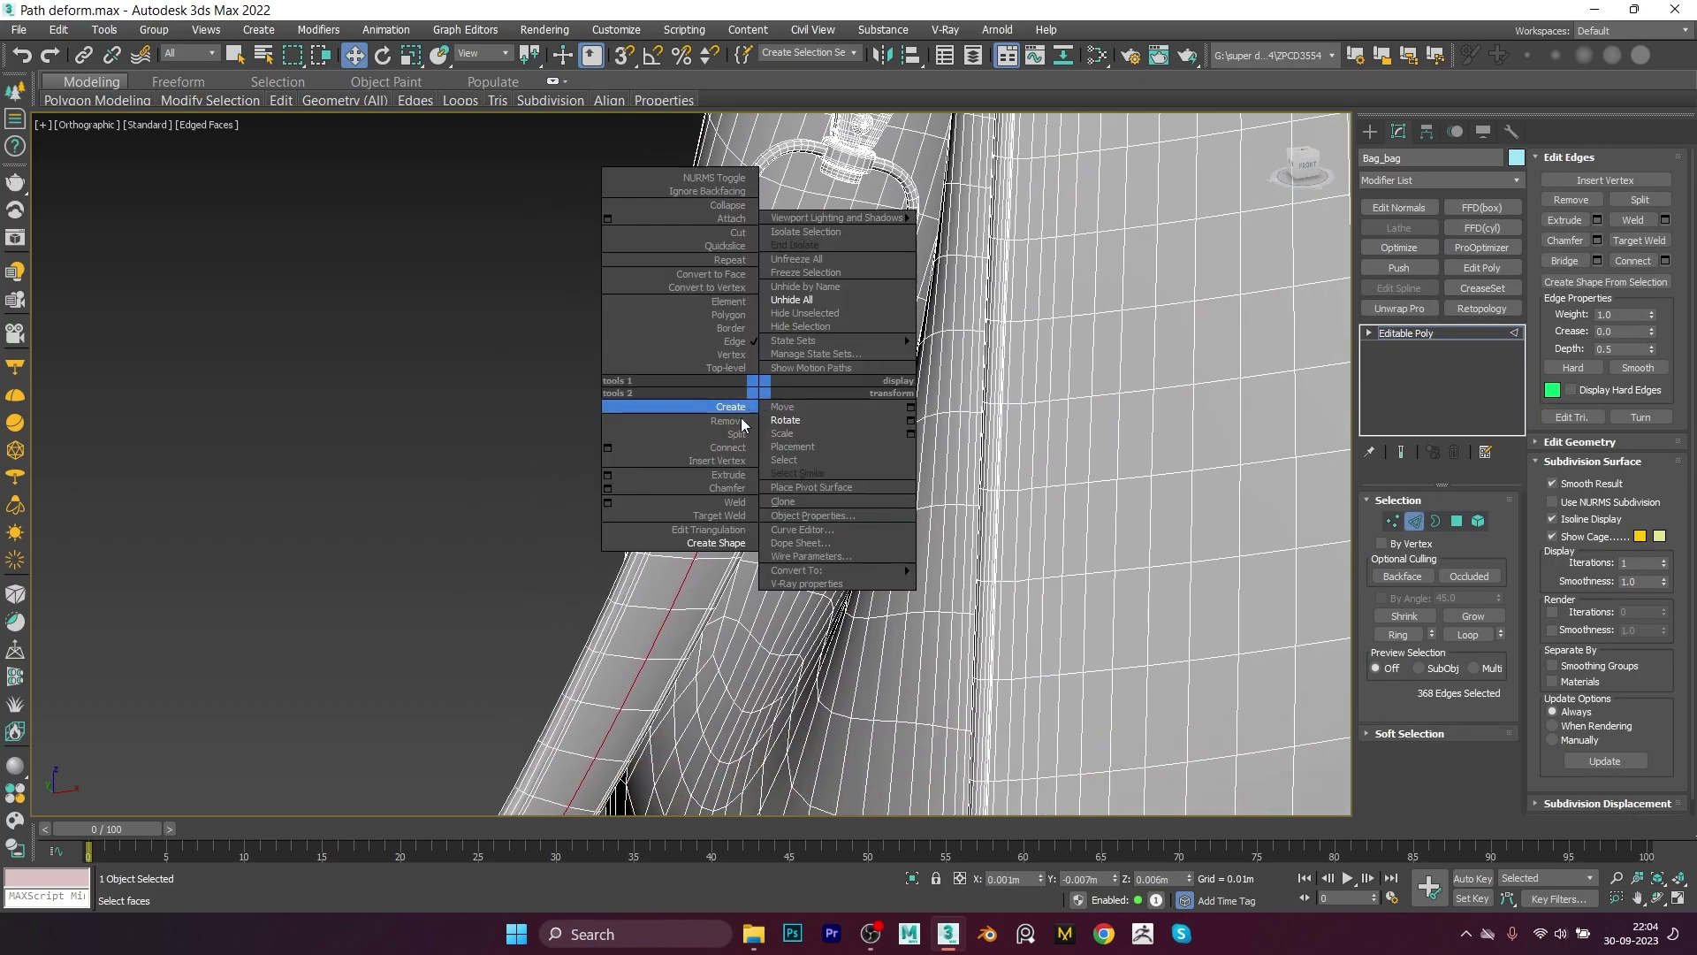
pyautogui.click(689, 541)
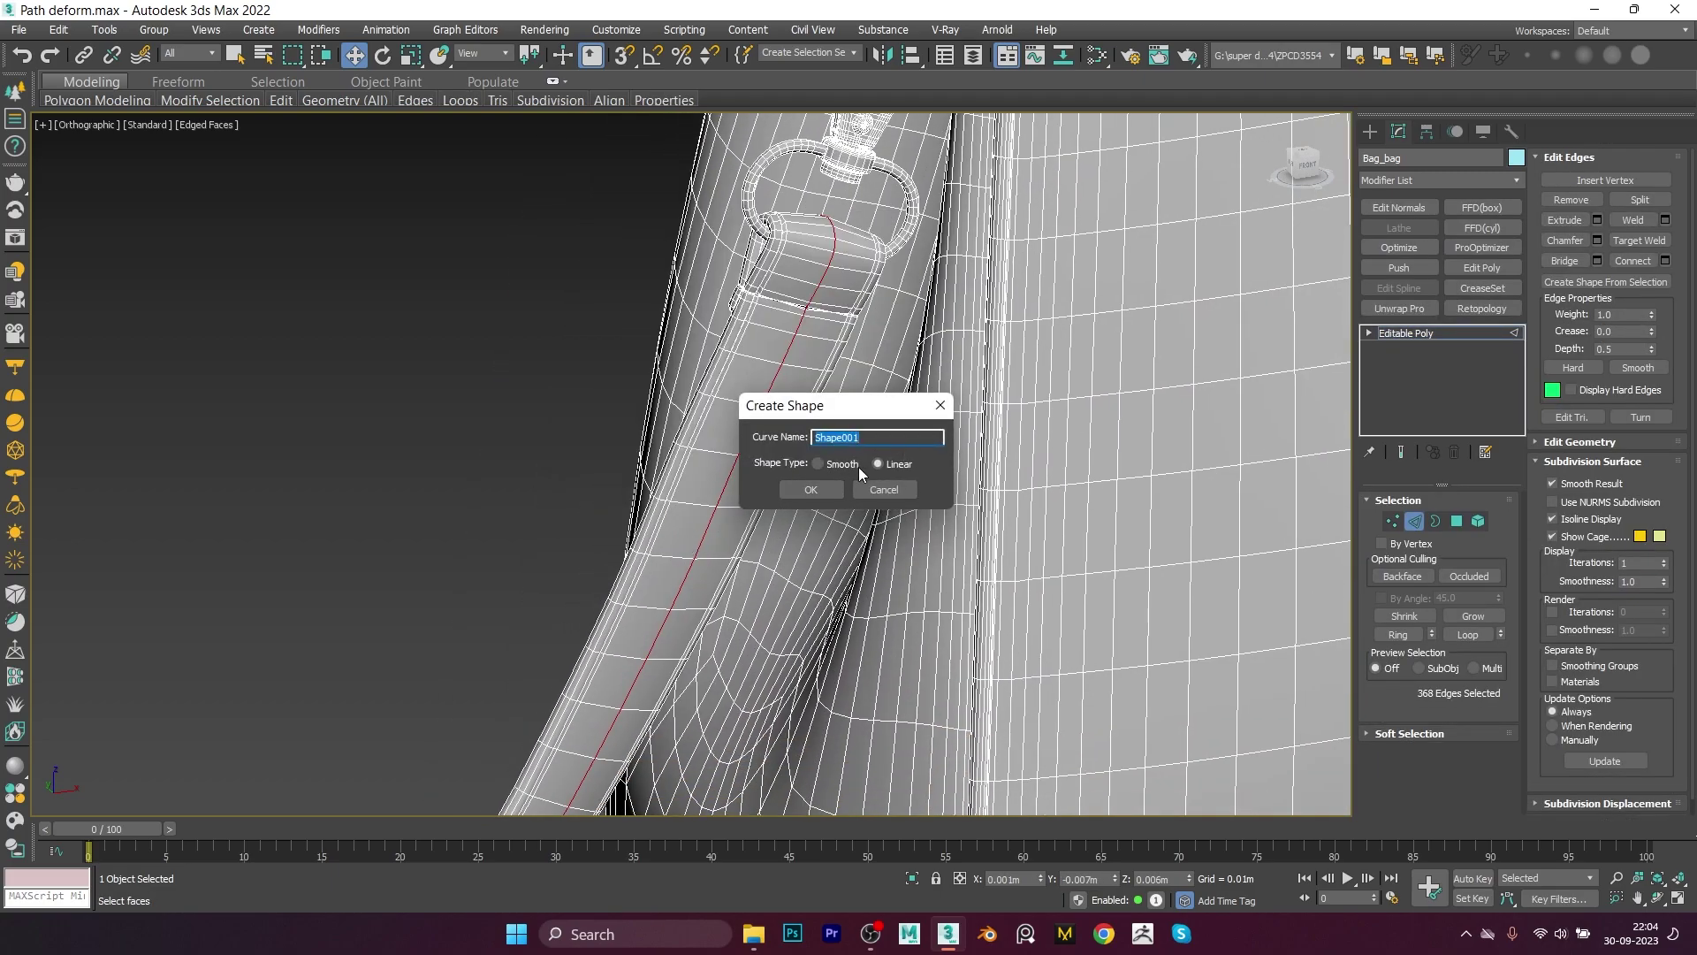
pyautogui.click(811, 489)
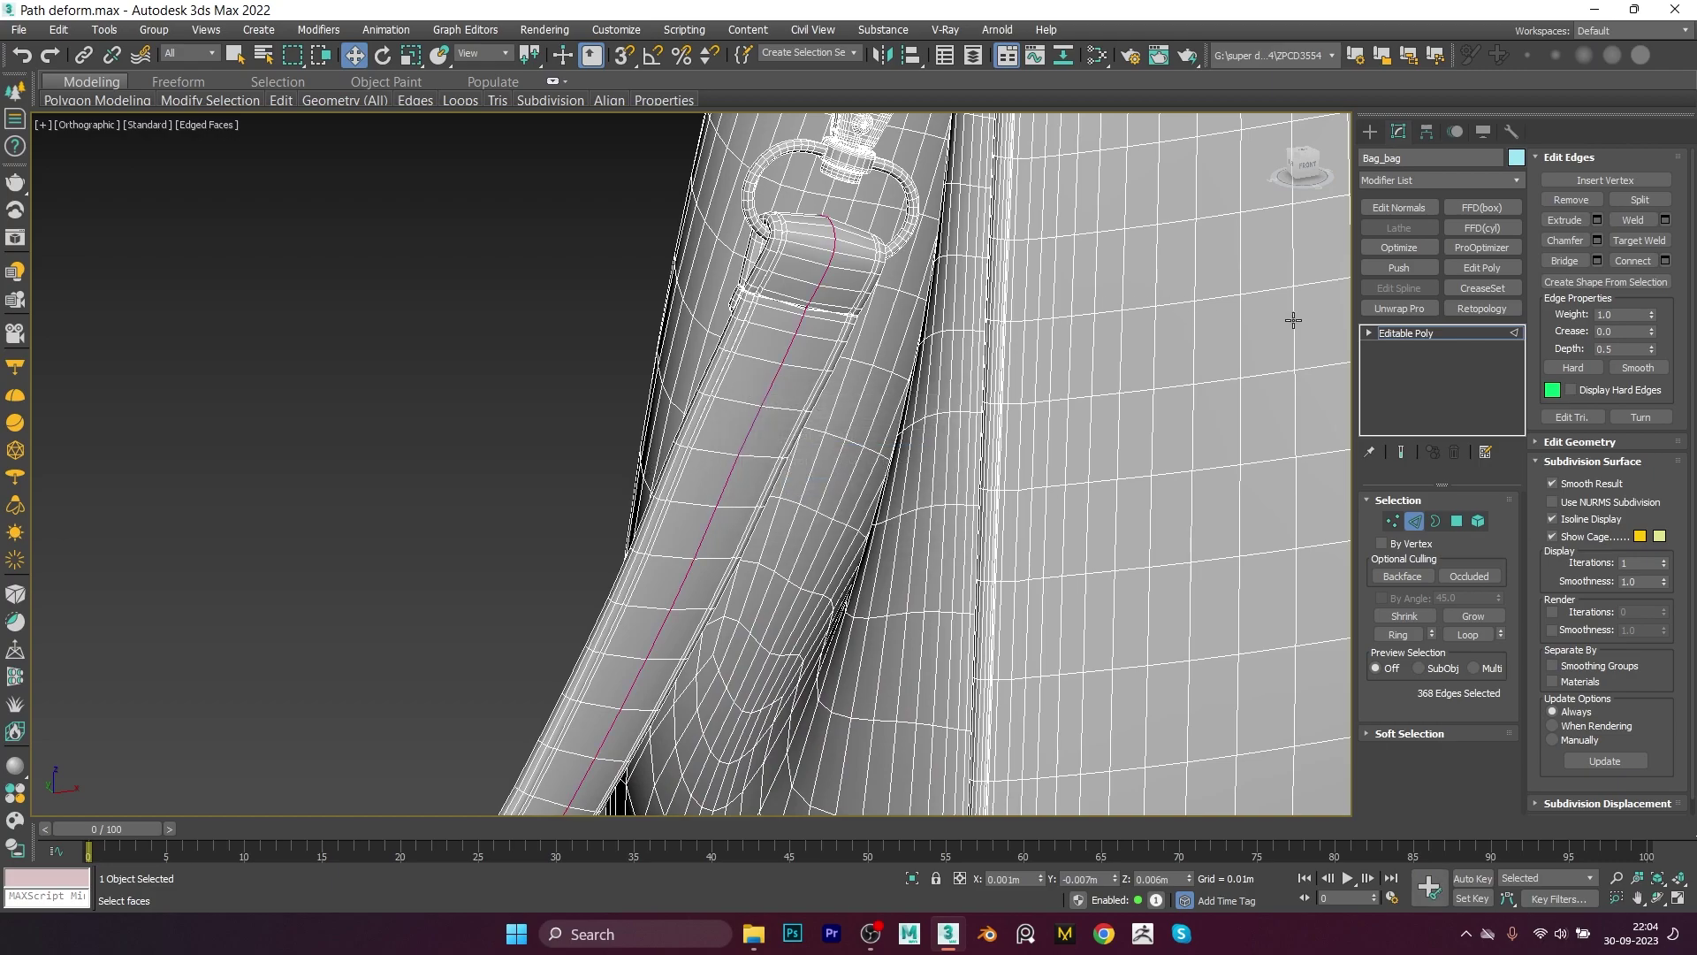
pyautogui.click(1432, 336)
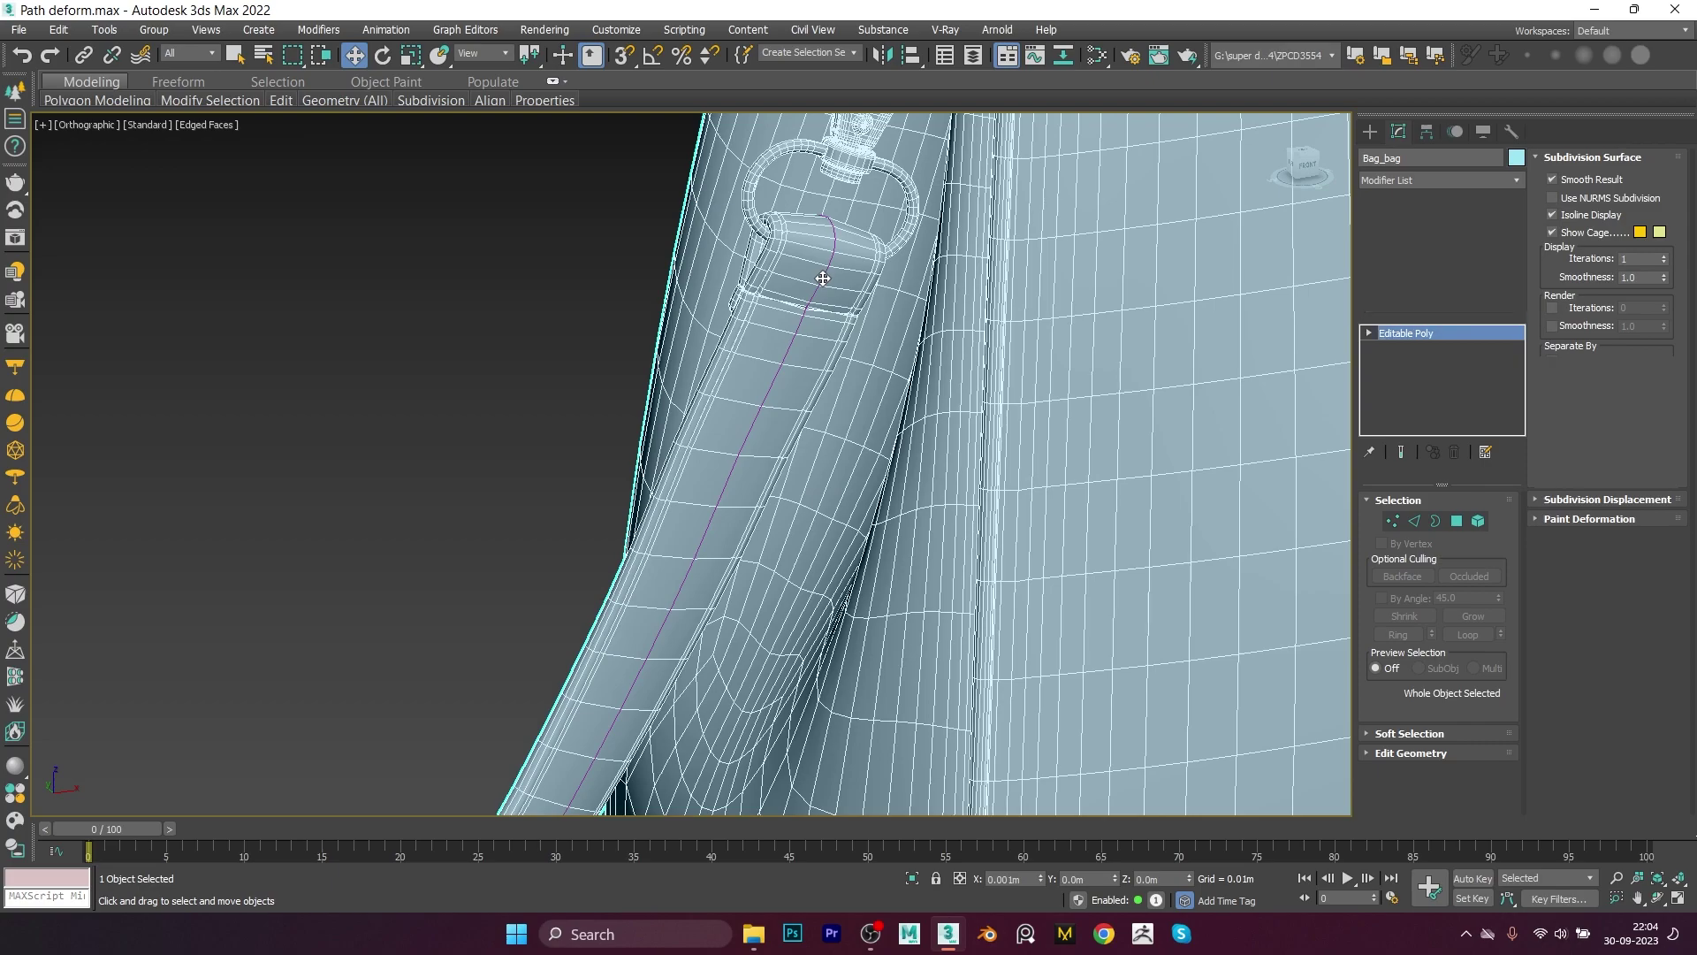
# Step: Select the new strap shape Shape001 and isolate it with Alt+Q
pyautogui.scroll(5, 823, 278)
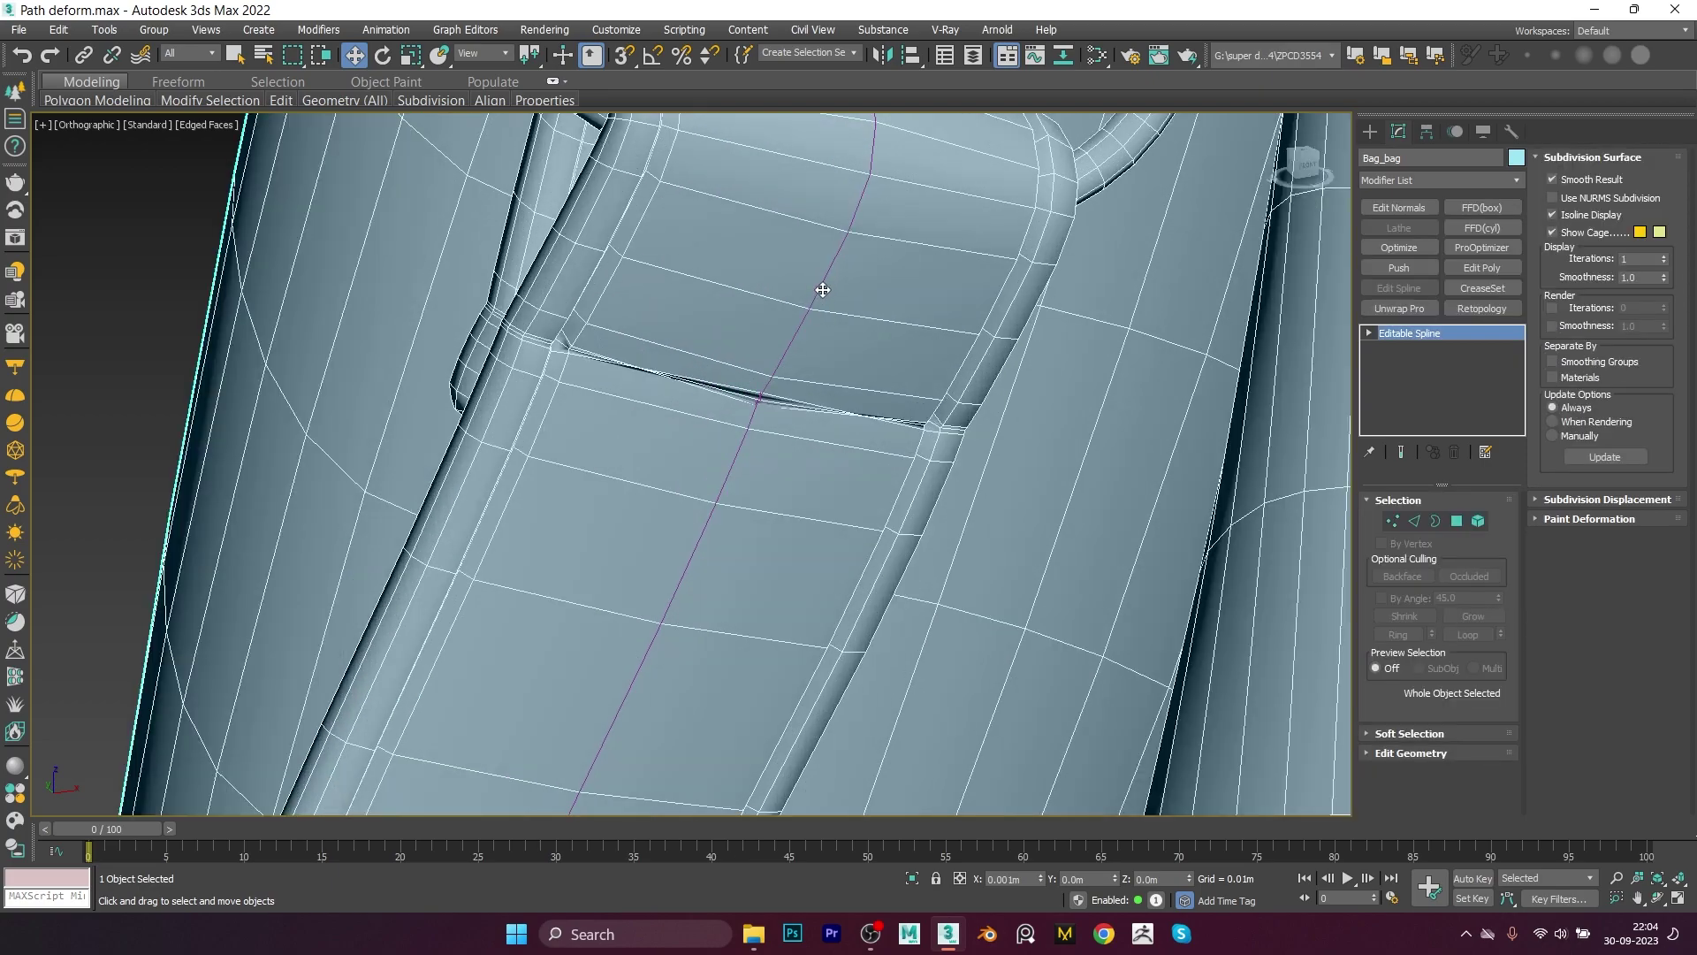
pyautogui.scroll(-2, 823, 290)
pyautogui.scroll(-2, 826, 283)
pyautogui.scroll(-3, 778, 450)
pyautogui.scroll(-2, 801, 502)
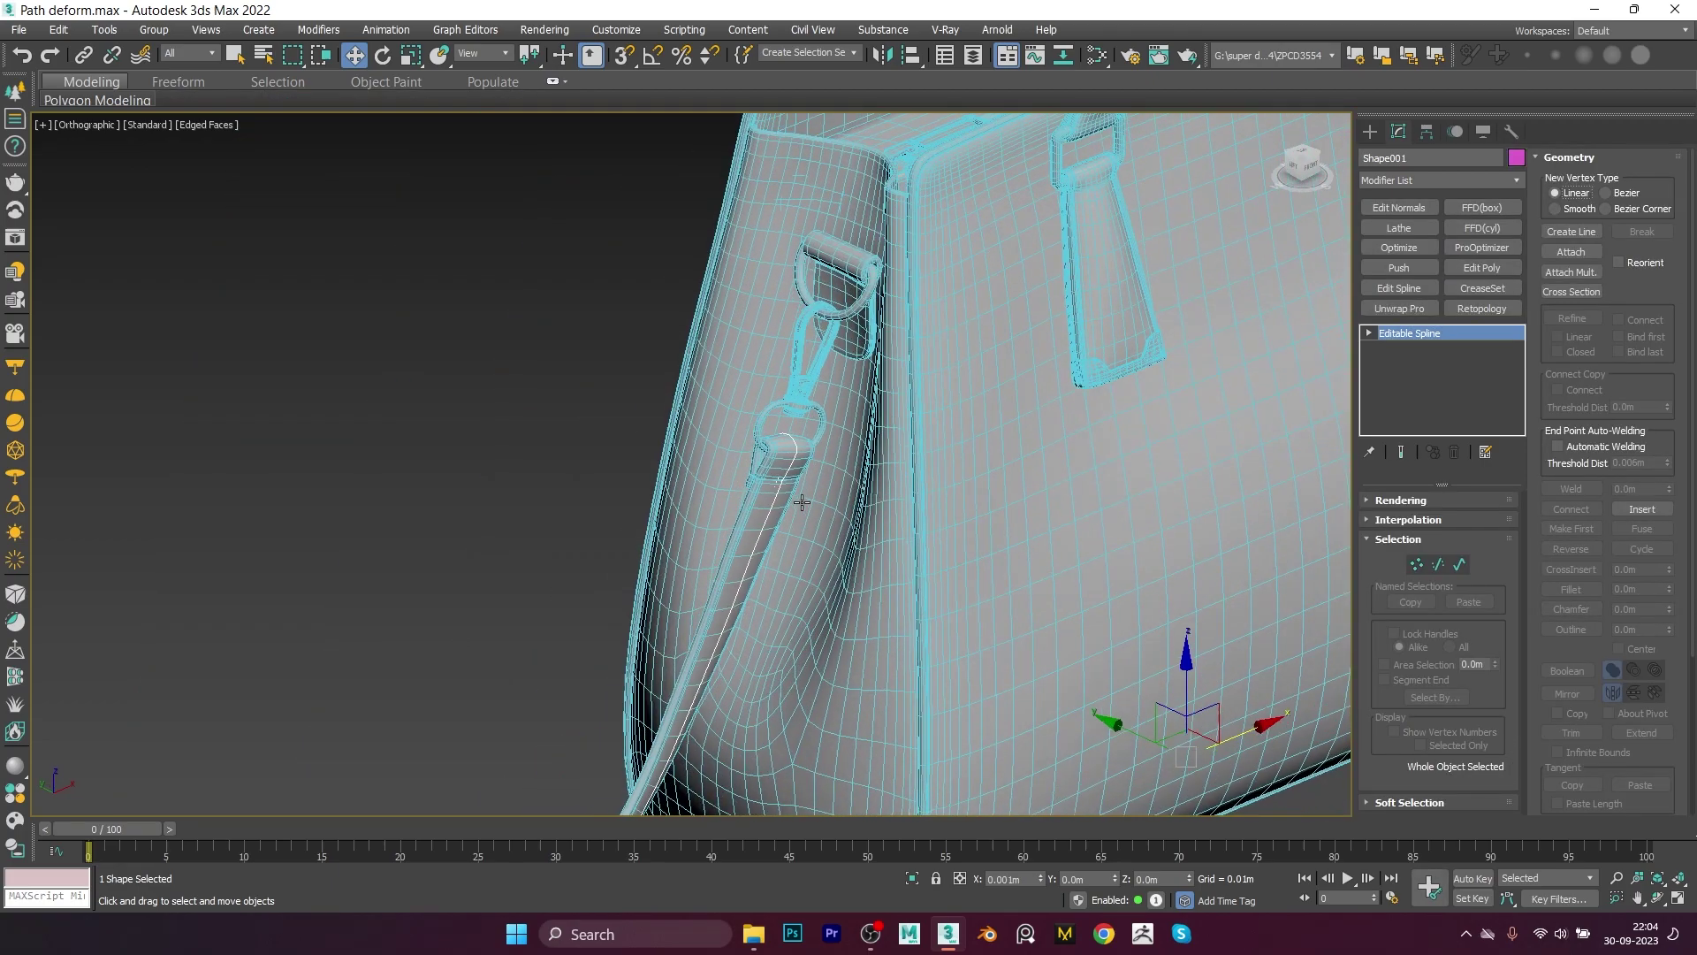
pyautogui.scroll(-2, 802, 502)
pyautogui.rightClick(779, 355)
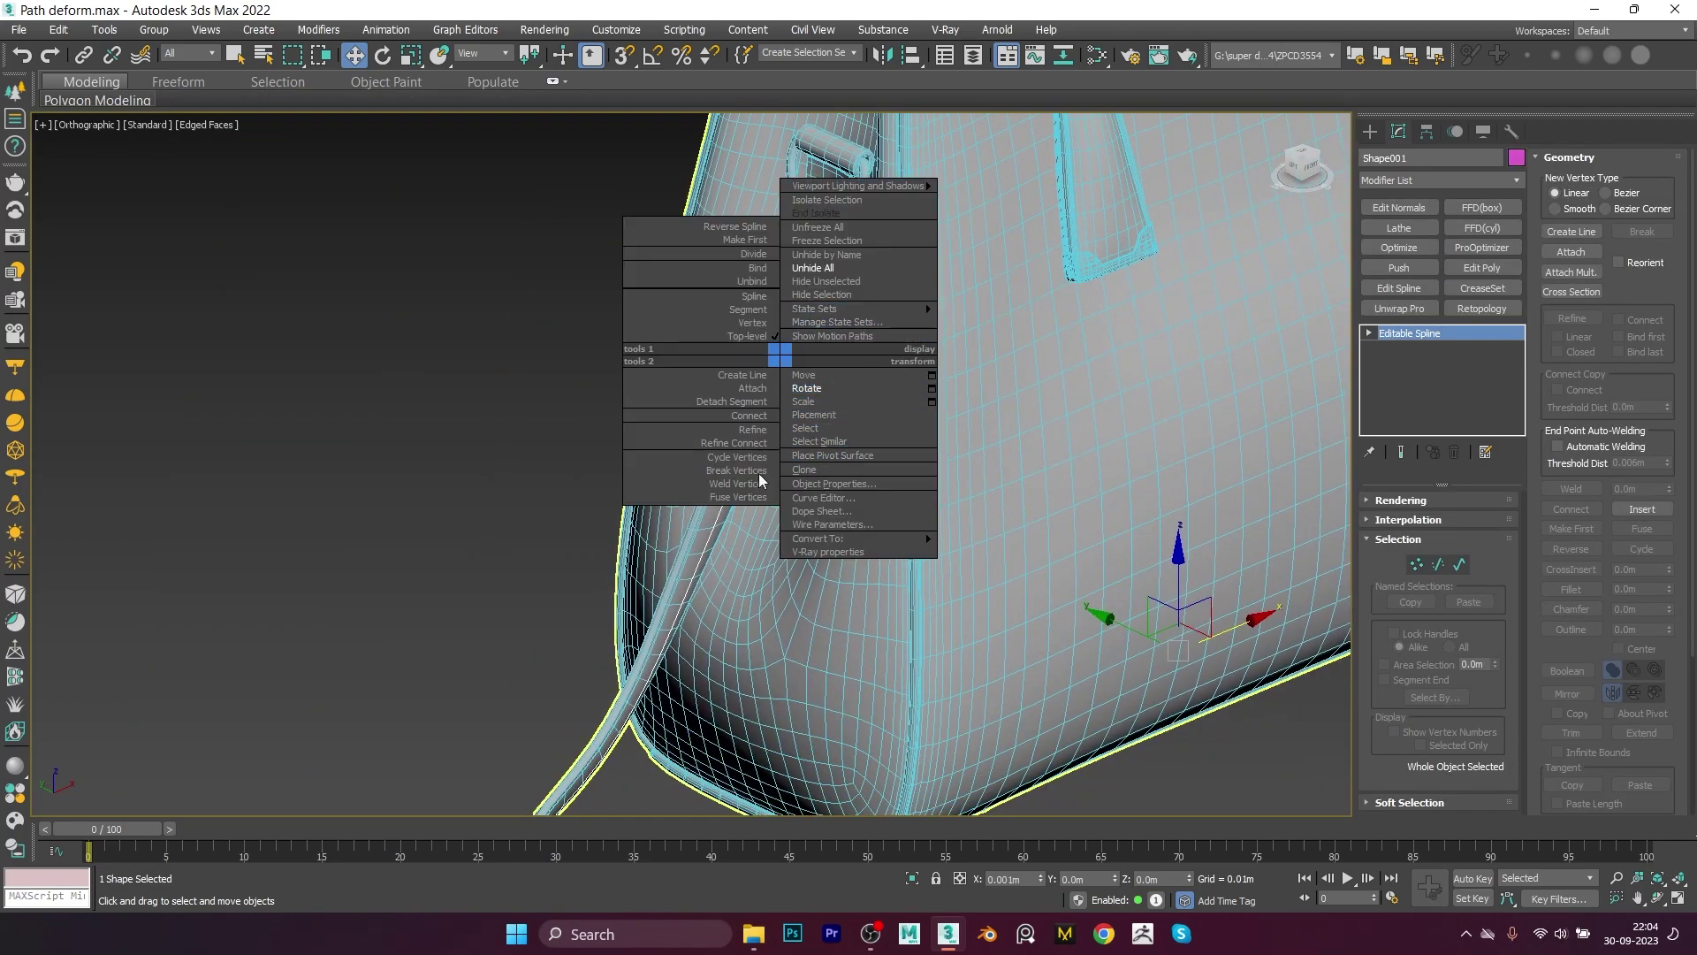
pyautogui.hotkey('alt', 'q')
# Step: Orbit and zoom to bring the isolated shape's loop end into view
pyautogui.keyDown('alt'); pyautogui.moveTo(792, 528); pyautogui.dragTo(492, 536, button='middle'); pyautogui.keyUp('alt')
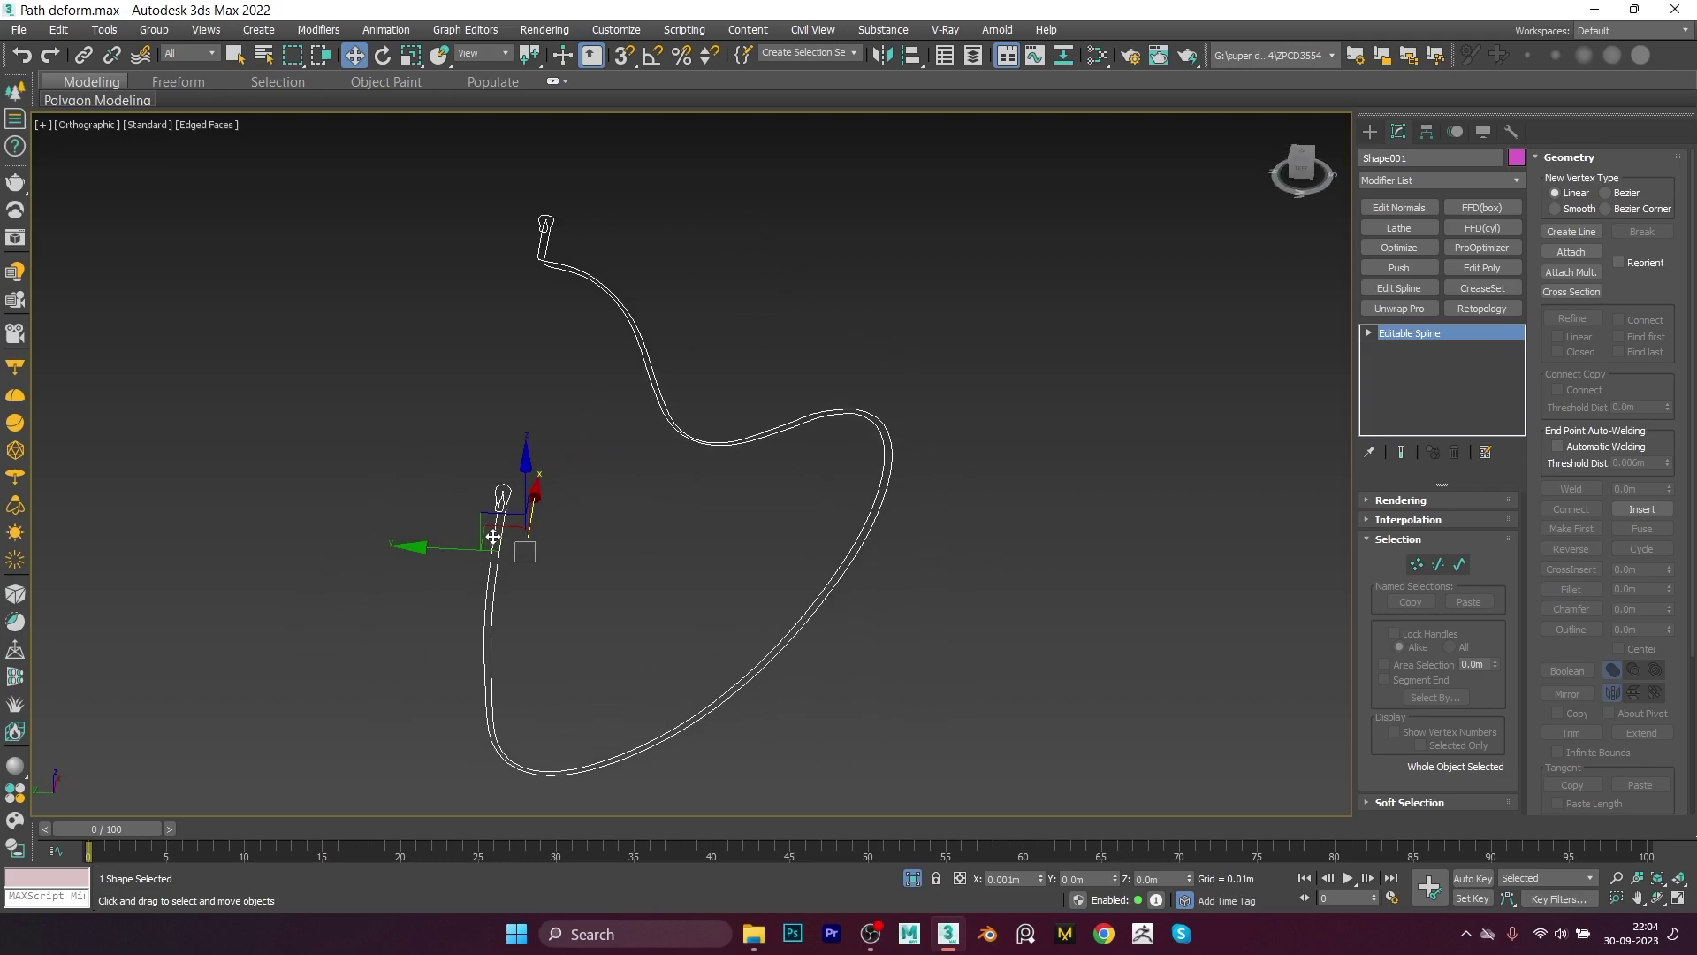
pyautogui.scroll(3, 492, 536)
pyautogui.scroll(-3, 609, 550)
pyautogui.keyDown('alt'); pyautogui.moveTo(610, 550); pyautogui.dragTo(606, 531, button='middle'); pyautogui.keyUp('alt')
pyautogui.scroll(3, 553, 457)
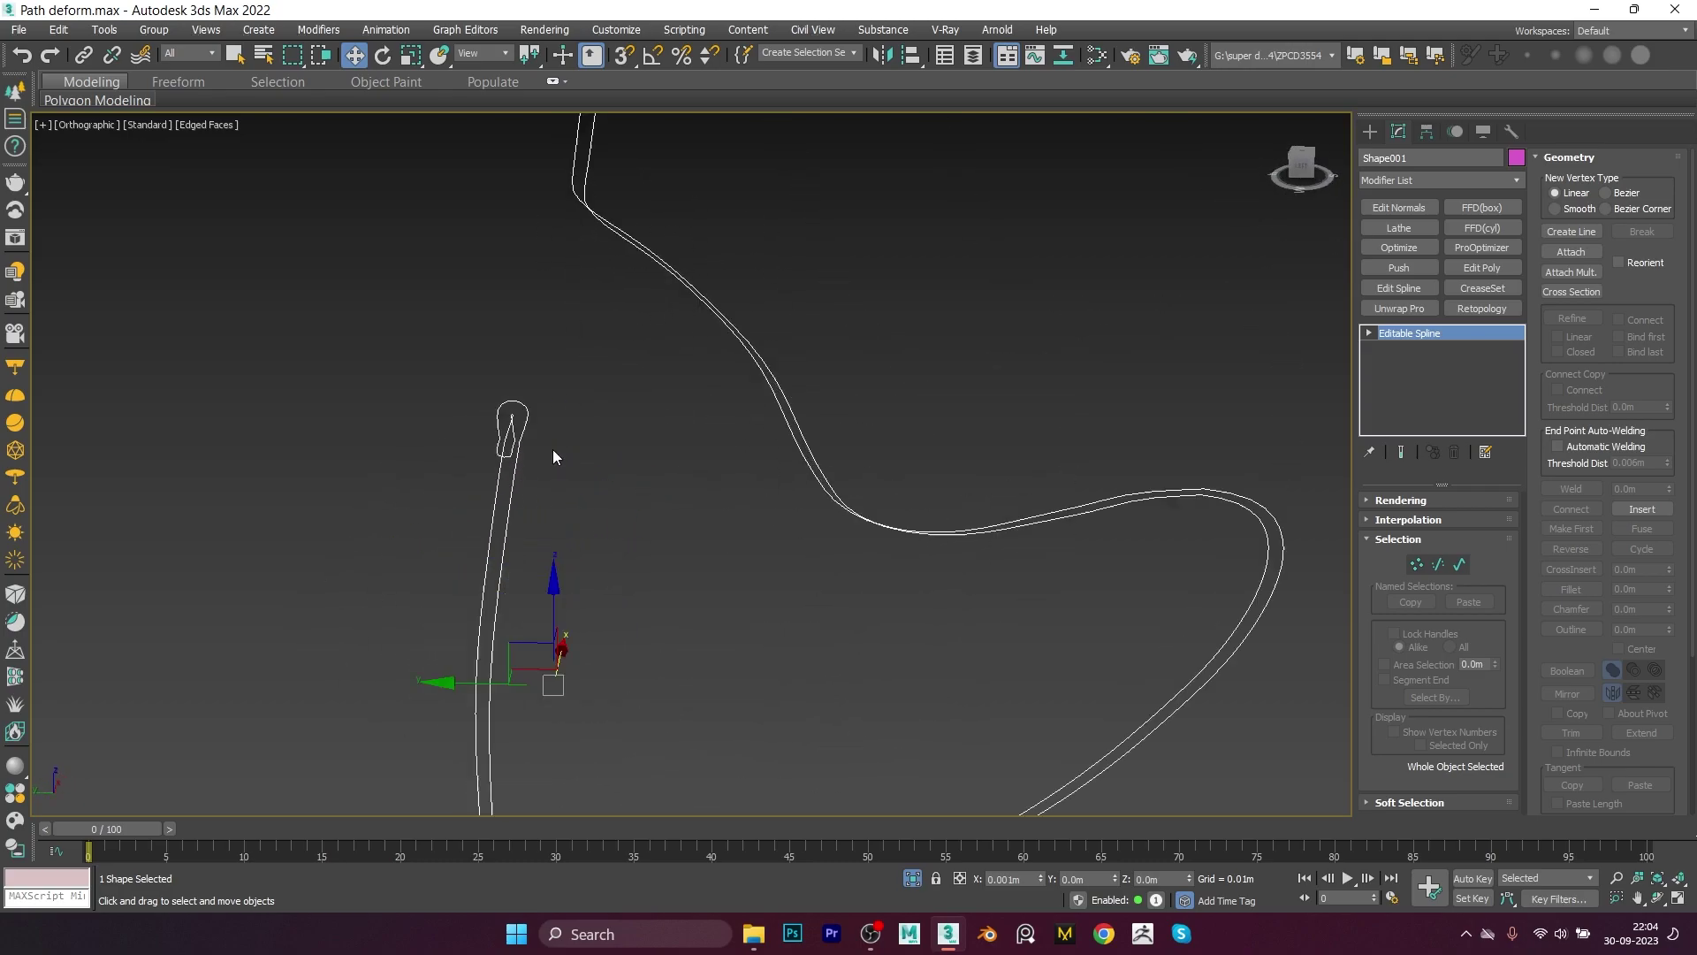
pyautogui.scroll(3, 553, 457)
pyautogui.scroll(-3, 492, 537)
pyautogui.scroll(1, 407, 534)
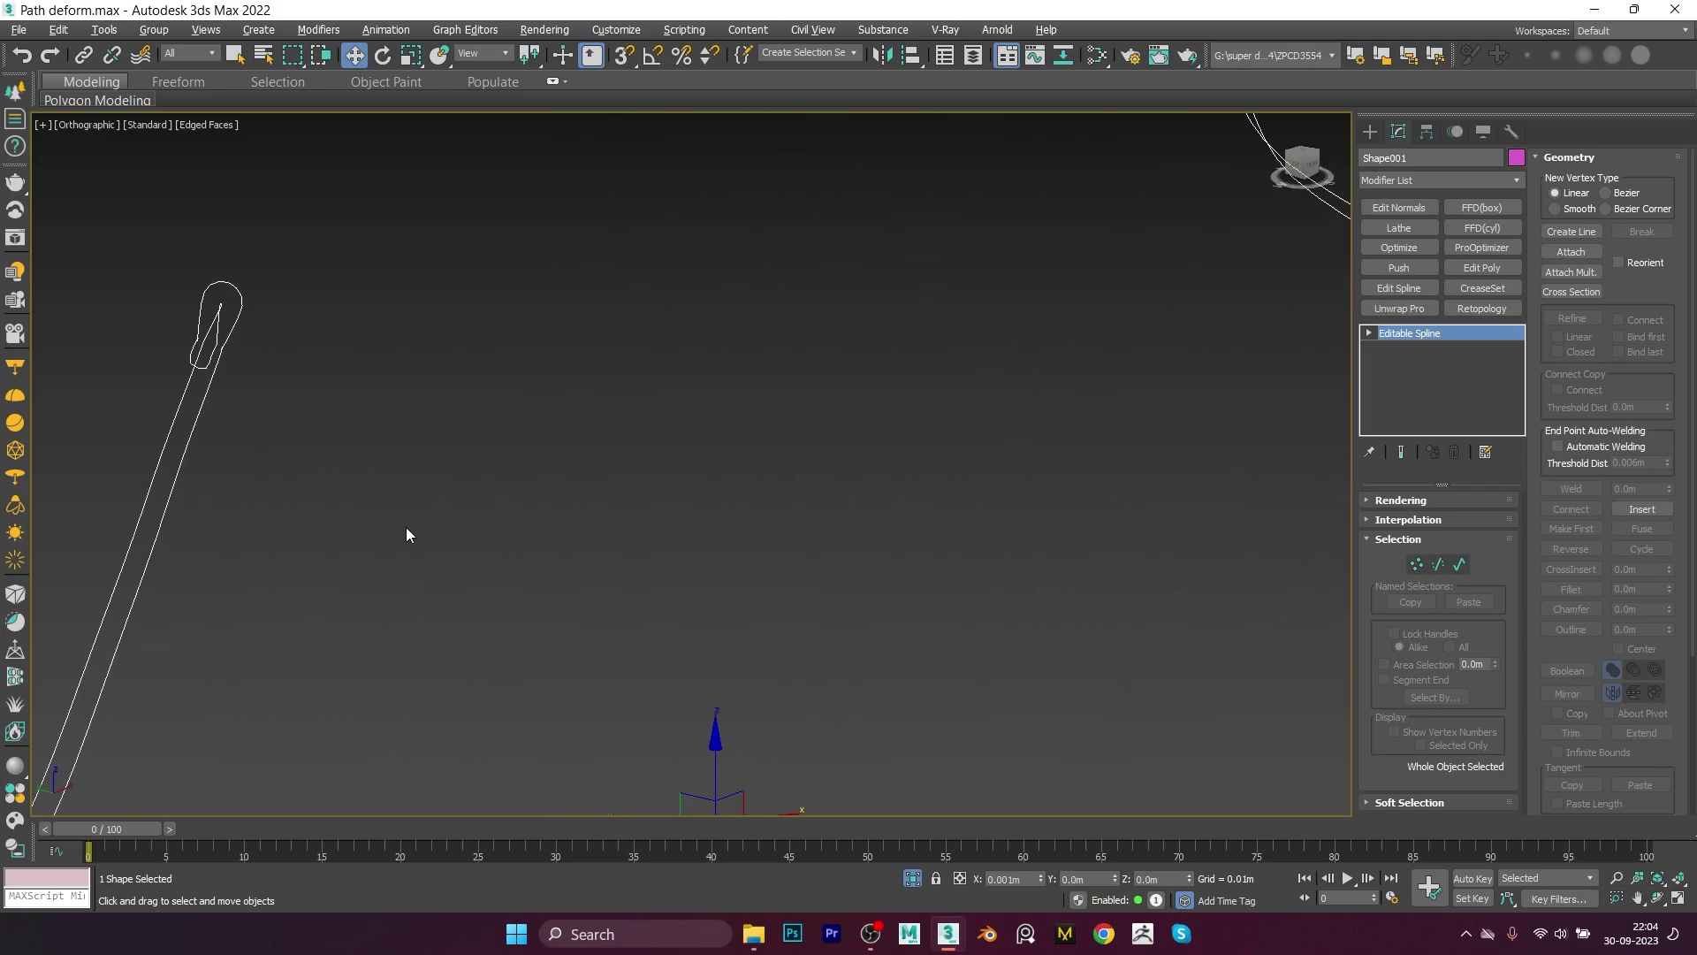
pyautogui.moveTo(407, 535)
pyautogui.mouseDown(button='middle')
pyautogui.moveTo(967, 474)
pyautogui.moveTo(936, 409)
pyautogui.moveTo(719, 398)
pyautogui.mouseUp(button='middle')
pyautogui.scroll(2, 584, 504)
# Step: Select the inner spline strand of Shape001 at Spline level
pyautogui.press('2')
pyautogui.press('3')
pyautogui.click(682, 542)
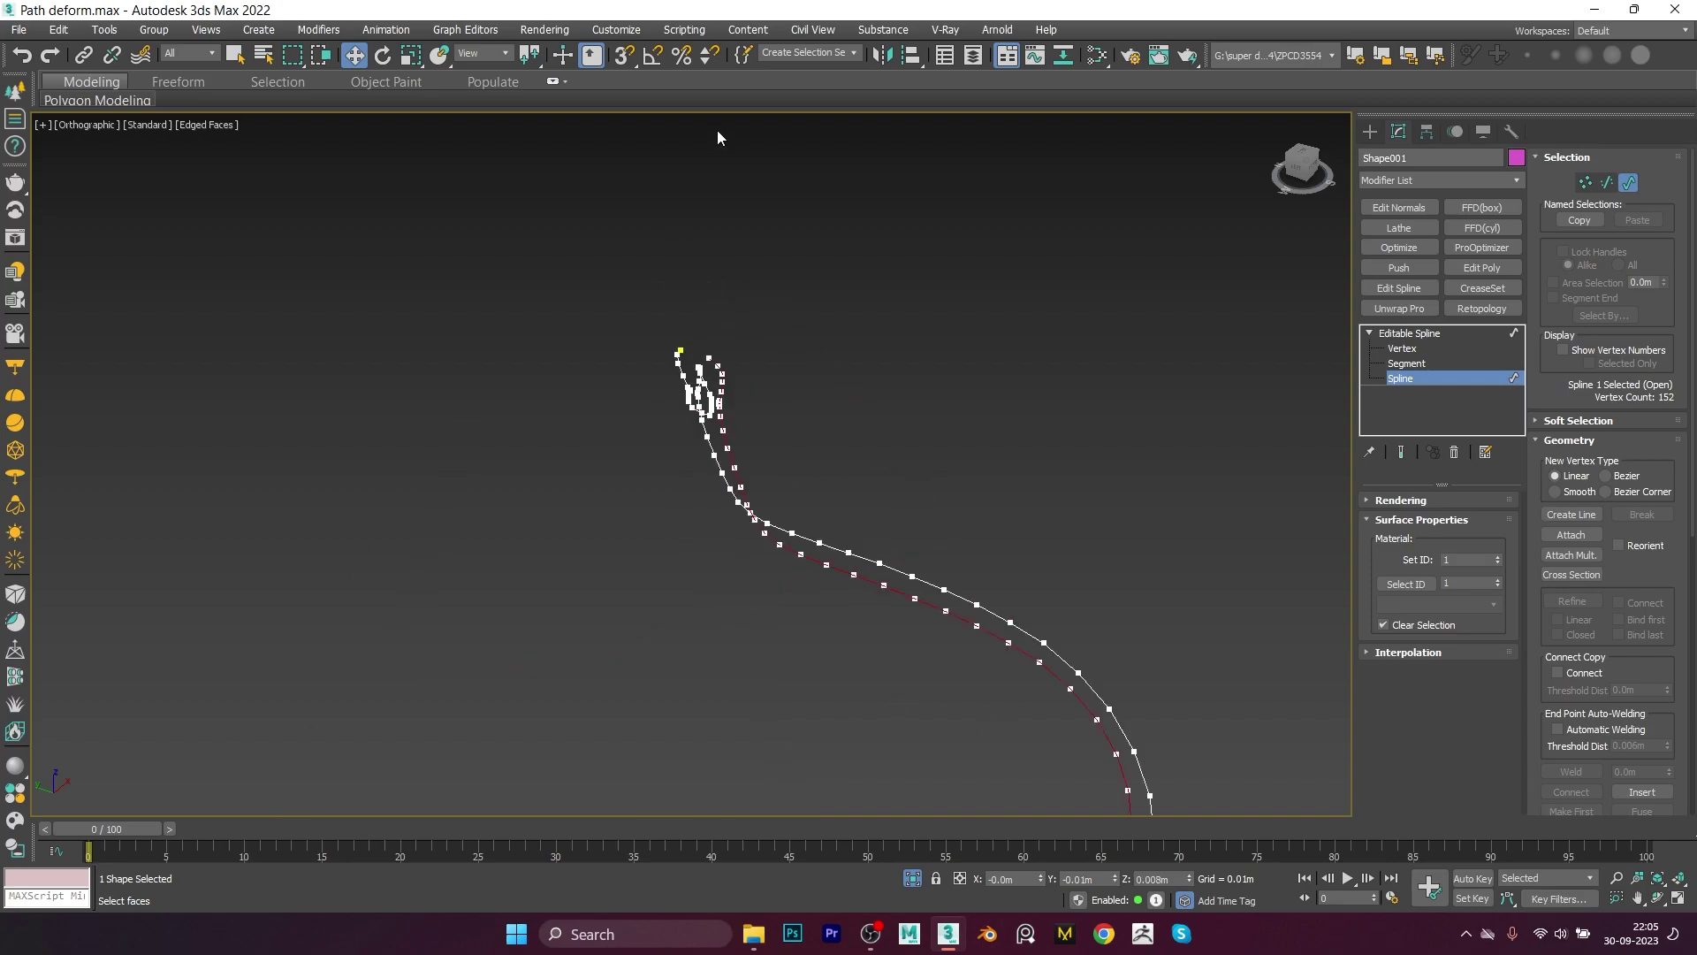
pyautogui.moveTo(718, 130)
pyautogui.keyDown('alt'); pyautogui.mouseDown(button='middle')
pyautogui.moveTo(667, 495)
pyautogui.moveTo(864, 544)
pyautogui.mouseUp(button='middle'); pyautogui.keyUp('alt')
pyautogui.press('3')
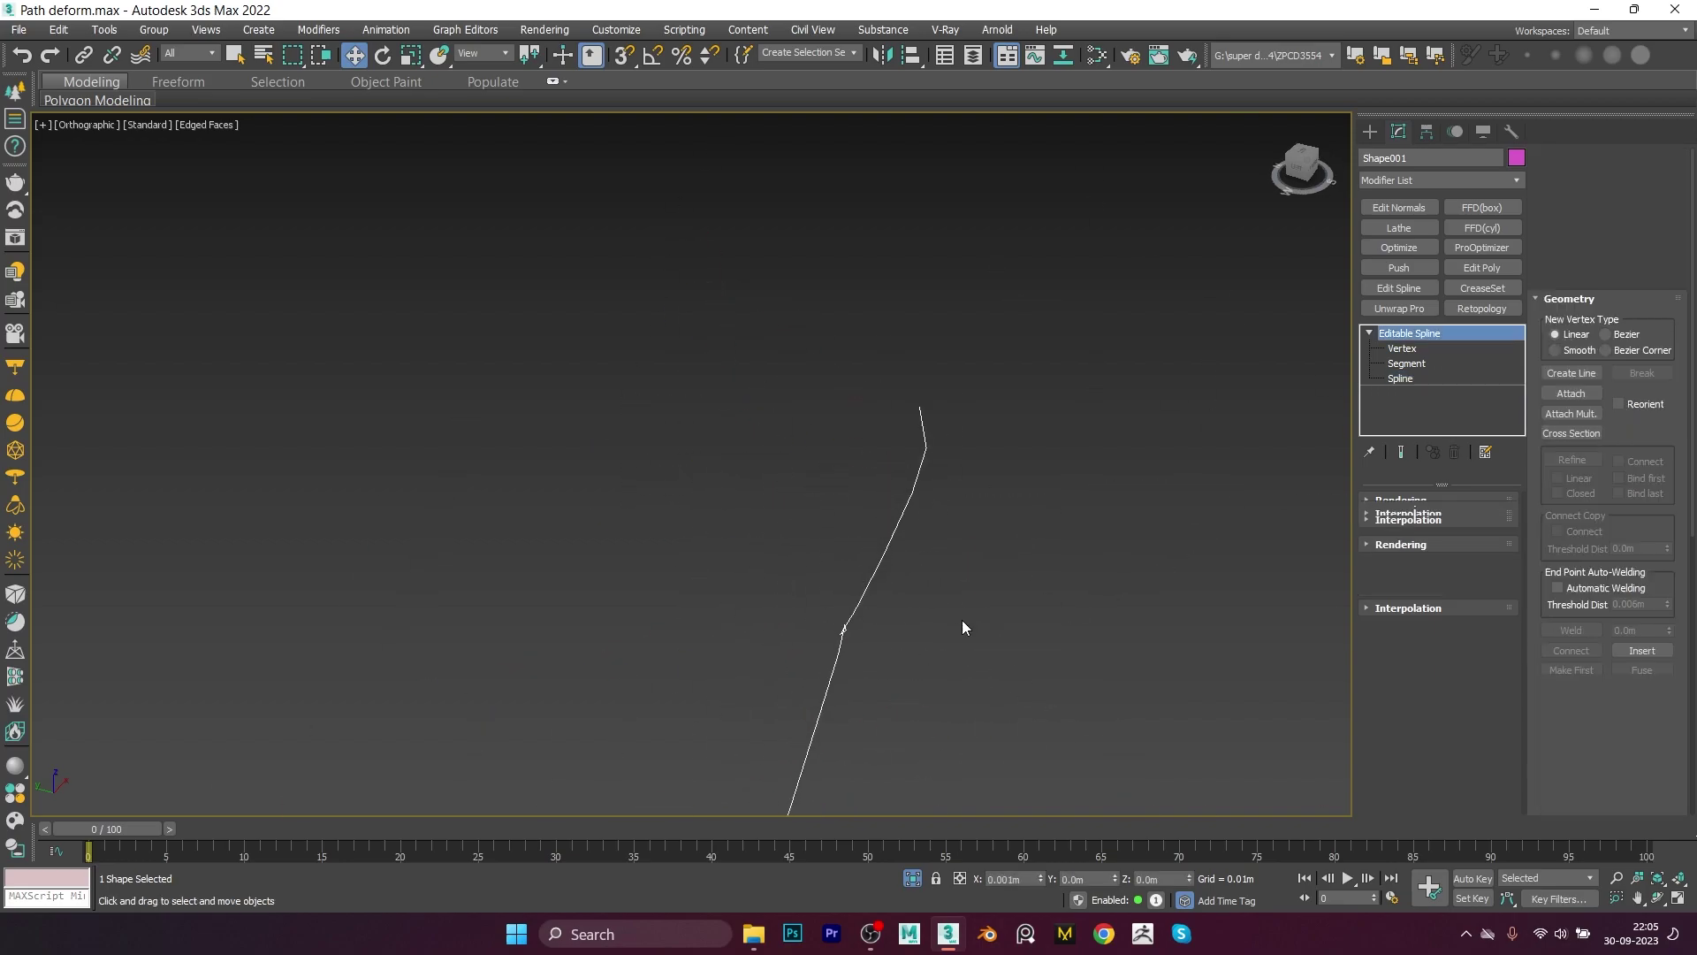
# Step: Delete the kinked vertex so Shape001 runs straight, then return to object level
pyautogui.press('1')
pyautogui.keyDown('alt'); pyautogui.moveTo(850, 633); pyautogui.dragTo(838, 633, button='middle'); pyautogui.keyUp('alt')
pyautogui.moveTo(862, 570); pyautogui.dragTo(796, 649)
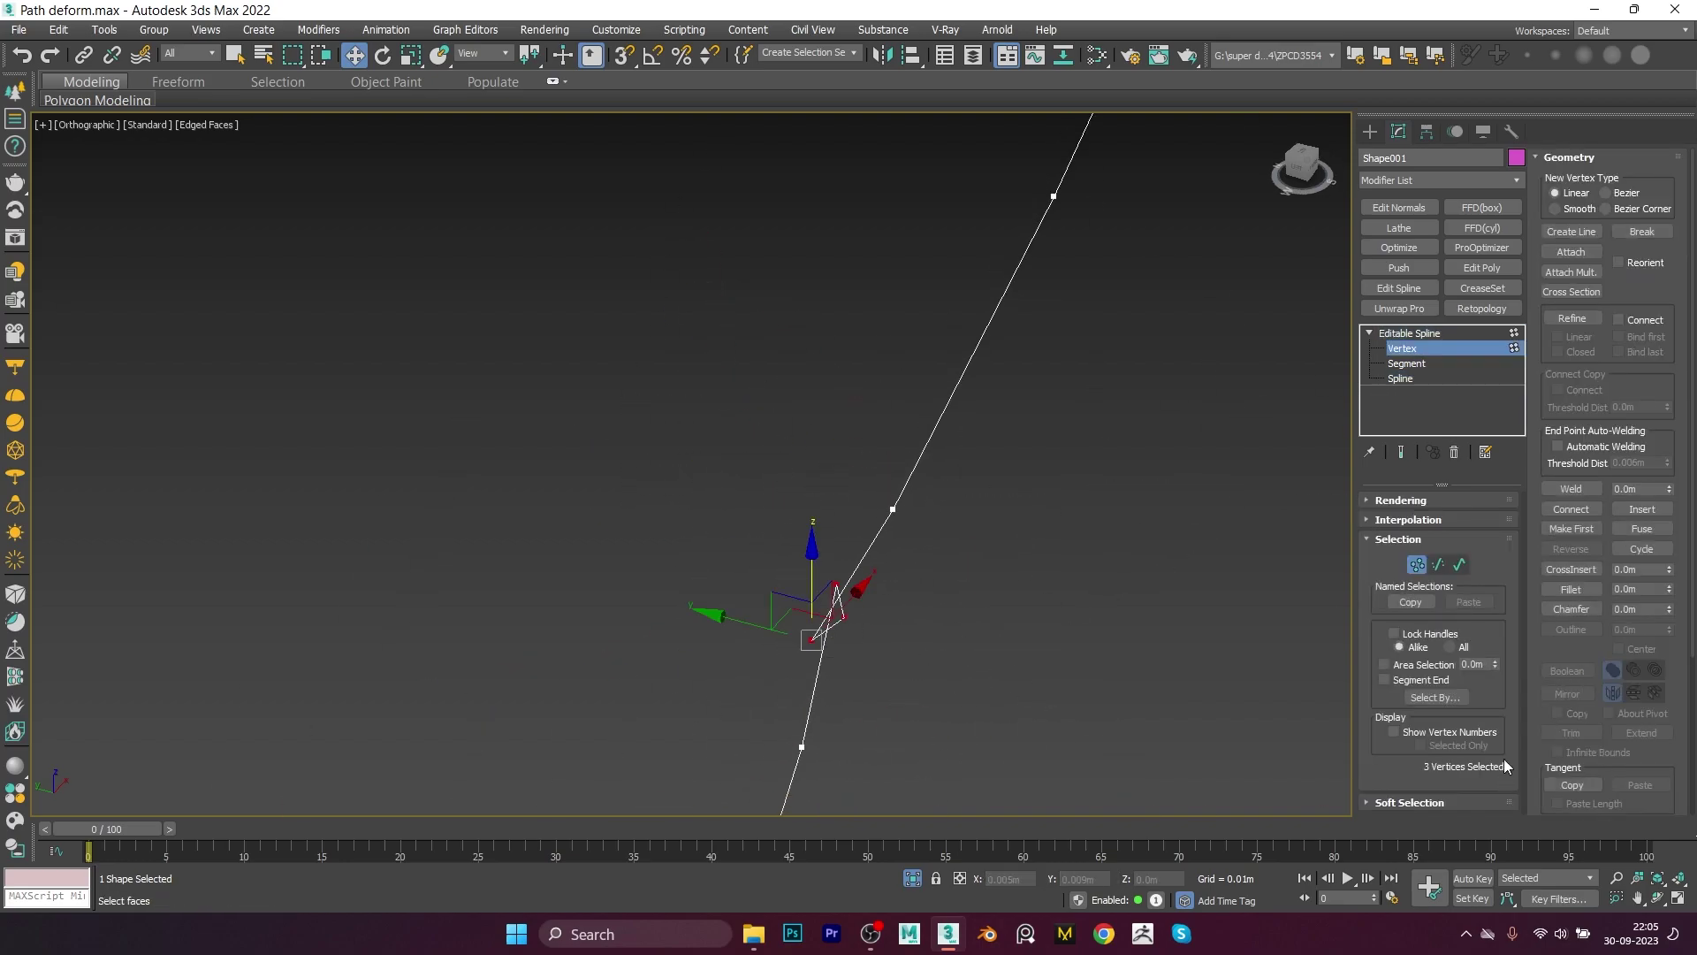
pyautogui.moveTo(1505, 765)
pyautogui.keyDown('alt'); pyautogui.mouseDown(button='middle')
pyautogui.moveTo(1084, 445)
pyautogui.moveTo(625, 216)
pyautogui.moveTo(550, 455)
pyautogui.mouseUp(button='middle'); pyautogui.keyUp('alt')
pyautogui.moveTo(427, 430); pyautogui.dragTo(545, 392)
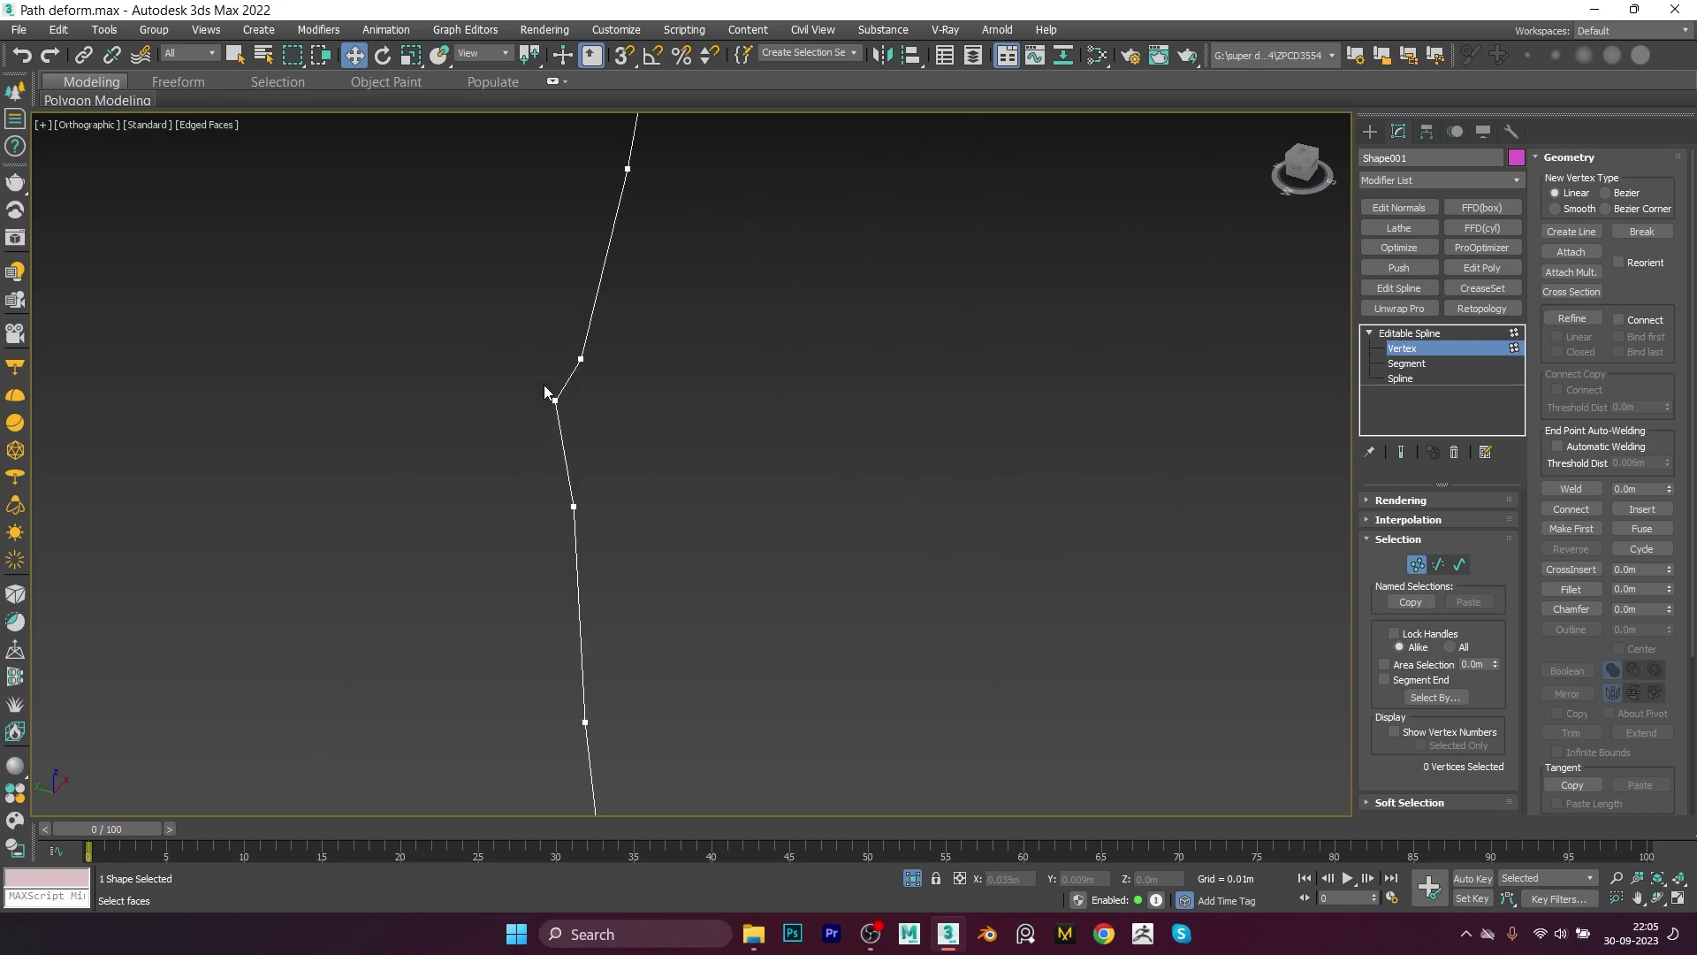
pyautogui.press('Delete')
pyautogui.press('1')
pyautogui.moveTo(687, 471)
pyautogui.keyDown('alt'); pyautogui.mouseDown(button='middle')
pyautogui.moveTo(655, 654)
pyautogui.moveTo(696, 496)
pyautogui.moveTo(635, 575)
pyautogui.moveTo(667, 470)
pyautogui.mouseUp(button='middle'); pyautogui.keyUp('alt')
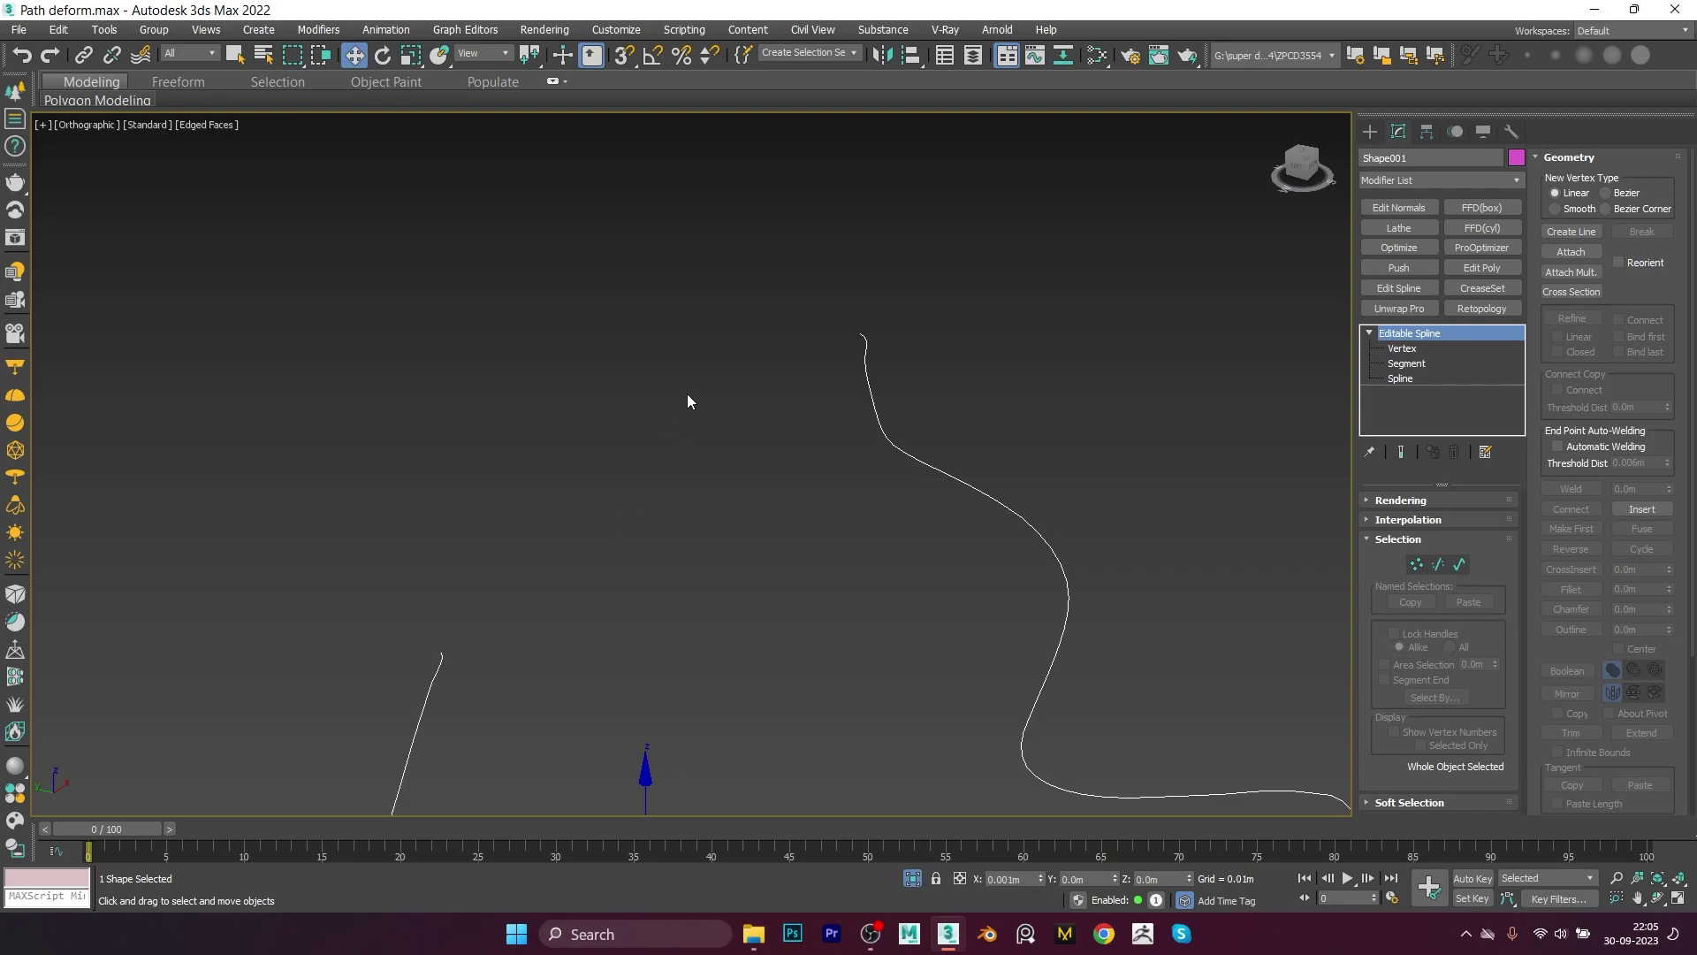
pyautogui.rightClick(623, 505)
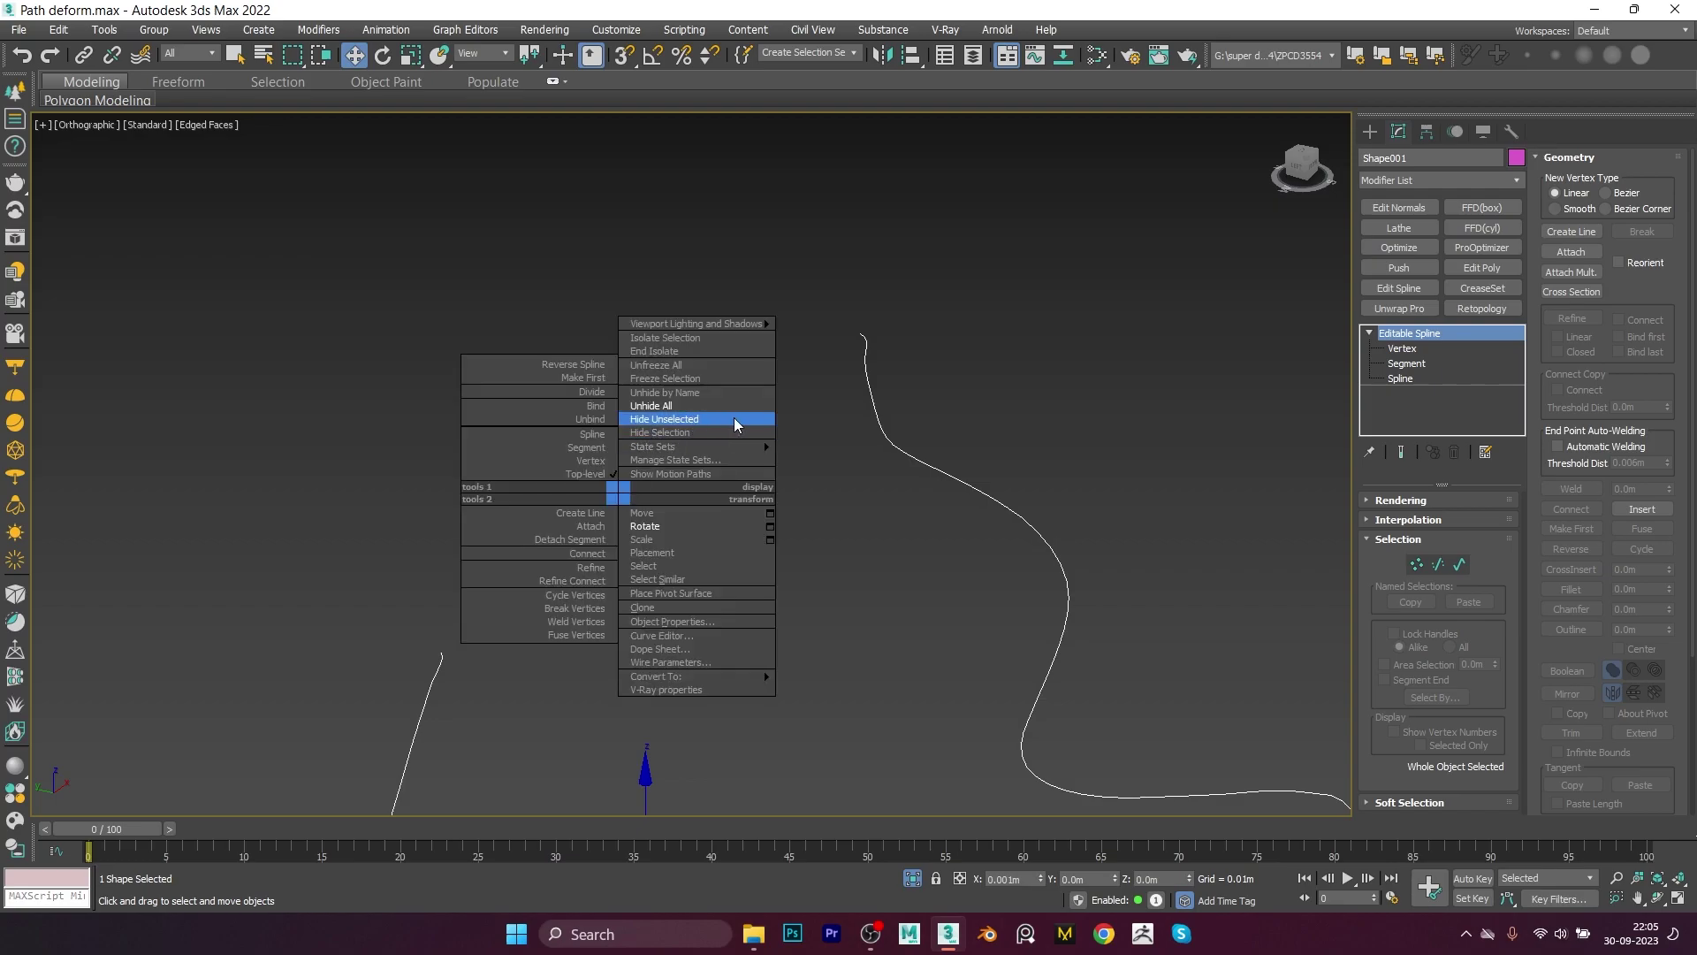
# Step: End isolation and hide the handbag with Hide Selection
pyautogui.click(724, 354)
pyautogui.scroll(-10, 708, 355)
pyautogui.keyDown('alt'); pyautogui.moveTo(708, 355); pyautogui.dragTo(799, 398, button='middle'); pyautogui.keyUp('alt')
pyautogui.scroll(2, 799, 398)
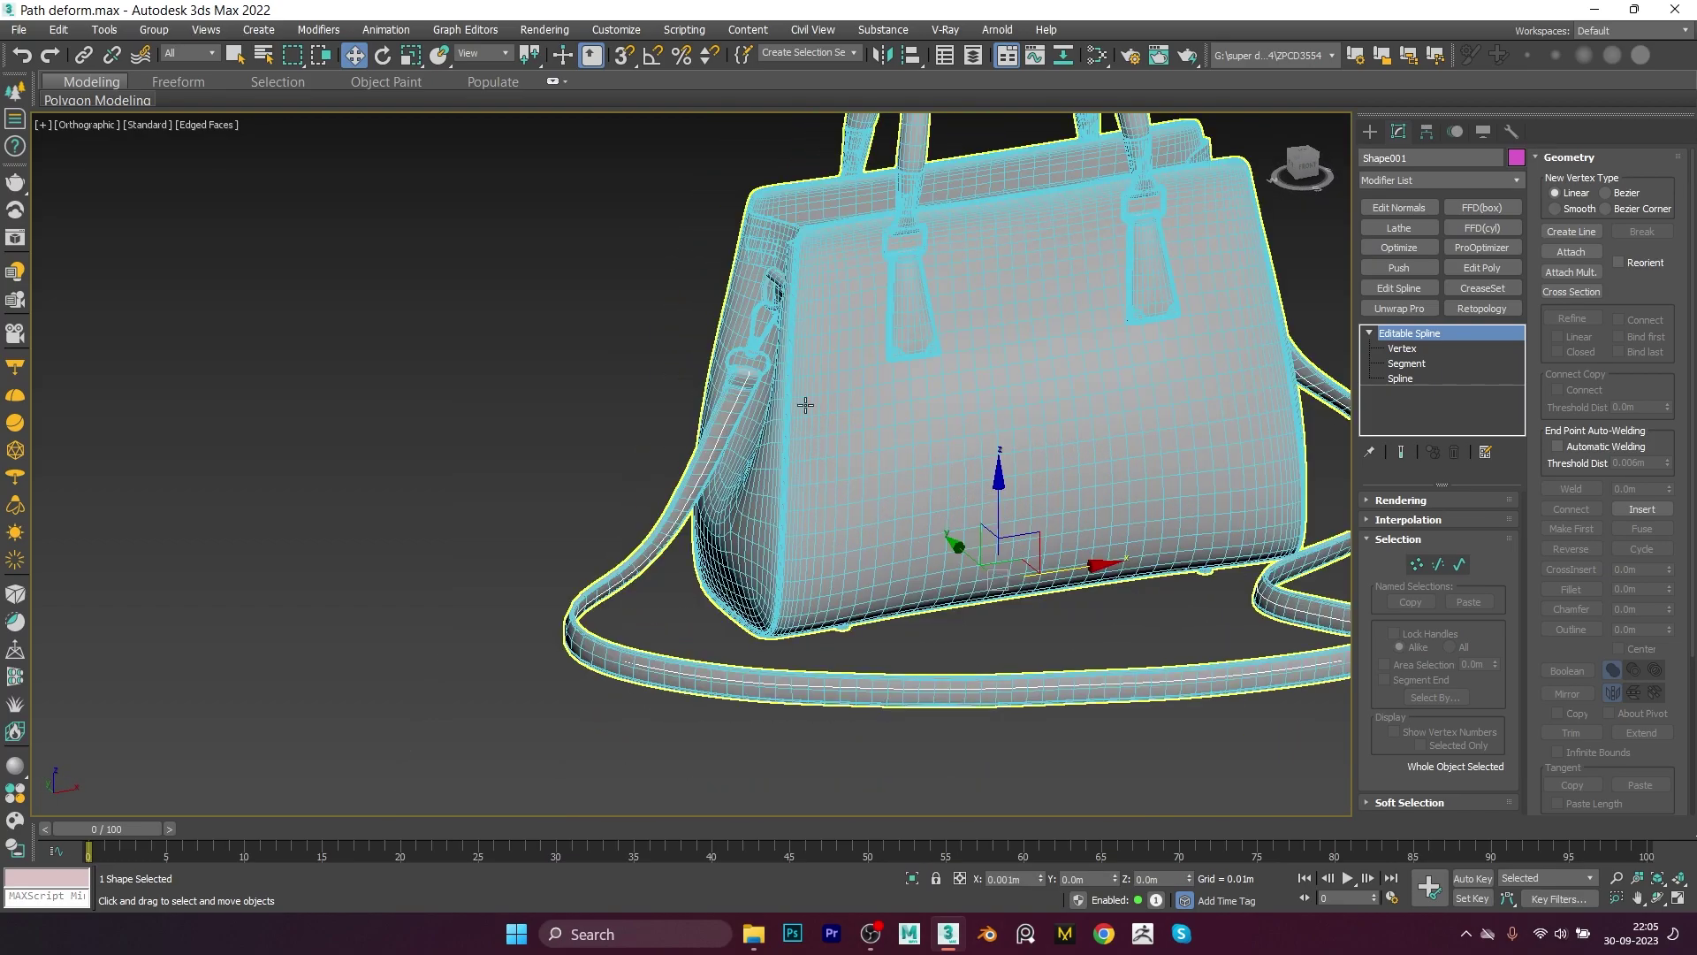
pyautogui.scroll(2, 699, 472)
pyautogui.rightClick(685, 251)
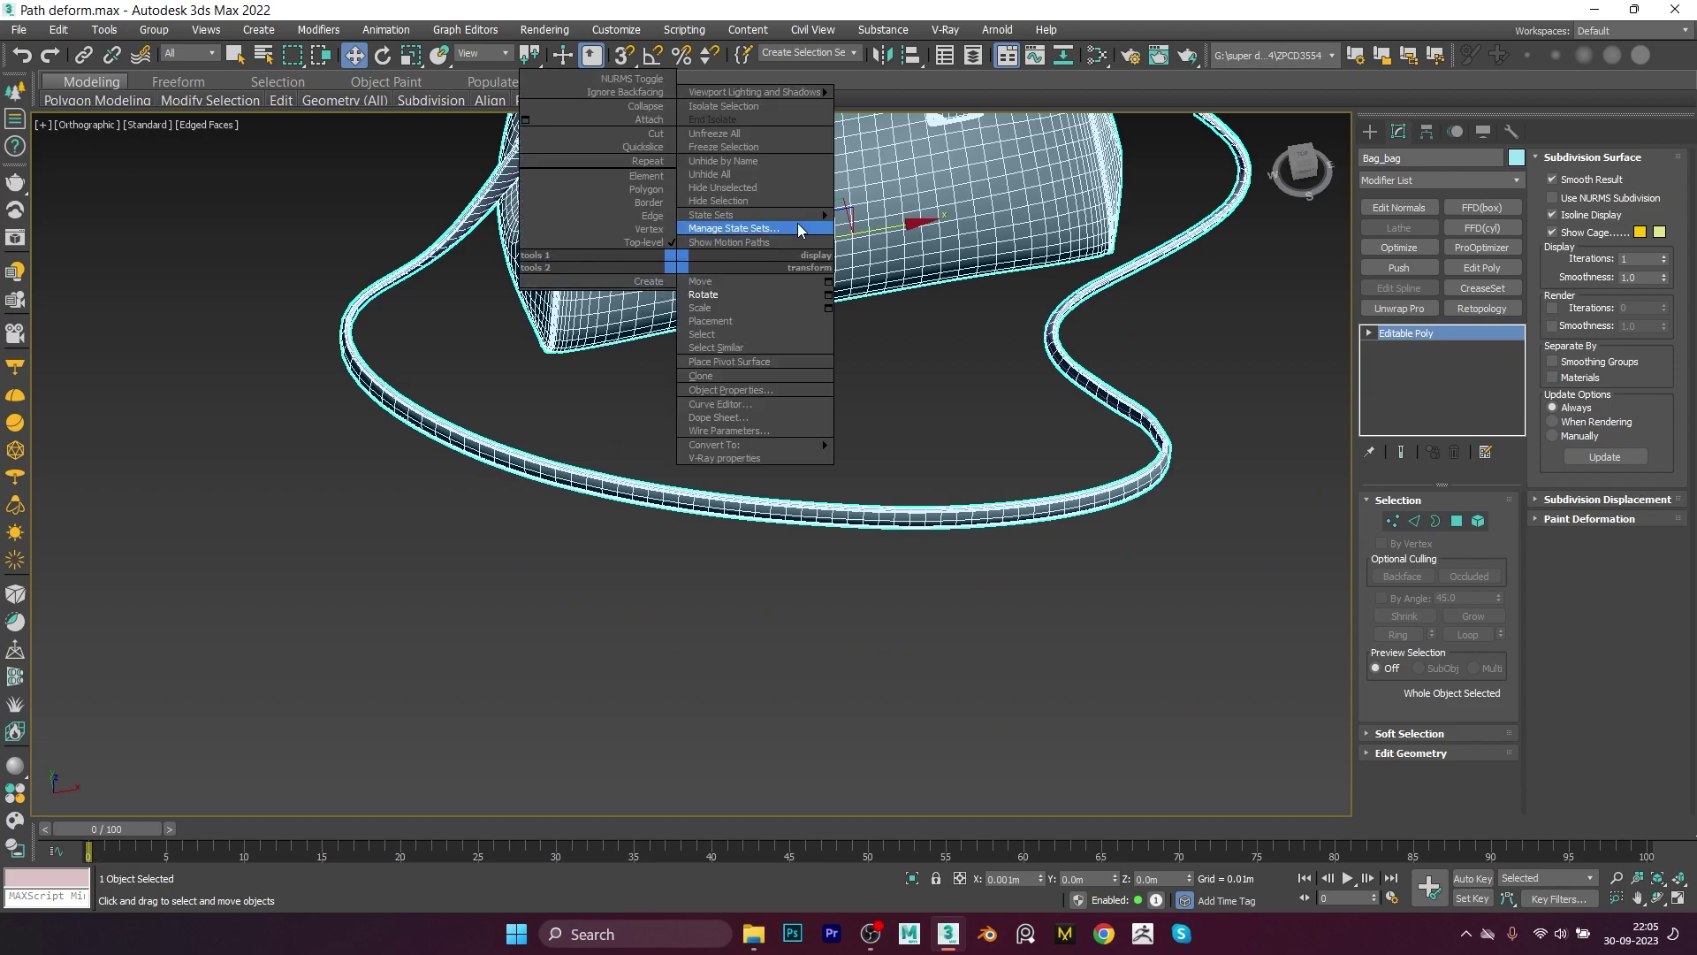
pyautogui.click(741, 196)
# Step: Switch to Top view and pan to centre the Shape001 curve
pyautogui.scroll(-3, 751, 459)
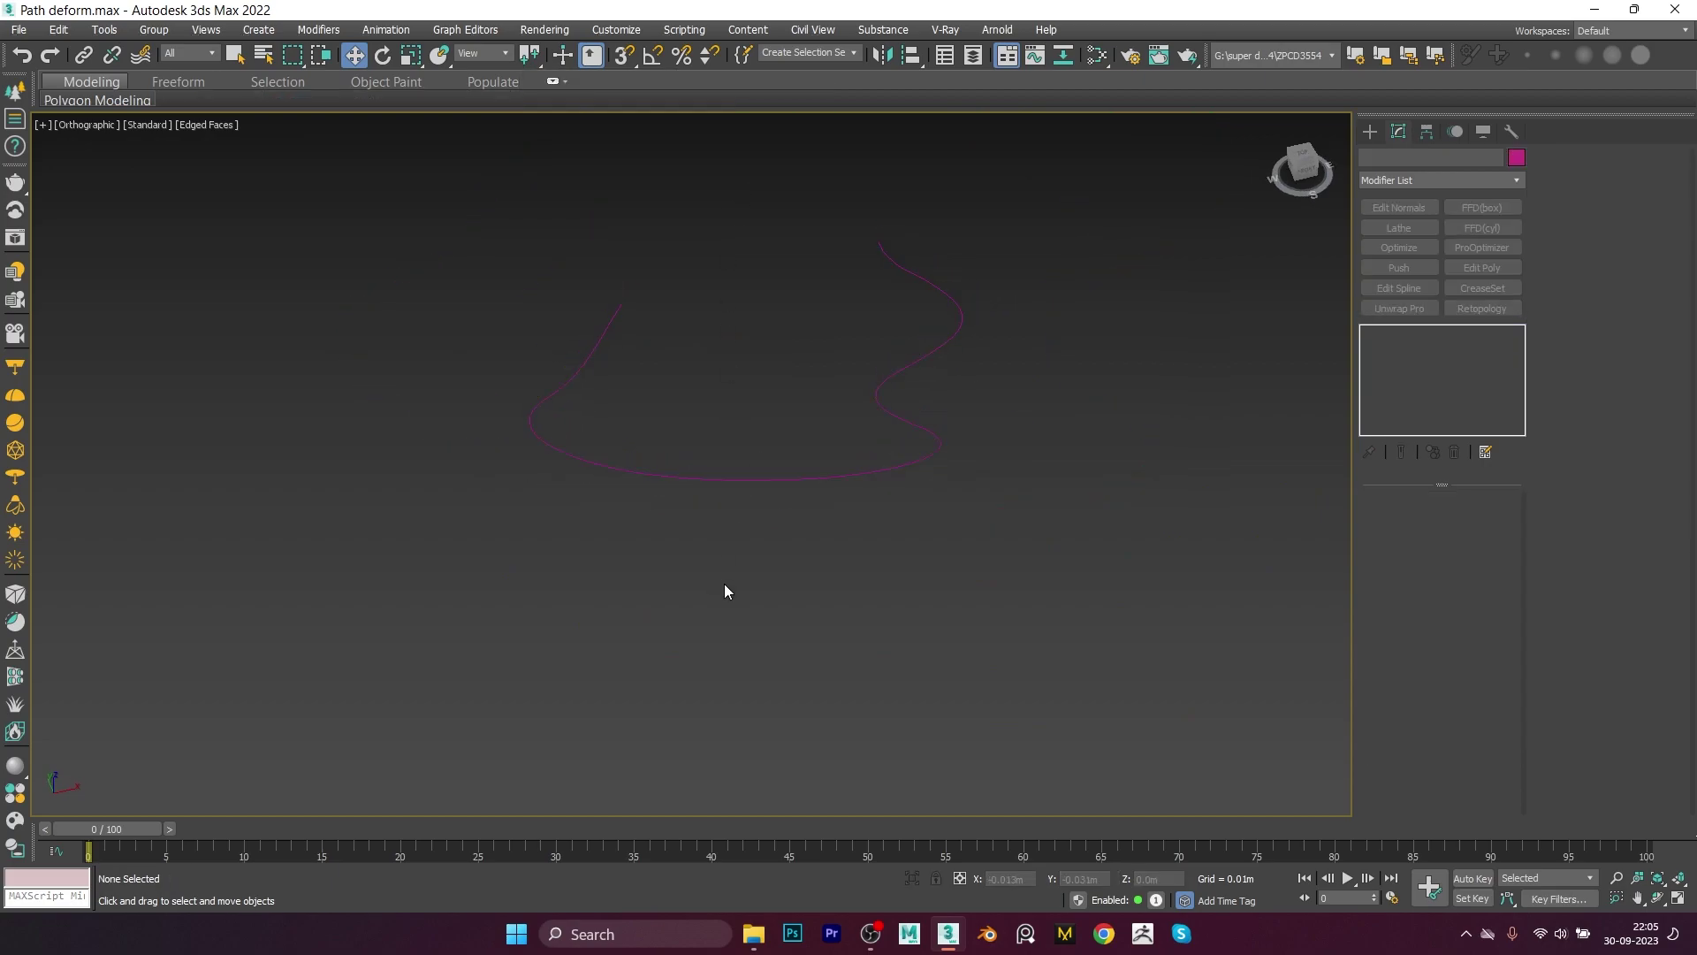
pyautogui.press('t')
pyautogui.scroll(-3, 690, 652)
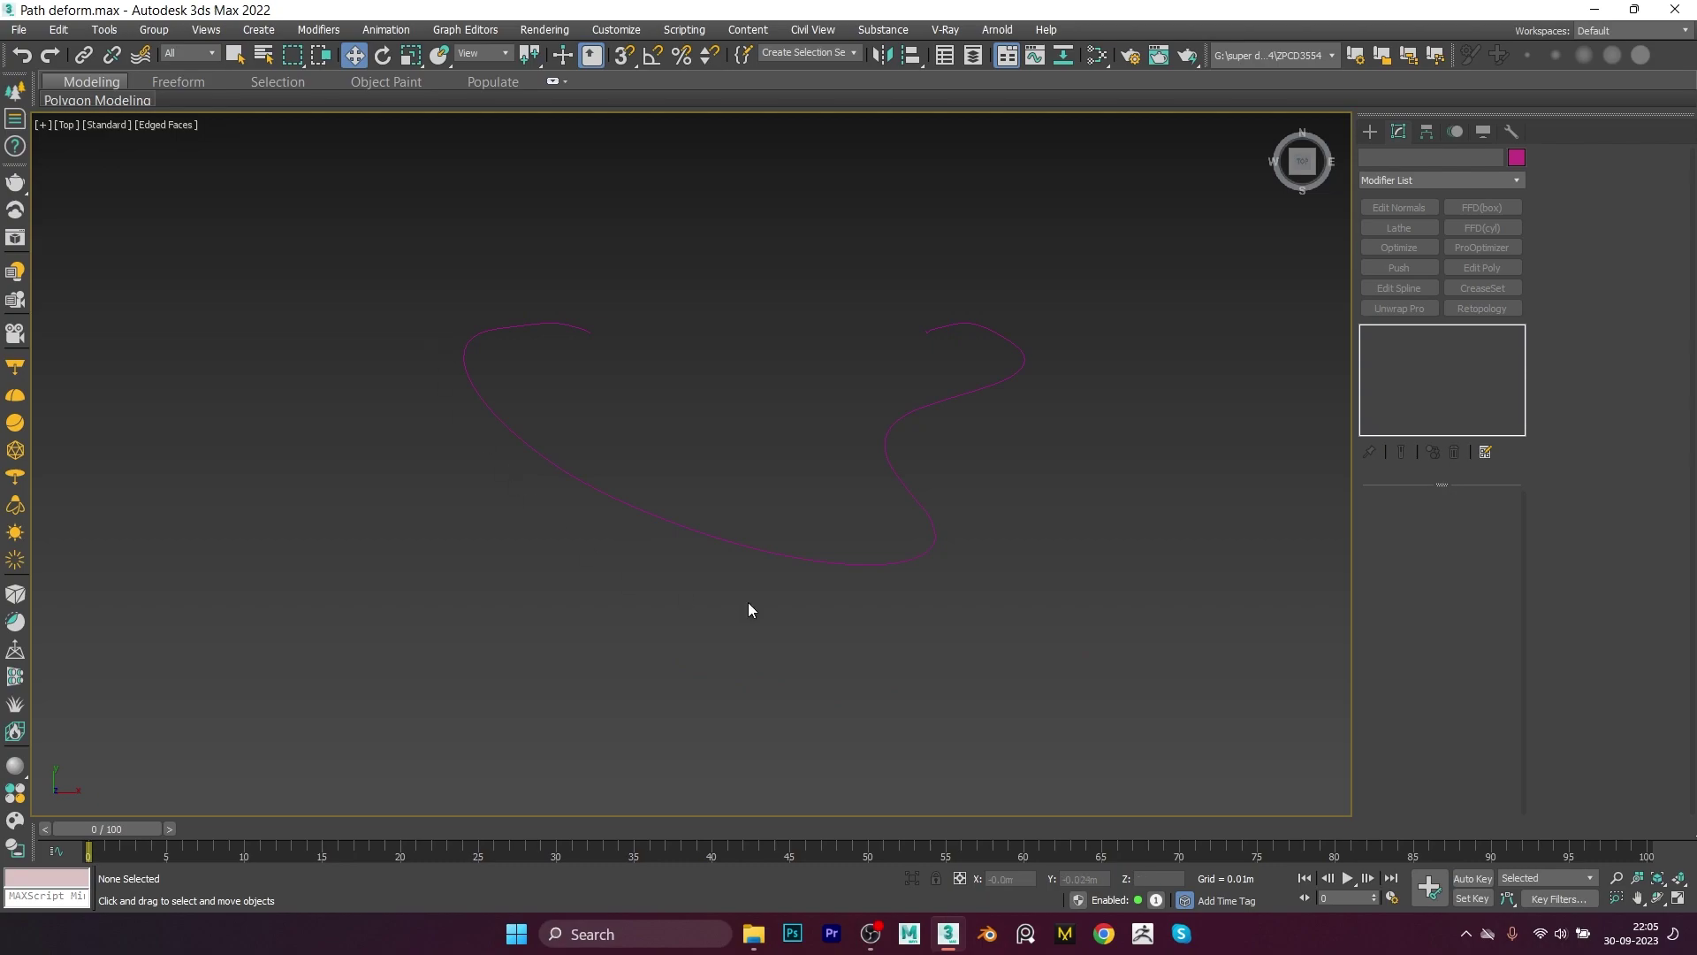
pyautogui.moveTo(811, 689); pyautogui.dragTo(908, 556, button='middle')
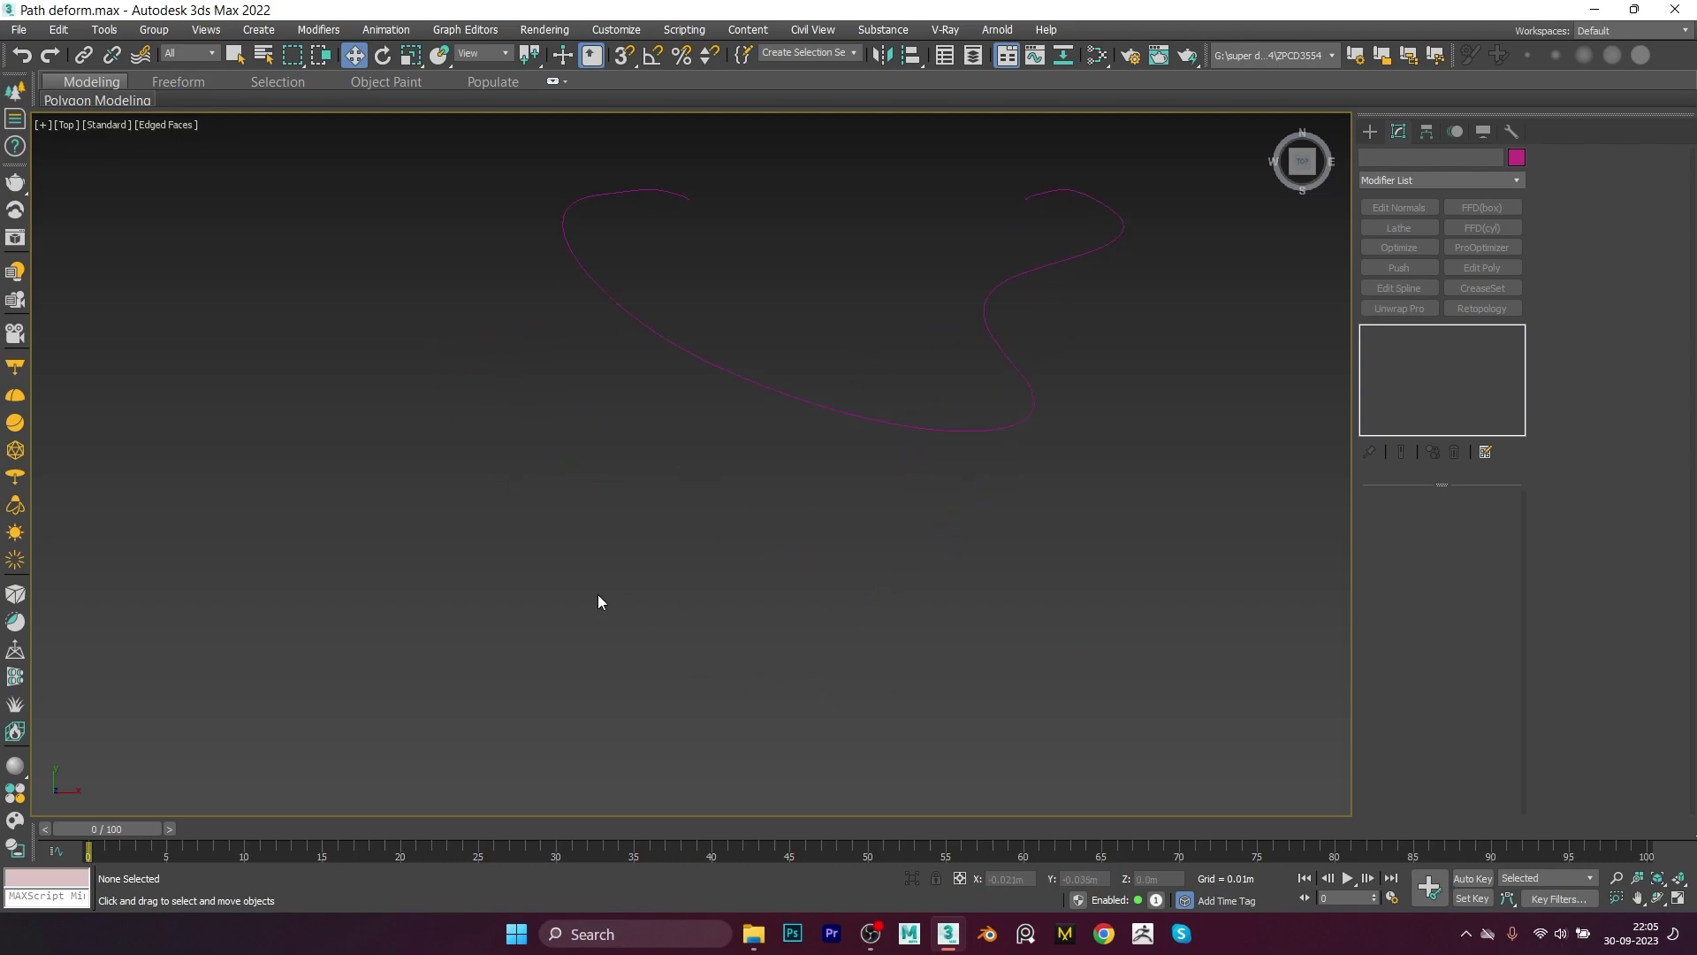
# Step: Draw a small torus, Torus001, beside the path curve in the Top viewport
pyautogui.rightClick(620, 537)
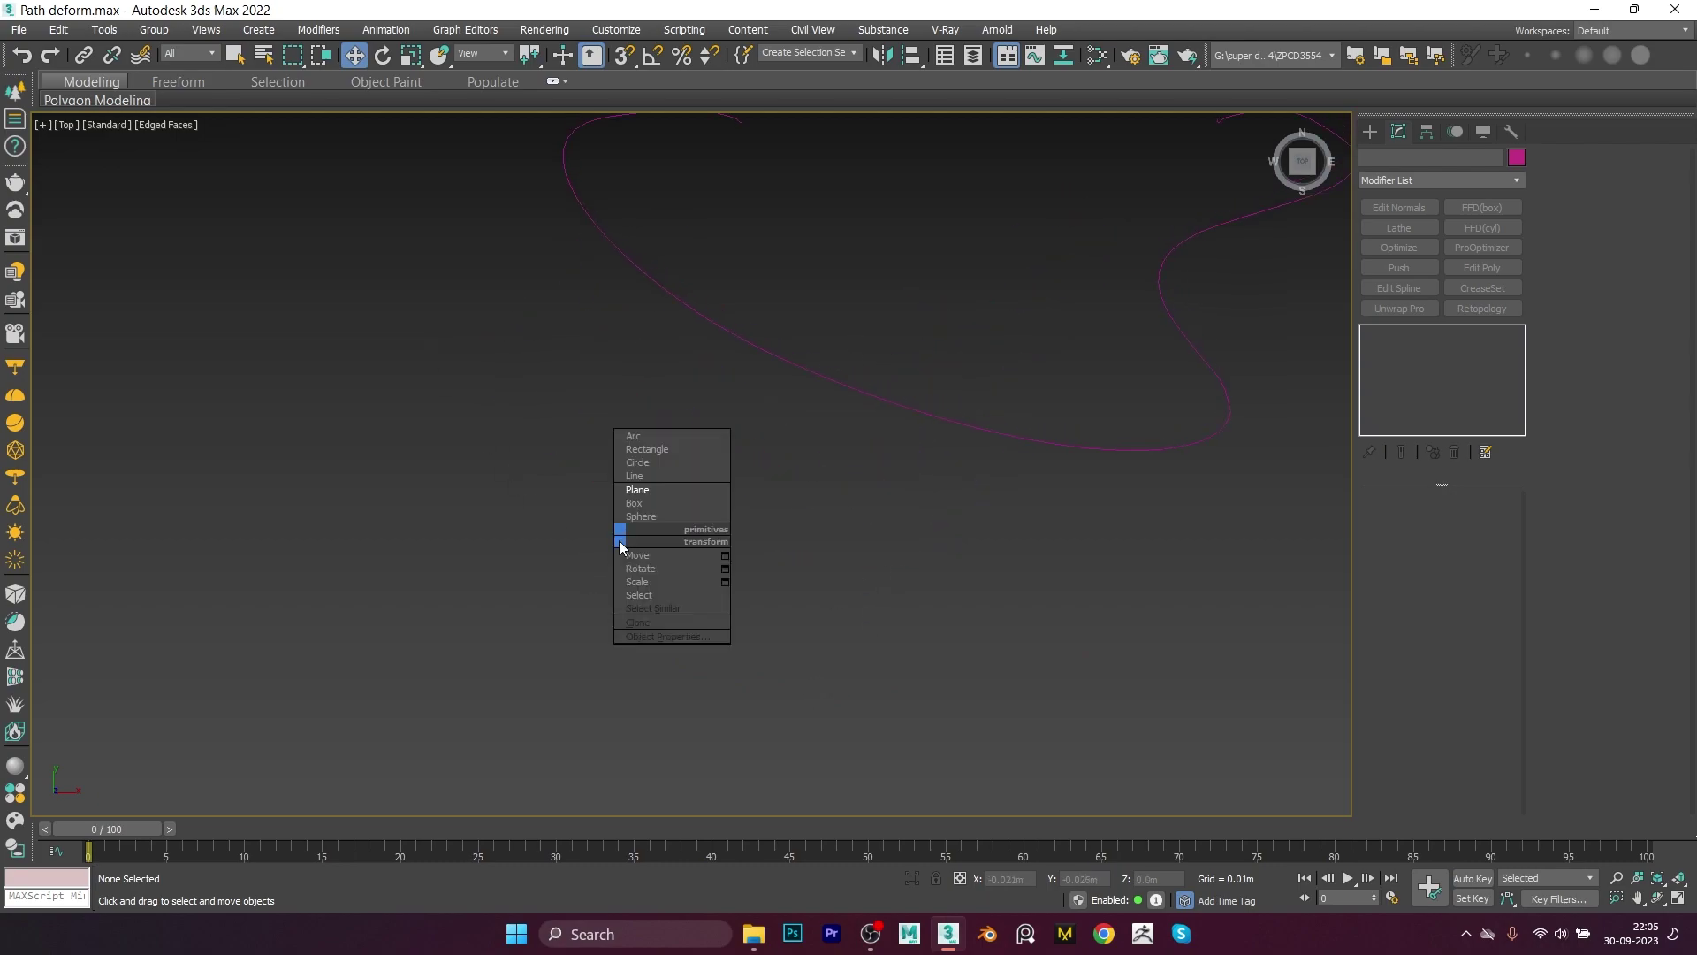
pyautogui.click(660, 502)
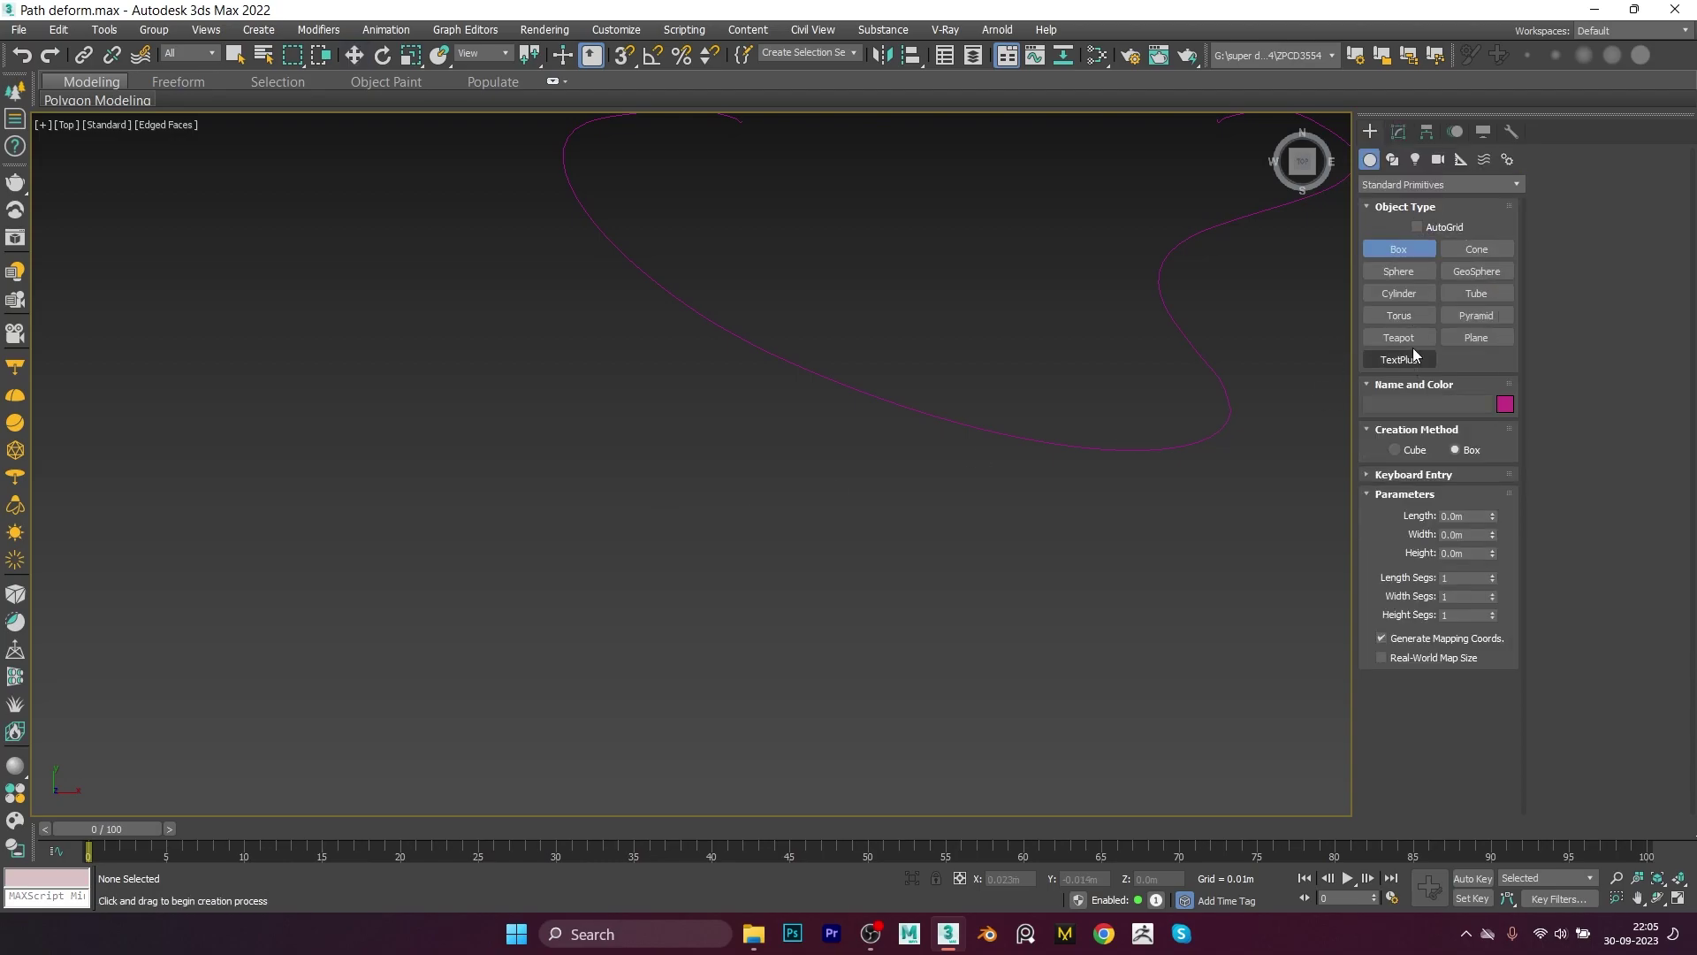
pyautogui.click(1413, 317)
pyautogui.moveTo(504, 554)
pyautogui.mouseDown()
pyautogui.moveTo(482, 535)
pyautogui.moveTo(548, 522)
pyautogui.mouseUp()
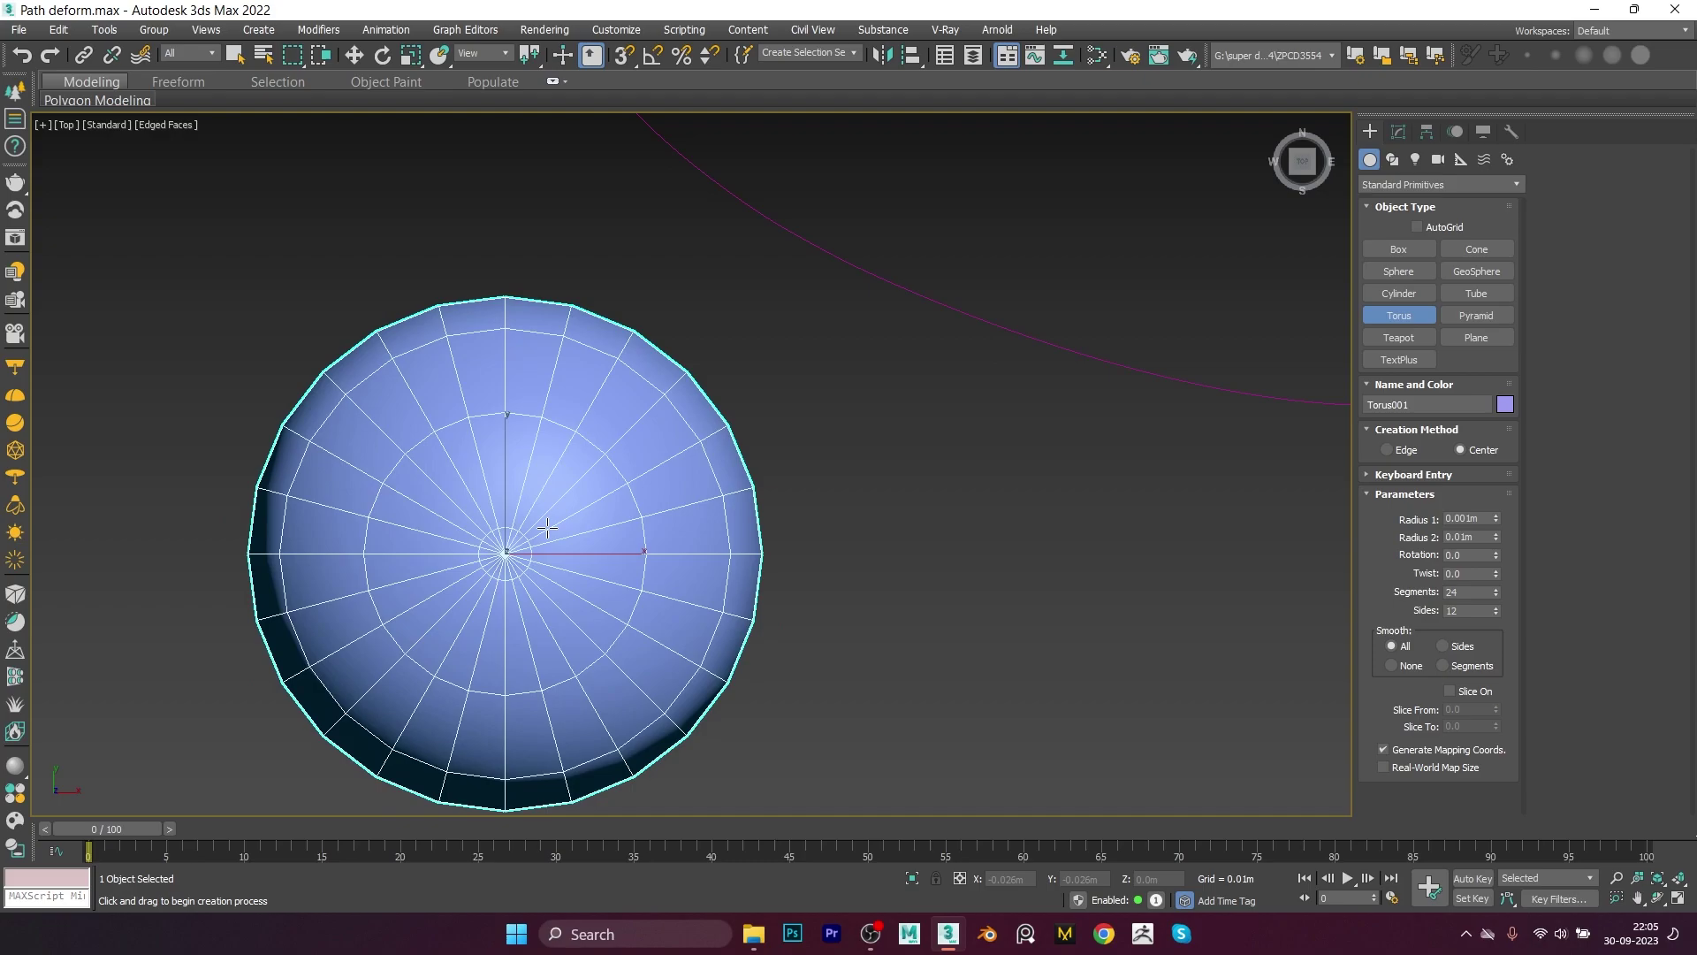
pyautogui.scroll(-3, 546, 526)
pyautogui.scroll(-6, 530, 566)
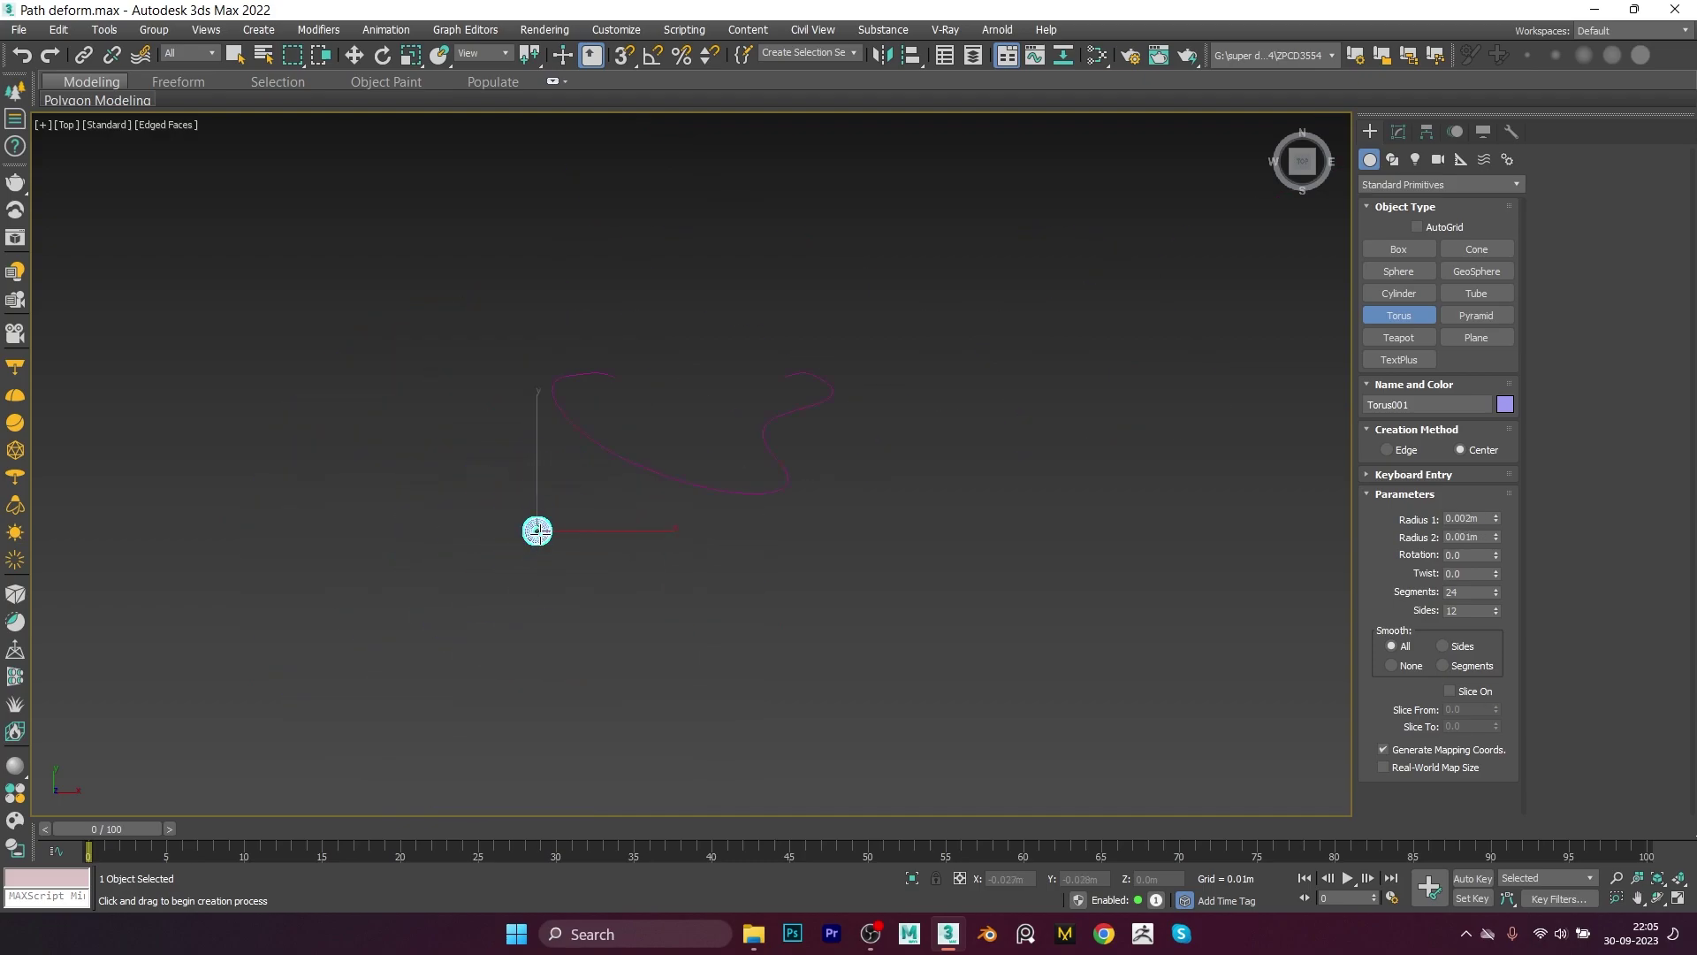
pyautogui.scroll(3, 537, 531)
pyautogui.scroll(-2, 548, 522)
pyautogui.press('w')
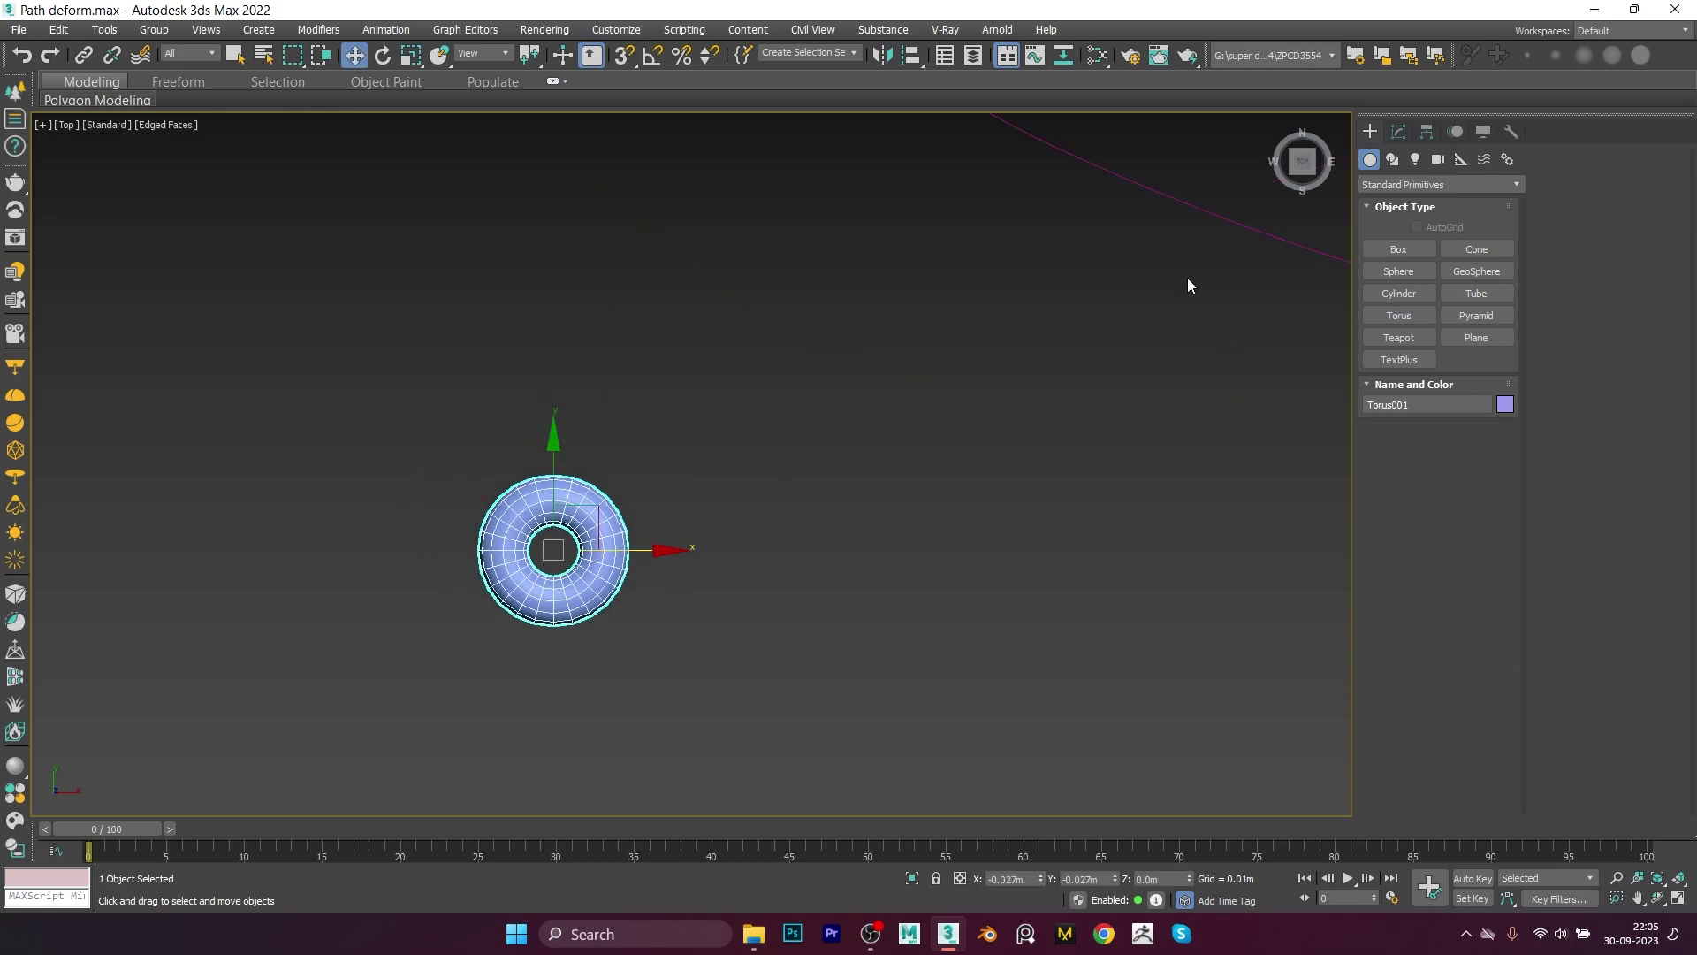
pyautogui.click(1398, 131)
# Step: Clone the torus and rotate the copy 90° with Angle Snap so the rings interlock
pyautogui.keyDown('alt'); pyautogui.moveTo(566, 530); pyautogui.dragTo(574, 460, button='middle'); pyautogui.keyUp('alt')
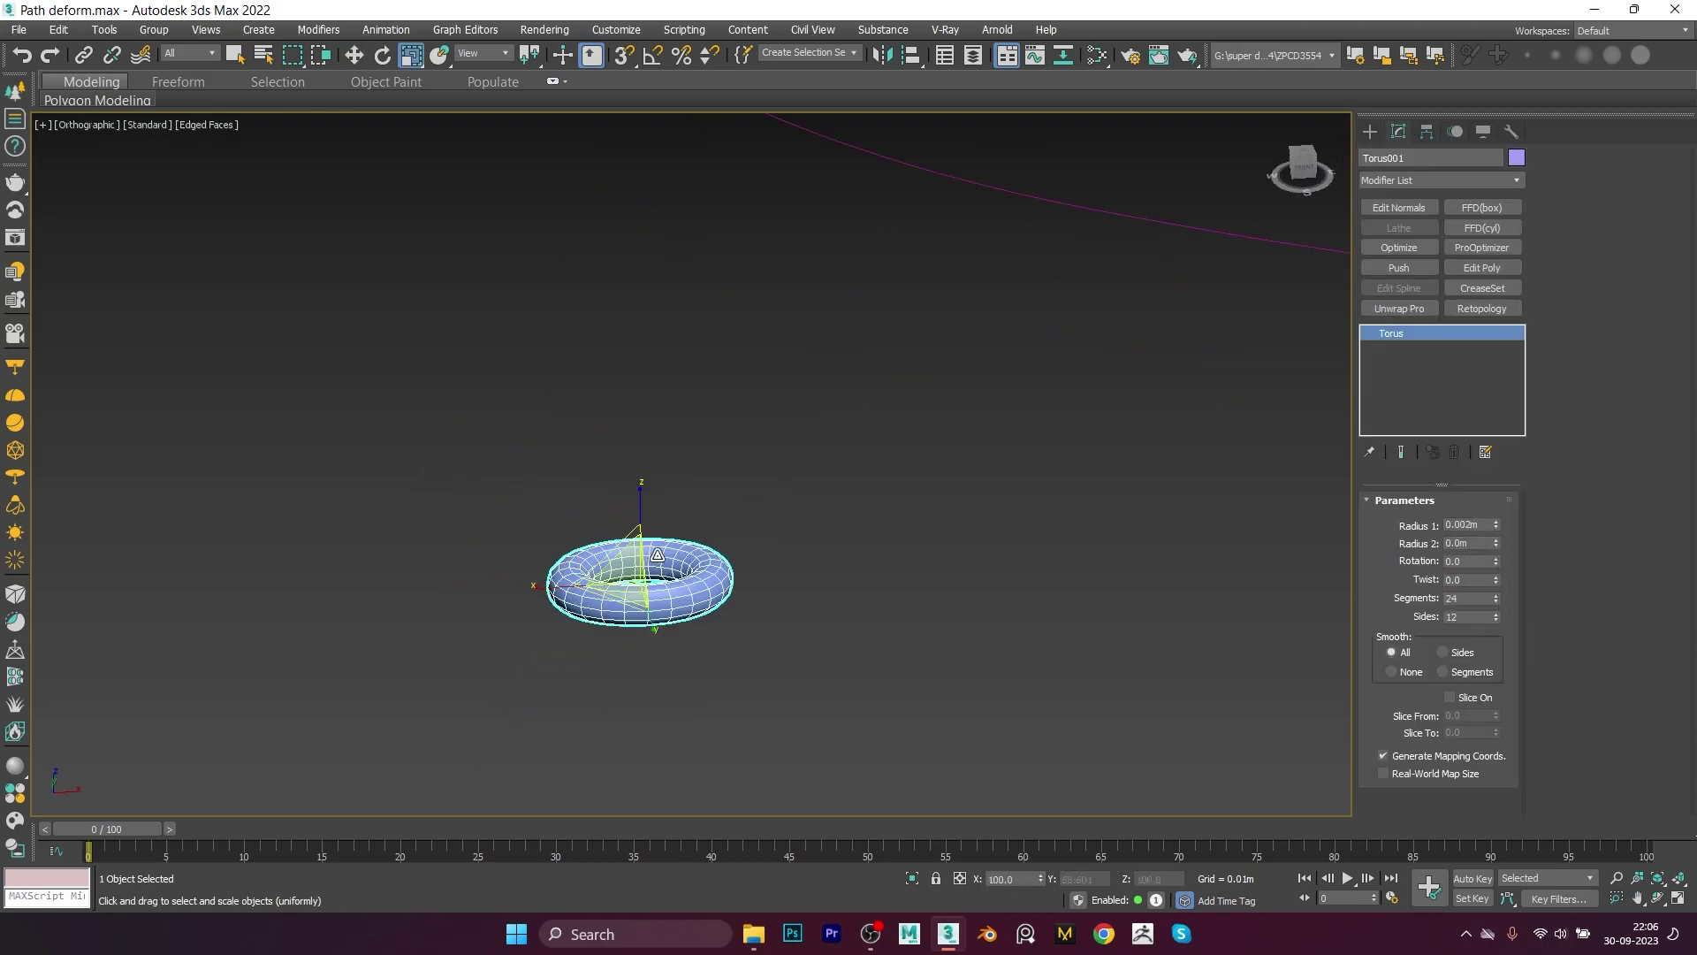
pyautogui.keyDown('shift'); pyautogui.moveTo(645, 565); pyautogui.dragTo(749, 558); pyautogui.keyUp('shift')
pyautogui.click(850, 539)
pyautogui.press('e')
pyautogui.press('a')
pyautogui.keyDown('alt'); pyautogui.moveTo(750, 559); pyautogui.dragTo(752, 531, button='middle'); pyautogui.keyUp('alt')
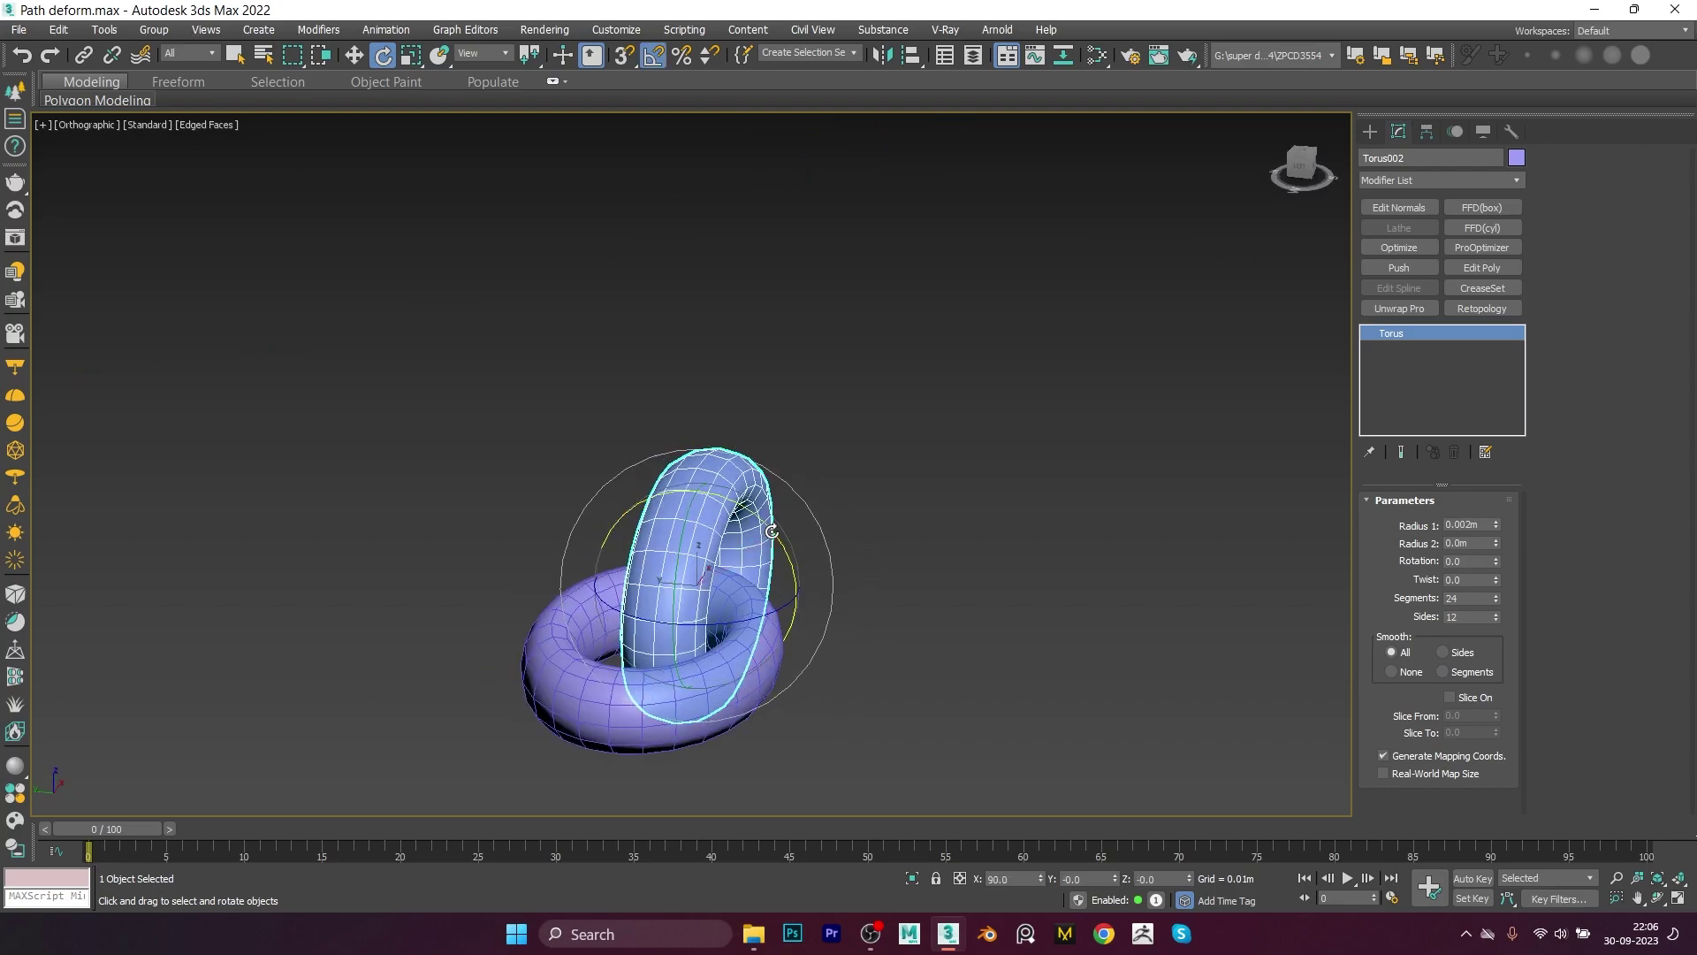
pyautogui.scroll(-3, 751, 574)
pyautogui.press('a')
pyautogui.scroll(5, 771, 605)
pyautogui.press('w')
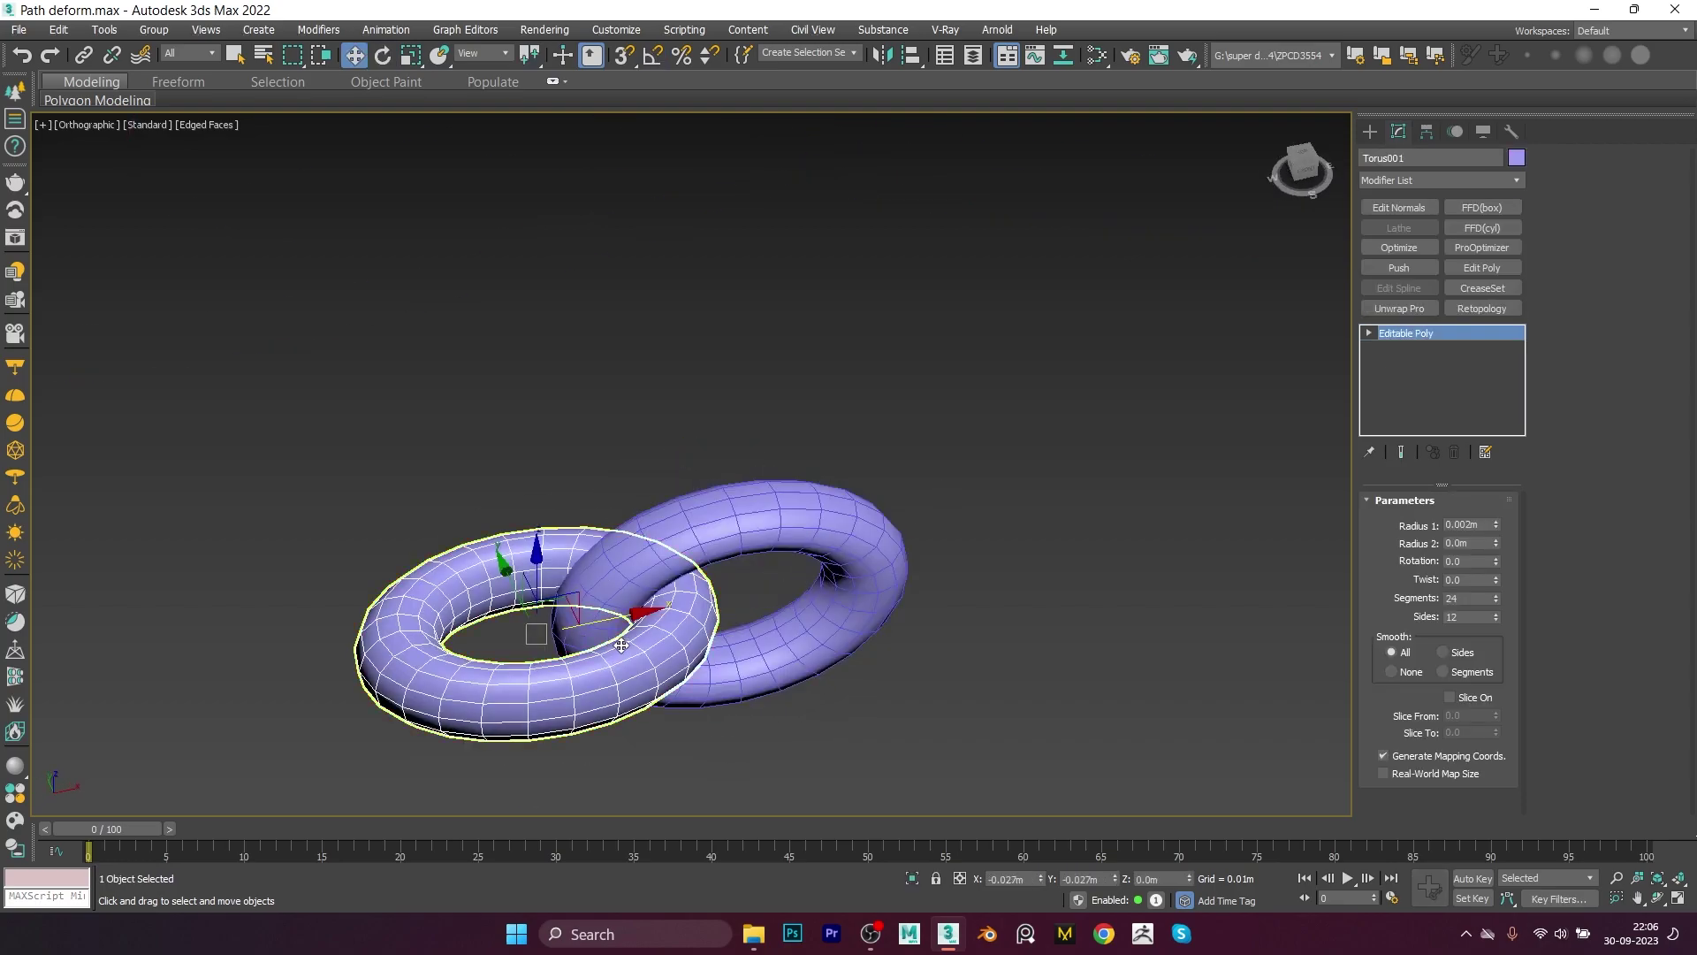
# Step: Make 50 copies of the linked pair and attach all rings into Torus001
pyautogui.keyDown('shift'); pyautogui.moveTo(899, 628); pyautogui.dragTo(949, 623); pyautogui.keyUp('shift')
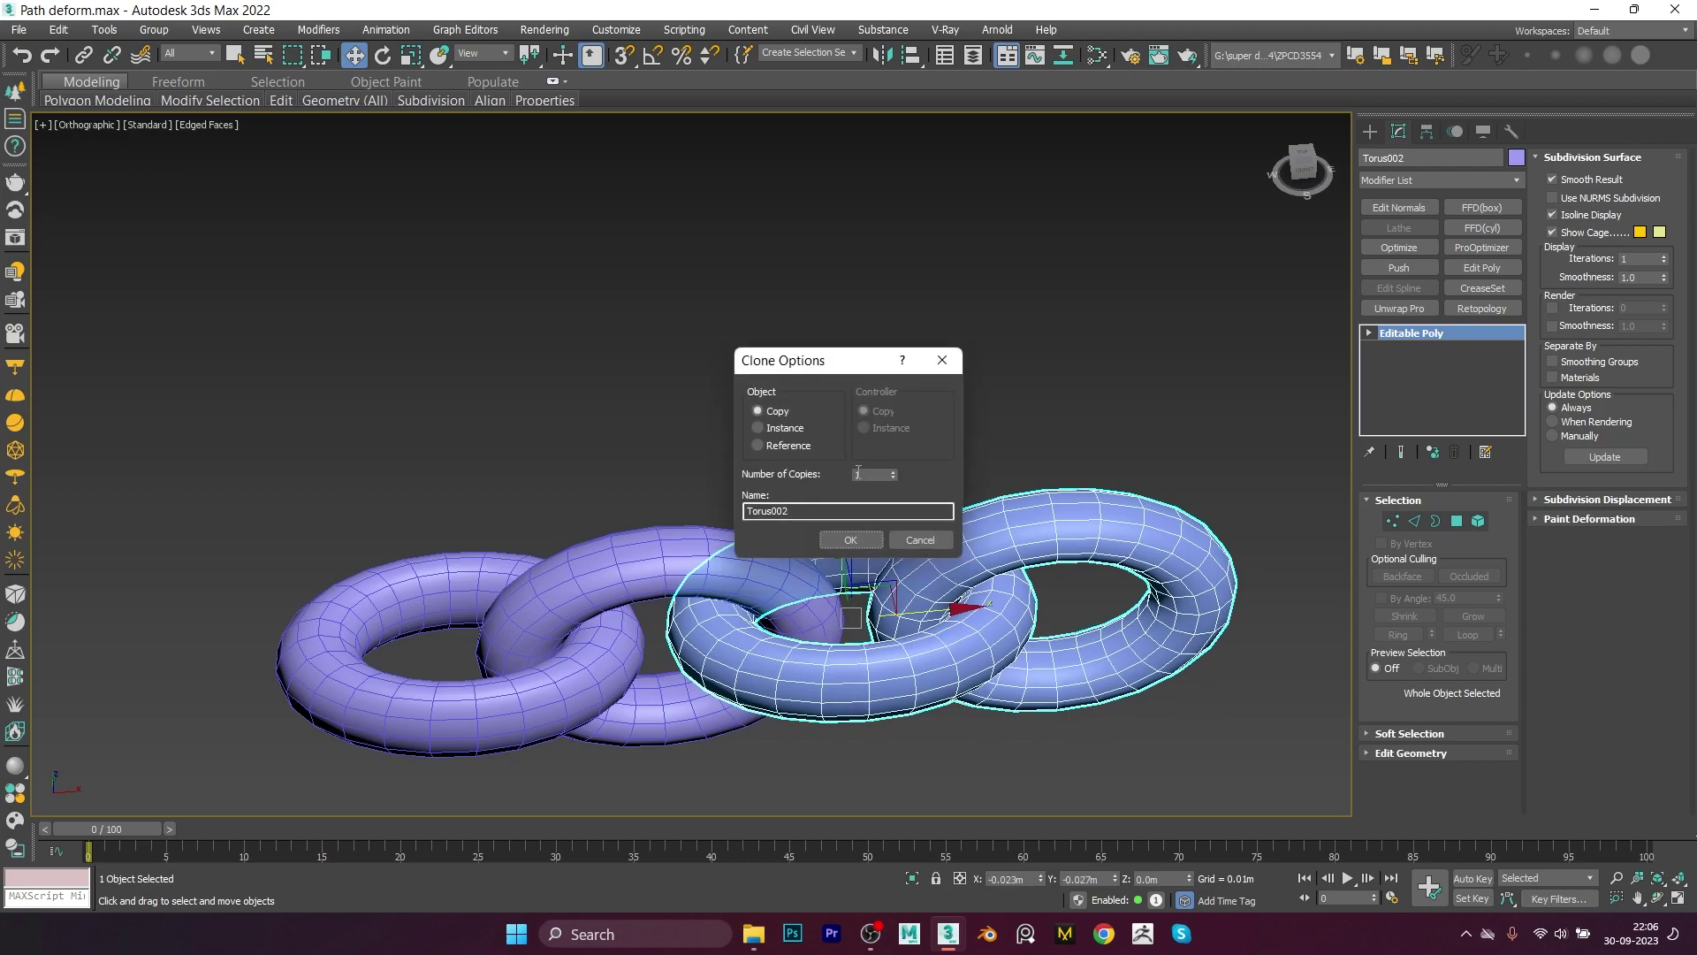
pyautogui.click(854, 540)
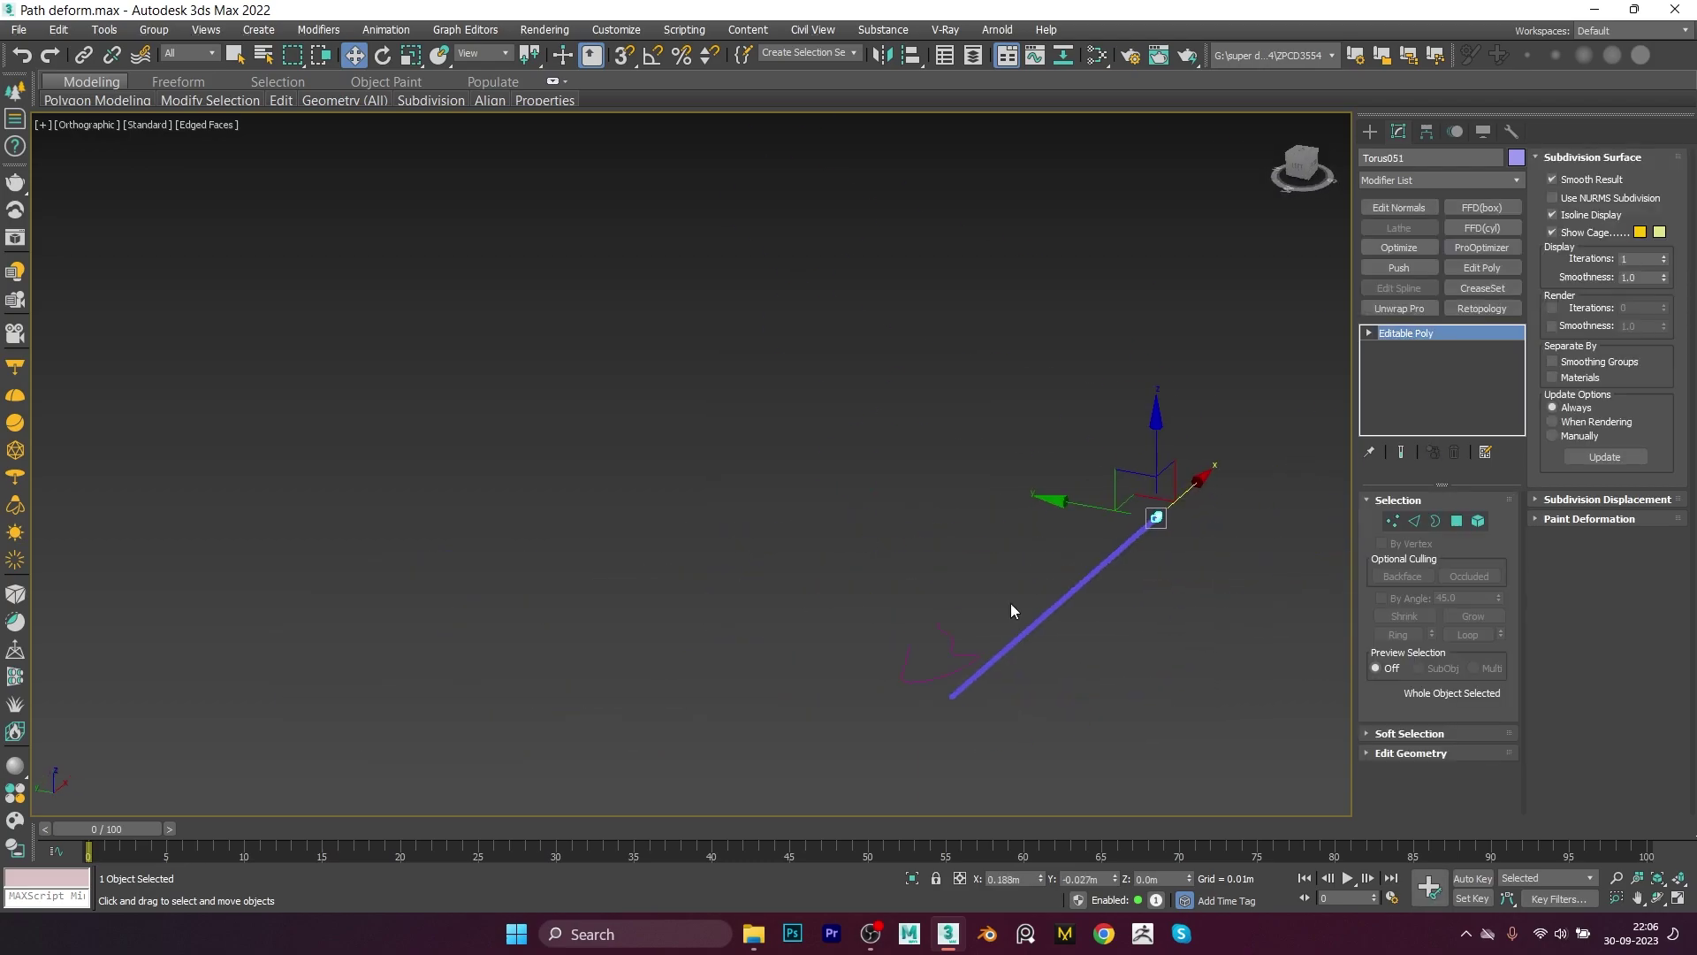
pyautogui.scroll(10, 1010, 603)
pyautogui.click(809, 654)
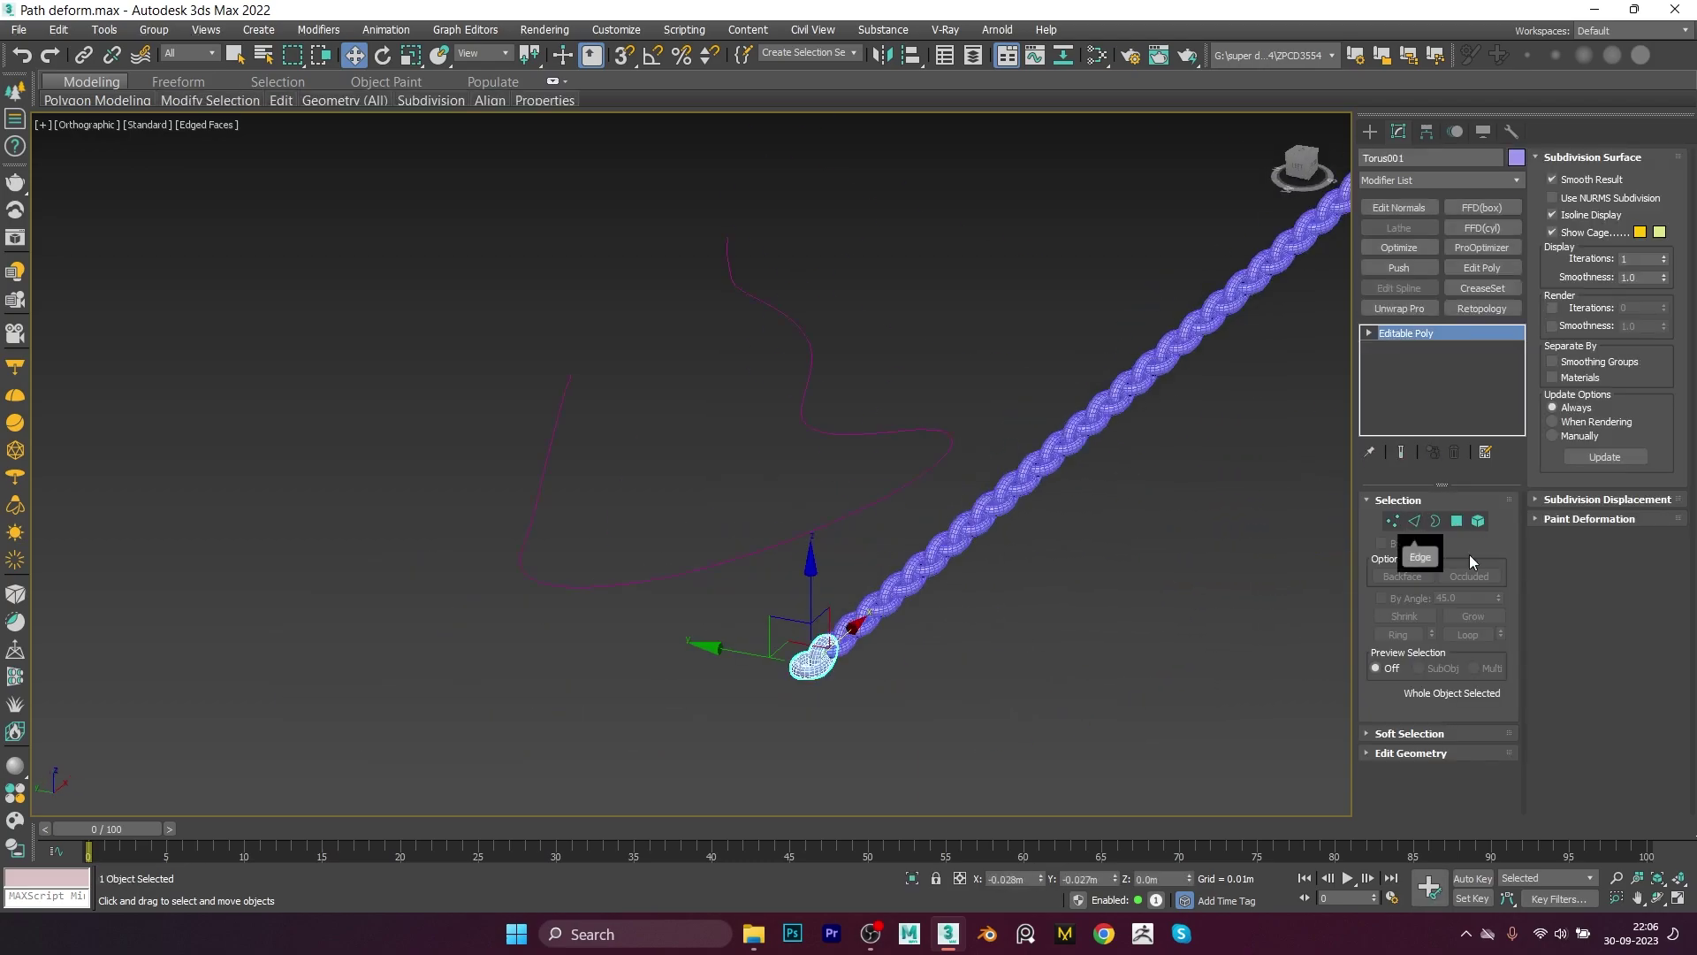
pyautogui.click(1410, 752)
pyautogui.press('h')
pyautogui.keyDown('shift'); pyautogui.click(159, 848); pyautogui.keyUp('shift')
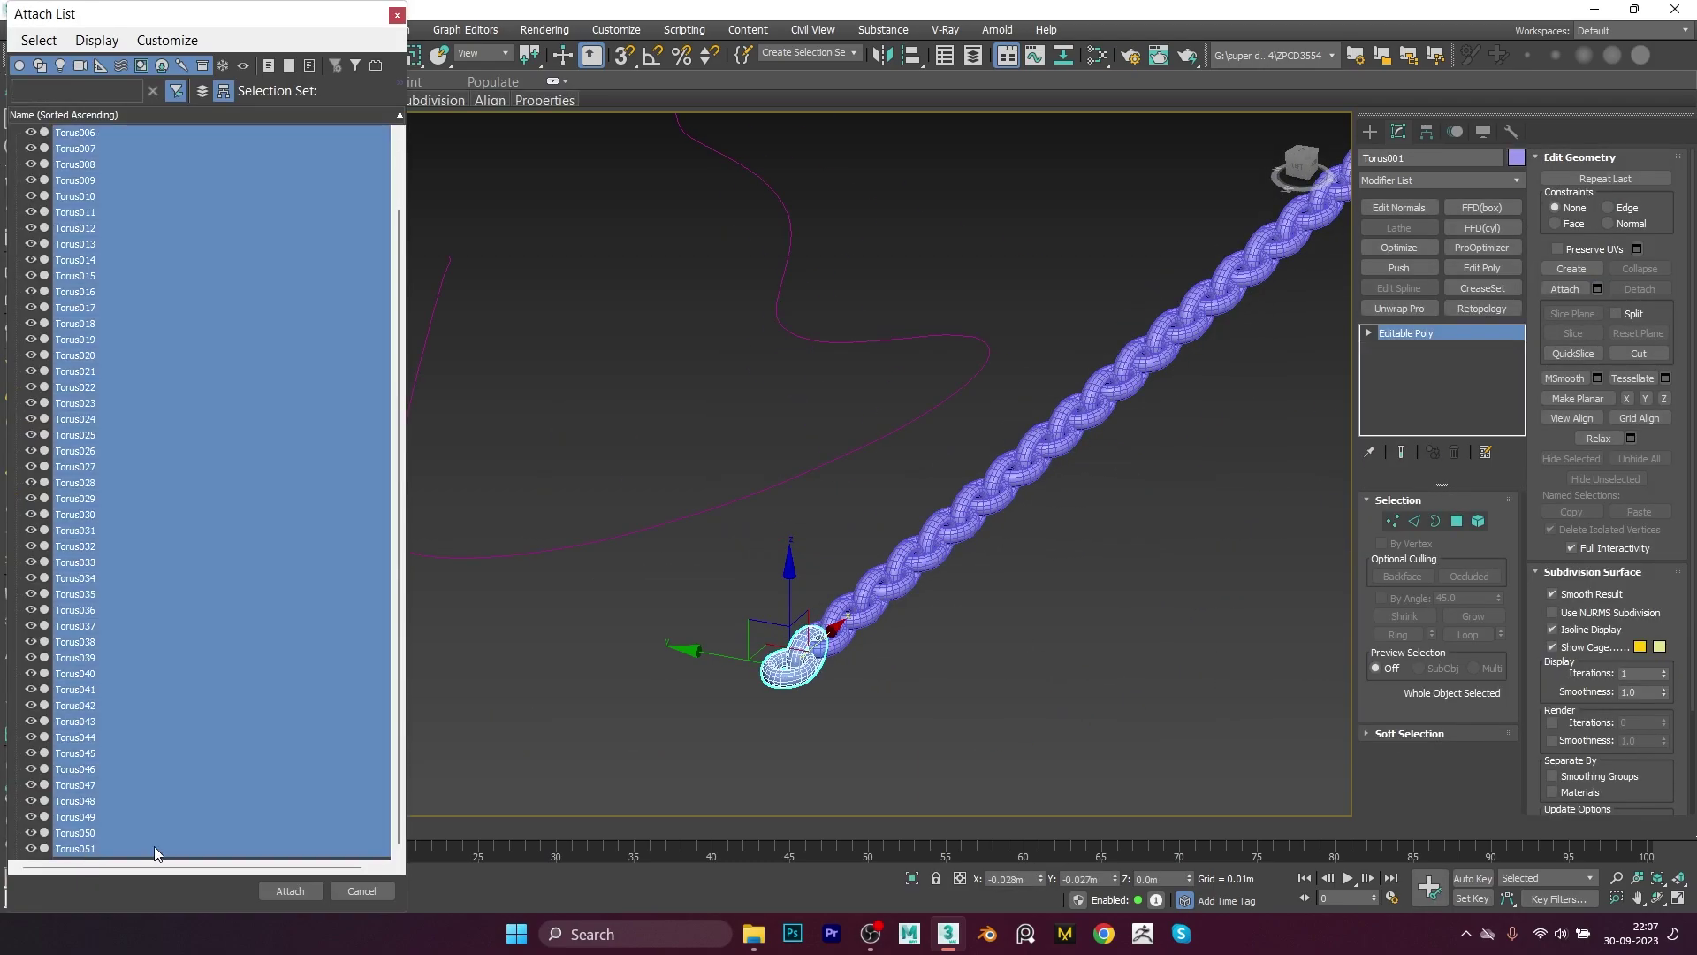
pyautogui.click(288, 887)
pyautogui.click(1511, 131)
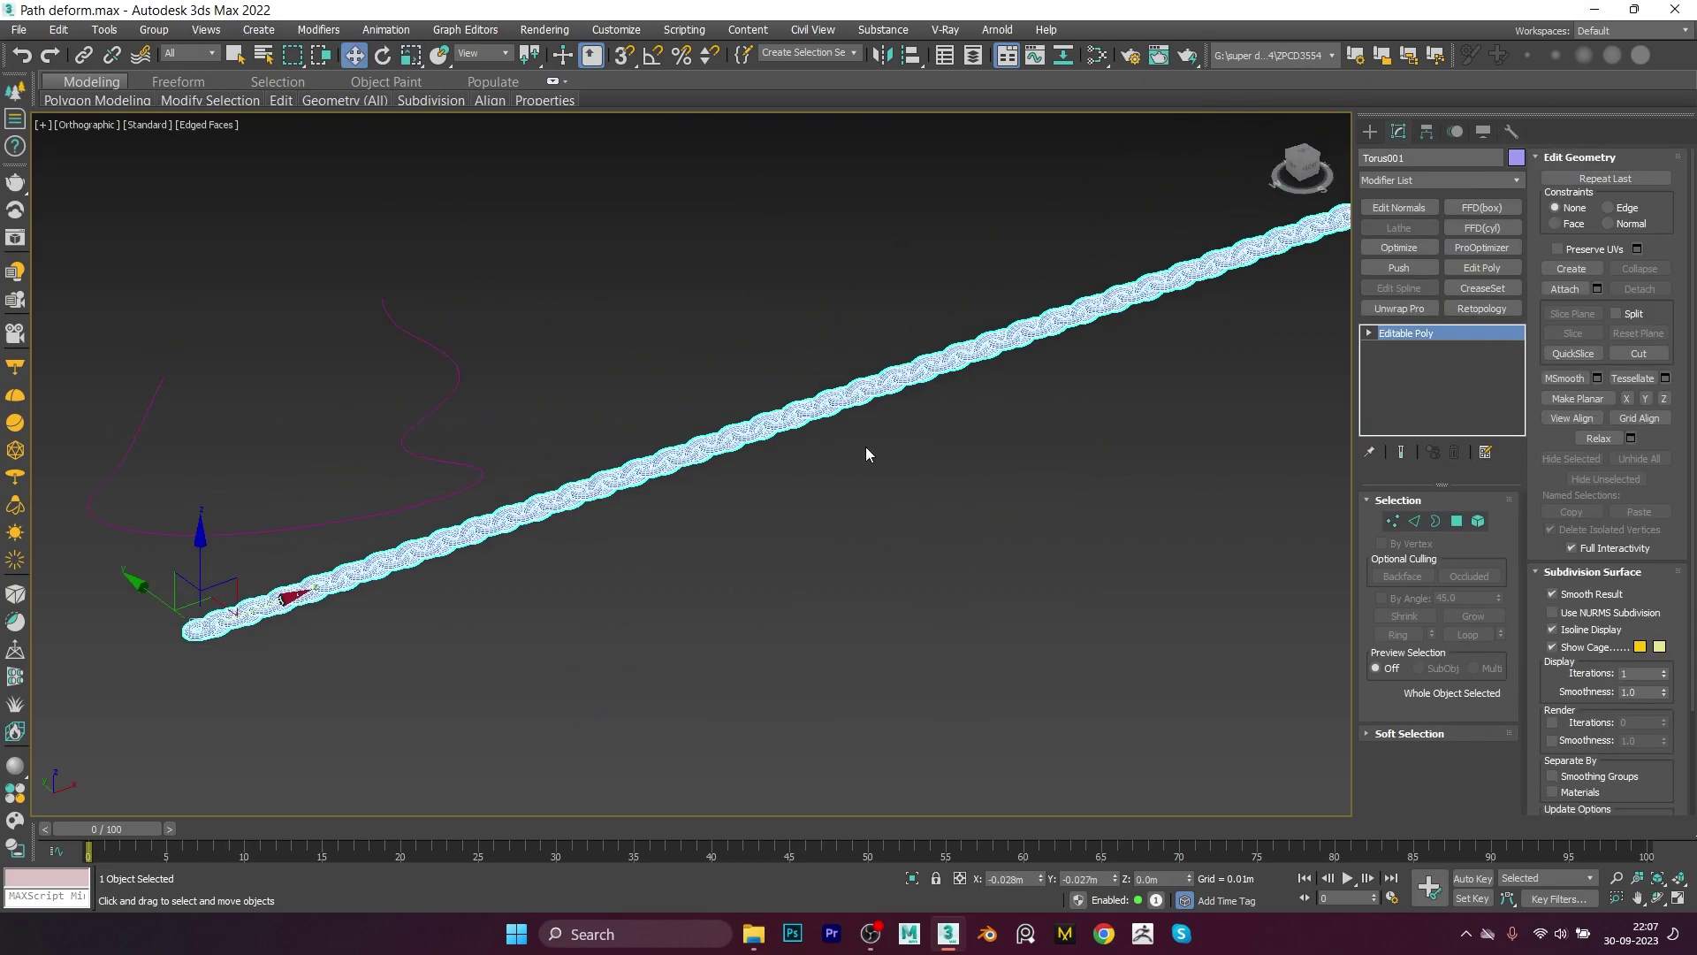
# Step: Adjust the chain's pivot only and view the chain from the Front
pyautogui.click(1398, 131)
pyautogui.click(1438, 253)
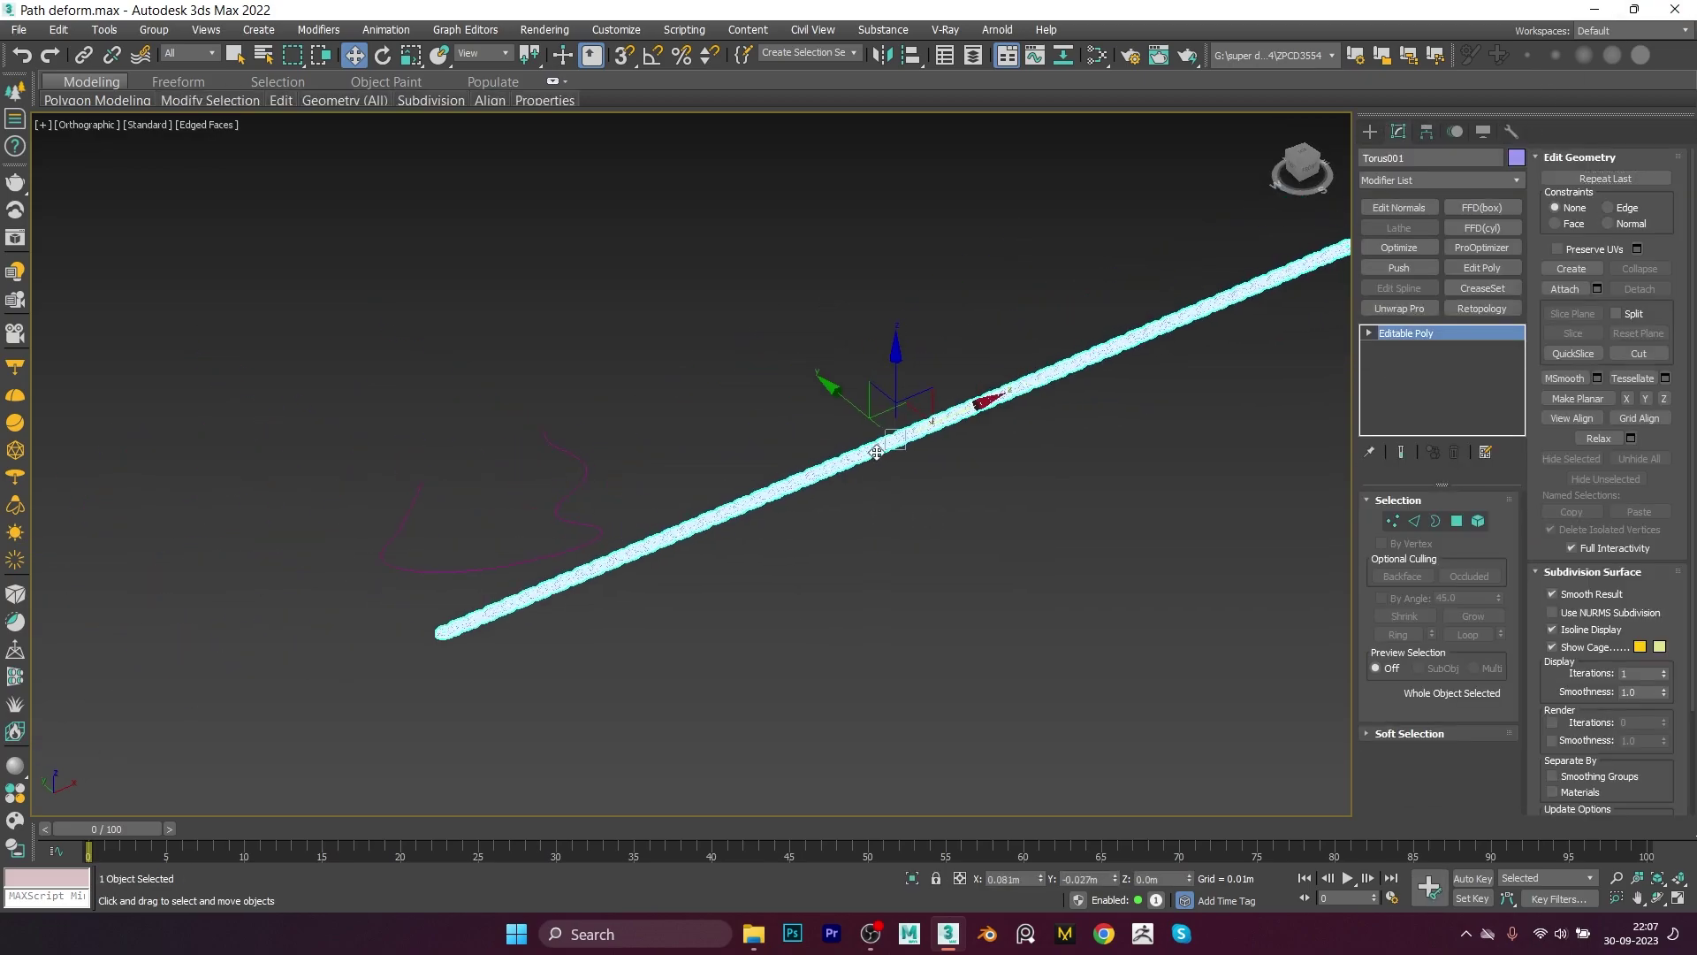
pyautogui.moveTo(876, 452)
pyautogui.keyDown('alt'); pyautogui.mouseDown(button='middle')
pyautogui.moveTo(871, 590)
pyautogui.moveTo(1000, 490)
pyautogui.moveTo(917, 462)
pyautogui.moveTo(785, 587)
pyautogui.moveTo(794, 504)
pyautogui.moveTo(846, 560)
pyautogui.mouseUp(button='middle'); pyautogui.keyUp('alt')
pyautogui.press('f')
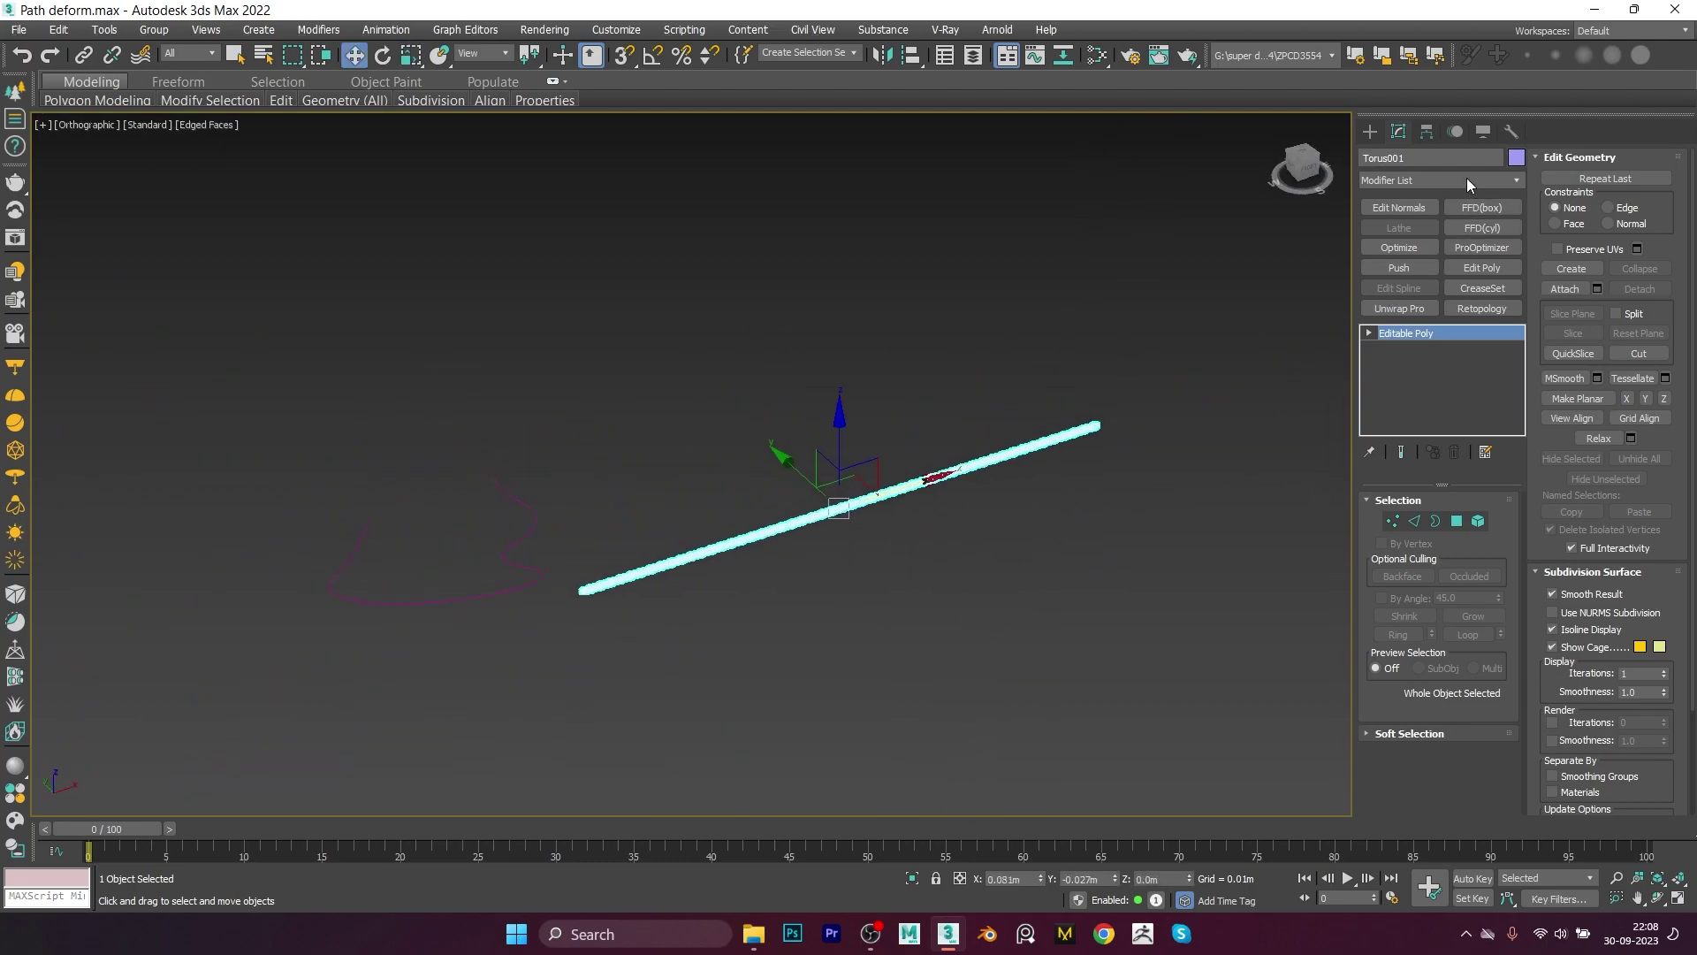
pyautogui.click(1450, 178)
# Step: Add a Path Deform Binding (WSM) to the chain with Shape001 as its path
pyautogui.press('p')
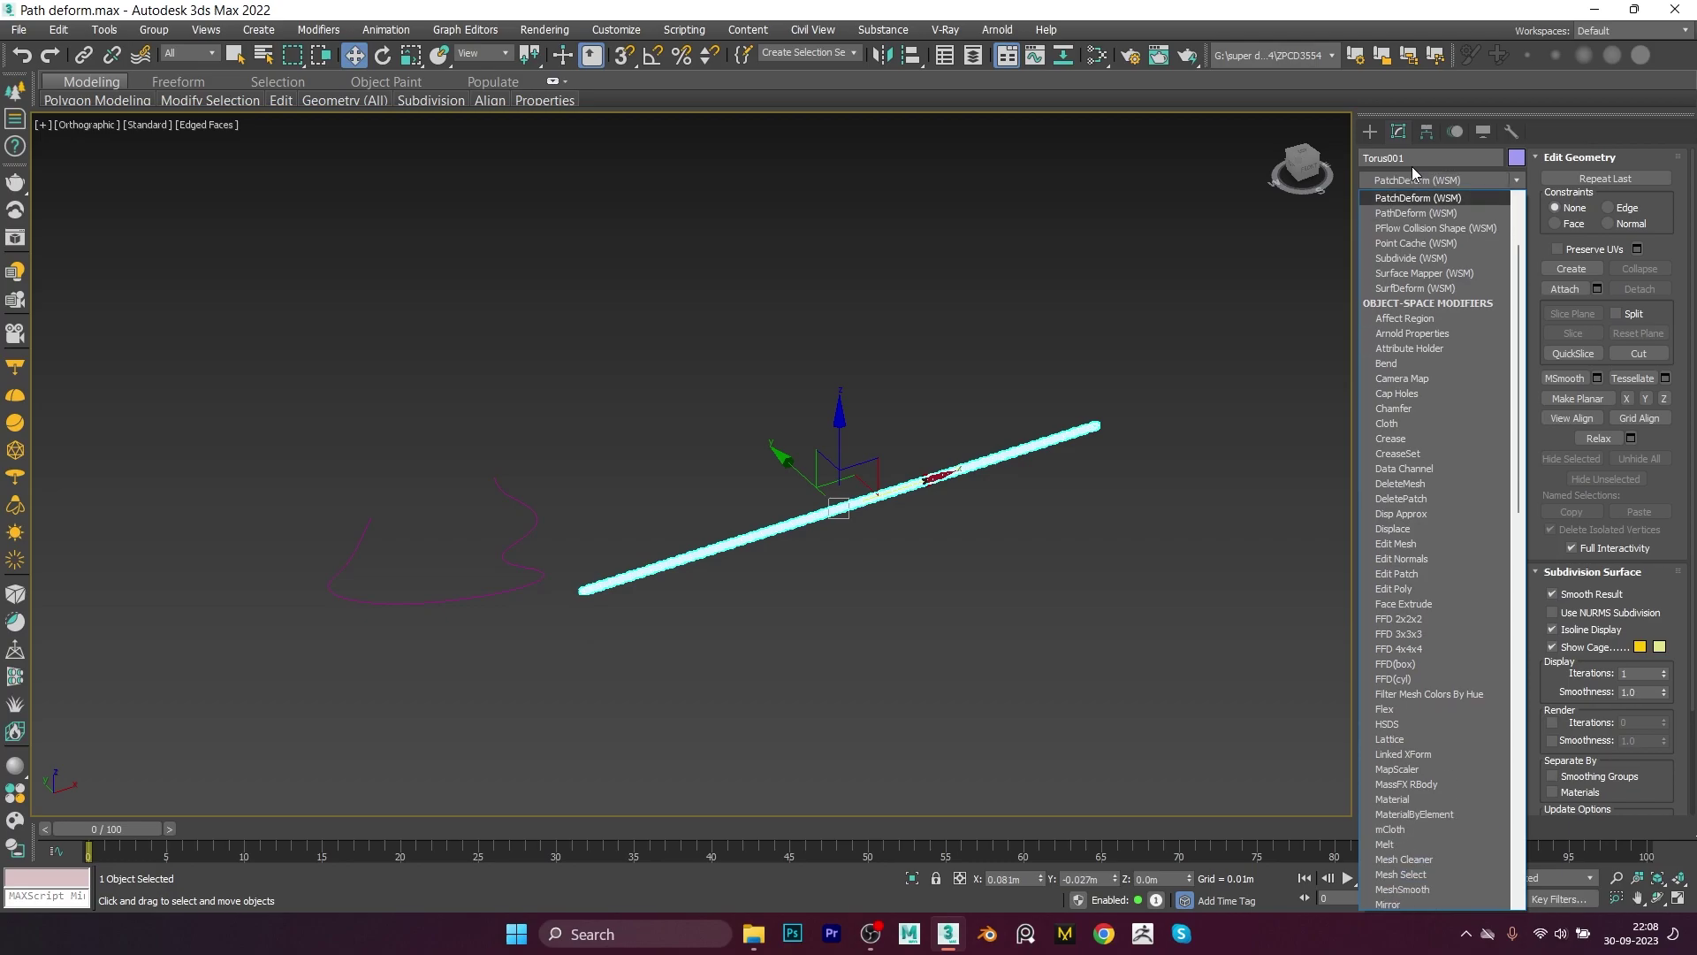
pyautogui.click(1404, 216)
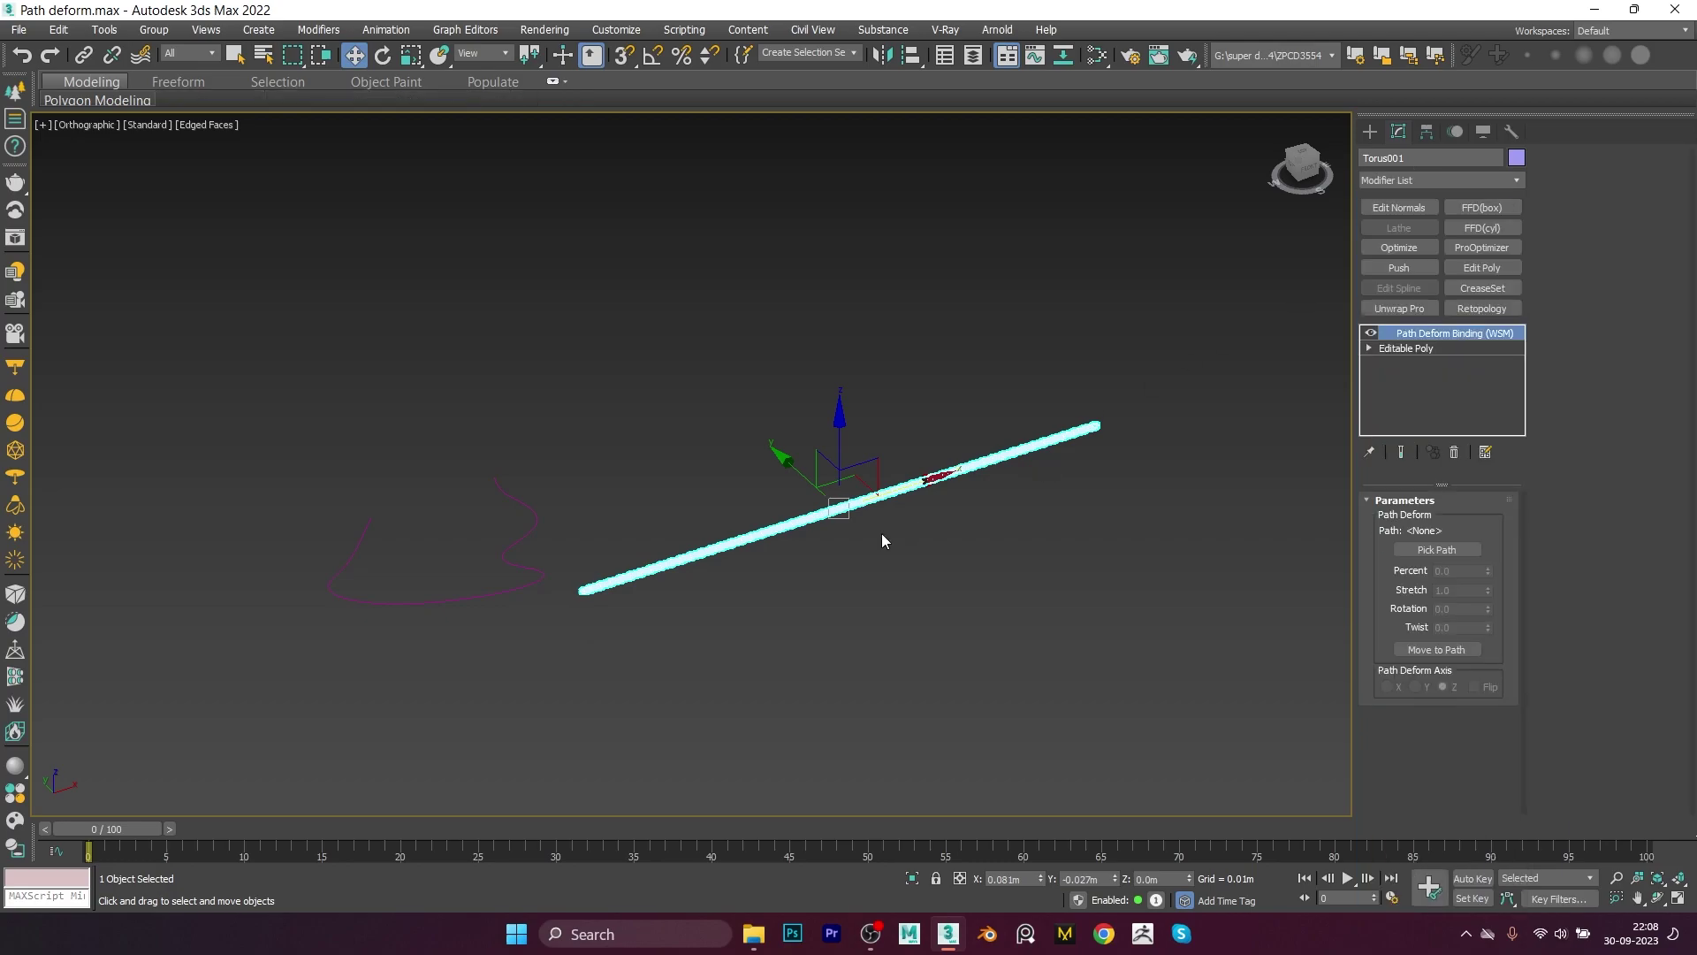
pyautogui.moveTo(882, 534); pyautogui.dragTo(909, 496, button='middle')
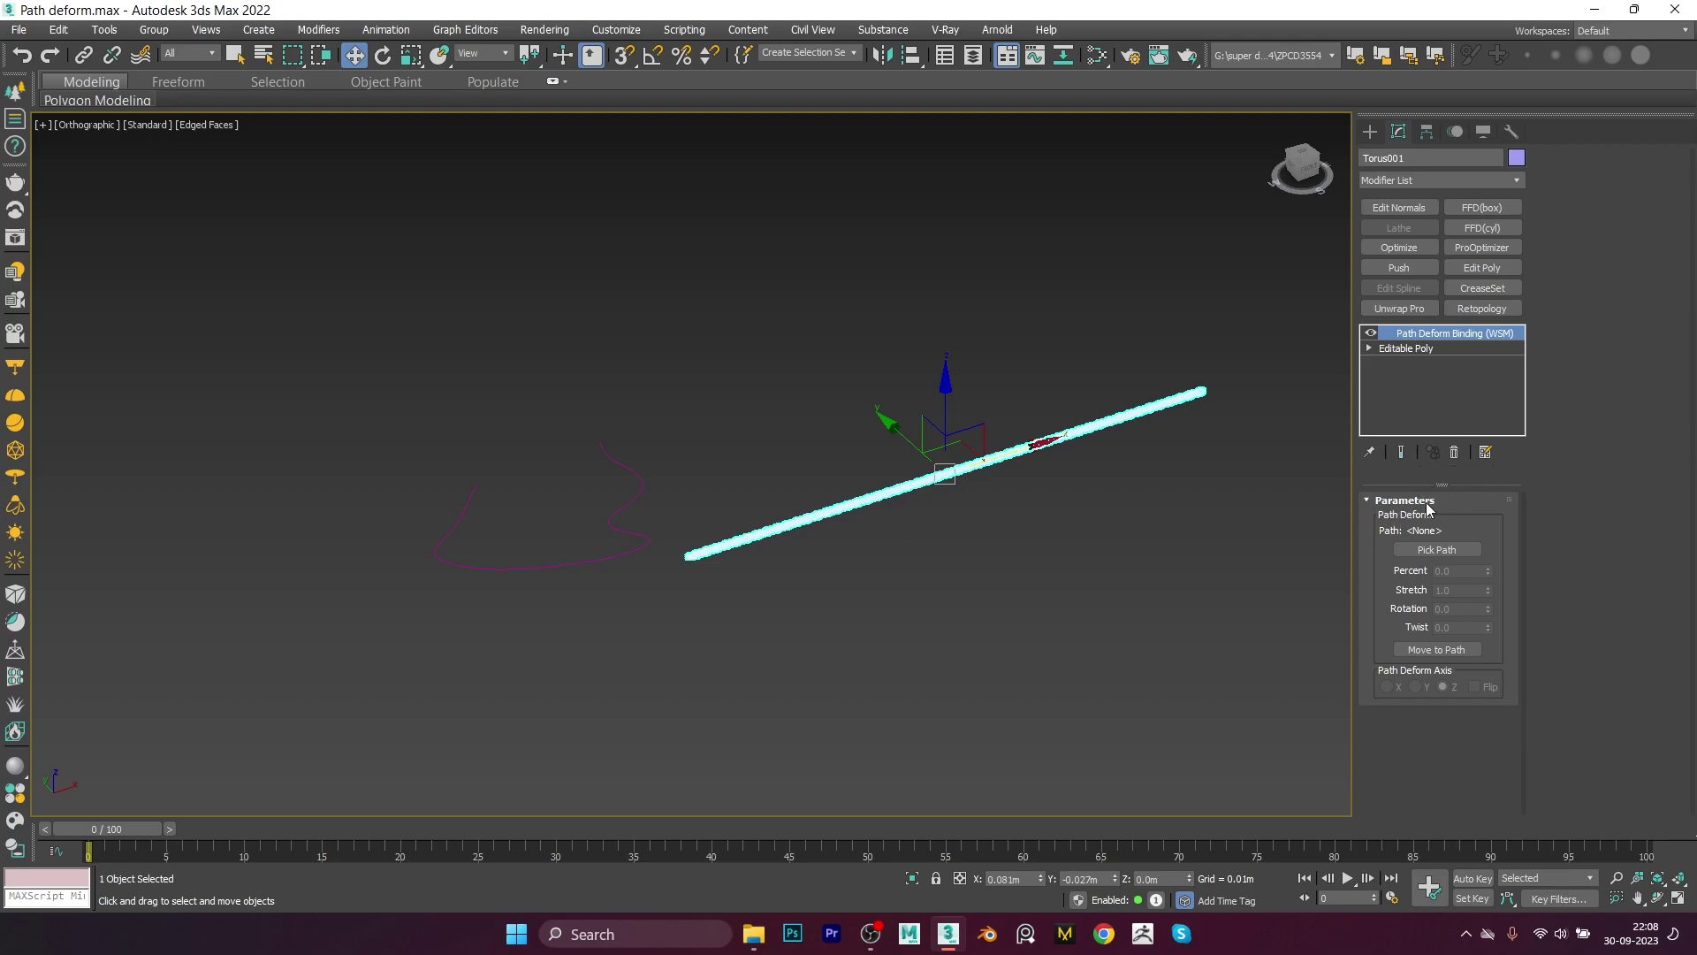
pyautogui.click(1435, 551)
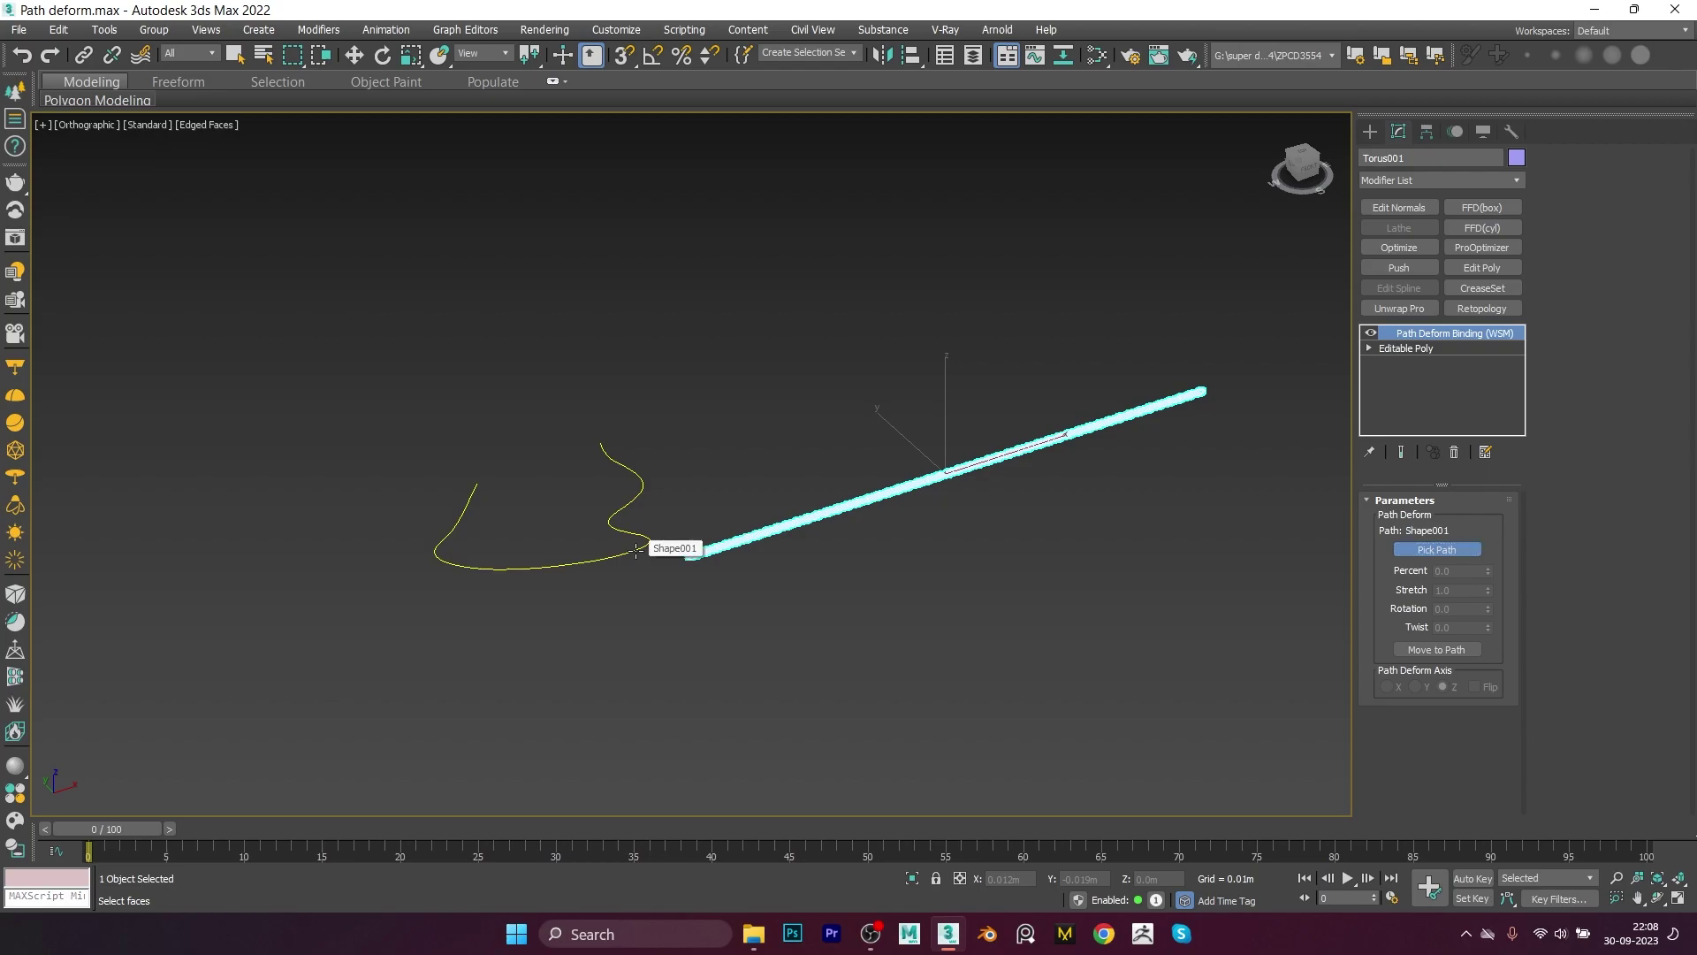
pyautogui.click(635, 551)
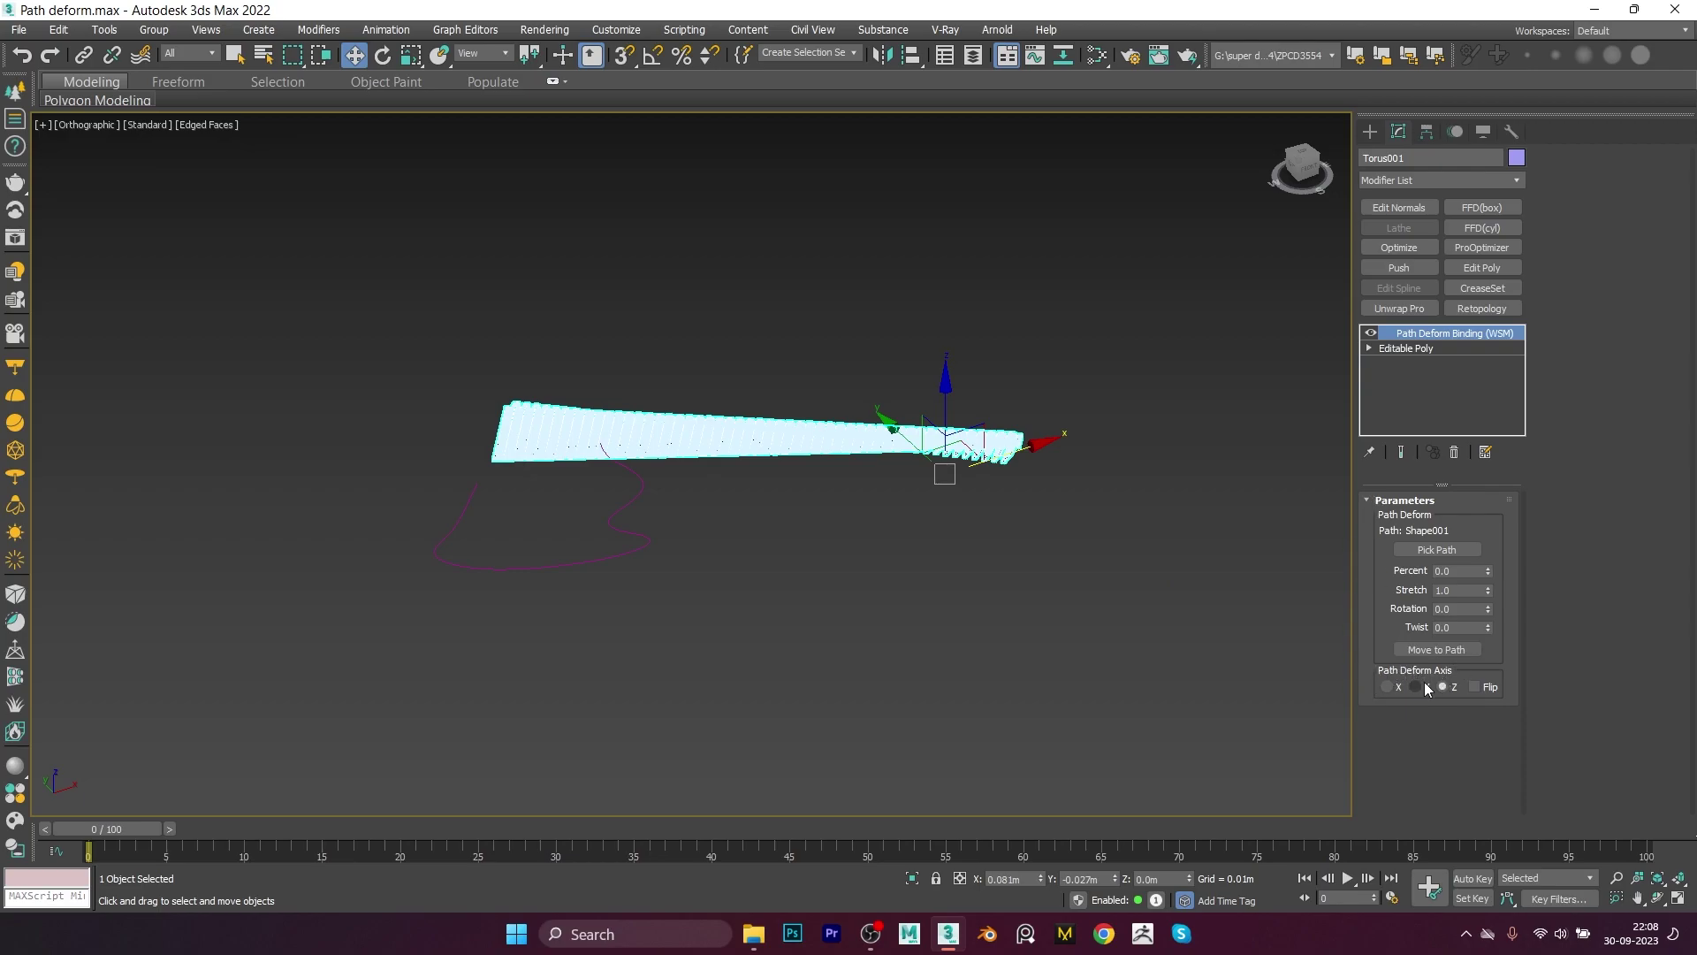
# Step: Set the Path Deform axis to X and move the chain onto the Shape001 path
pyautogui.click(1388, 687)
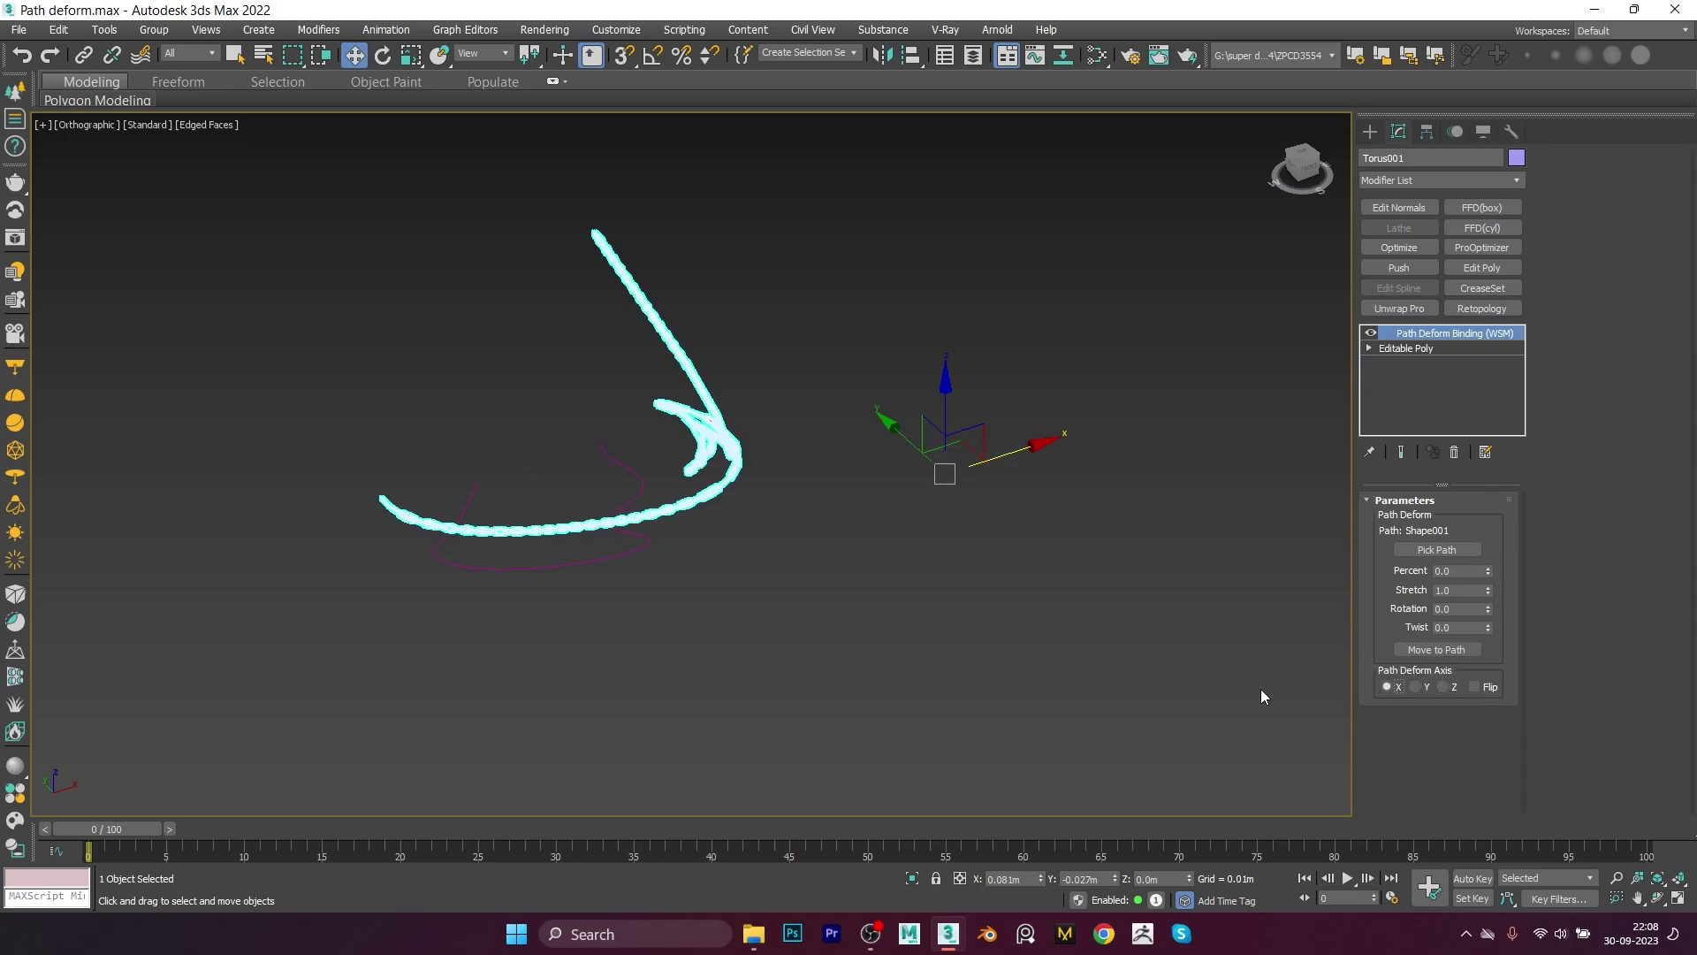
pyautogui.moveTo(656, 473)
pyautogui.keyDown('alt'); pyautogui.mouseDown(button='middle')
pyautogui.moveTo(731, 573)
pyautogui.moveTo(635, 590)
pyautogui.mouseUp(button='middle'); pyautogui.keyUp('alt')
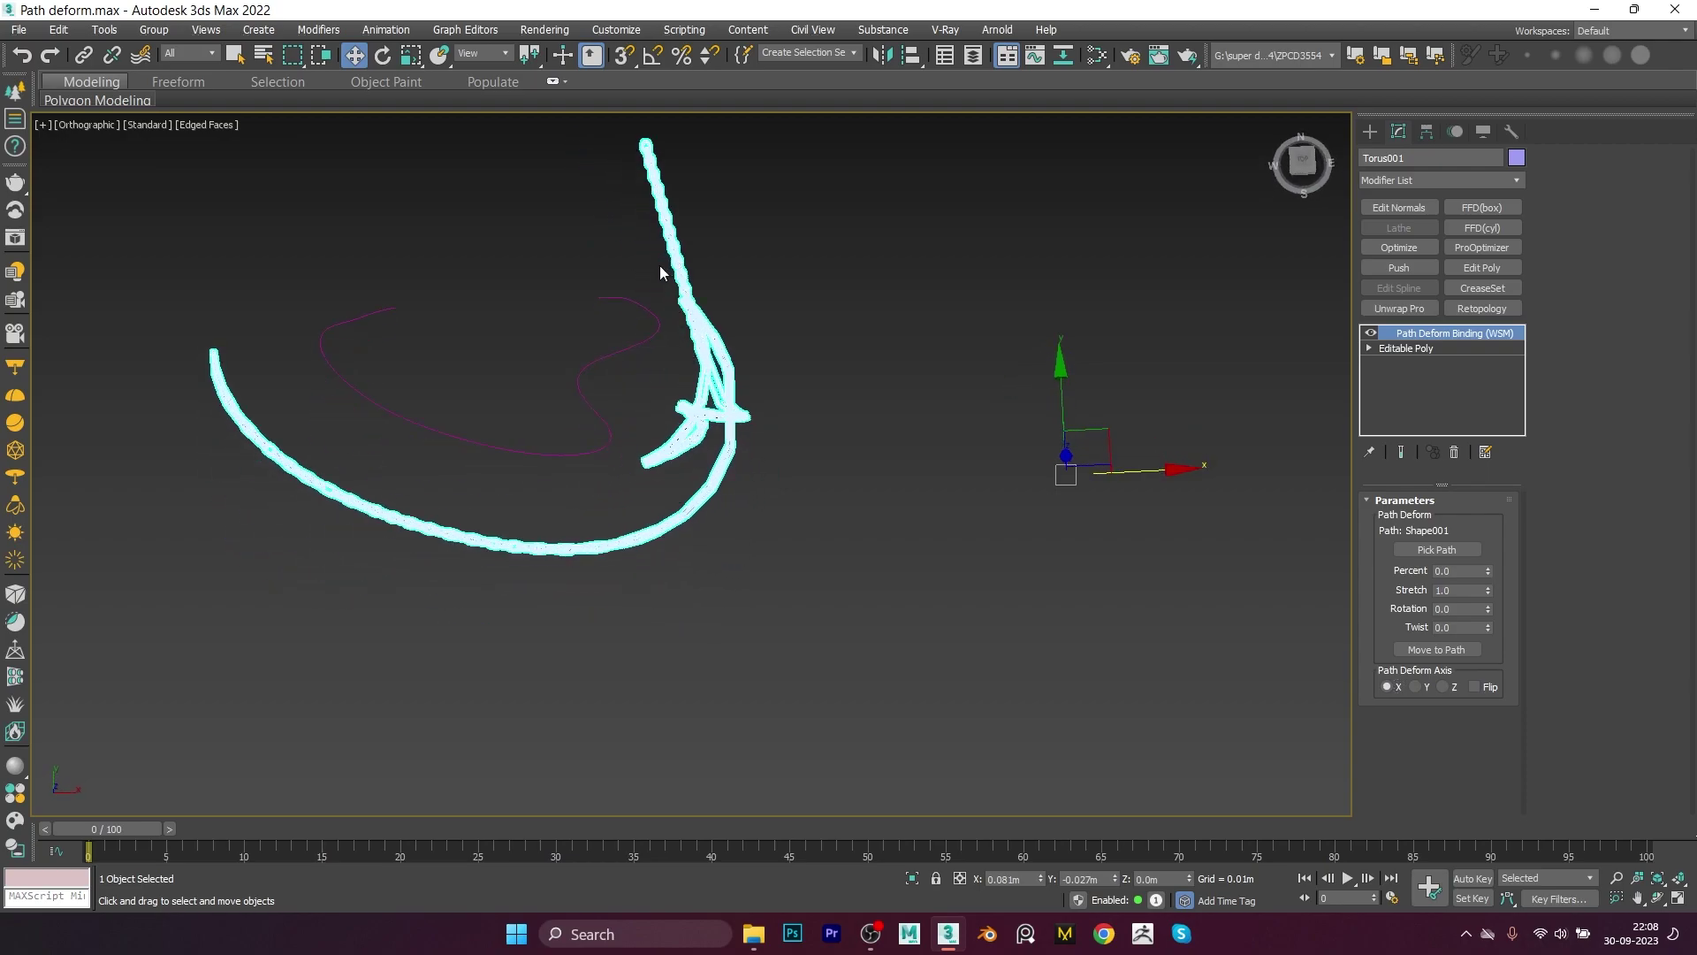
pyautogui.click(1434, 652)
pyautogui.scroll(3, 530, 292)
pyautogui.scroll(2, 721, 455)
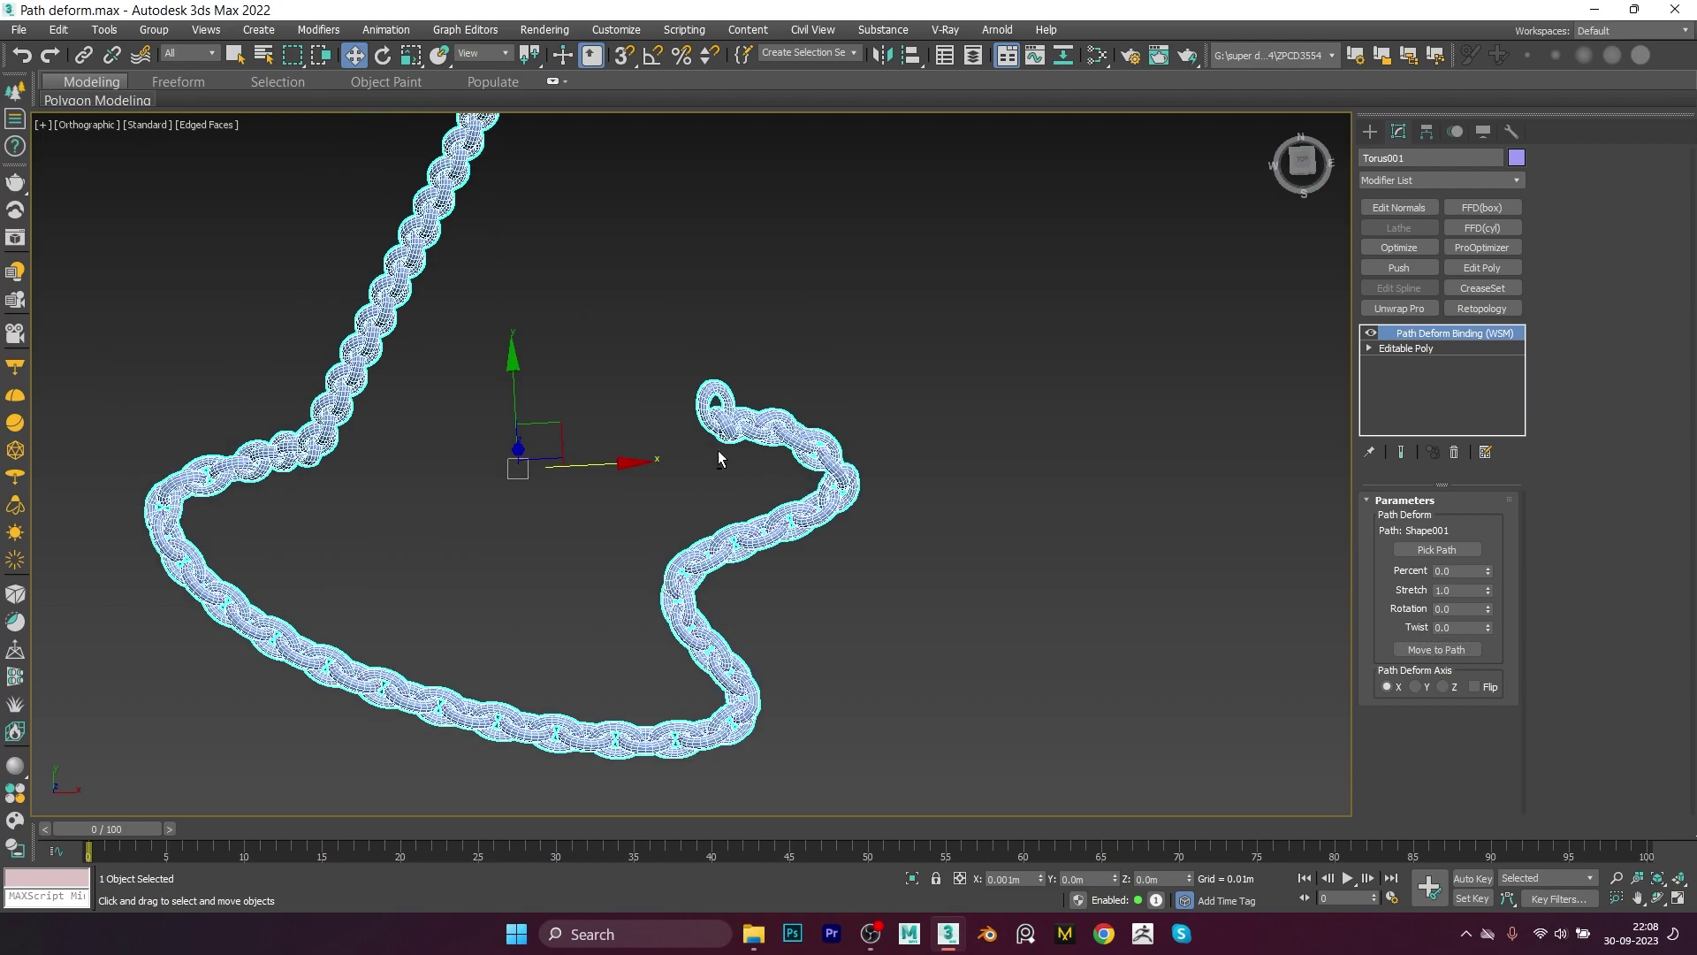
pyautogui.moveTo(720, 455)
pyautogui.keyDown('alt'); pyautogui.mouseDown(button='middle')
pyautogui.moveTo(751, 521)
pyautogui.moveTo(883, 416)
pyautogui.moveTo(1089, 366)
pyautogui.moveTo(610, 482)
pyautogui.moveTo(835, 464)
pyautogui.moveTo(645, 493)
pyautogui.moveTo(587, 341)
pyautogui.moveTo(462, 481)
pyautogui.moveTo(931, 533)
pyautogui.mouseUp(button='middle'); pyautogui.keyUp('alt')
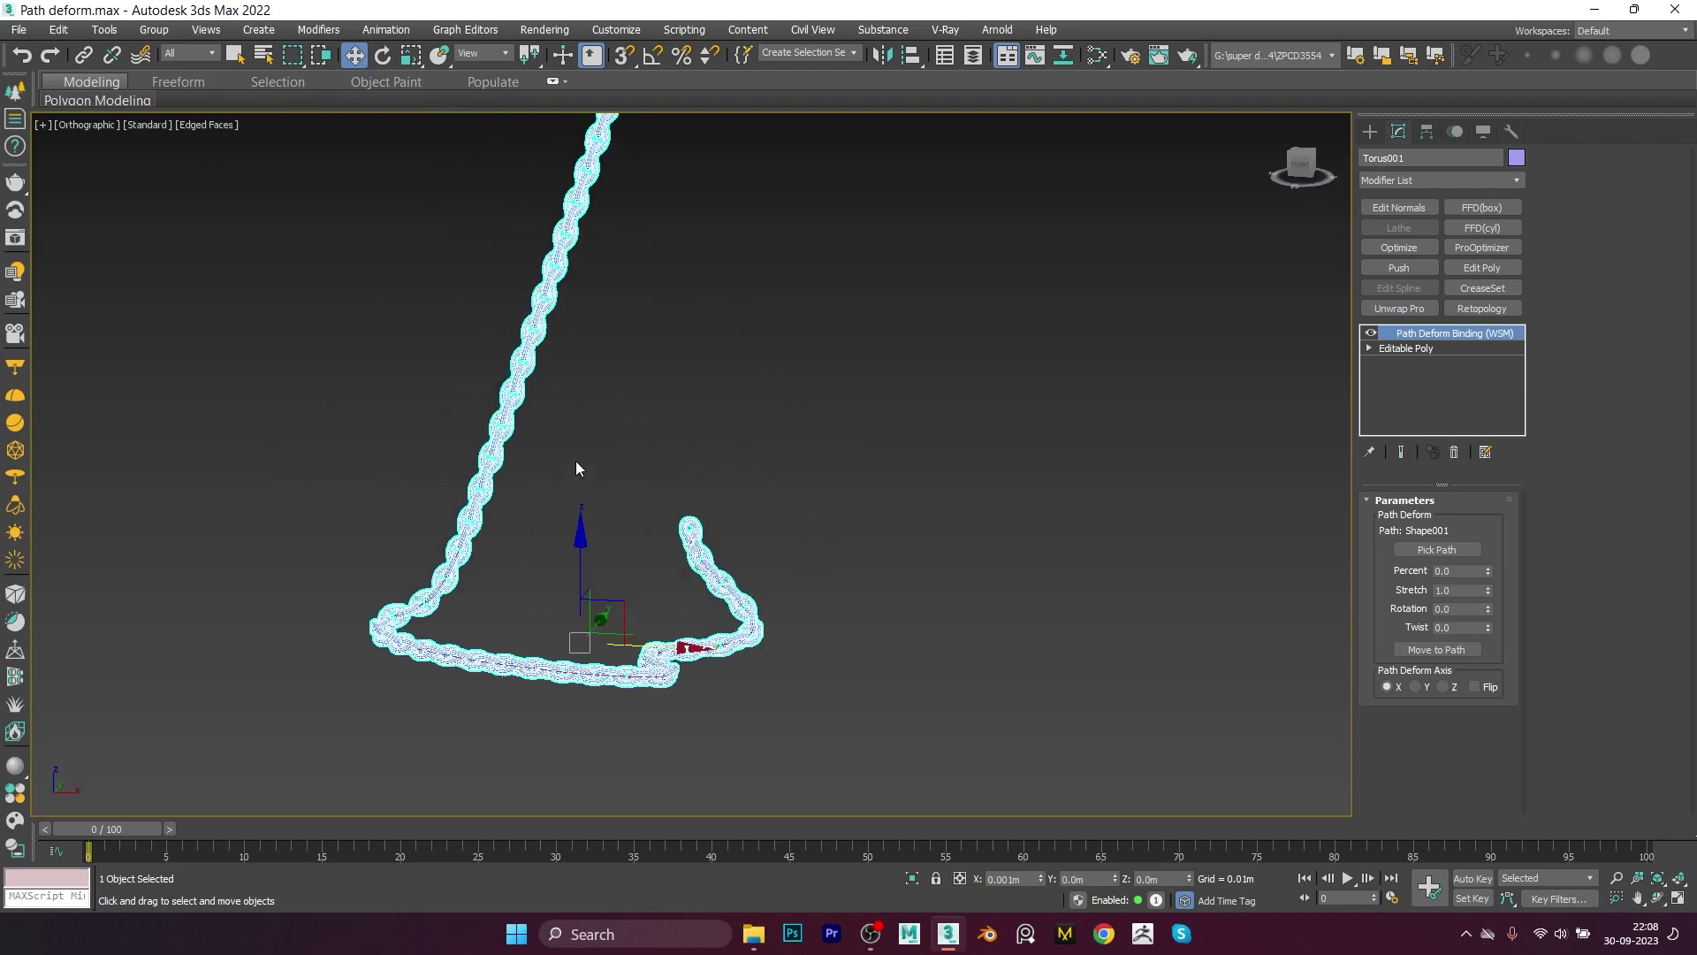
pyautogui.moveTo(575, 460)
pyautogui.keyDown('alt'); pyautogui.mouseDown(button='middle')
pyautogui.moveTo(617, 448)
pyautogui.moveTo(633, 485)
pyautogui.moveTo(601, 479)
pyautogui.moveTo(663, 428)
pyautogui.moveTo(608, 515)
pyautogui.moveTo(660, 394)
pyautogui.mouseUp(button='middle'); pyautogui.keyUp('alt')
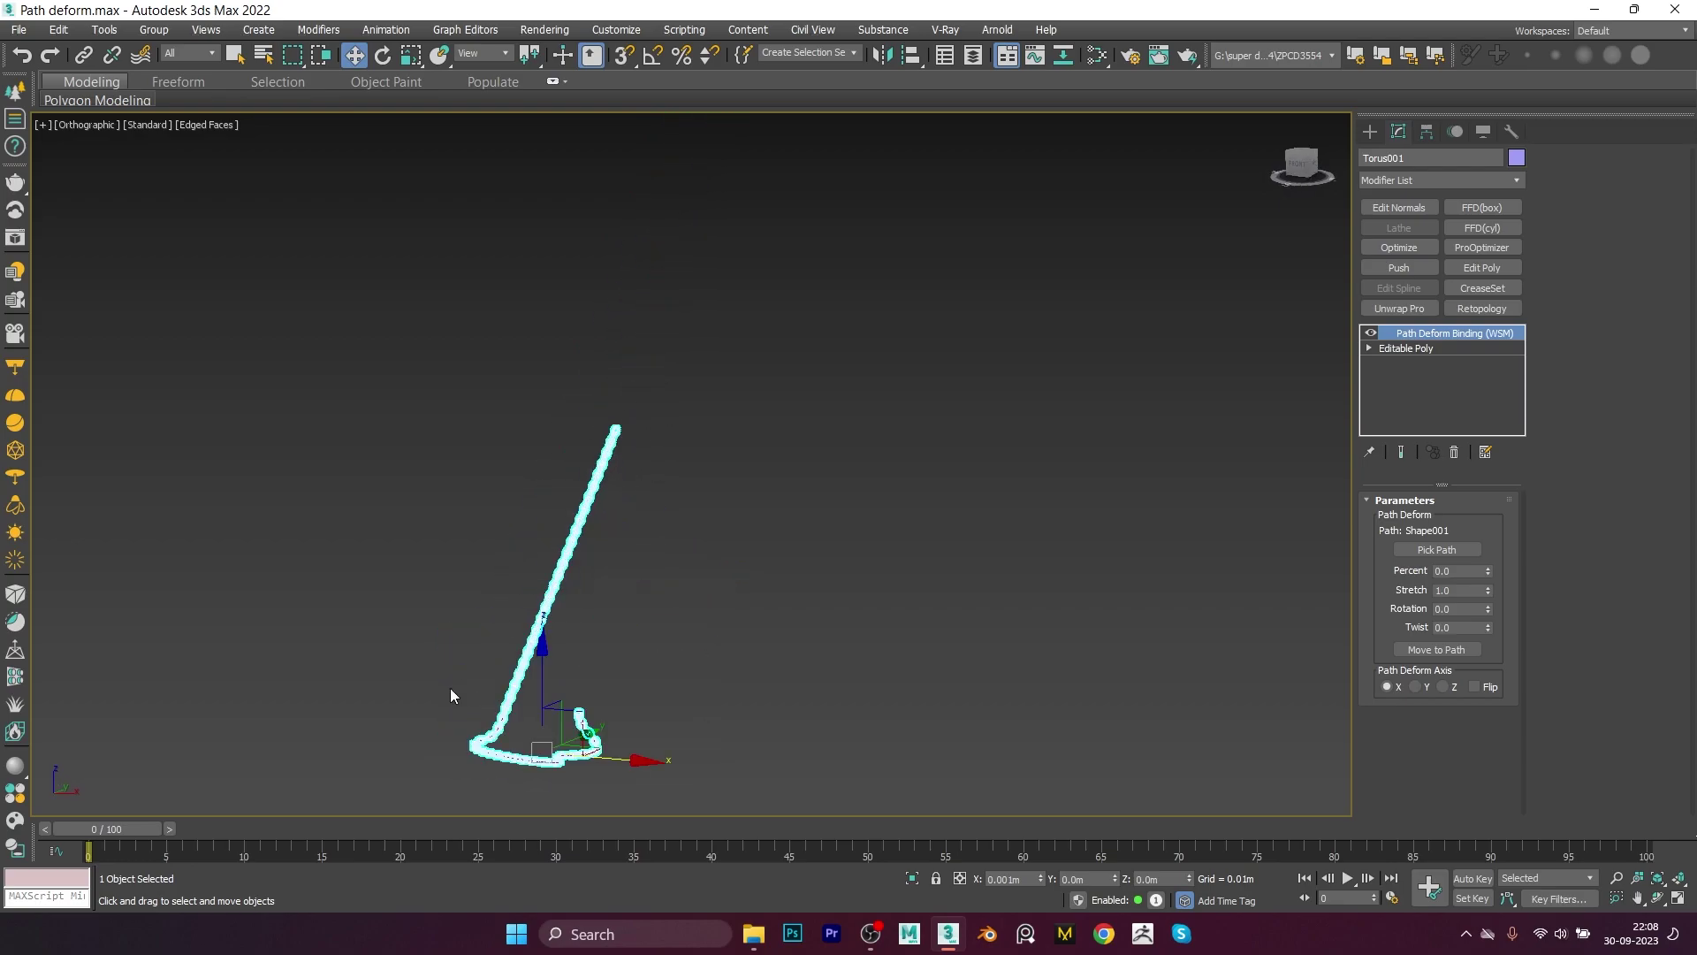
# Step: Zoom in on the curved chain and switch the viewport to wireframe
pyautogui.scroll(5, 451, 696)
pyautogui.moveTo(669, 575)
pyautogui.keyDown('alt'); pyautogui.mouseDown(button='middle')
pyautogui.moveTo(665, 543)
pyautogui.moveTo(813, 629)
pyautogui.moveTo(729, 583)
pyautogui.mouseUp(button='middle'); pyautogui.keyUp('alt')
pyautogui.scroll(-2, 673, 538)
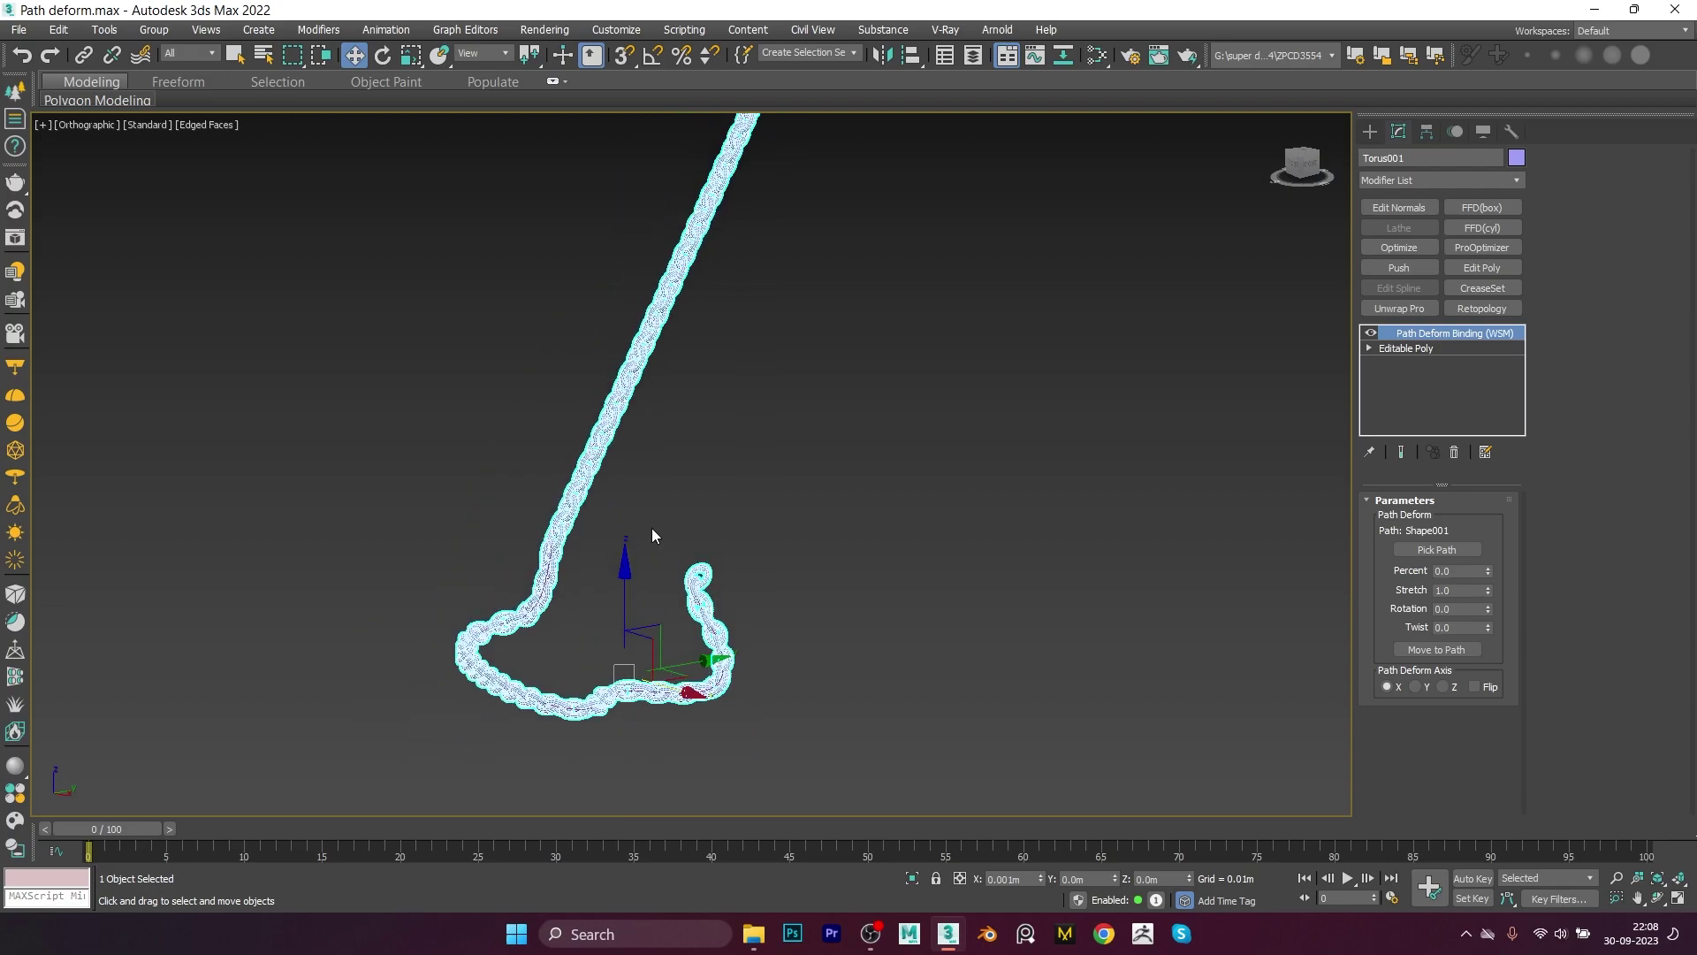
pyautogui.scroll(5, 529, 537)
pyautogui.scroll(3, 529, 537)
pyautogui.scroll(2, 625, 646)
pyautogui.scroll(-2, 618, 554)
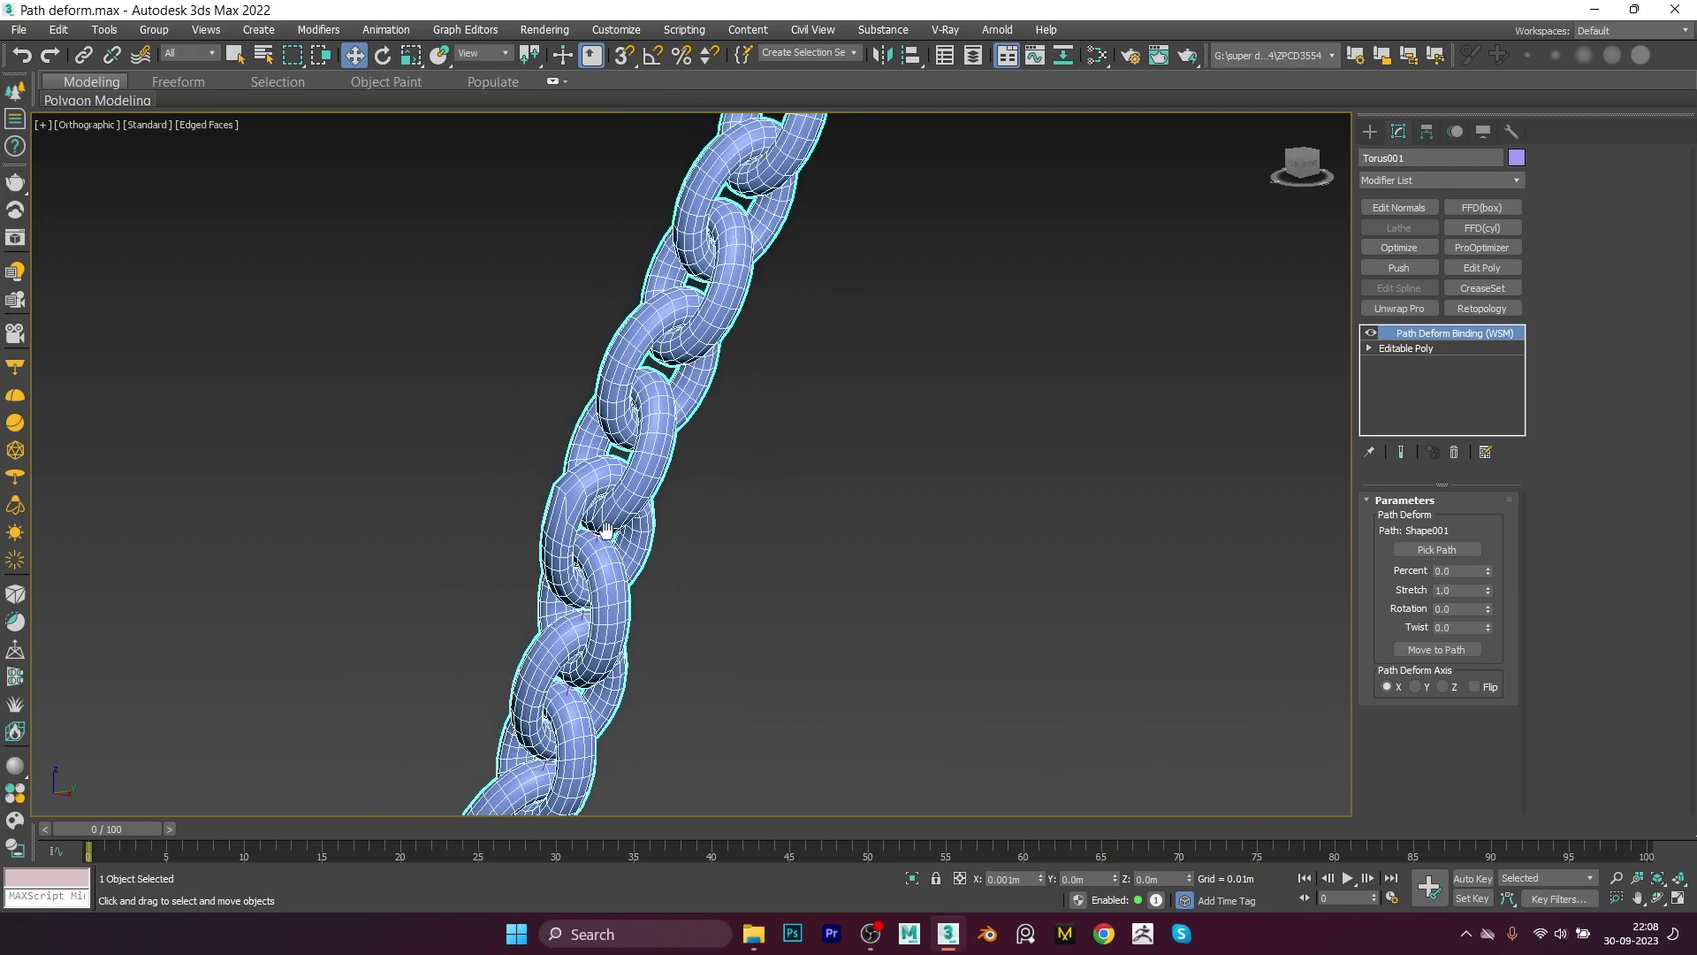
pyautogui.scroll(2, 613, 530)
pyautogui.press('F3')
pyautogui.scroll(1, 612, 529)
pyautogui.scroll(3, 611, 486)
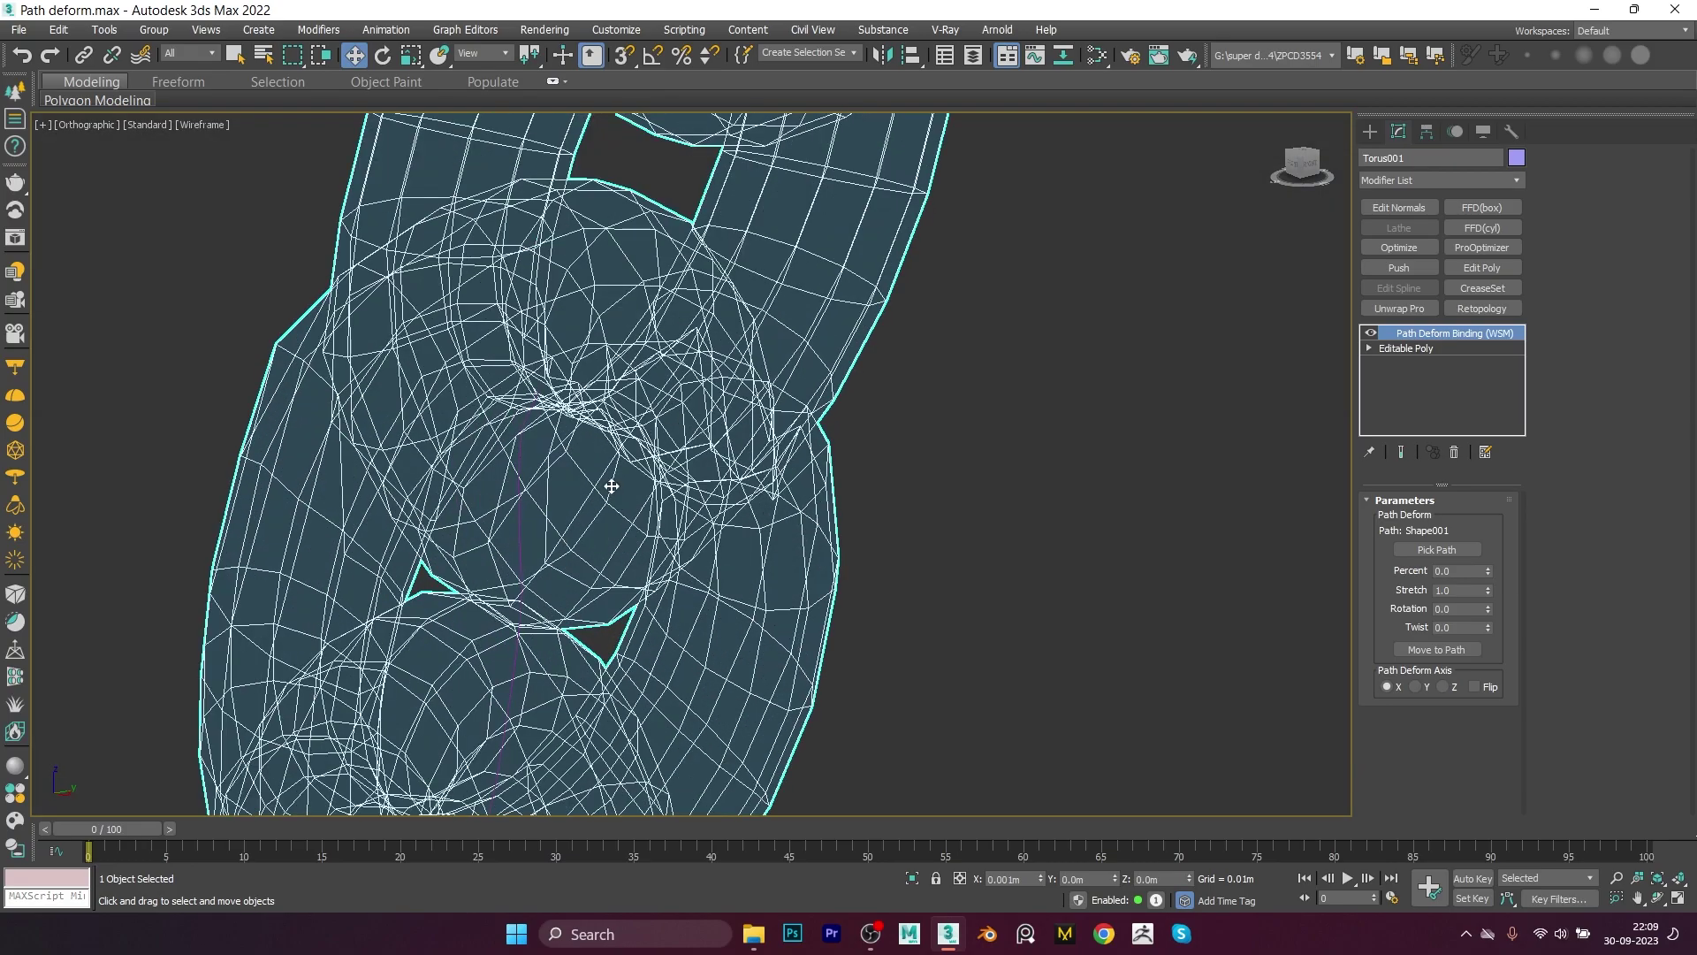
# Step: Select Shape001 to inspect it, then reselect the Torus001 chain
pyautogui.click(523, 448)
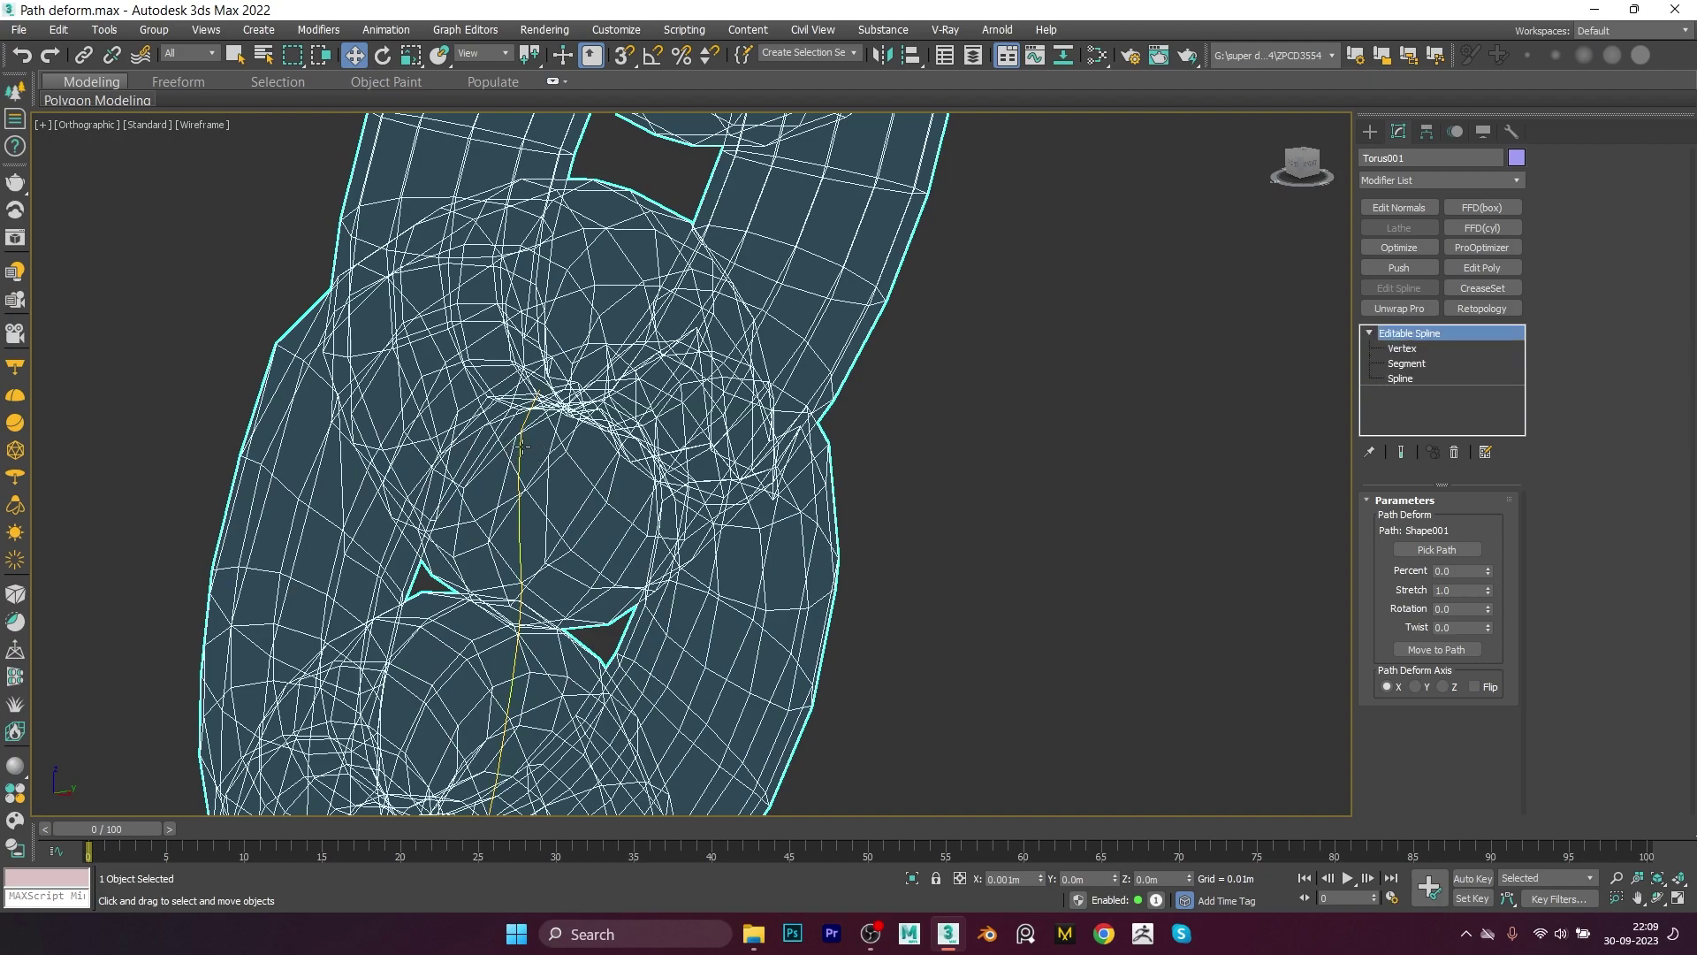
pyautogui.scroll(-2, 524, 447)
pyautogui.scroll(-3, 523, 447)
pyautogui.scroll(-3, 523, 448)
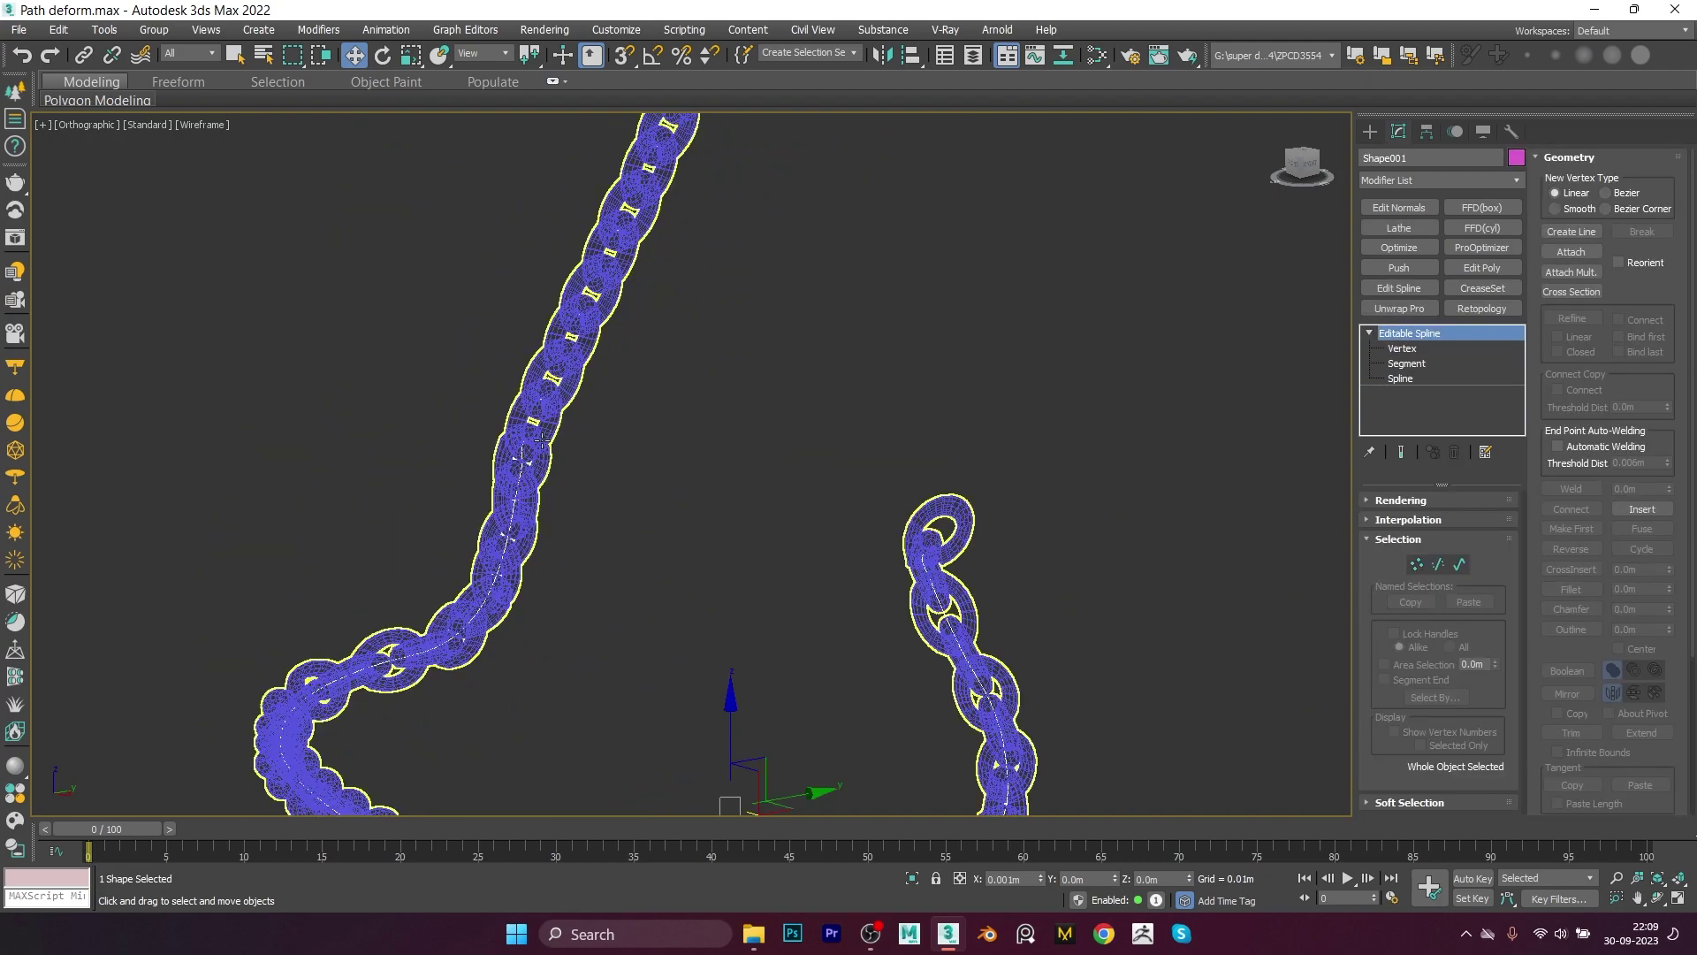
pyautogui.scroll(-3, 582, 437)
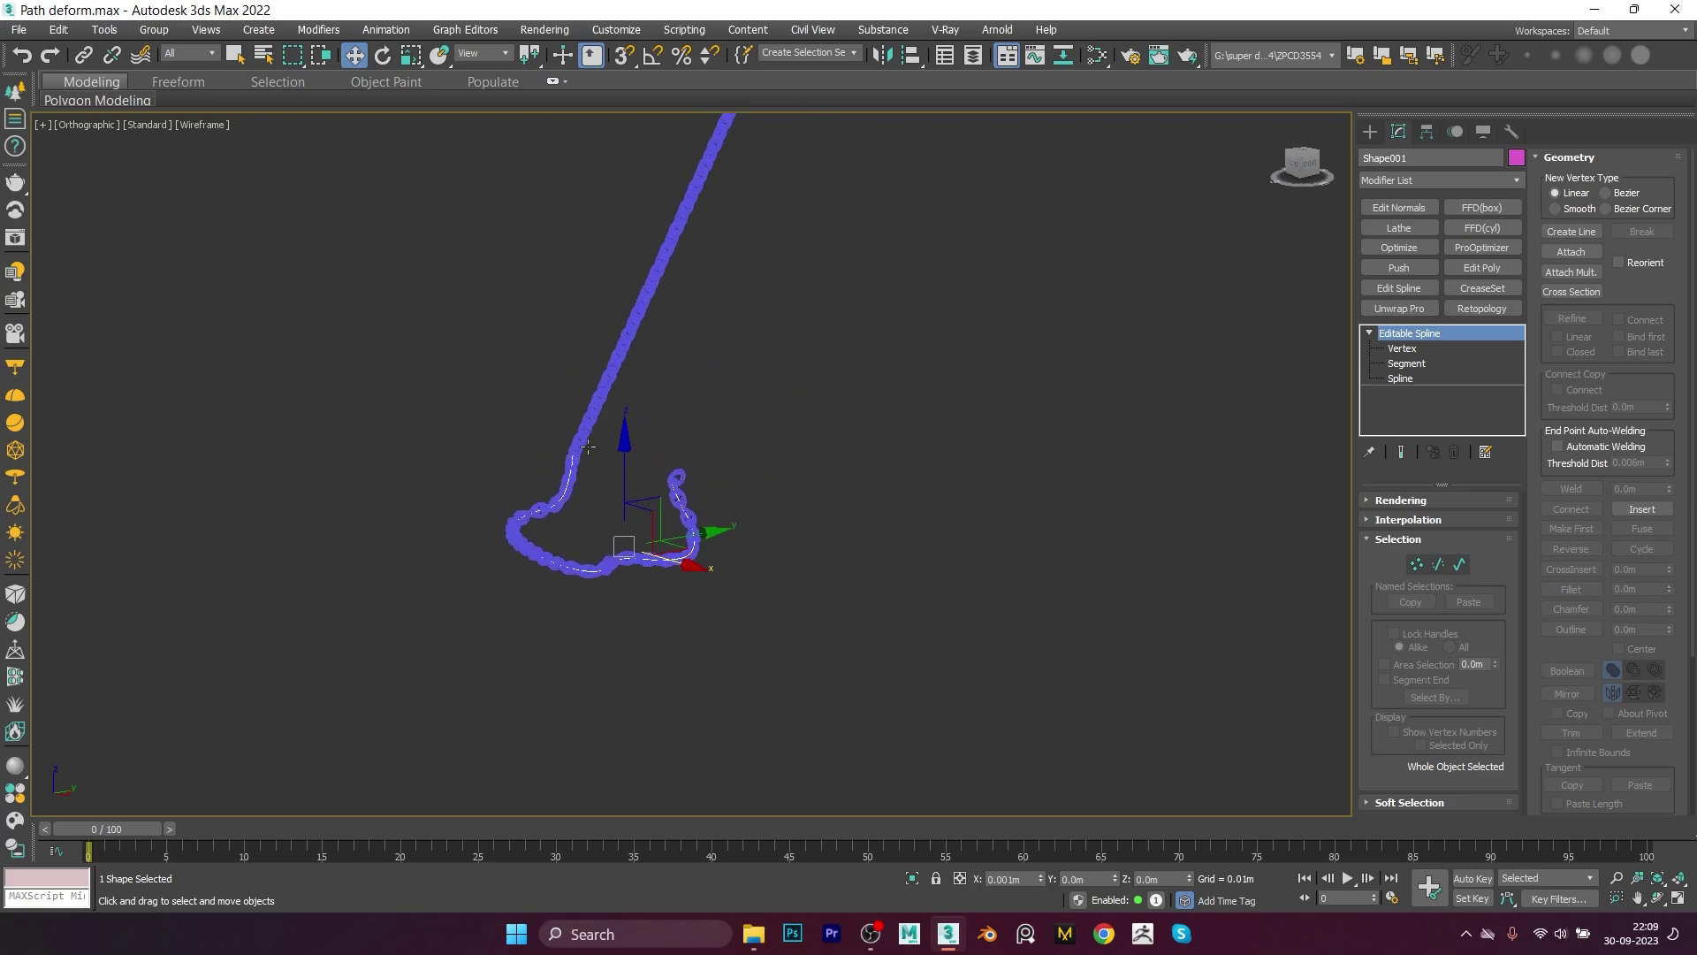
pyautogui.scroll(3, 586, 446)
pyautogui.scroll(3, 590, 407)
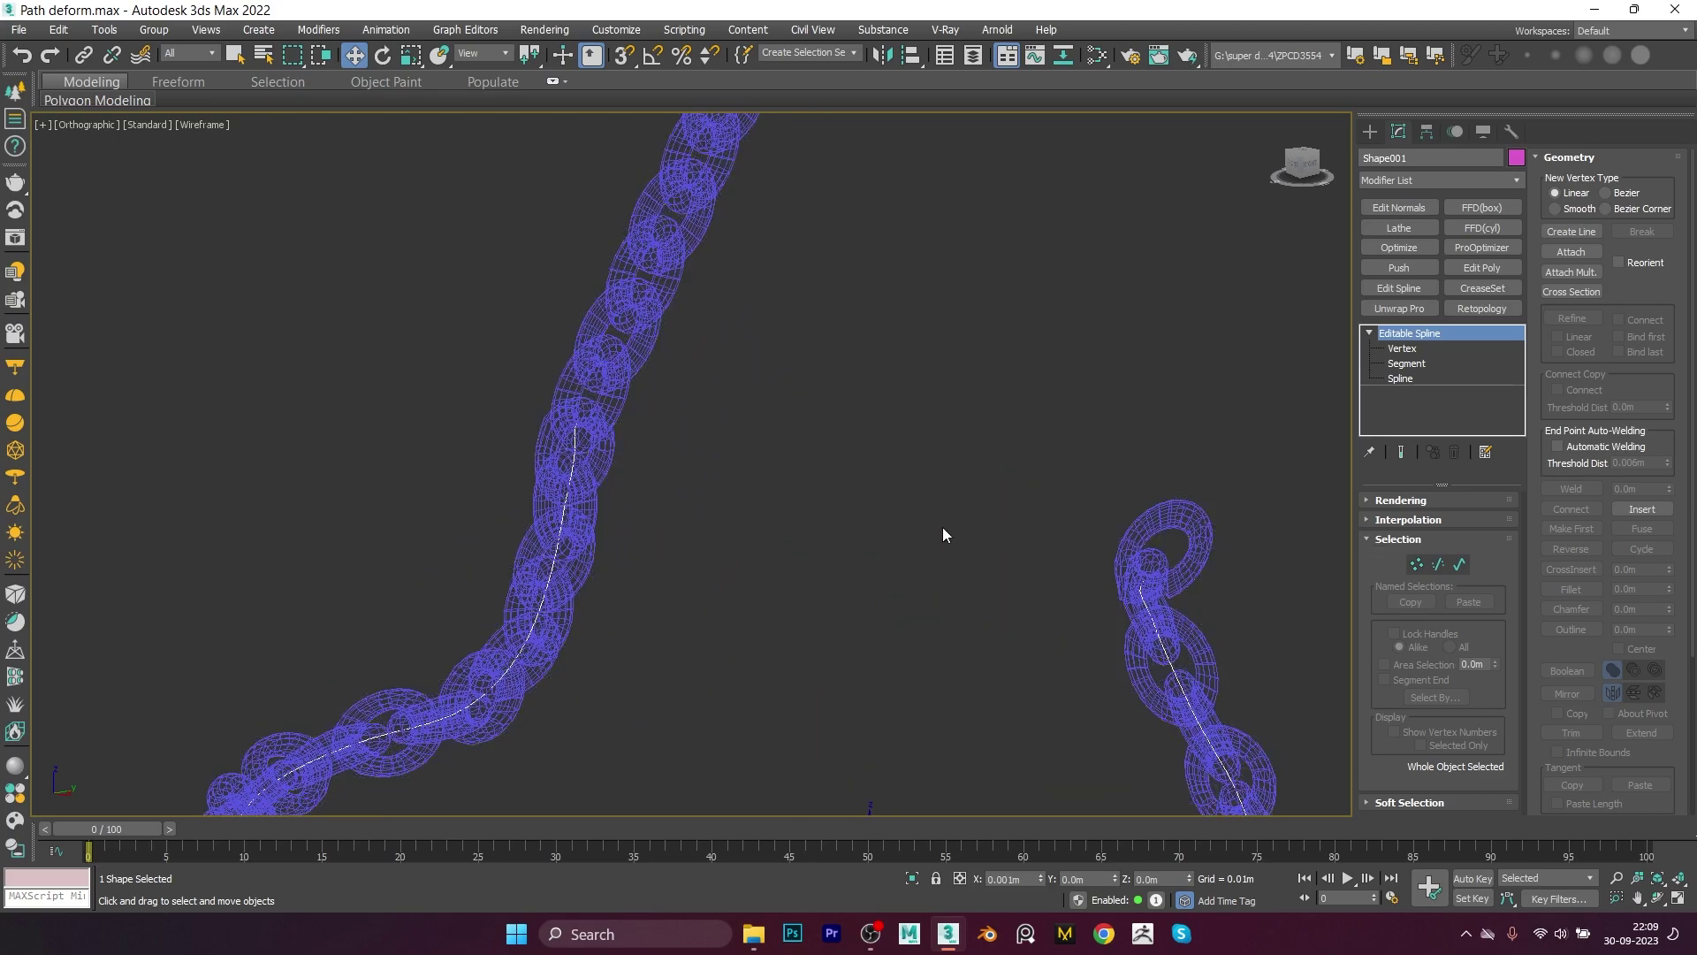
pyautogui.scroll(-4, 943, 531)
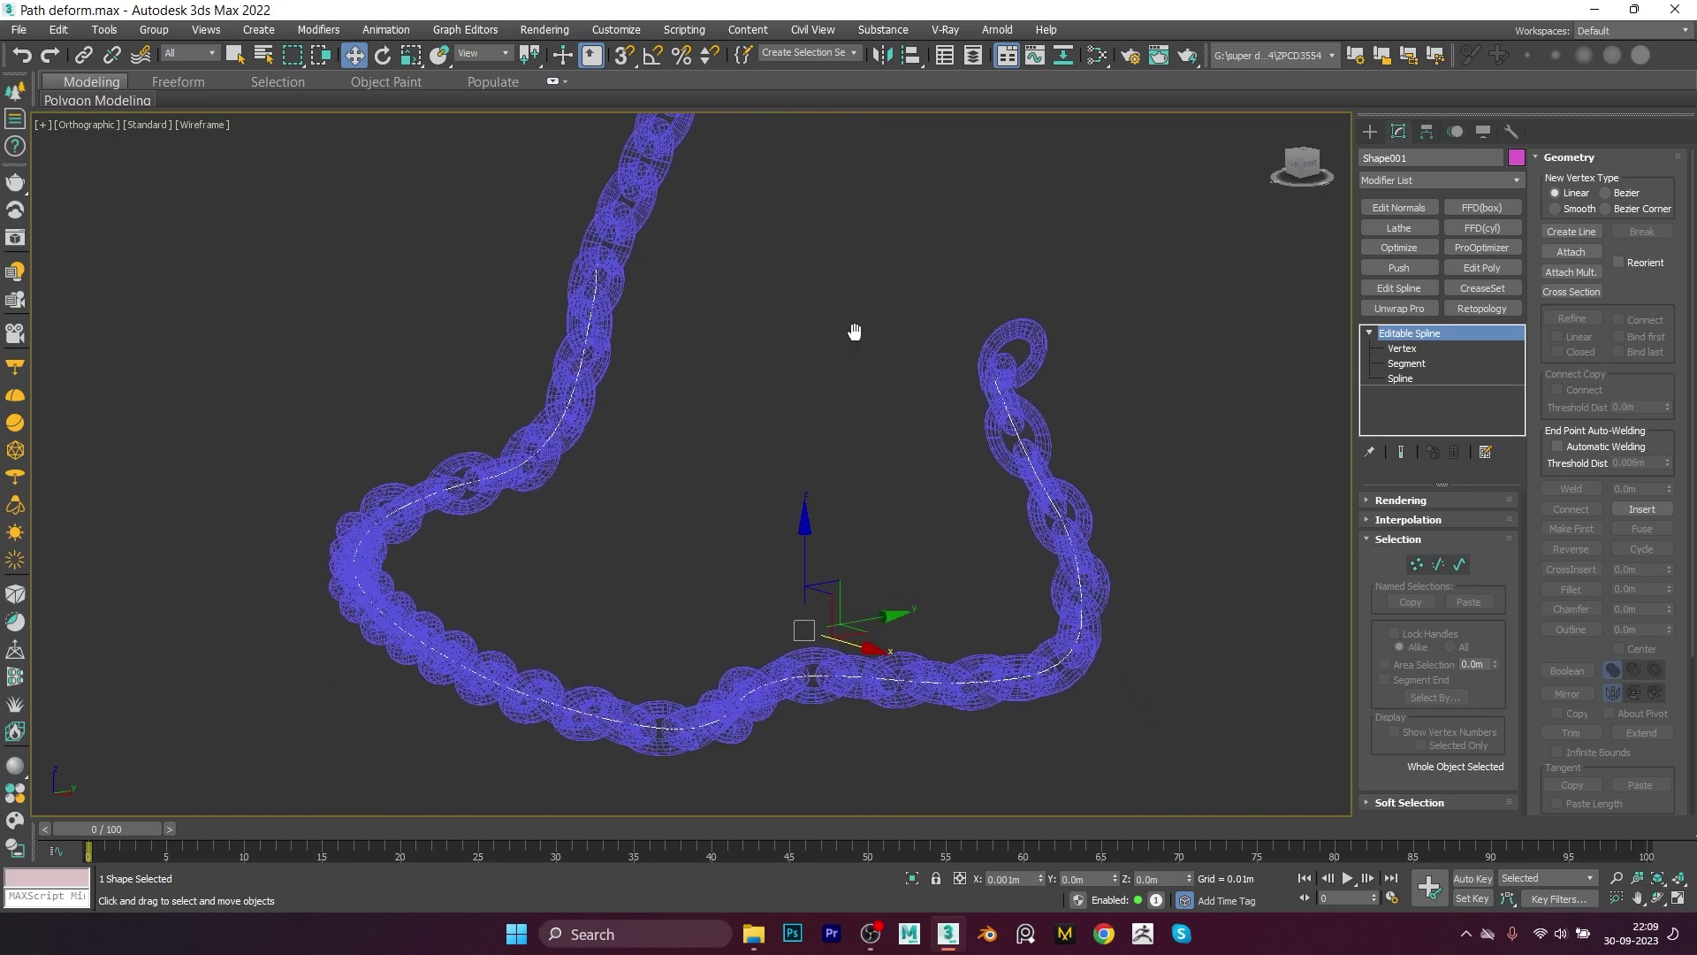
pyautogui.click(1040, 320)
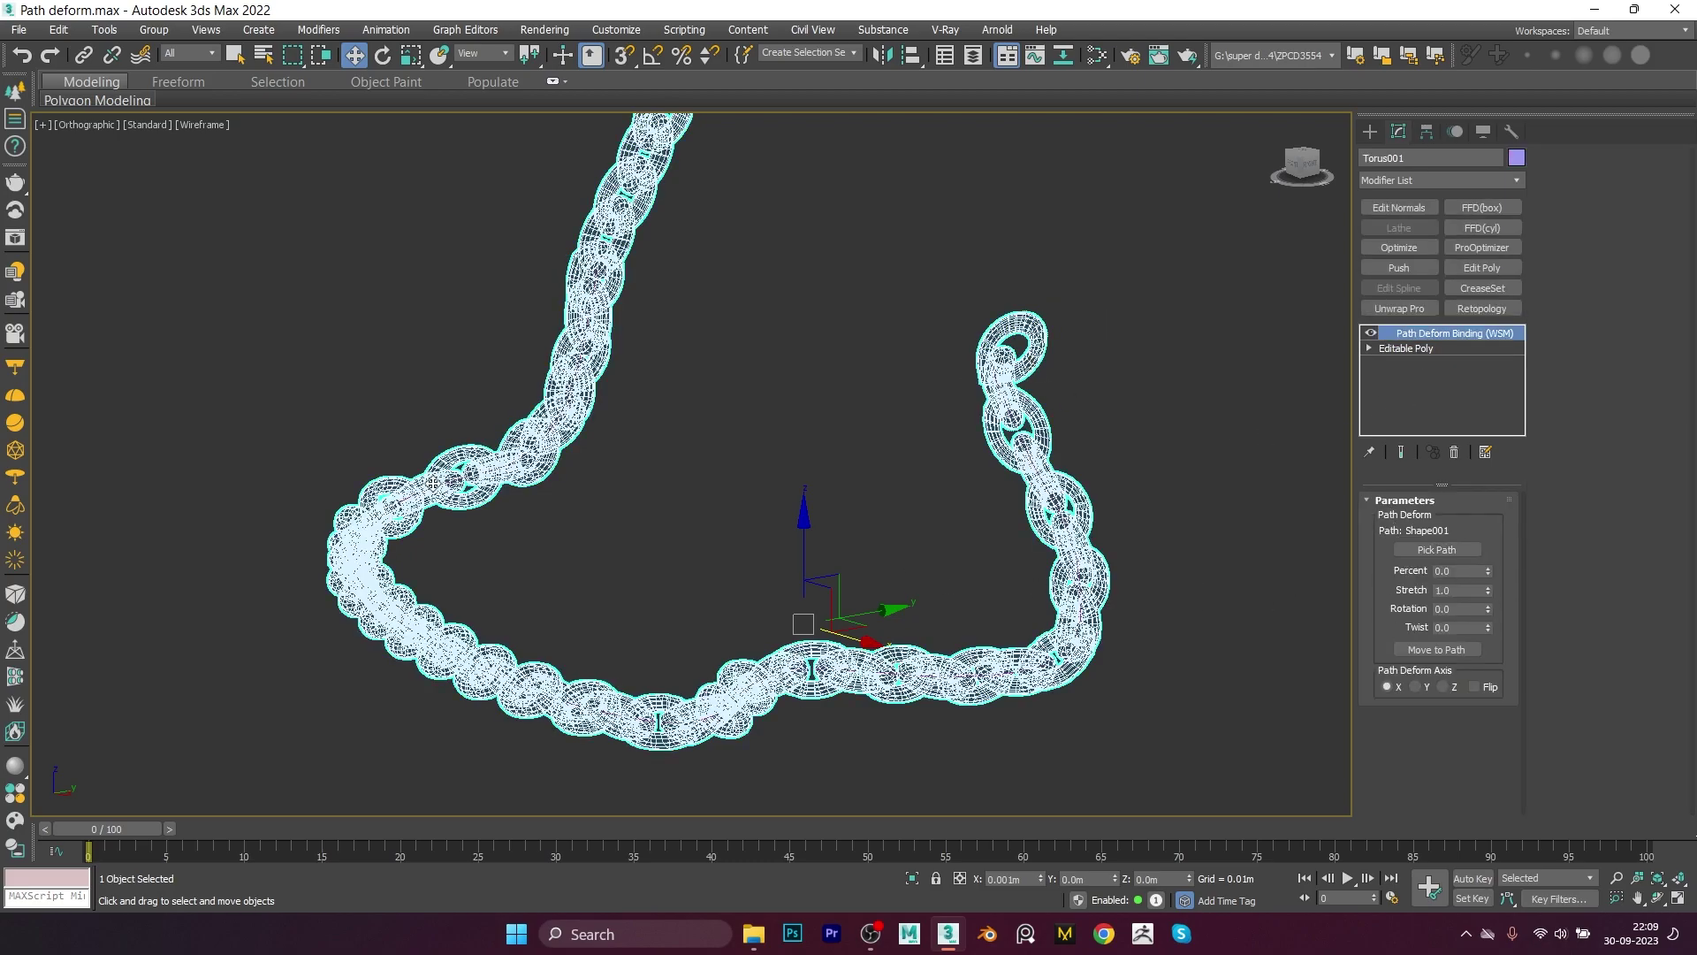
# Step: Slide and stretch the chain along the path to Percent 50 and Stretch 0.485
pyautogui.scroll(-2, 433, 482)
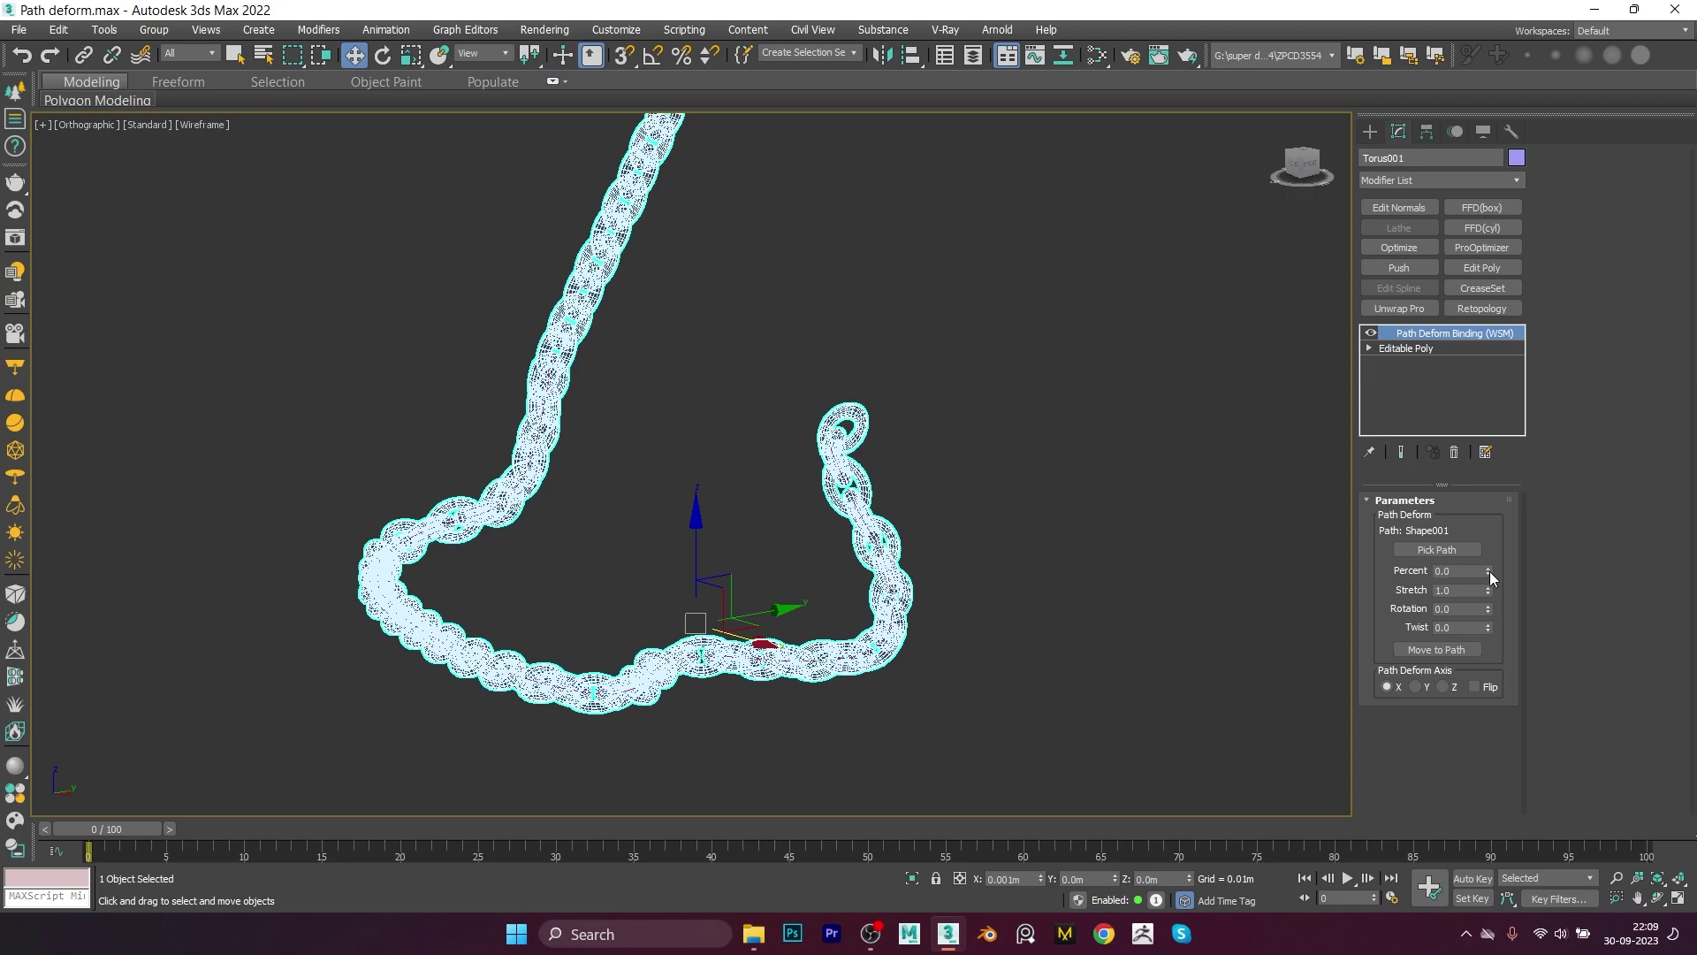
pyautogui.moveTo(1489, 571); pyautogui.dragTo(1481, 578)
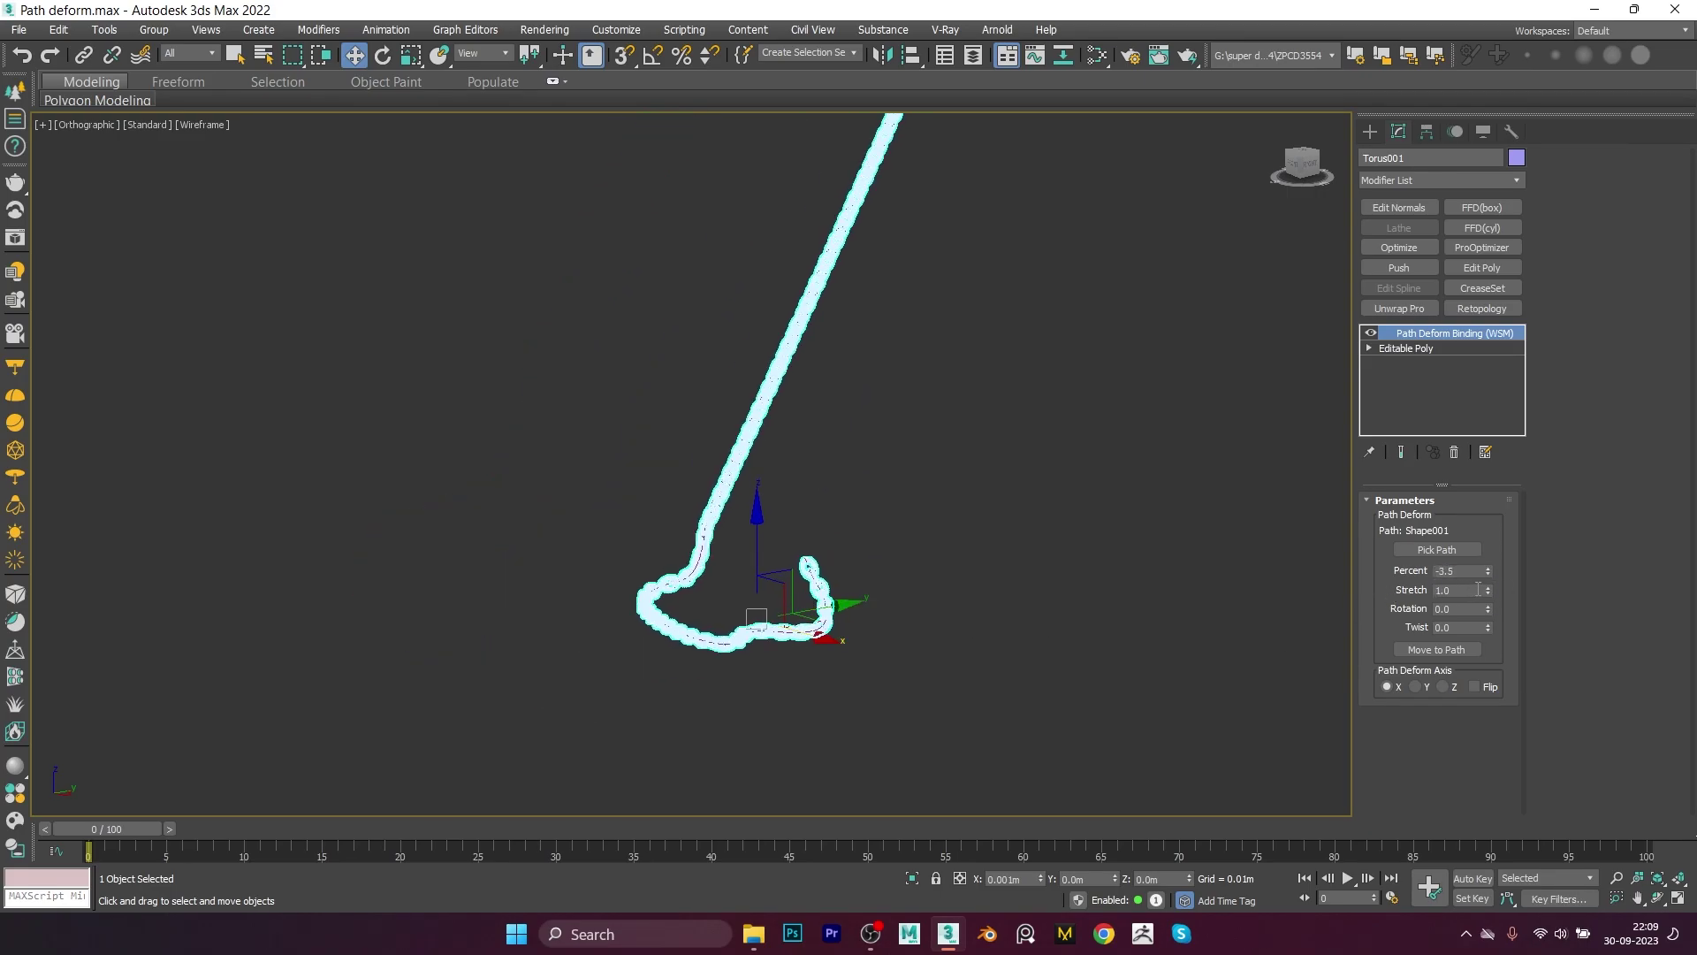
pyautogui.moveTo(1488, 590)
pyautogui.mouseDown()
pyautogui.moveTo(1454, 527)
pyautogui.moveTo(1436, 590)
pyautogui.moveTo(1480, 555)
pyautogui.mouseUp()
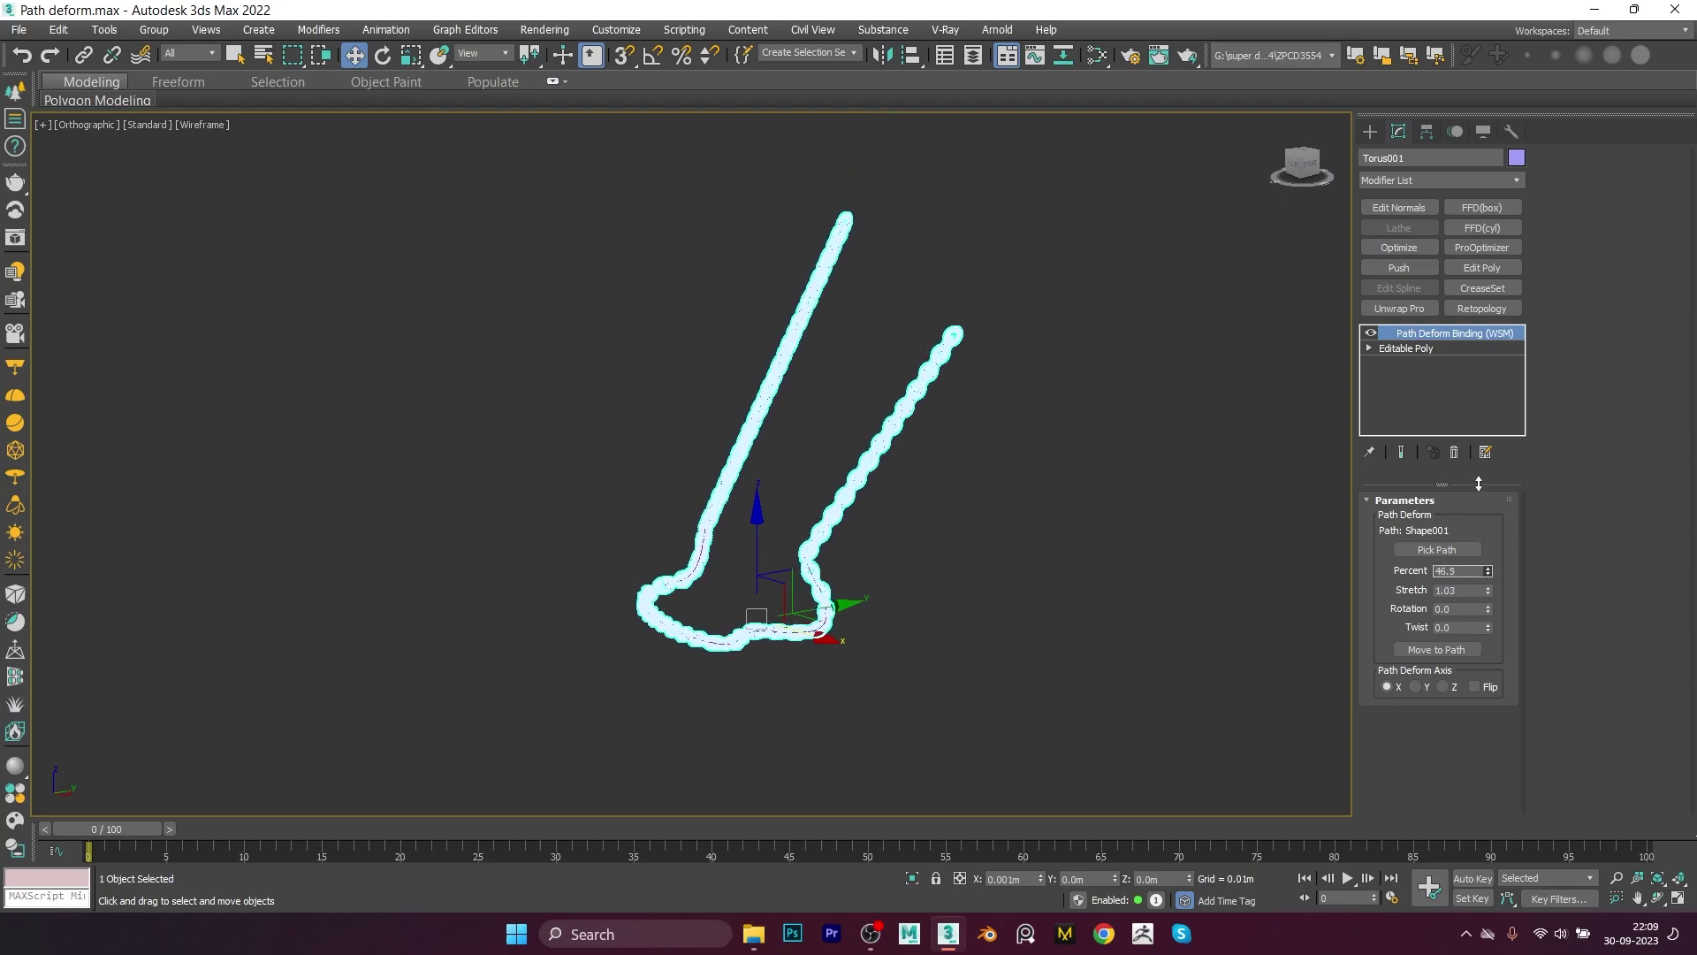
pyautogui.moveTo(1488, 585); pyautogui.dragTo(1491, 629)
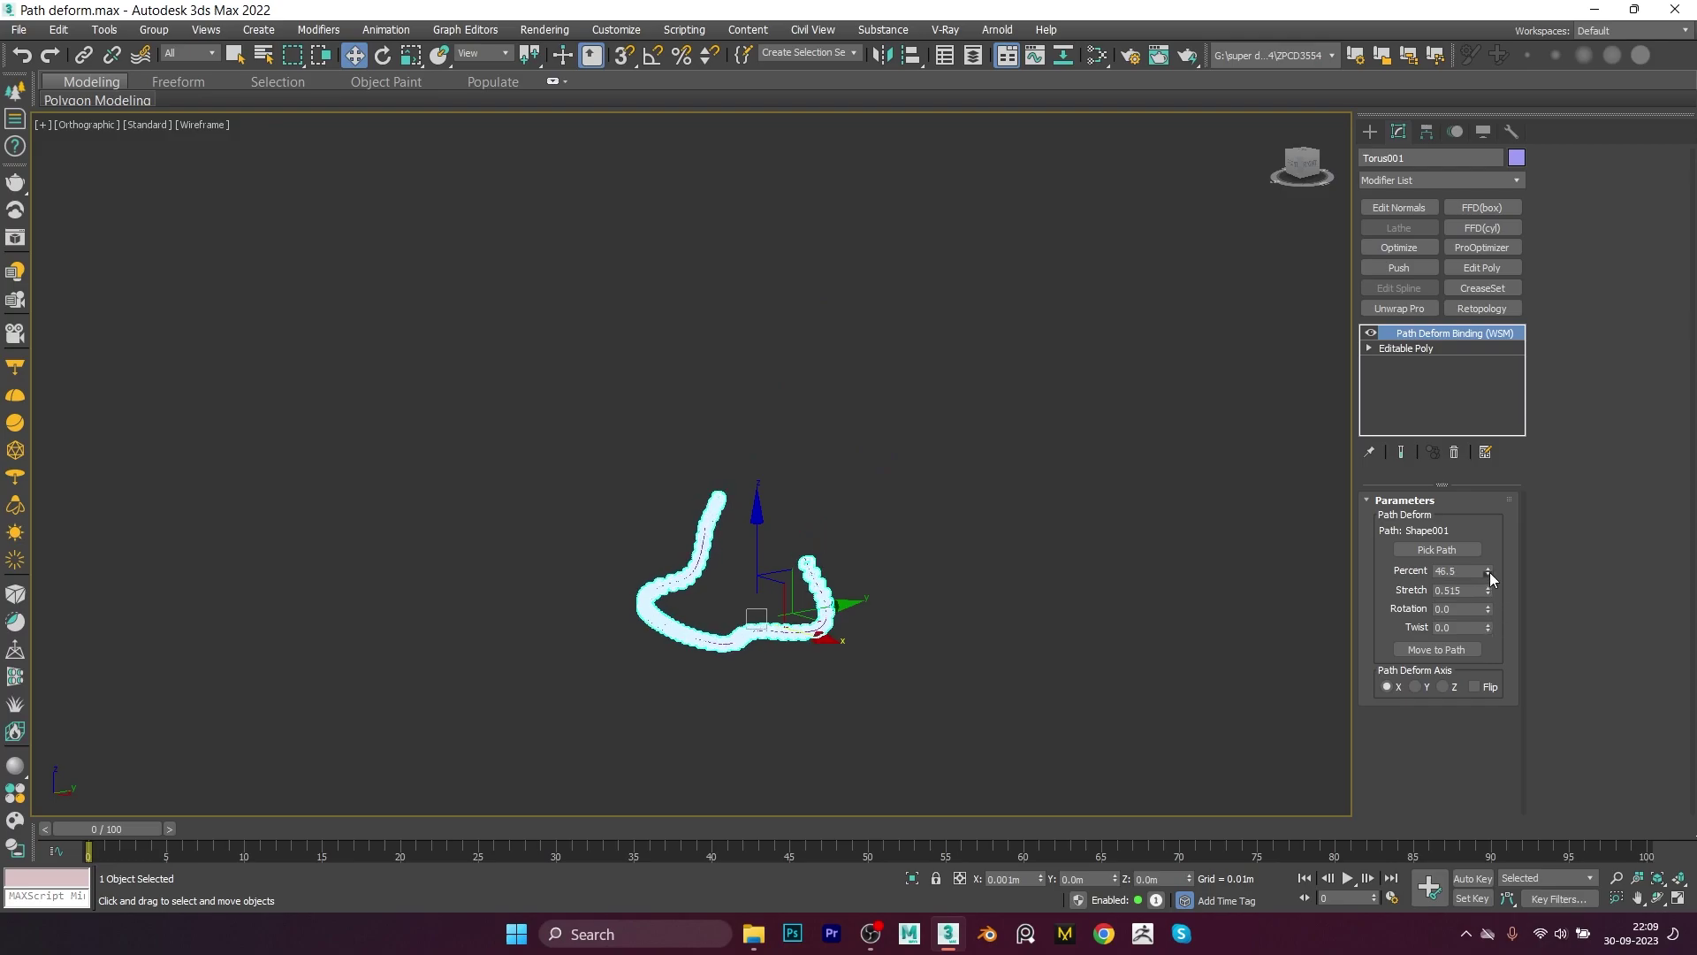
pyautogui.moveTo(1488, 571); pyautogui.dragTo(1491, 584)
pyautogui.scroll(3, 777, 569)
pyautogui.scroll(2, 777, 569)
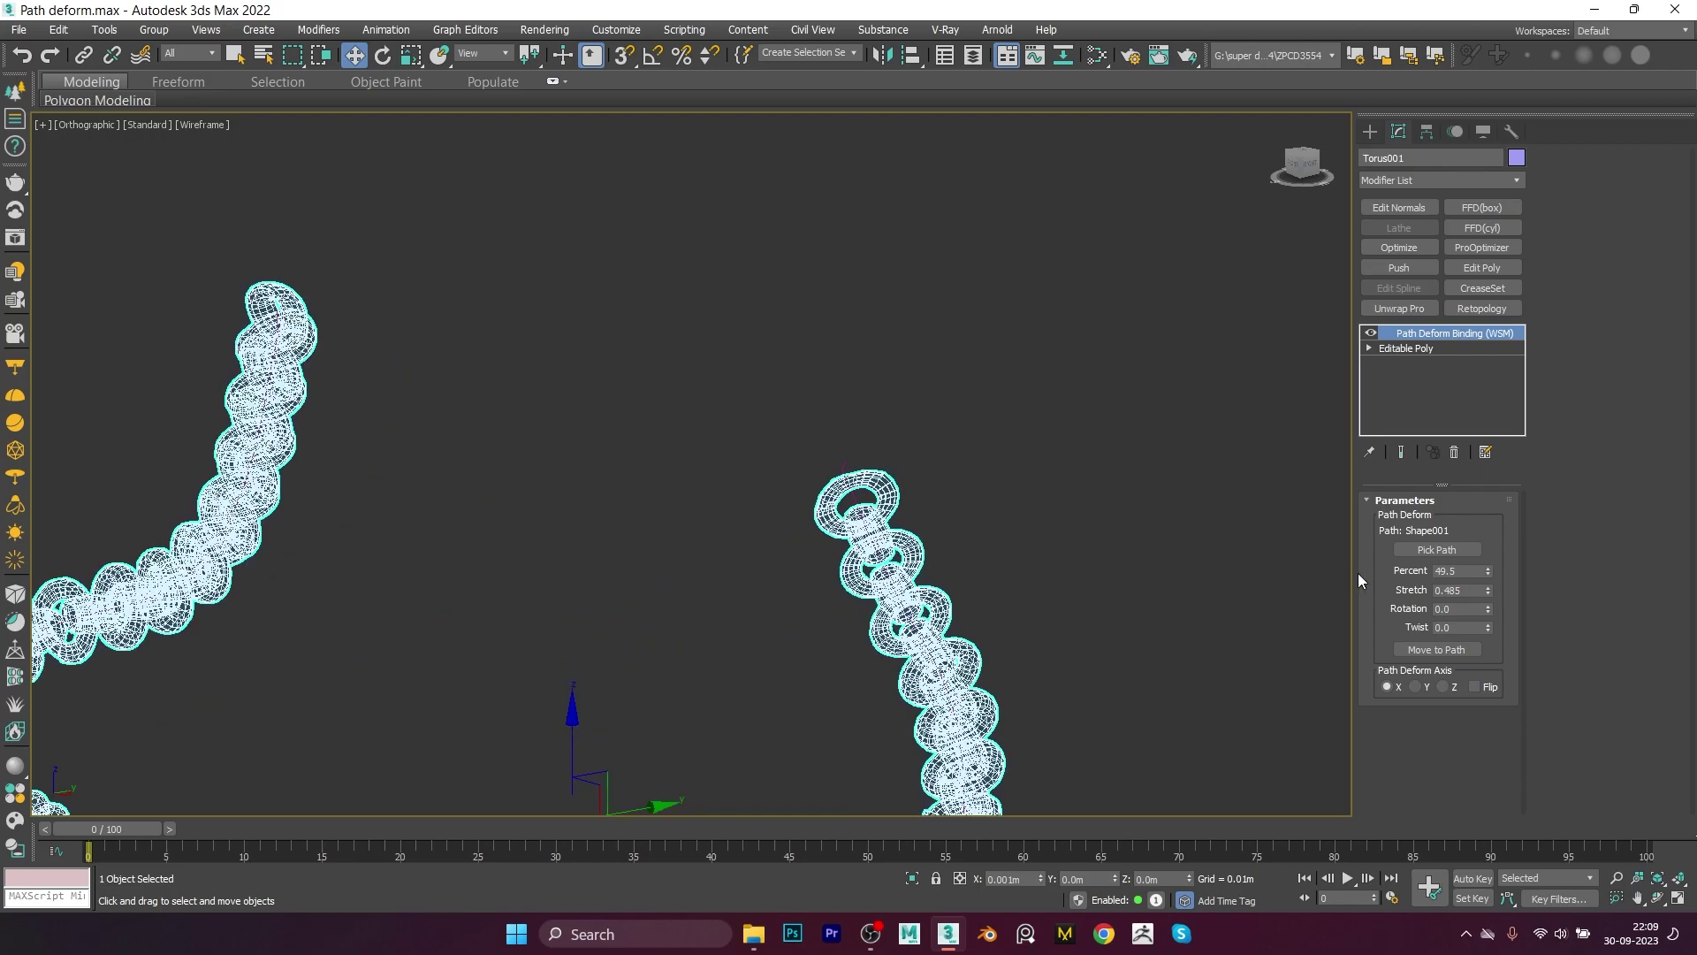
pyautogui.click(1488, 568)
# Step: Switch the viewport to shaded display and orbit to inspect the chain
pyautogui.moveTo(1281, 566)
pyautogui.keyDown('alt'); pyautogui.mouseDown(button='middle')
pyautogui.moveTo(767, 538)
pyautogui.moveTo(696, 557)
pyautogui.moveTo(846, 533)
pyautogui.moveTo(703, 638)
pyautogui.mouseUp(button='middle'); pyautogui.keyUp('alt')
pyautogui.press('F3')
pyautogui.scroll(-3, 961, 634)
pyautogui.scroll(2, 702, 638)
pyautogui.moveTo(570, 566)
pyautogui.mouseDown(button='middle')
pyautogui.moveTo(612, 632)
pyautogui.moveTo(683, 667)
pyautogui.moveTo(573, 550)
pyautogui.mouseUp(button='middle')
pyautogui.keyDown('alt'); pyautogui.moveTo(889, 584); pyautogui.dragTo(987, 623, button='middle'); pyautogui.keyUp('alt')
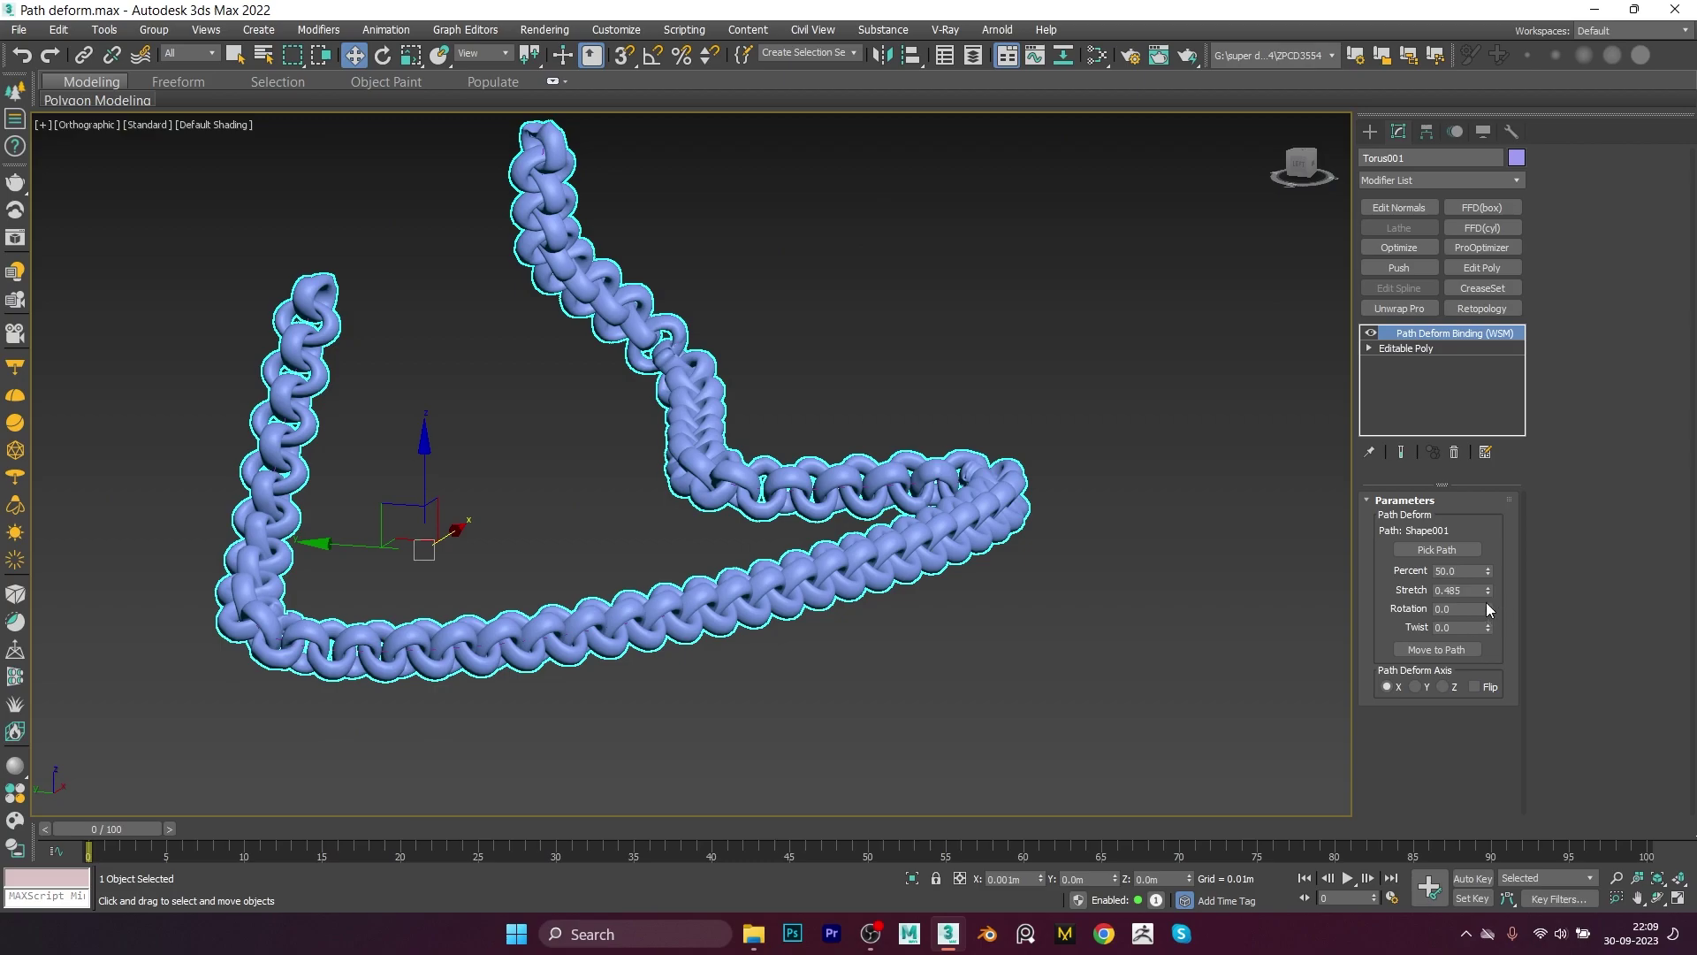
# Step: Set Rotation 25 and Twist 549.5, then move the chain onto the path
pyautogui.moveTo(1487, 608)
pyautogui.mouseDown()
pyautogui.moveTo(1377, 349)
pyautogui.moveTo(1388, 557)
pyautogui.mouseUp()
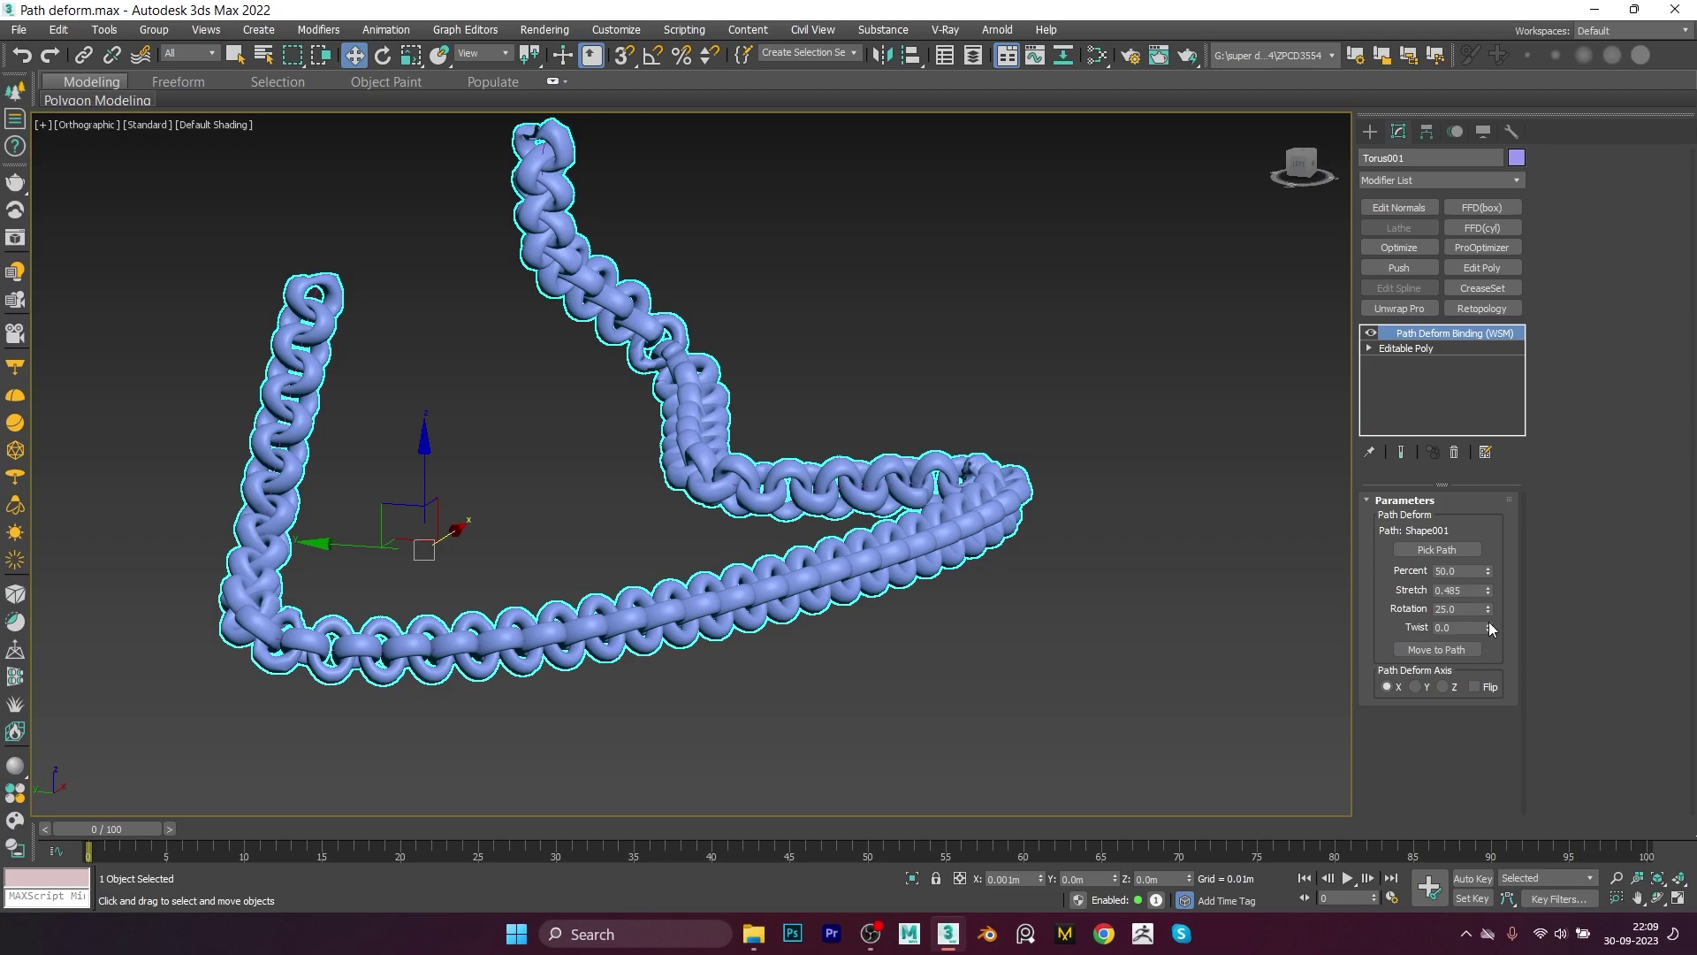
pyautogui.moveTo(1489, 626); pyautogui.dragTo(1239, 207)
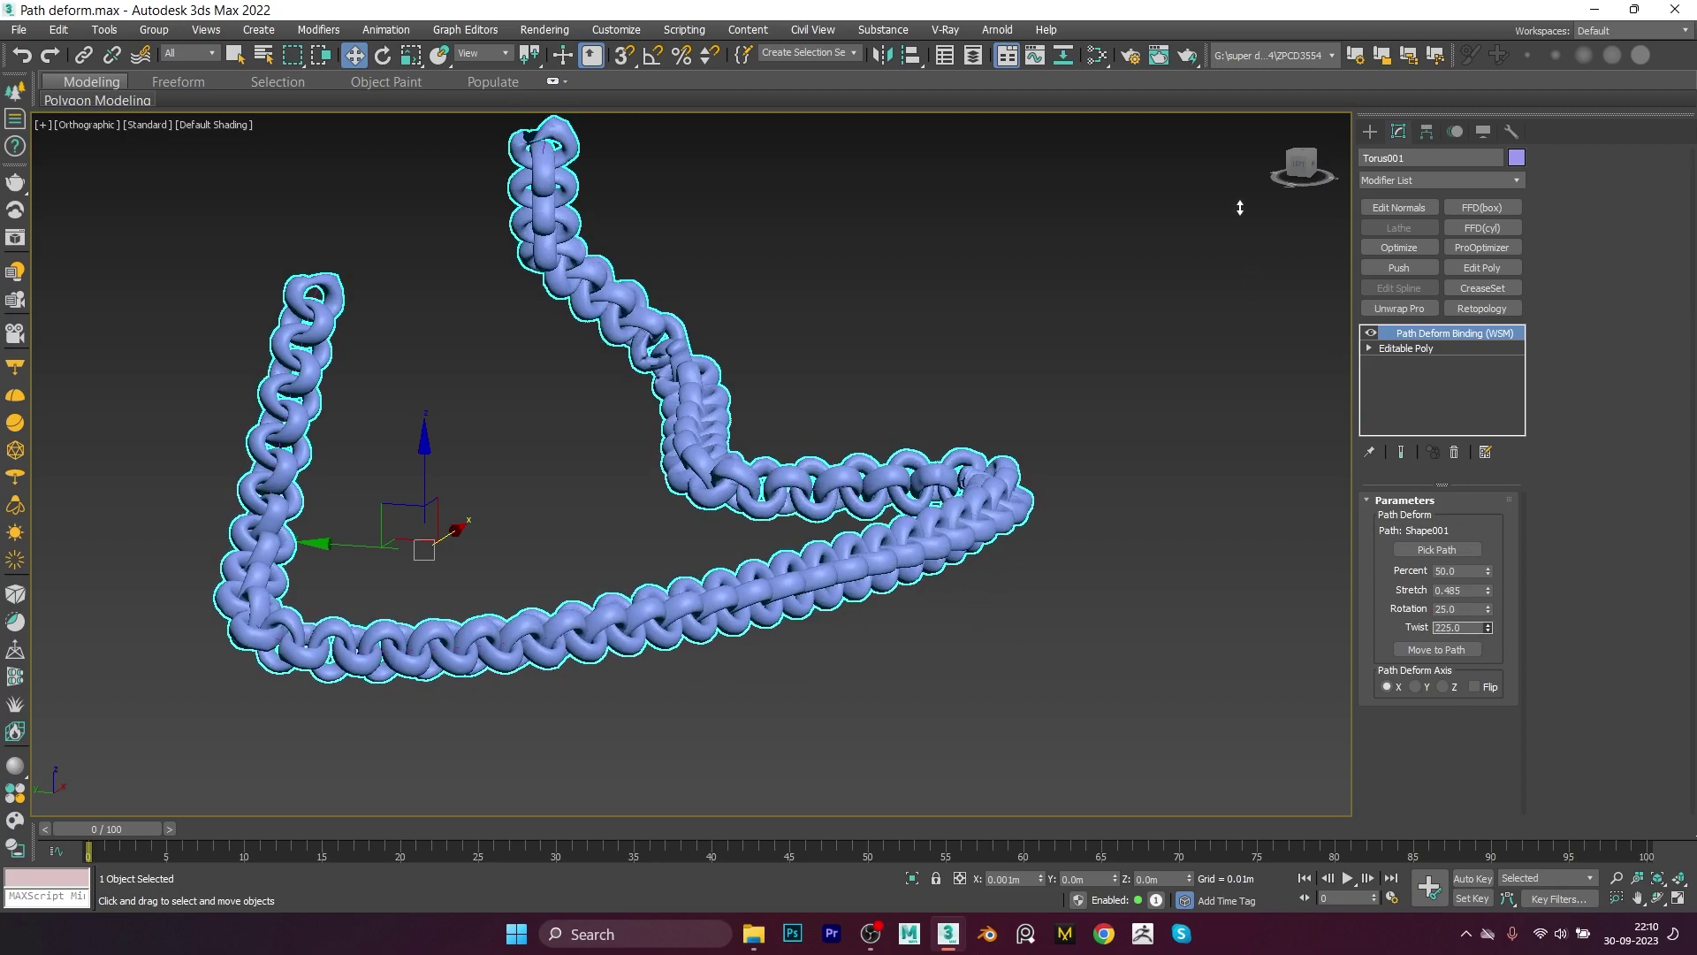
pyautogui.moveTo(1239, 207)
pyautogui.mouseDown()
pyautogui.moveTo(1152, 595)
pyautogui.moveTo(1045, 623)
pyautogui.mouseUp()
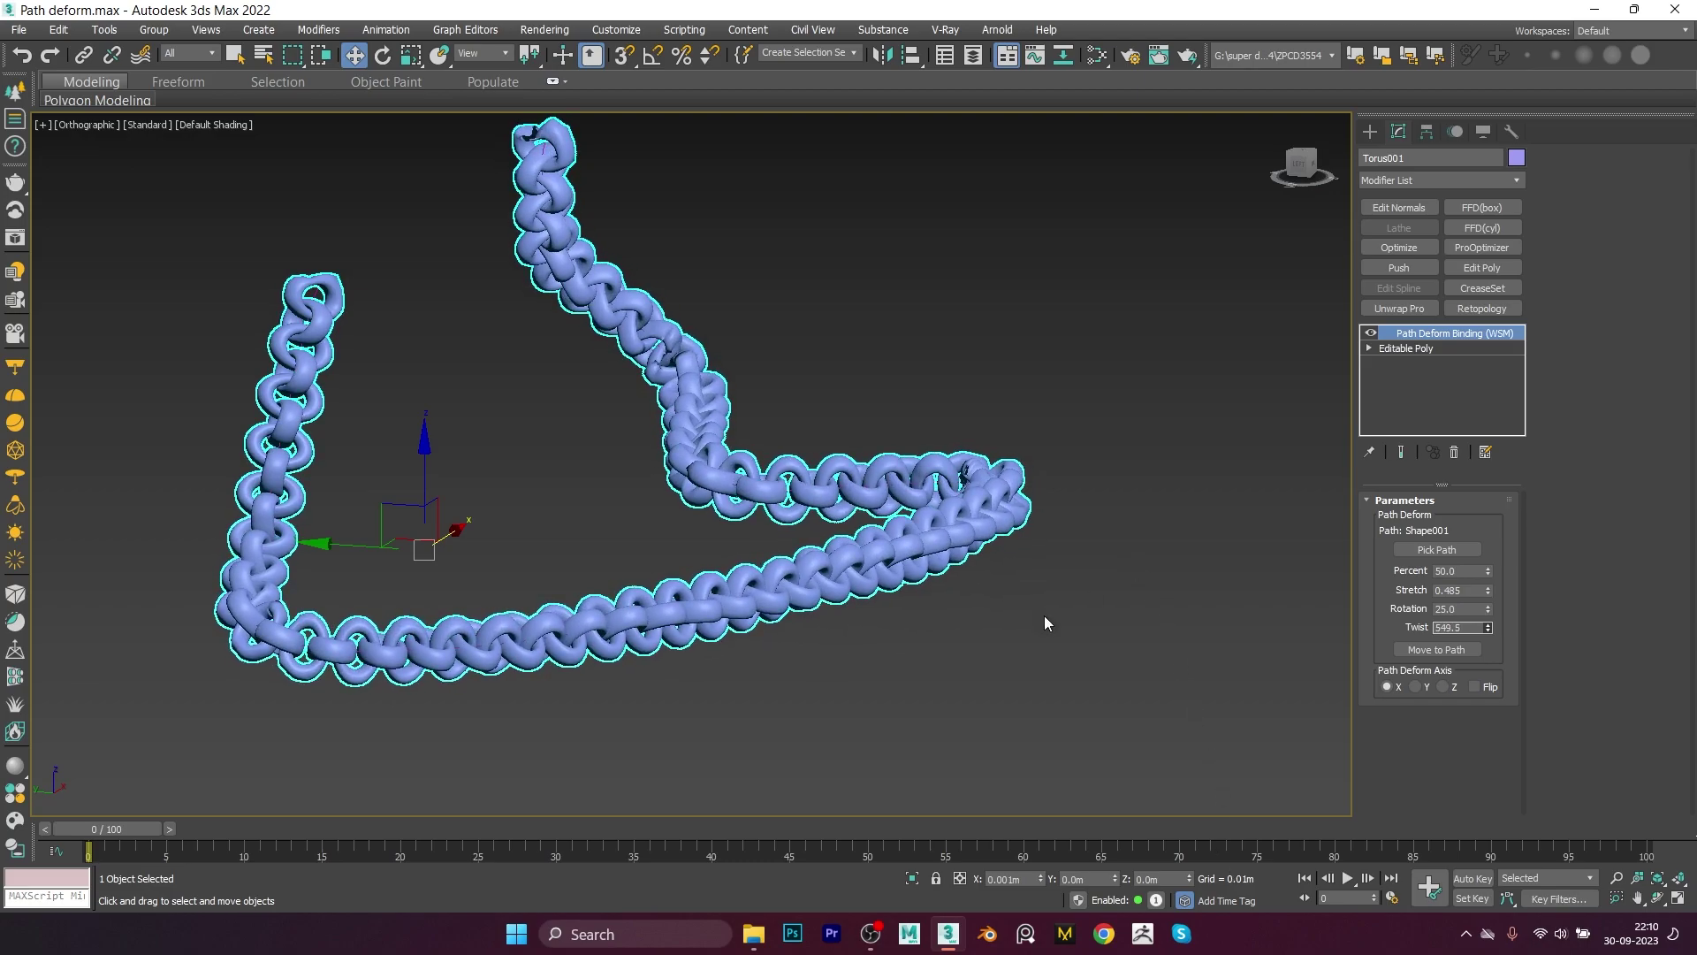
pyautogui.moveTo(740, 575)
pyautogui.keyDown('alt'); pyautogui.mouseDown(button='middle')
pyautogui.moveTo(811, 589)
pyautogui.moveTo(809, 716)
pyautogui.mouseUp(button='middle'); pyautogui.keyUp('alt')
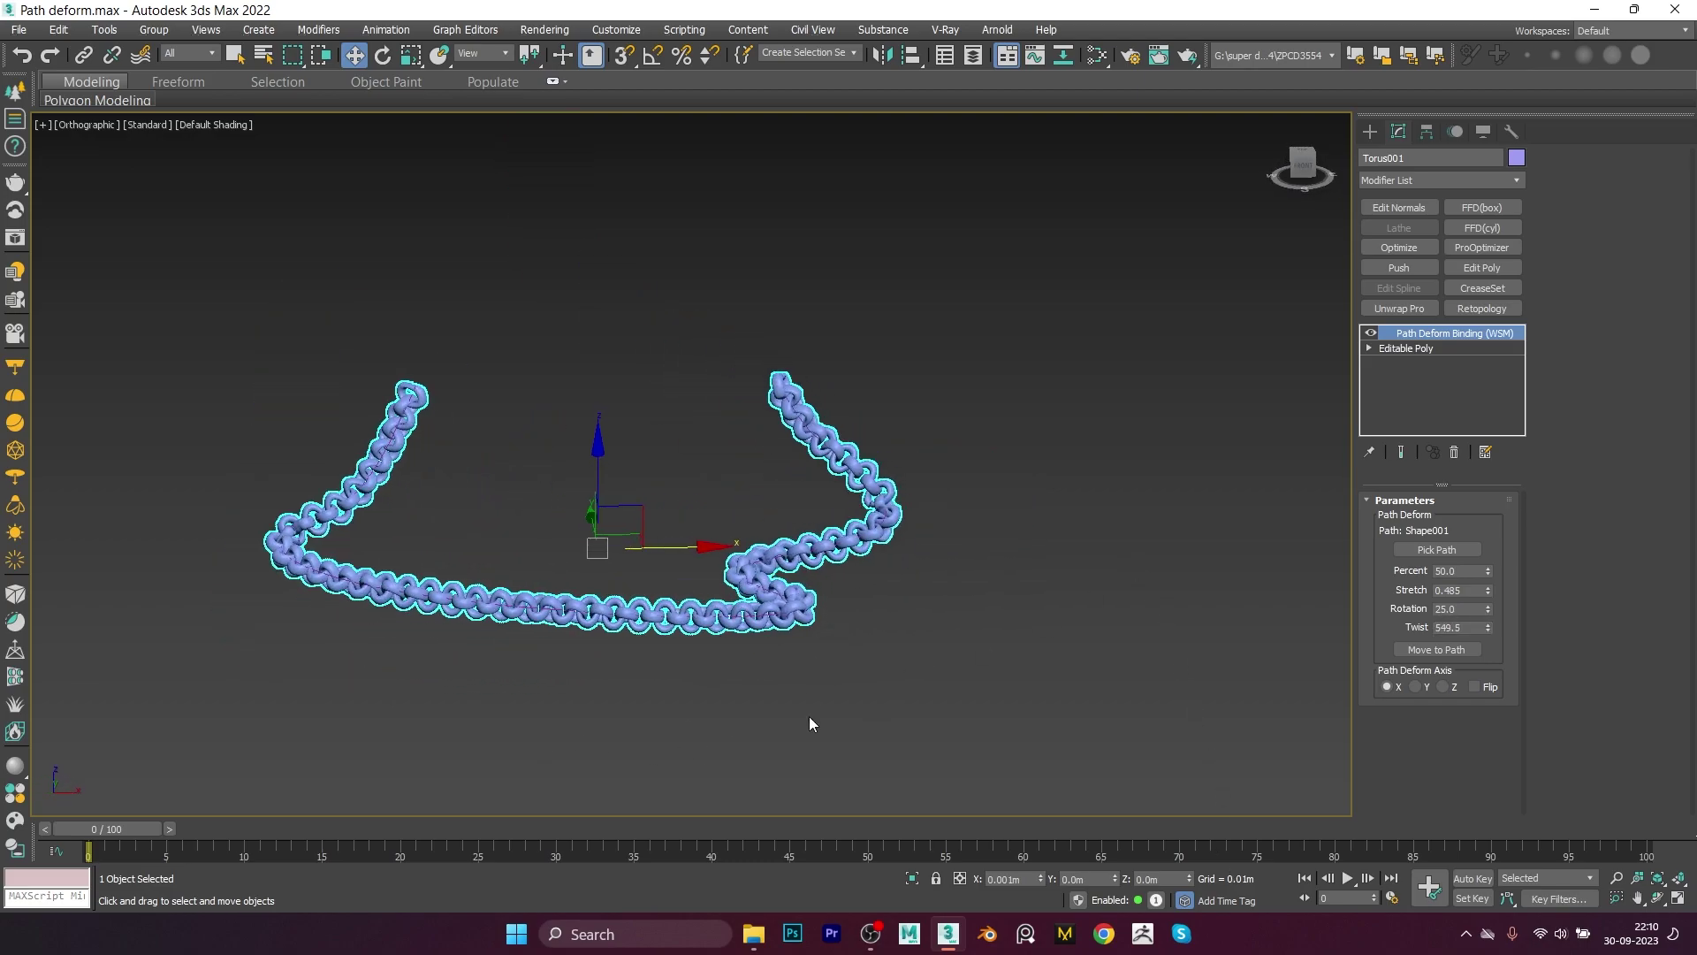
pyautogui.scroll(3, 809, 716)
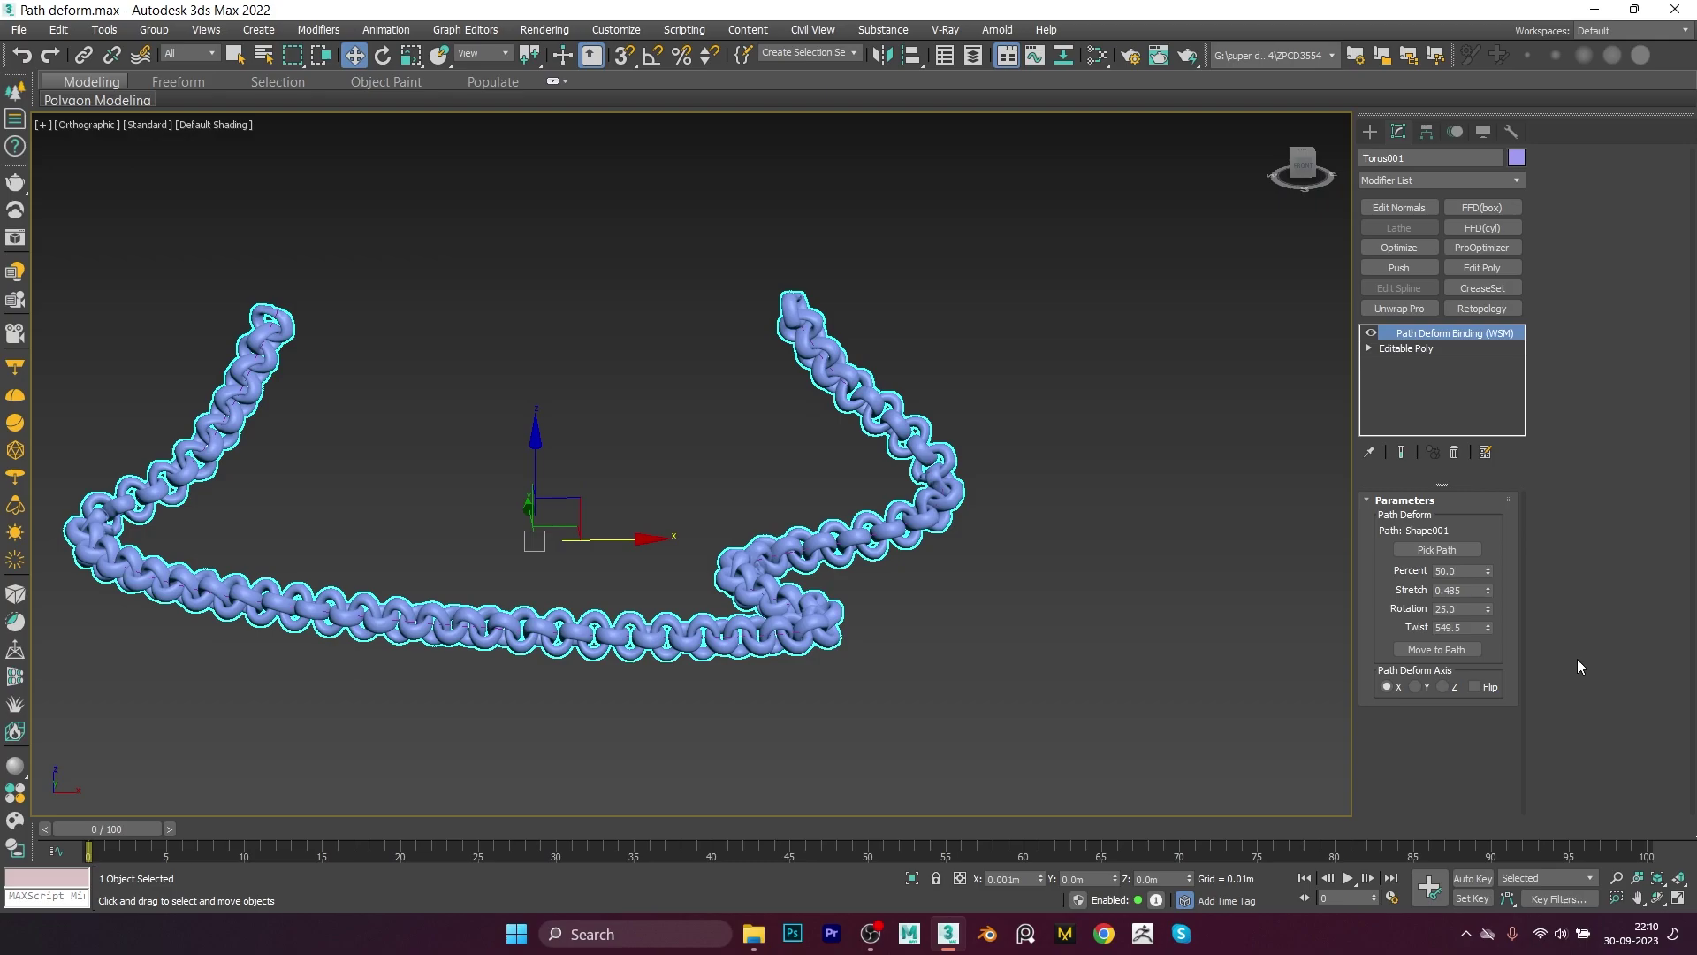
pyautogui.click(1418, 651)
pyautogui.keyDown('alt'); pyautogui.moveTo(717, 683); pyautogui.dragTo(796, 661, button='middle'); pyautogui.keyUp('alt')
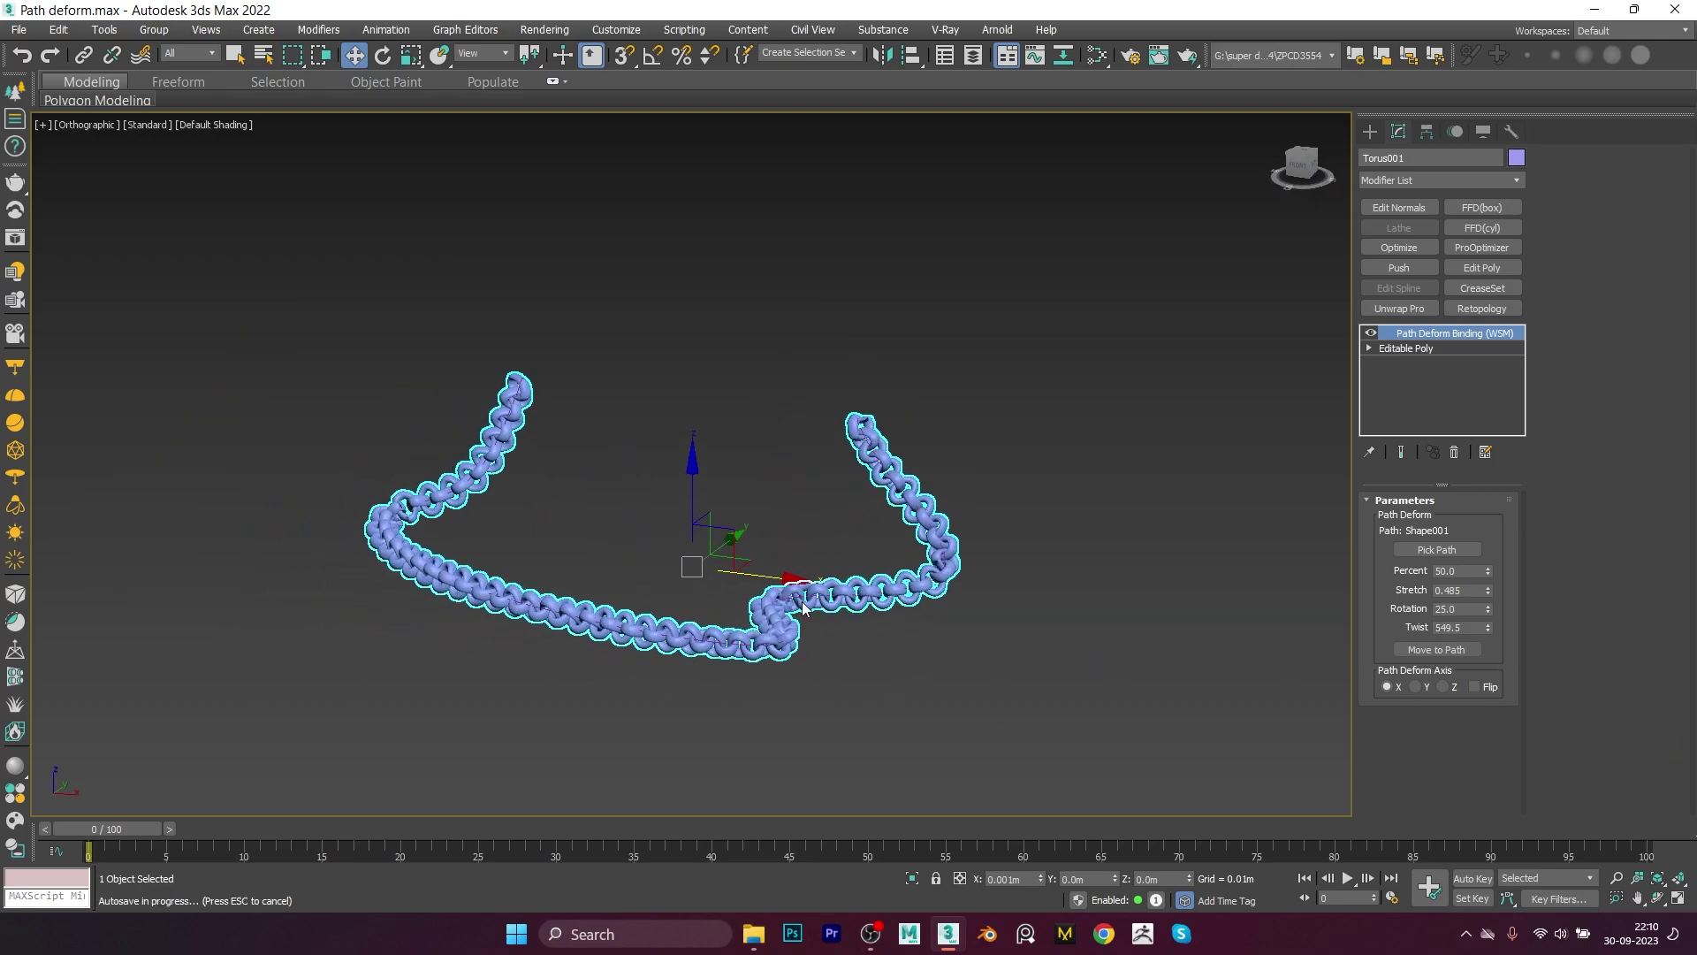
# Step: Unhide all objects to bring the handbag back into view
pyautogui.keyDown('alt'); pyautogui.moveTo(802, 600); pyautogui.dragTo(859, 491, button='middle'); pyautogui.keyUp('alt')
pyautogui.rightClick(859, 491)
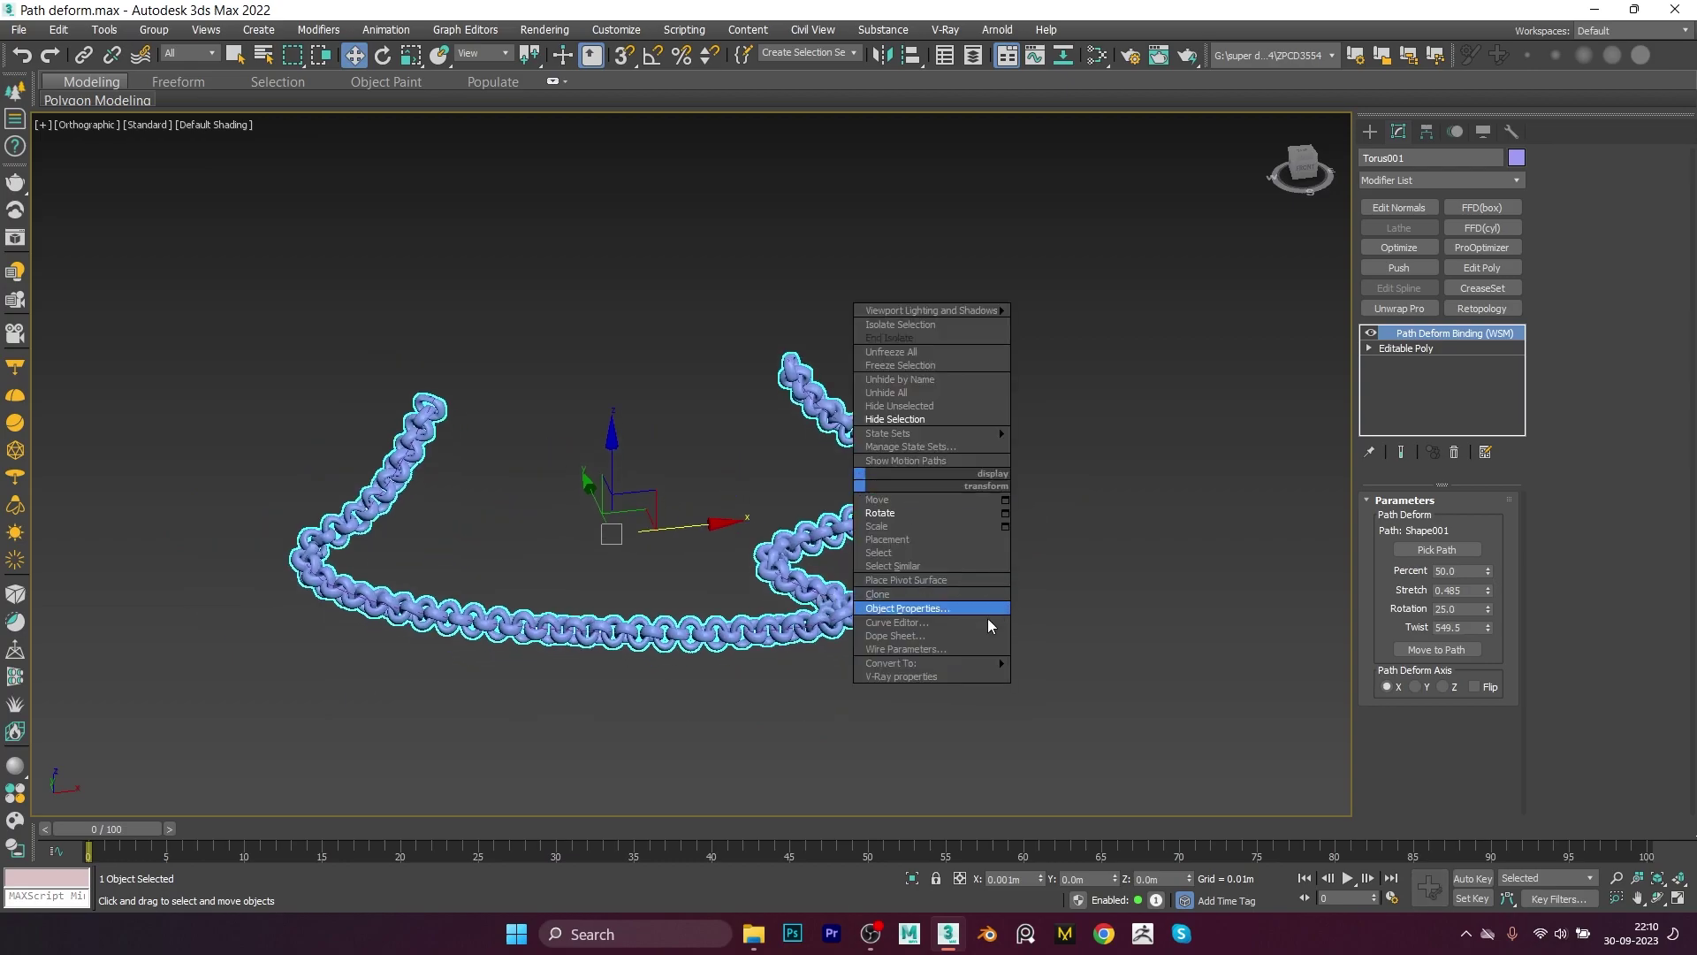
pyautogui.click(885, 392)
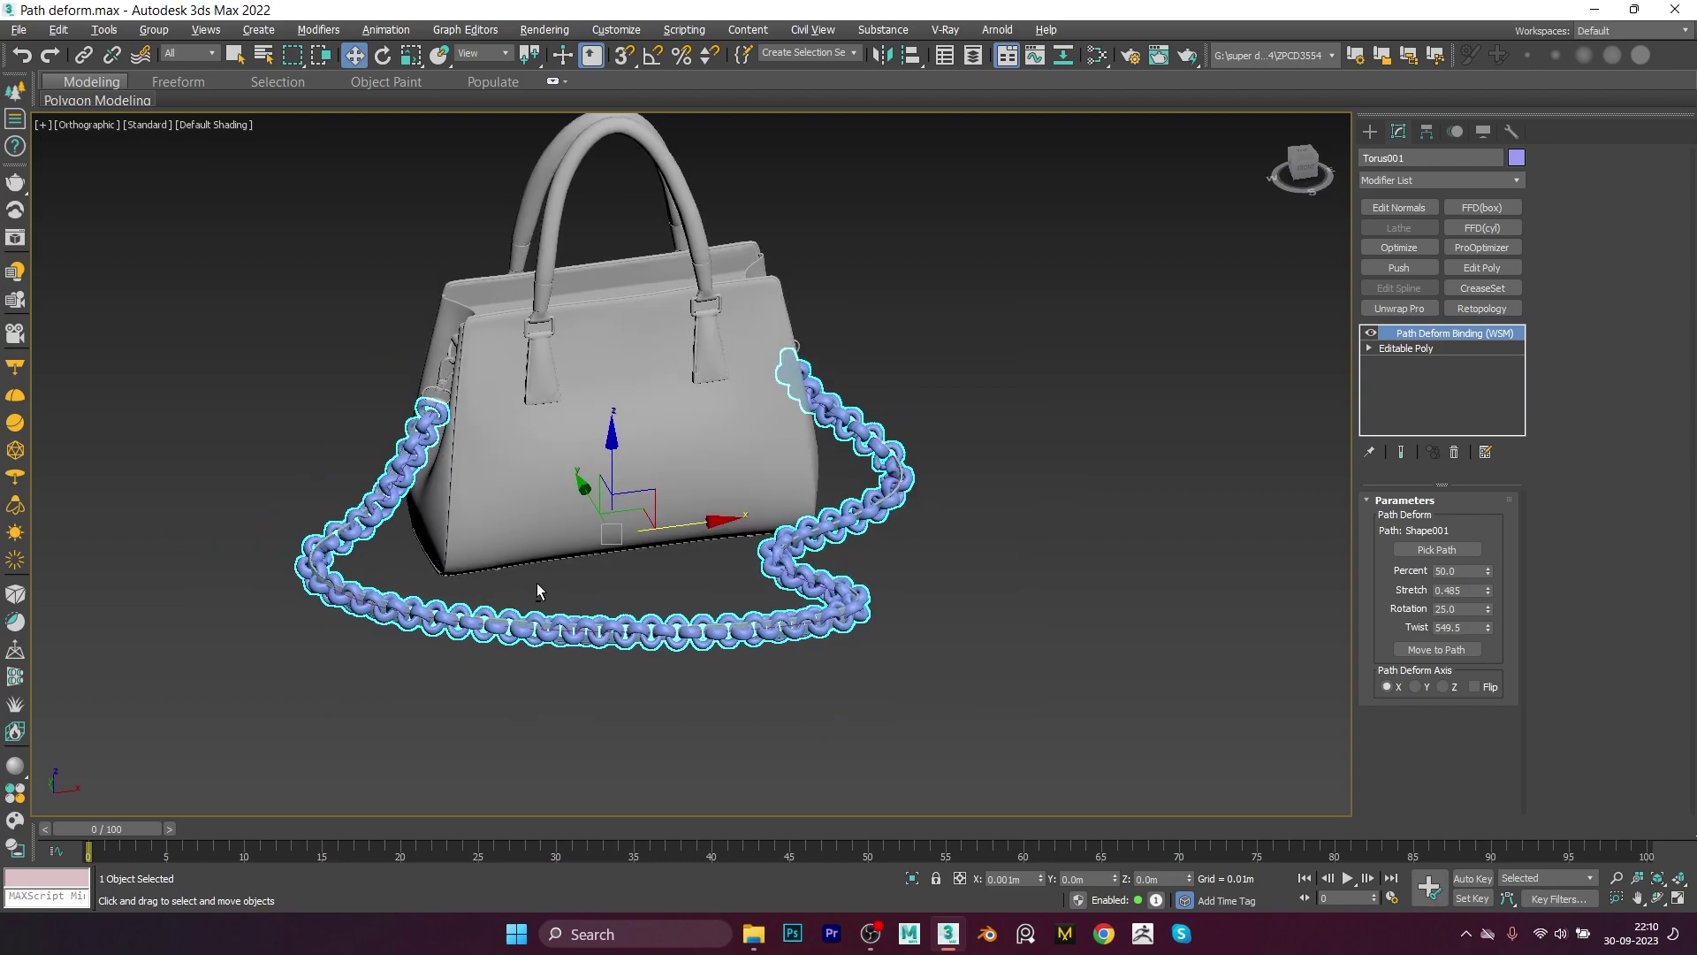
pyautogui.scroll(3, 537, 582)
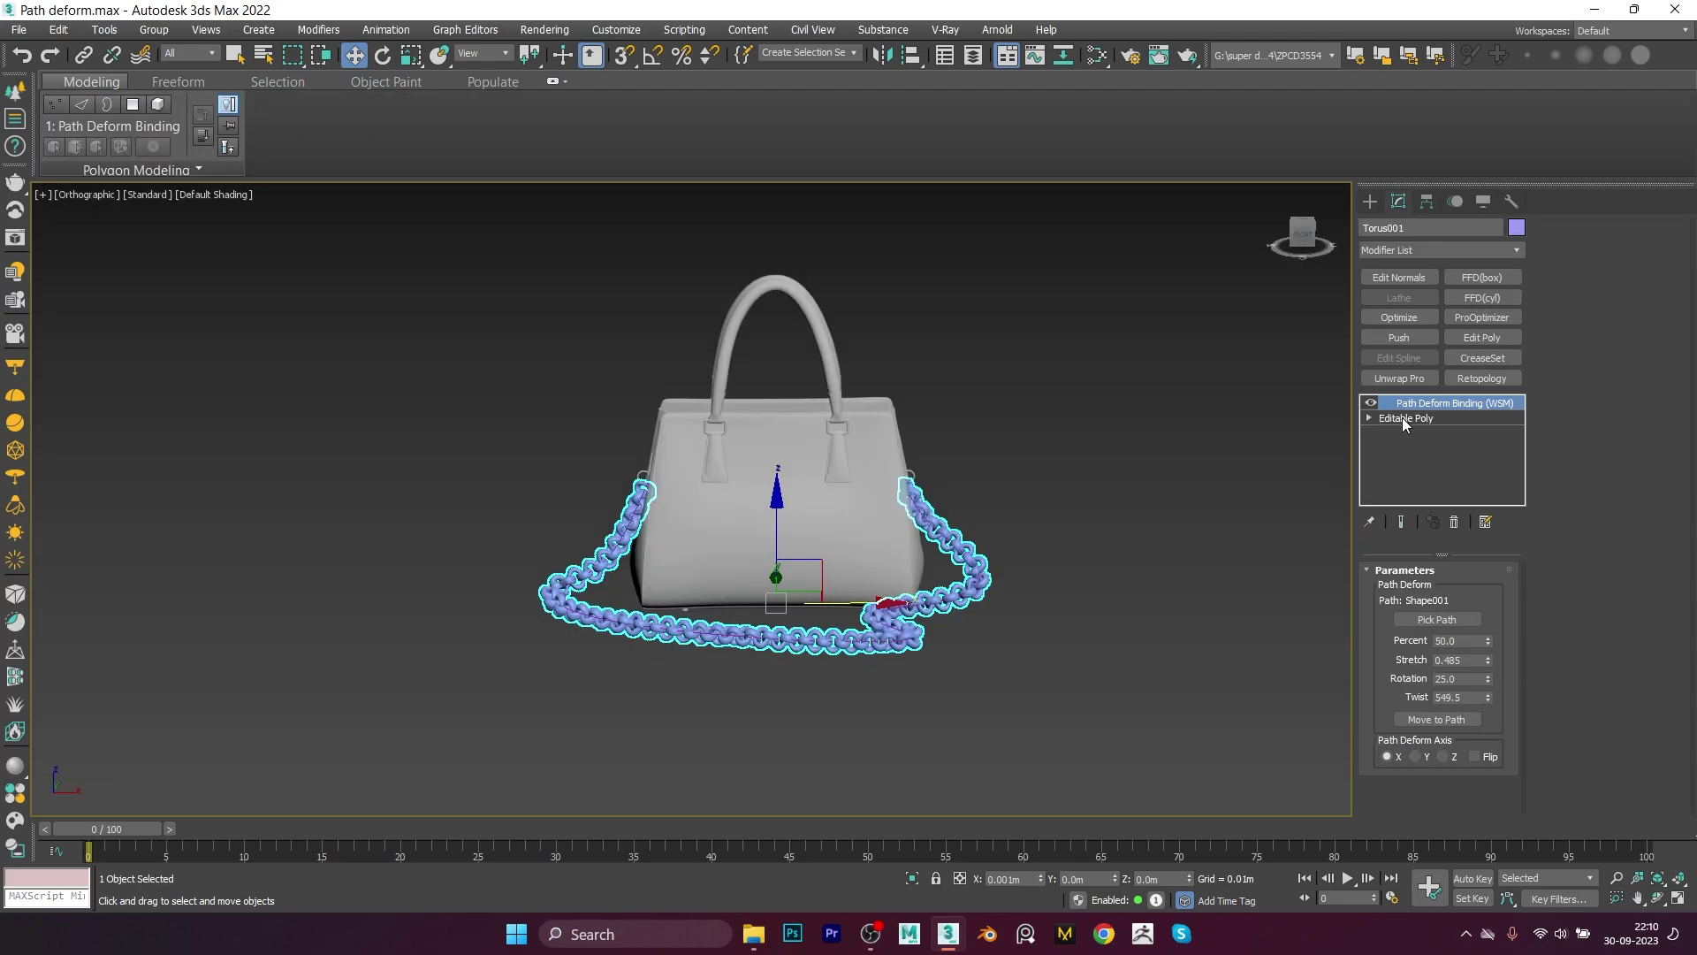
# Step: Select every chain link at Editable Poly element level, with Scale active
pyautogui.click(1402, 419)
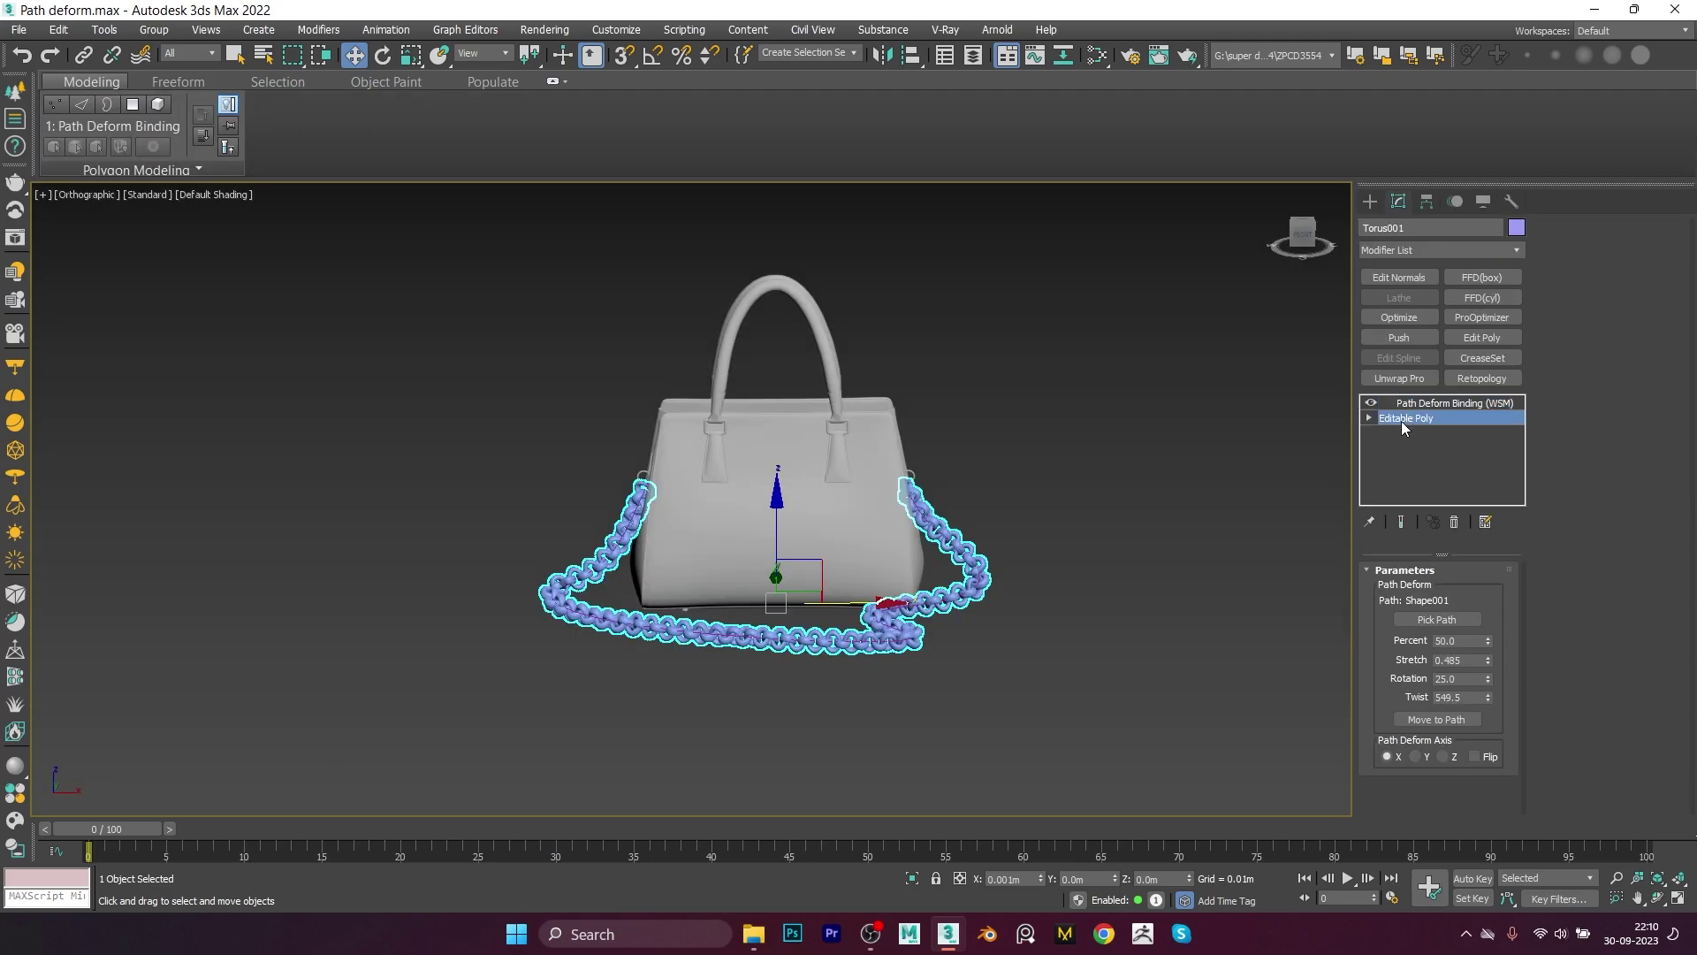
pyautogui.scroll(-5, 856, 742)
pyautogui.moveTo(1046, 709); pyautogui.dragTo(997, 626, button='middle')
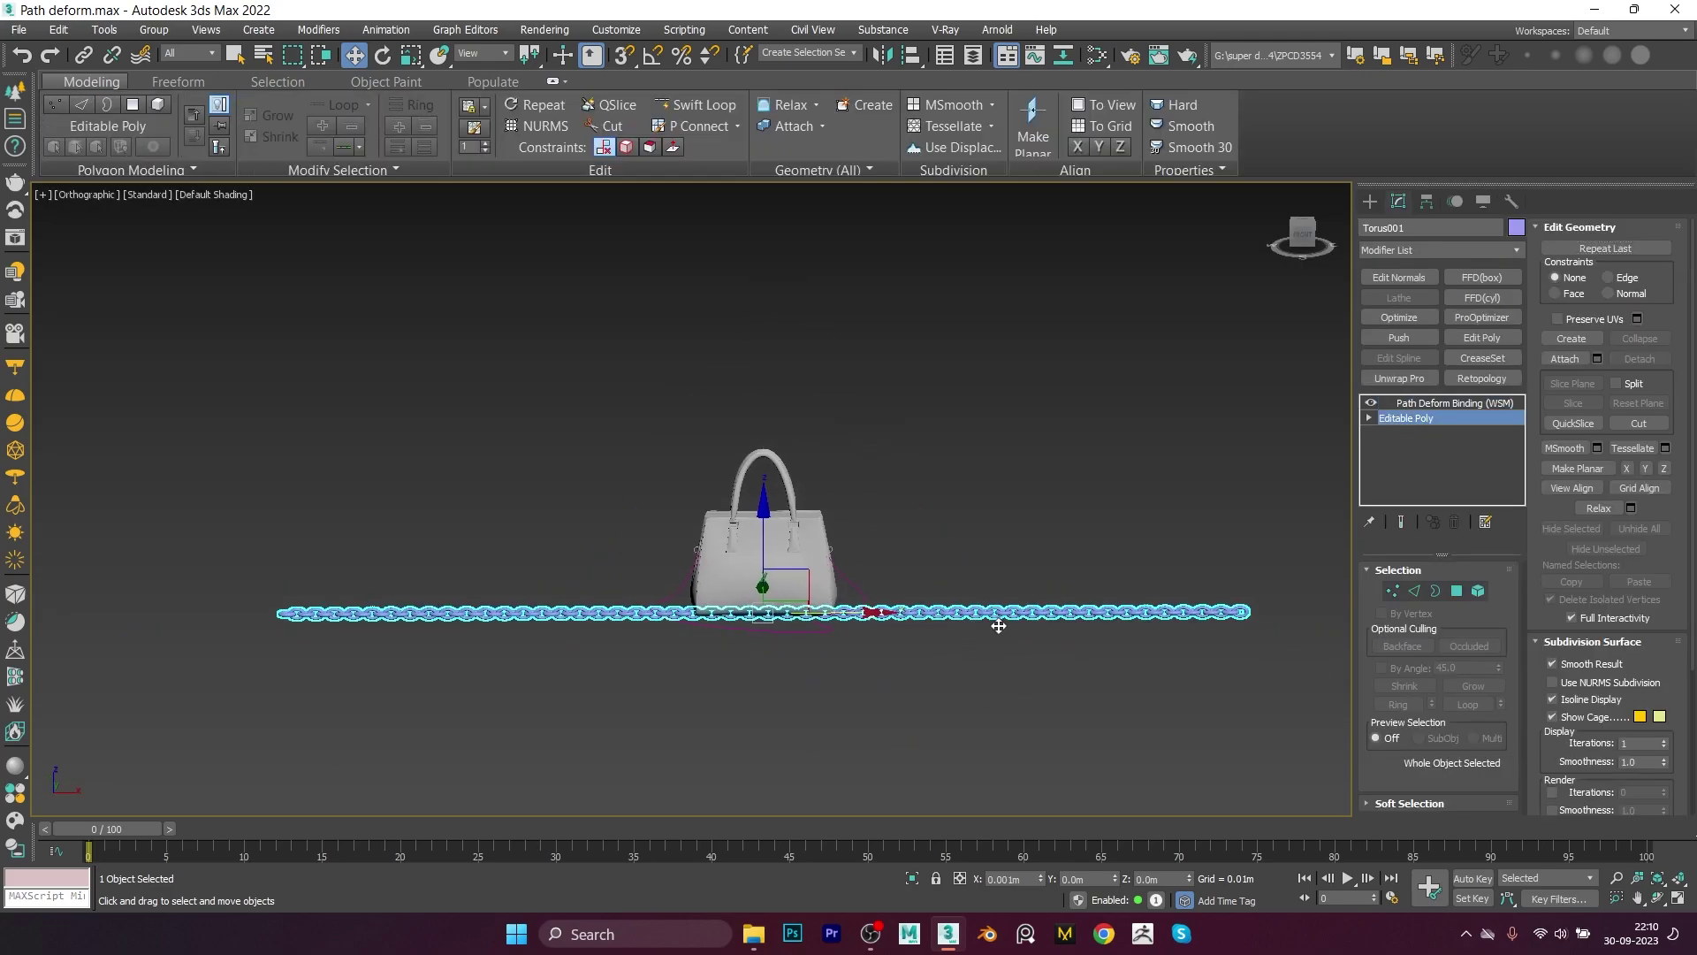
pyautogui.press('r')
pyautogui.scroll(4, 658, 616)
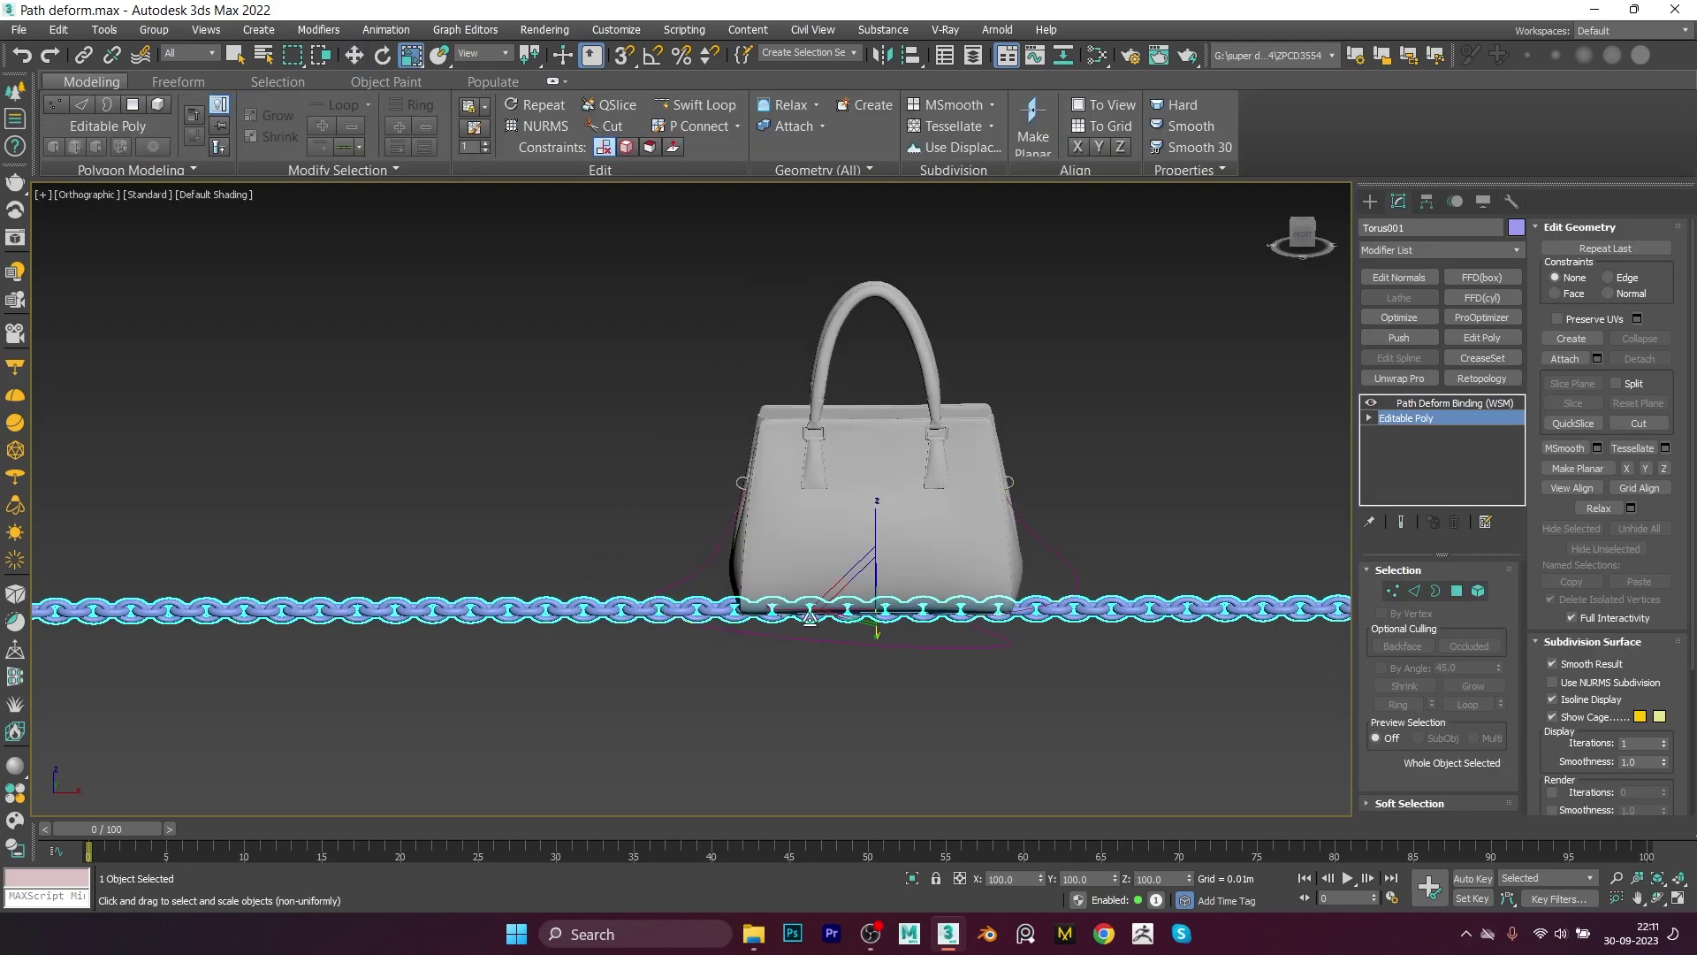
pyautogui.press('5')
pyautogui.click(606, 604)
pyautogui.scroll(-5, 606, 604)
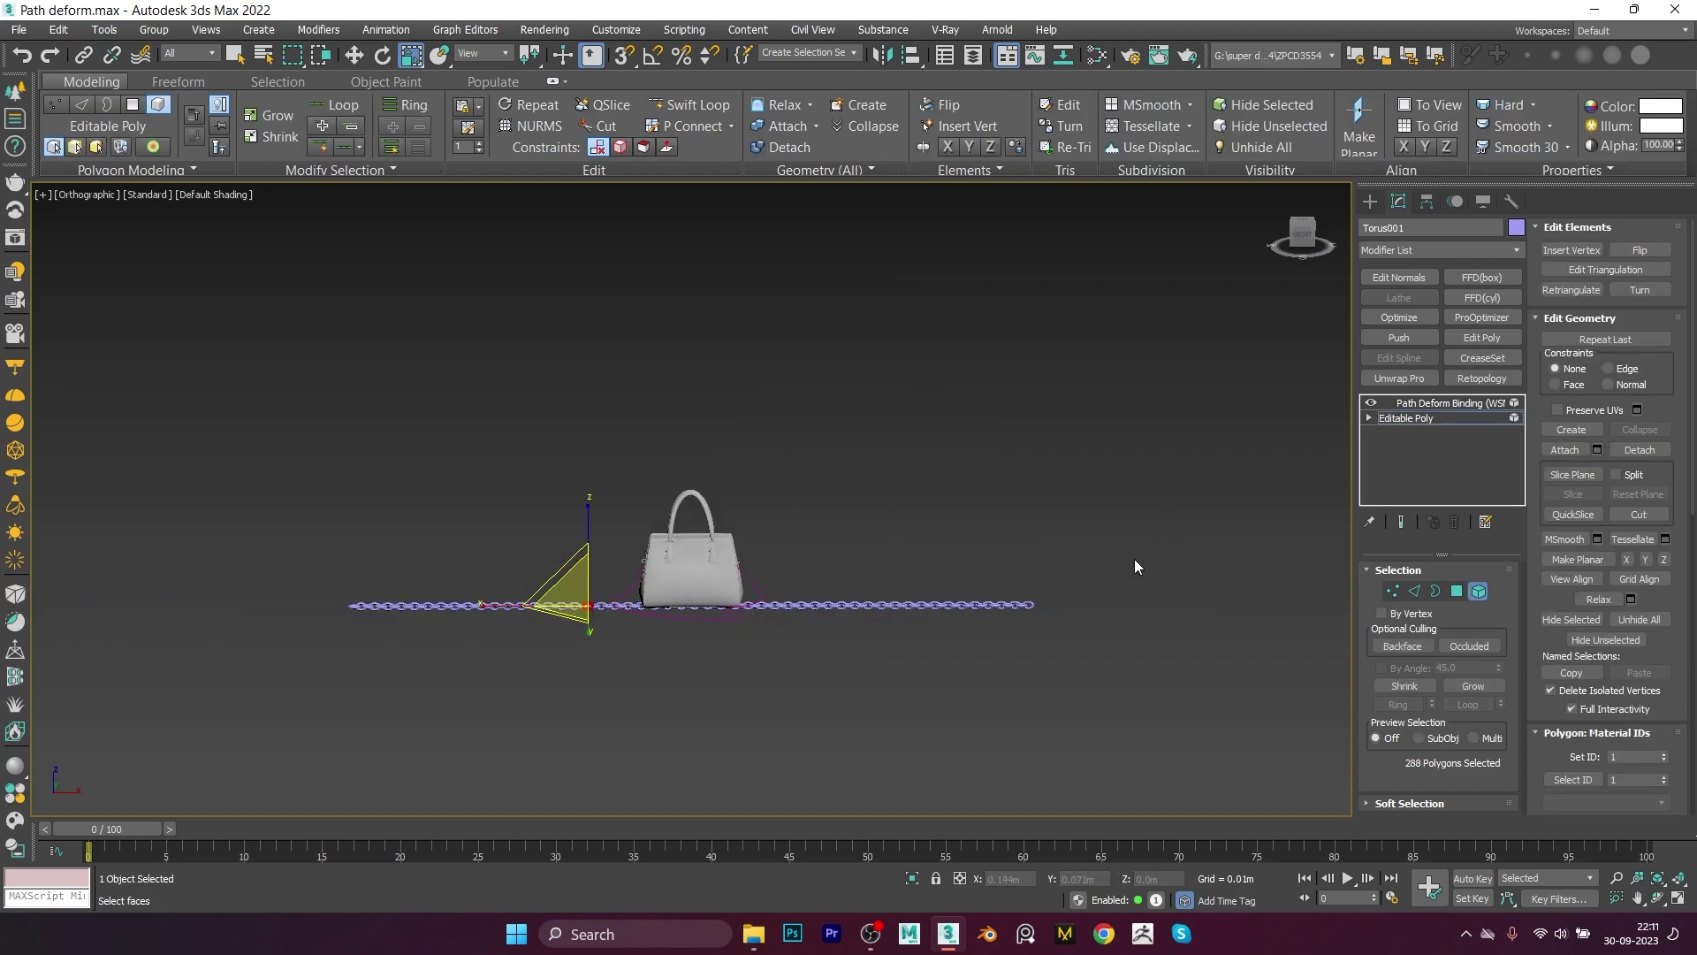
pyautogui.moveTo(587, 617); pyautogui.dragTo(989, 533)
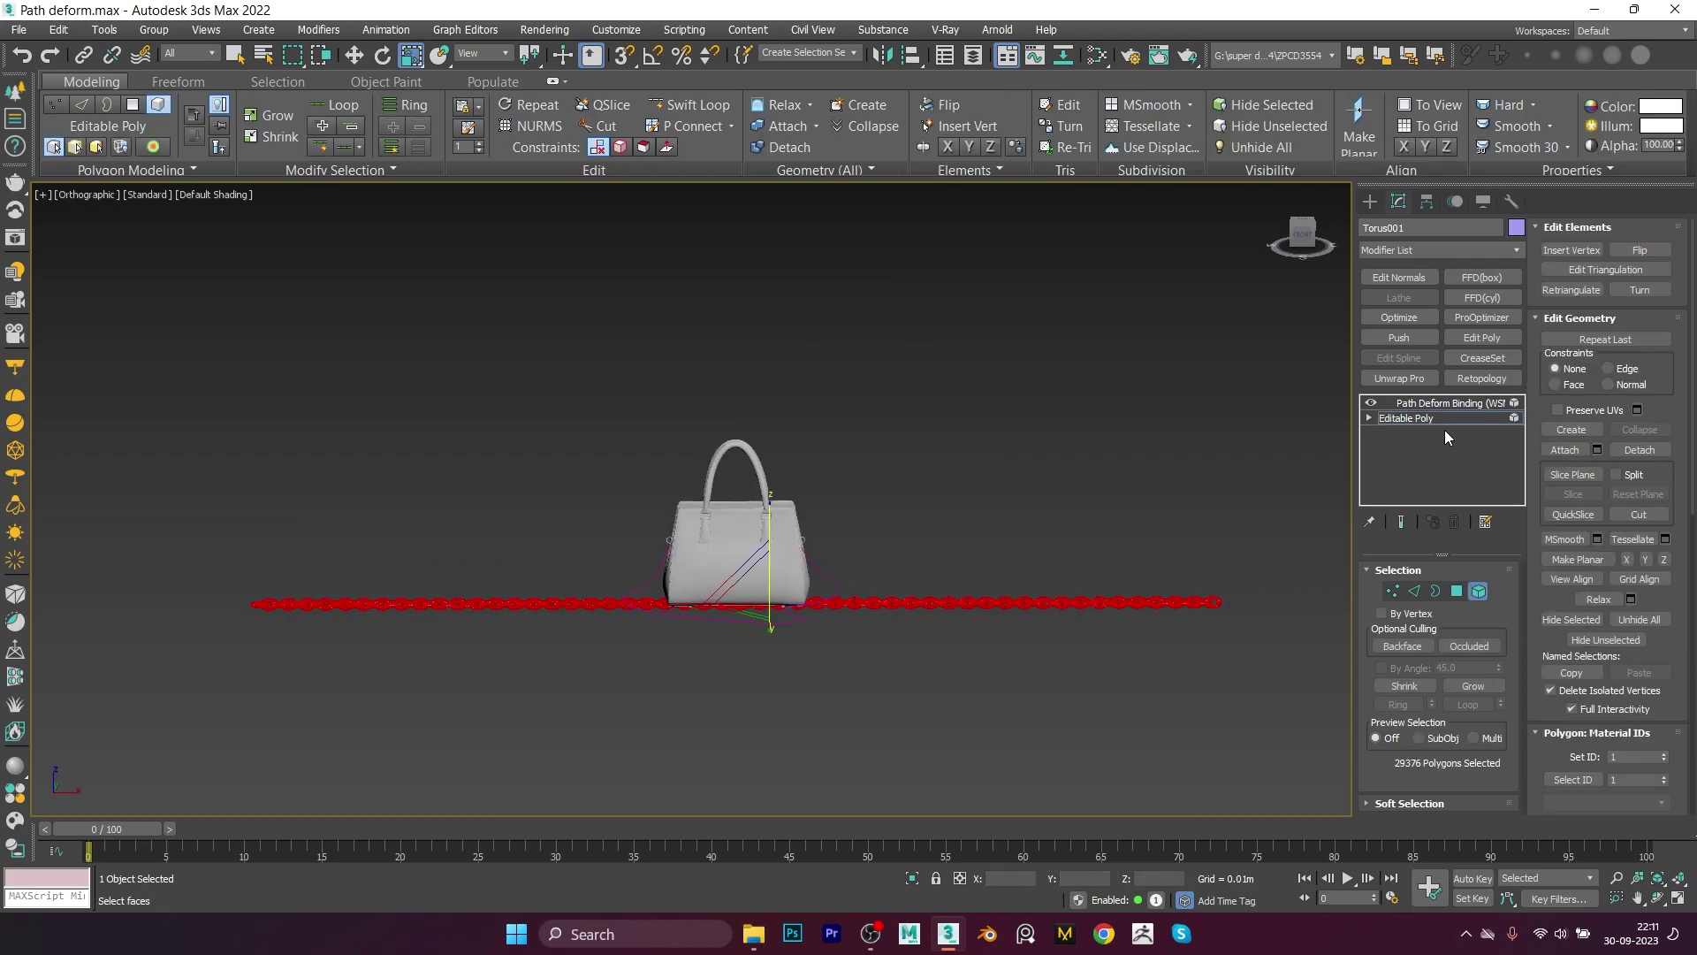
# Step: Scale the chain non-uniformly to 41.4 on Y and Z, thinning the links
pyautogui.click(1394, 453)
pyautogui.click(1405, 417)
pyautogui.keyDown('alt'); pyautogui.moveTo(955, 637); pyautogui.dragTo(888, 609, button='middle'); pyautogui.keyUp('alt')
pyautogui.scroll(5, 887, 608)
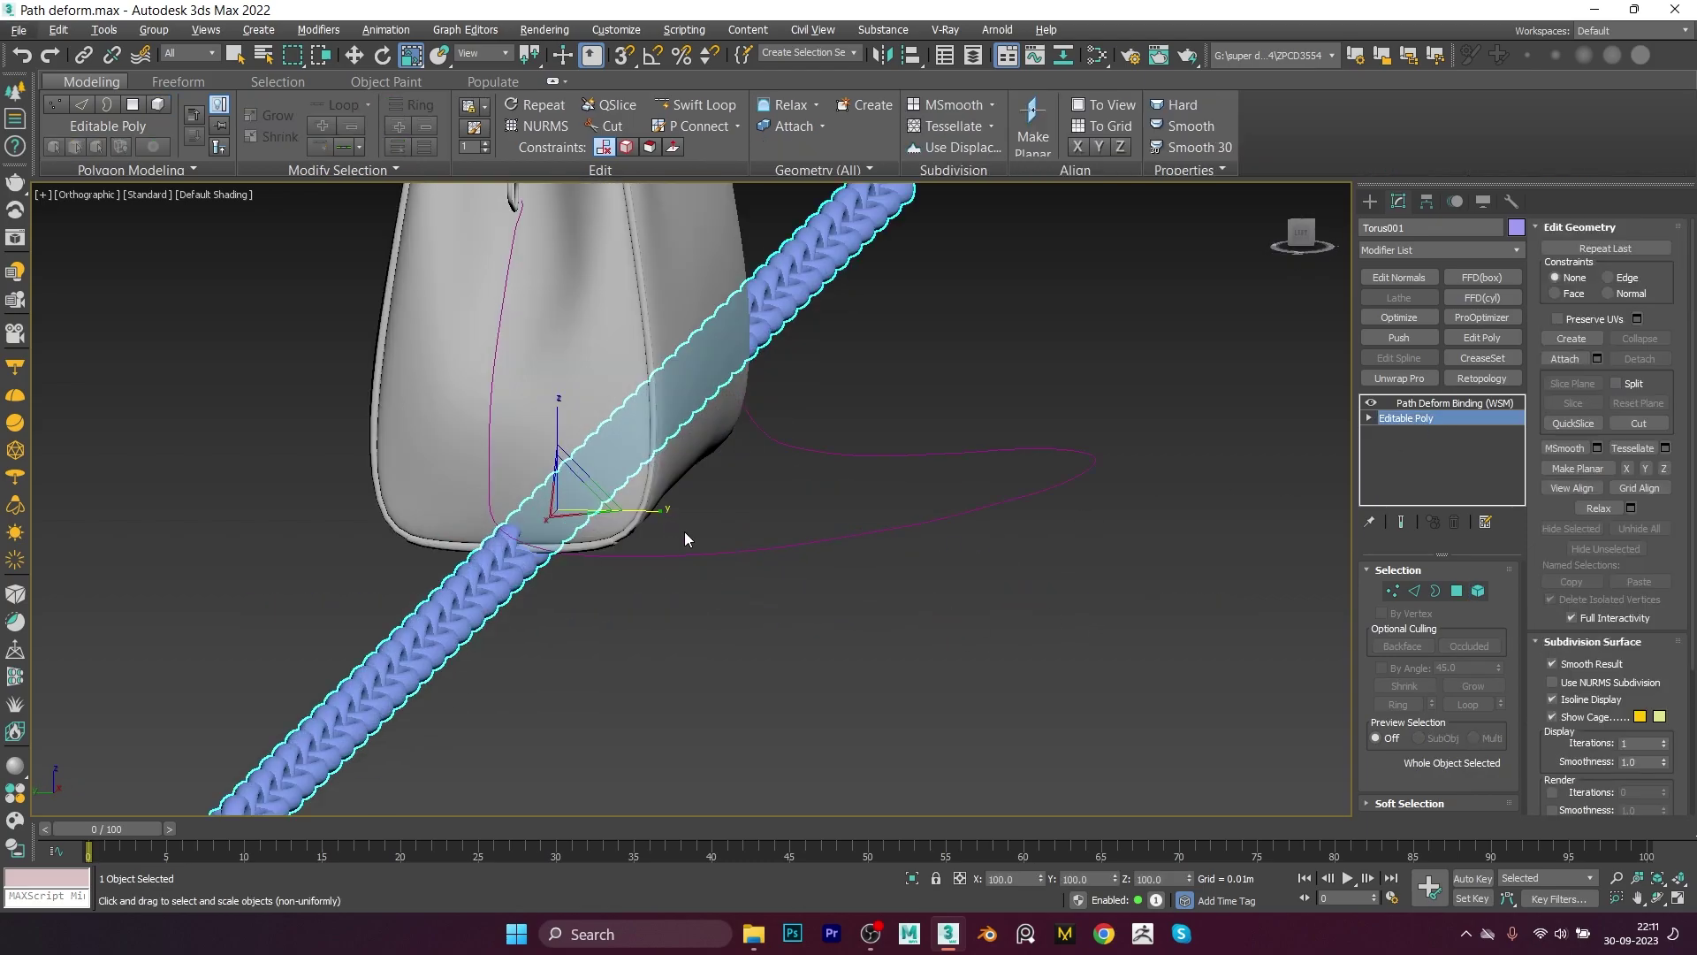
pyautogui.moveTo(582, 469); pyautogui.dragTo(456, 537)
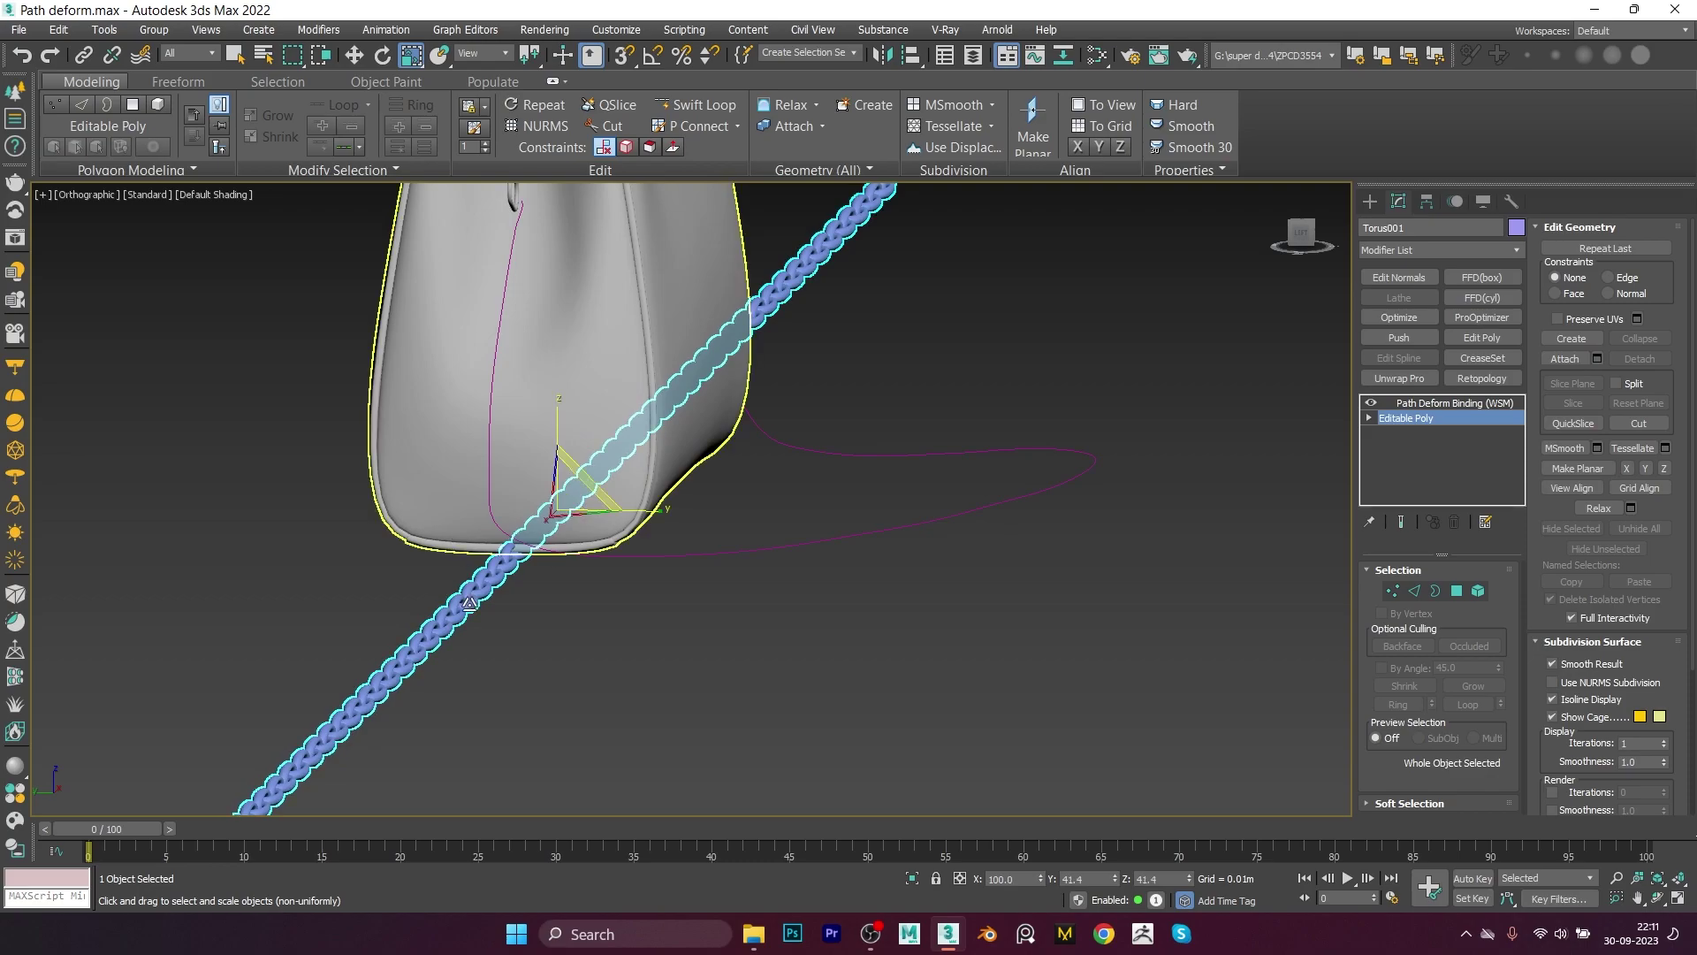
pyautogui.scroll(3, 476, 601)
pyautogui.scroll(-3, 884, 532)
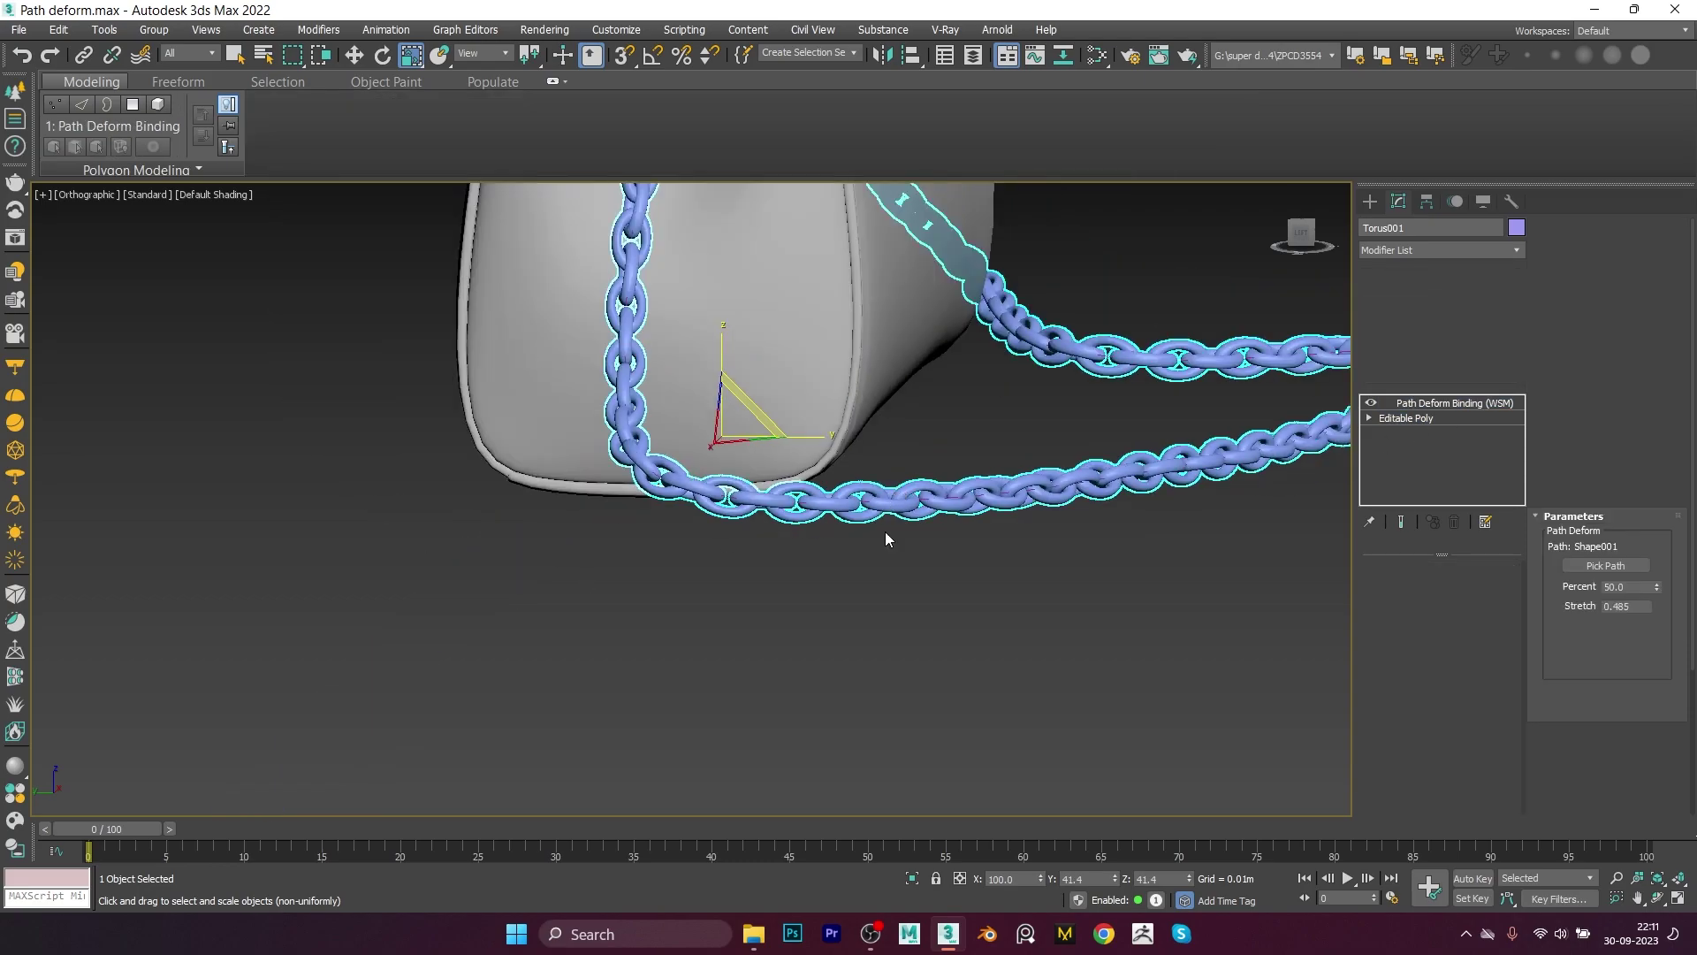
pyautogui.moveTo(883, 532)
pyautogui.keyDown('alt'); pyautogui.mouseDown(button='middle')
pyautogui.moveTo(822, 596)
pyautogui.moveTo(972, 583)
pyautogui.moveTo(536, 631)
pyautogui.mouseUp(button='middle'); pyautogui.keyUp('alt')
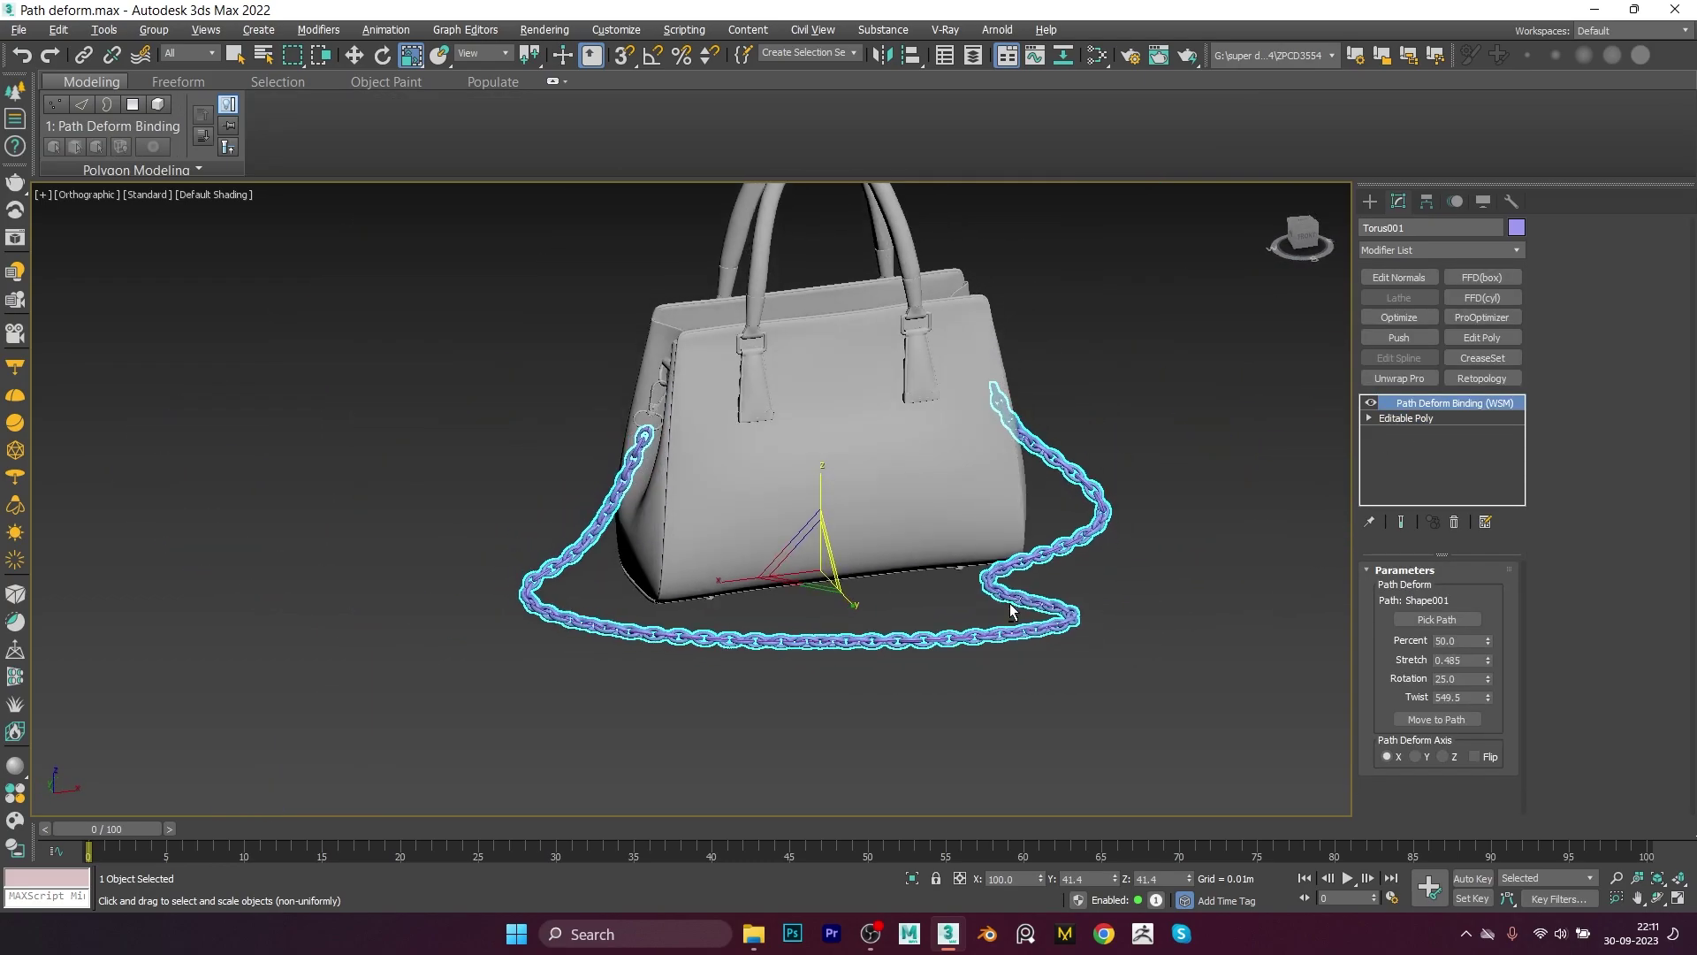
pyautogui.scroll(3, 536, 631)
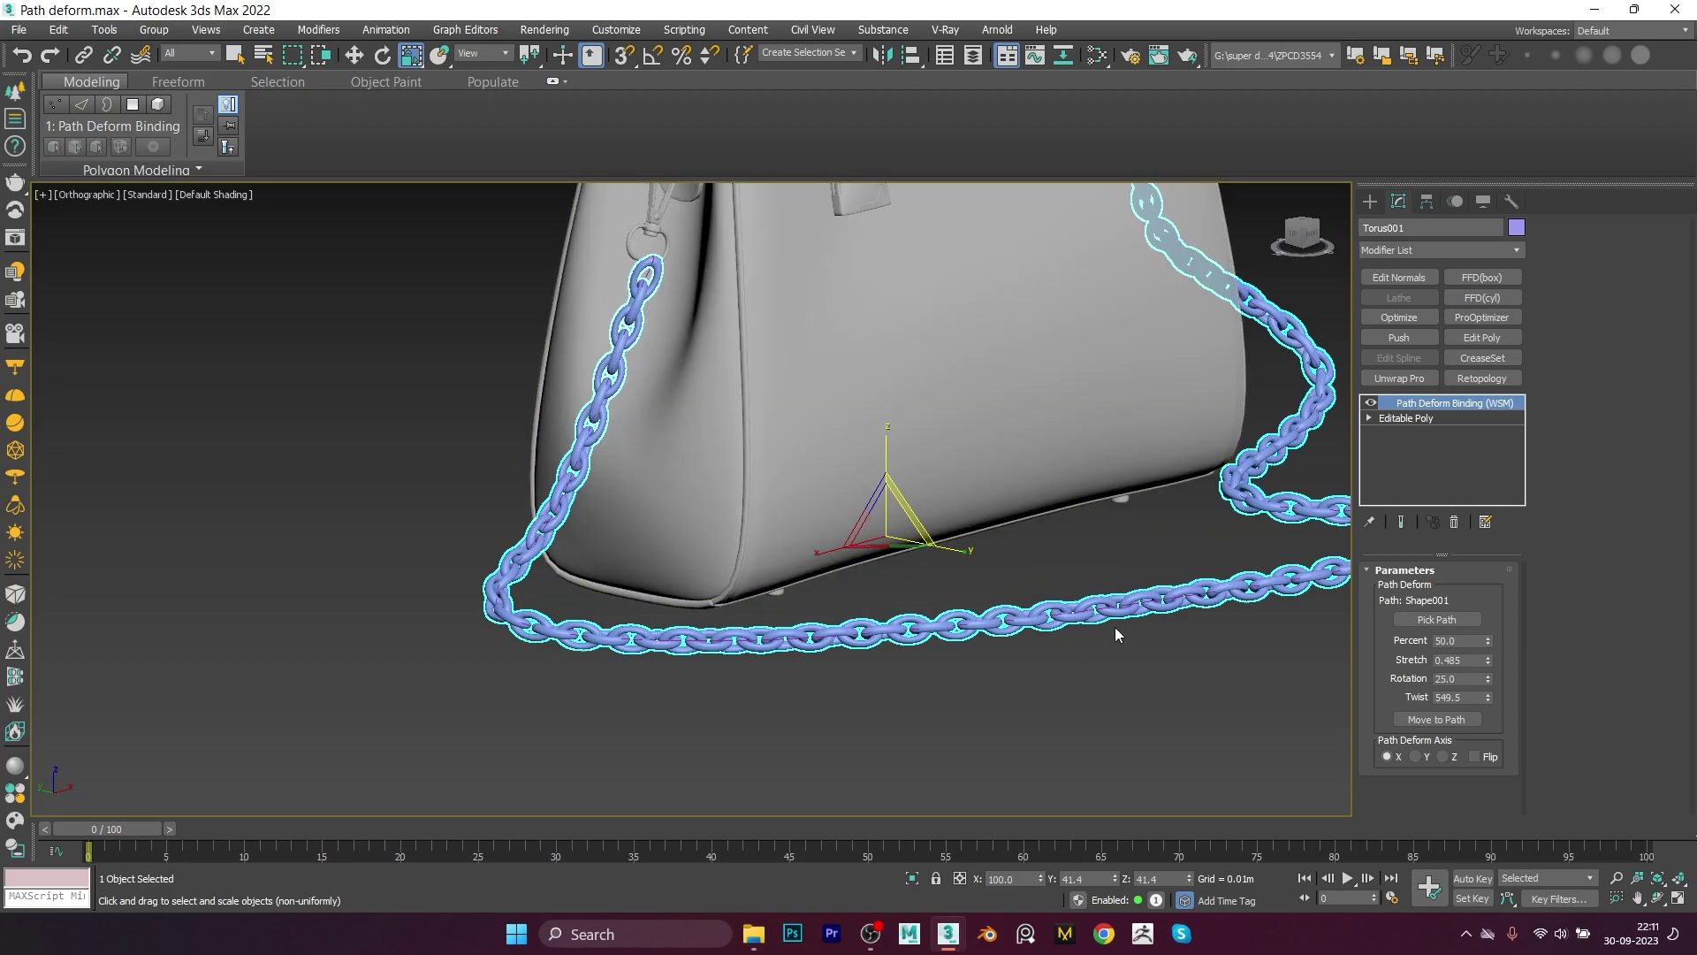
pyautogui.scroll(2, 1116, 627)
pyautogui.scroll(-3, 1094, 672)
pyautogui.scroll(-2, 1136, 679)
# Step: Reselect the chain and confirm its light grey Object Color
pyautogui.moveTo(1137, 679)
pyautogui.keyDown('alt'); pyautogui.mouseDown(button='middle')
pyautogui.moveTo(1066, 712)
pyautogui.moveTo(1182, 724)
pyautogui.moveTo(1158, 569)
pyautogui.moveTo(1075, 601)
pyautogui.mouseUp(button='middle'); pyautogui.keyUp('alt')
pyautogui.click(1066, 713)
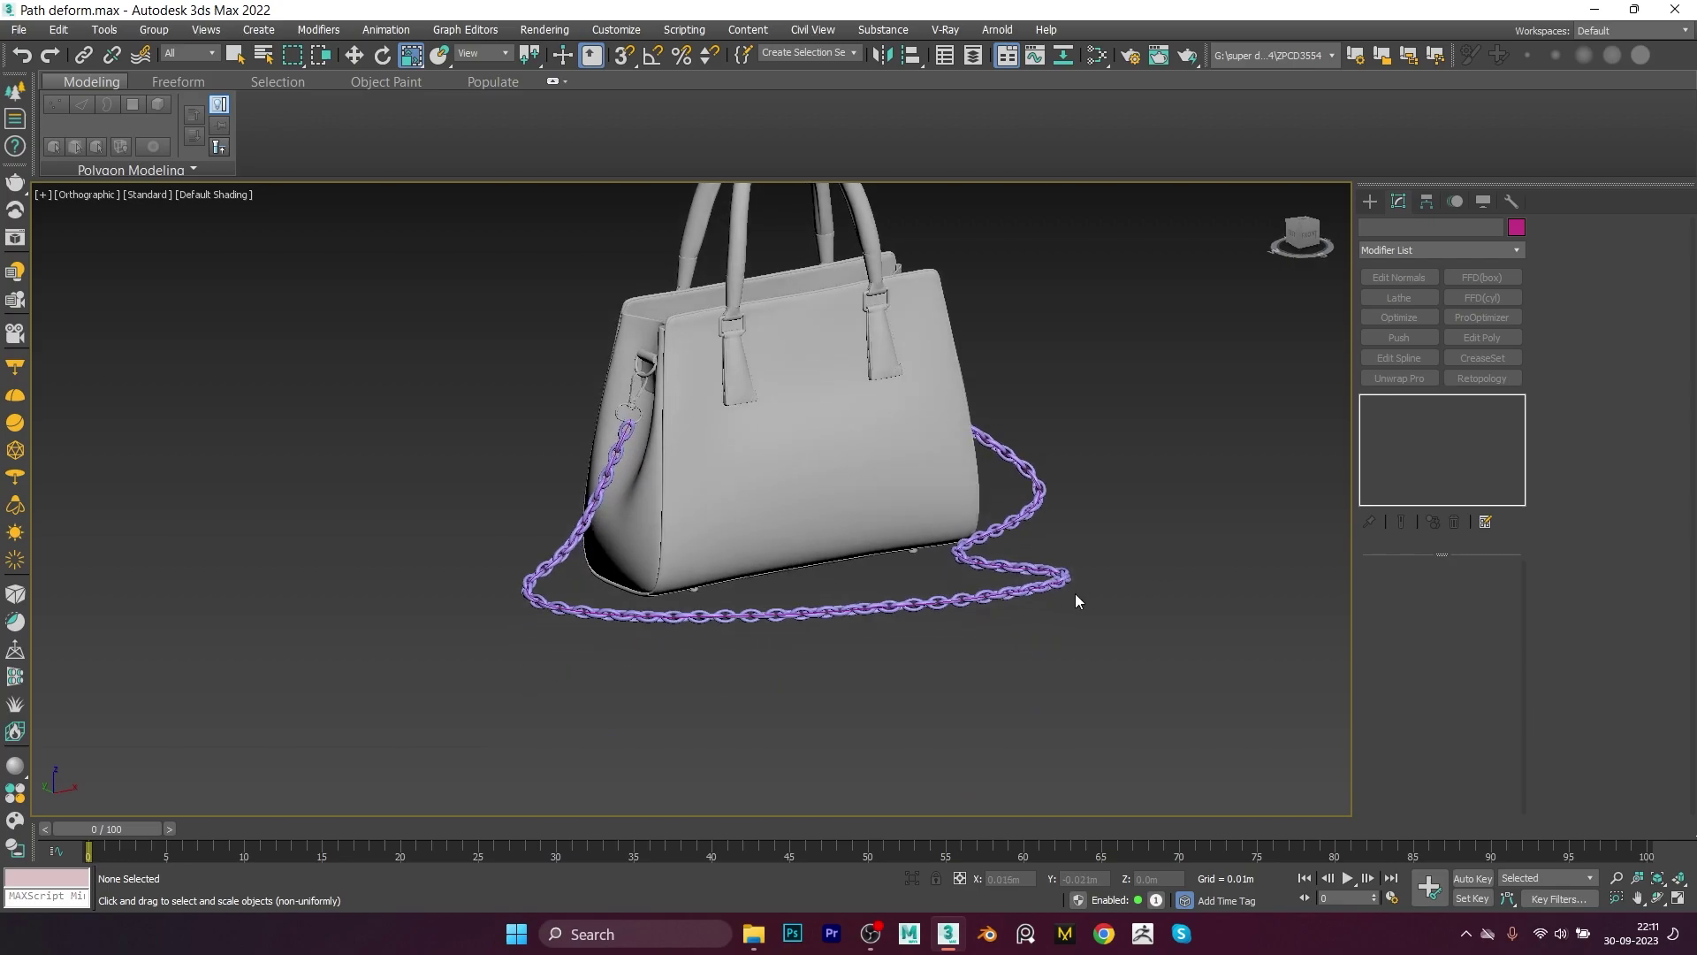
pyautogui.click(1071, 587)
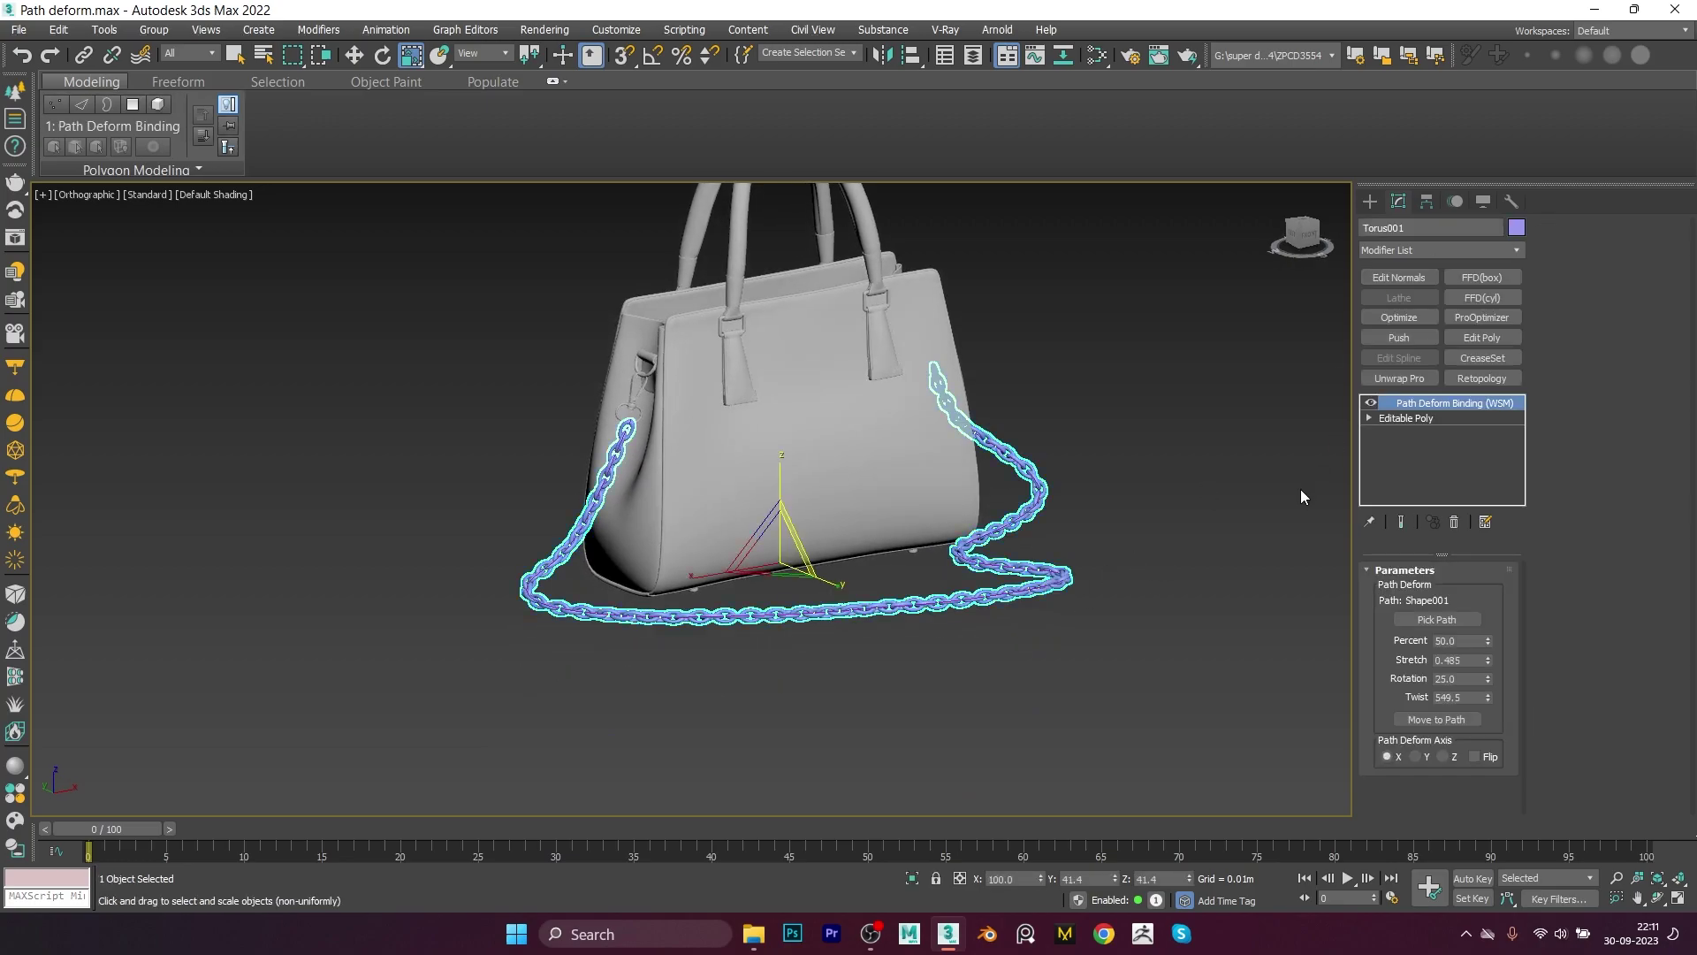
pyautogui.click(1517, 227)
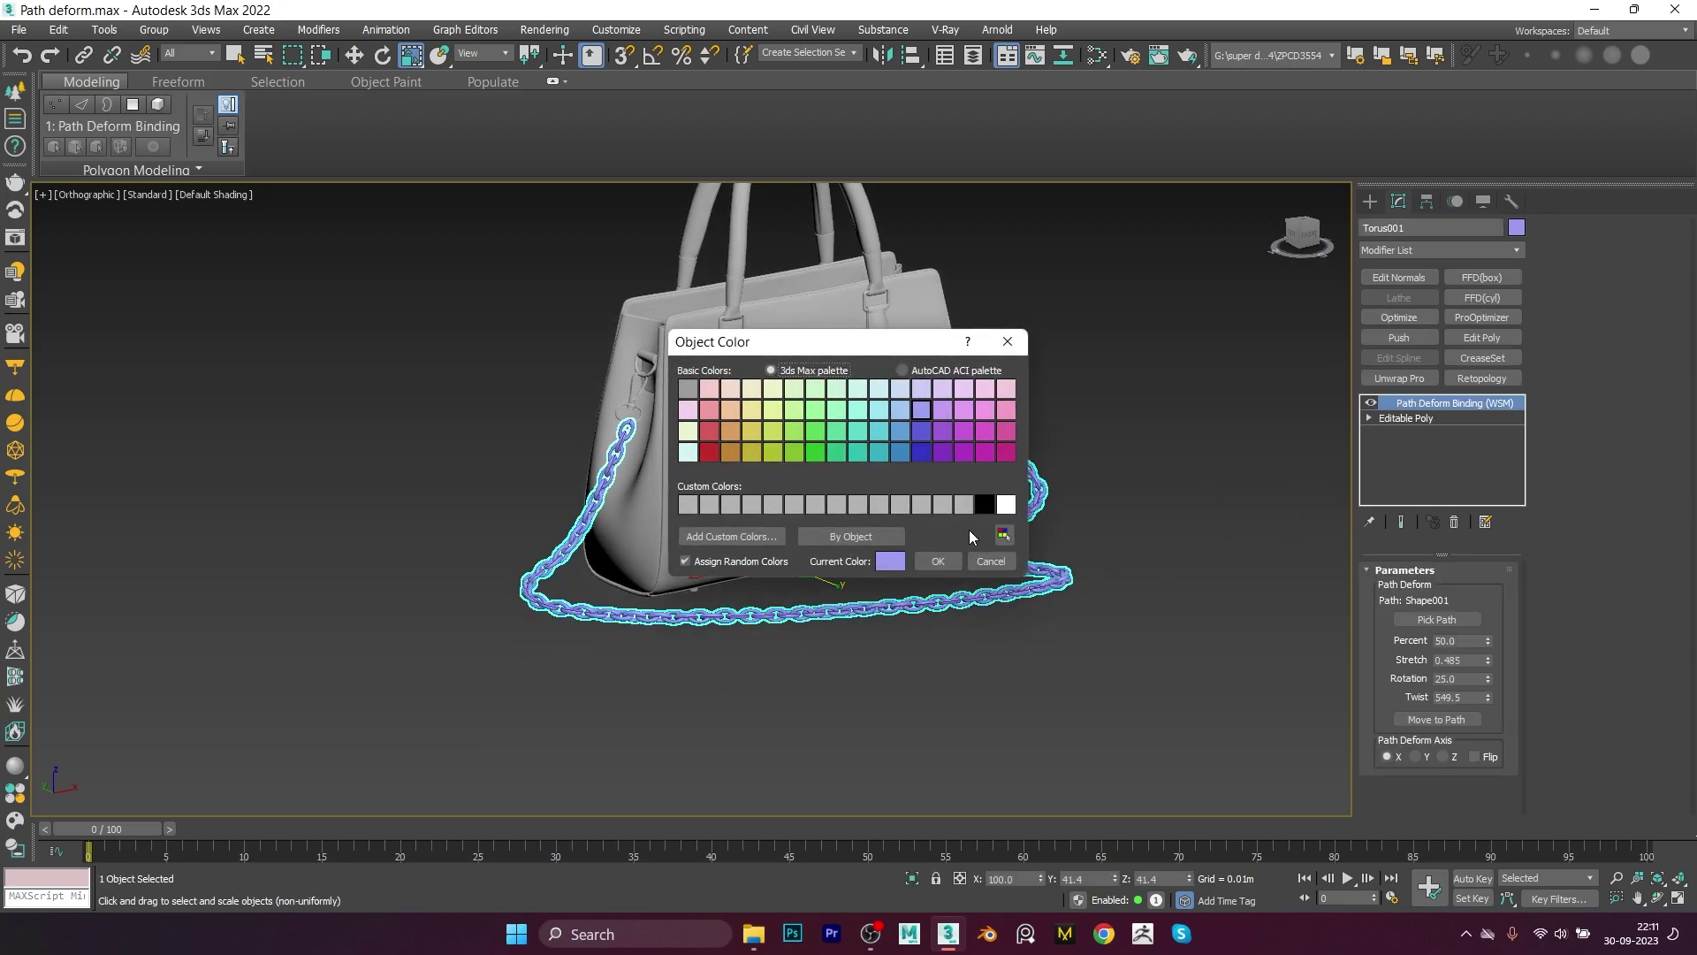
pyautogui.click(938, 561)
pyautogui.click(1026, 660)
pyautogui.scroll(3, 852, 728)
pyautogui.scroll(3, 820, 491)
pyautogui.scroll(-5, 820, 491)
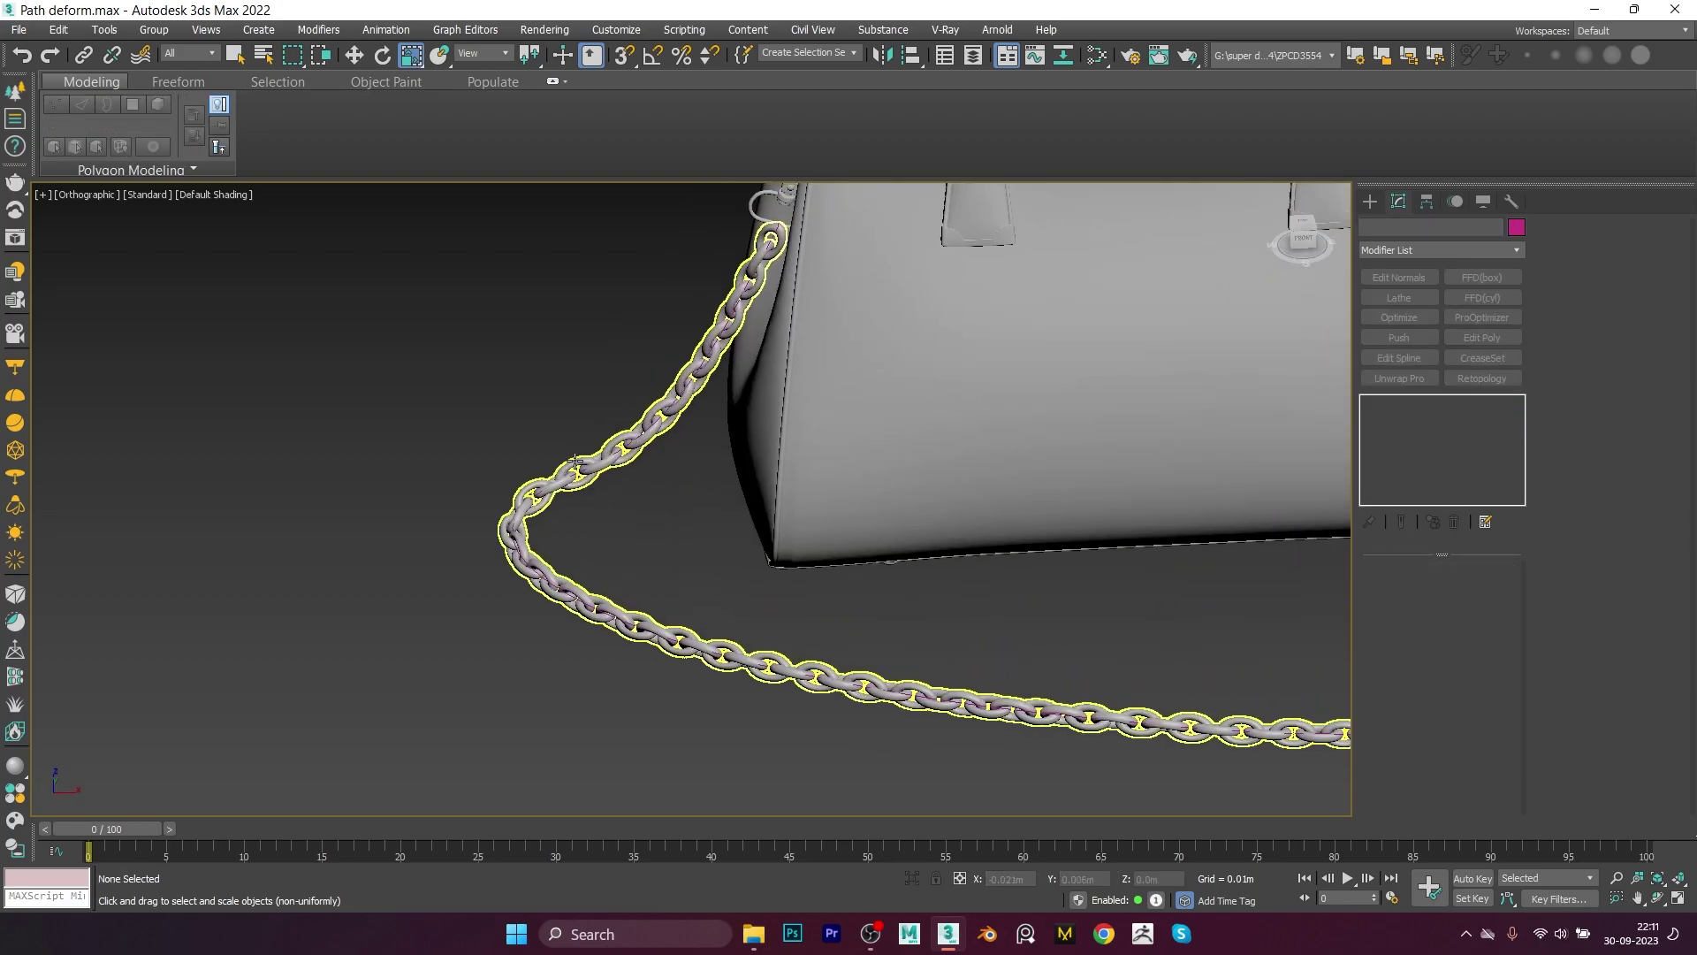
pyautogui.keyDown('alt'); pyautogui.moveTo(774, 568); pyautogui.dragTo(726, 581, button='middle'); pyautogui.keyUp('alt')
pyautogui.press('f')
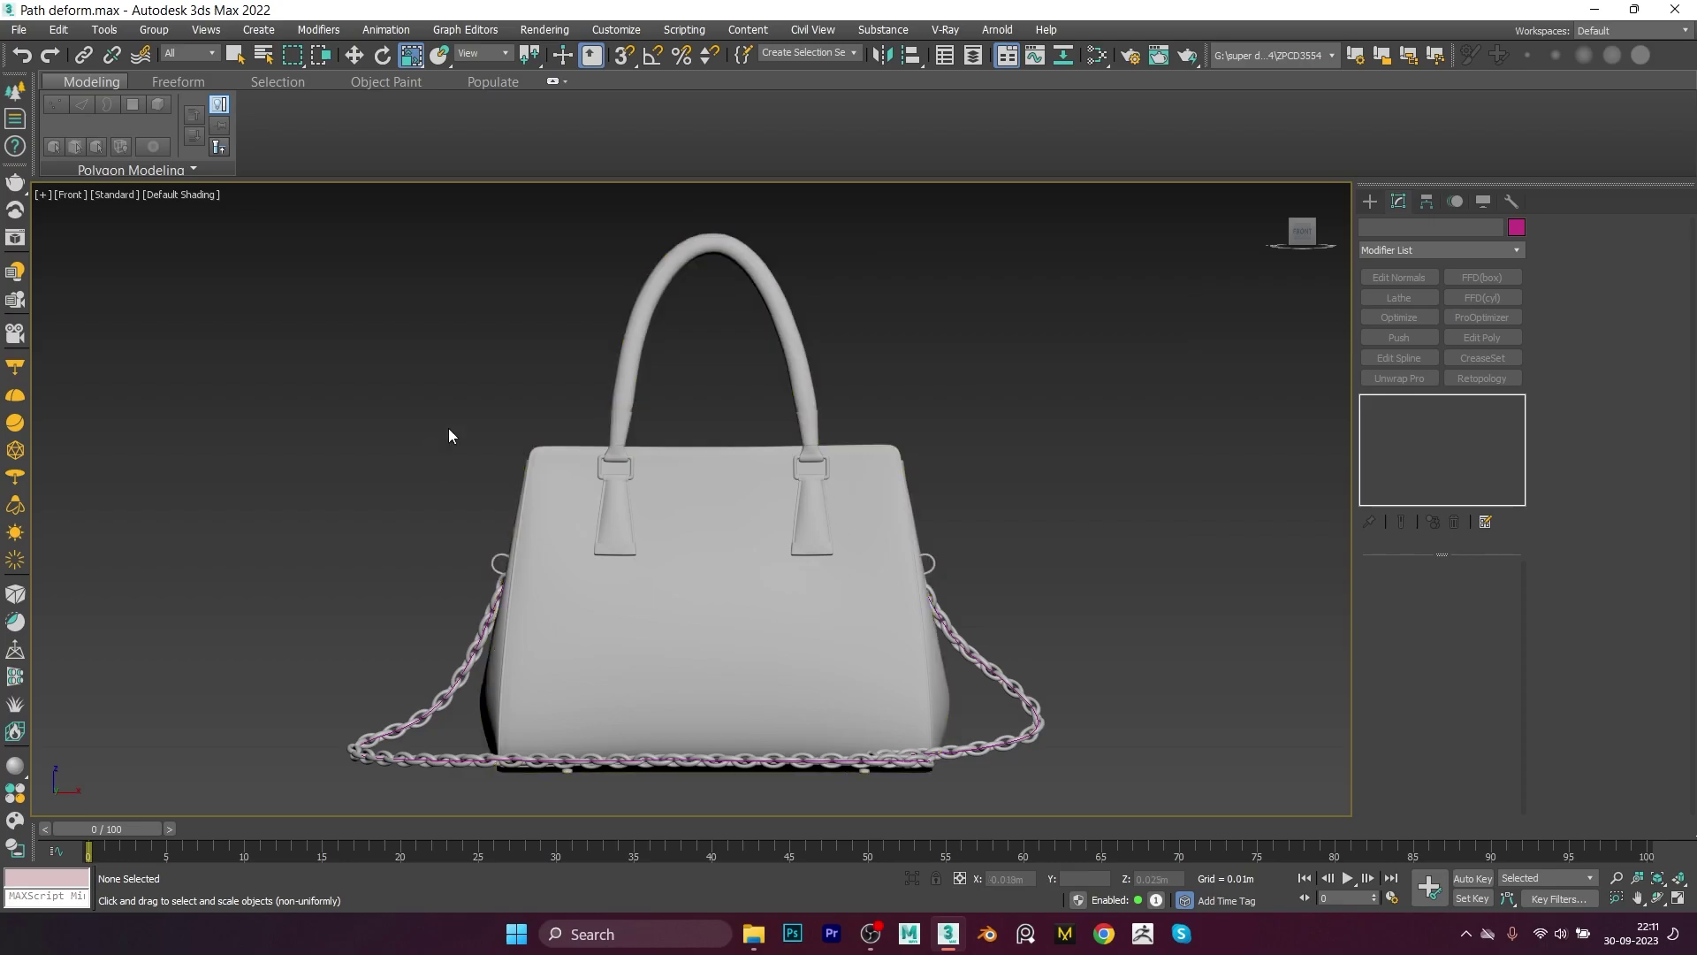
pyautogui.scroll(-2, 501, 460)
pyautogui.moveTo(501, 460)
pyautogui.keyDown('alt'); pyautogui.mouseDown(button='middle')
pyautogui.moveTo(803, 719)
pyautogui.moveTo(771, 618)
pyautogui.mouseUp(button='middle'); pyautogui.keyUp('alt')
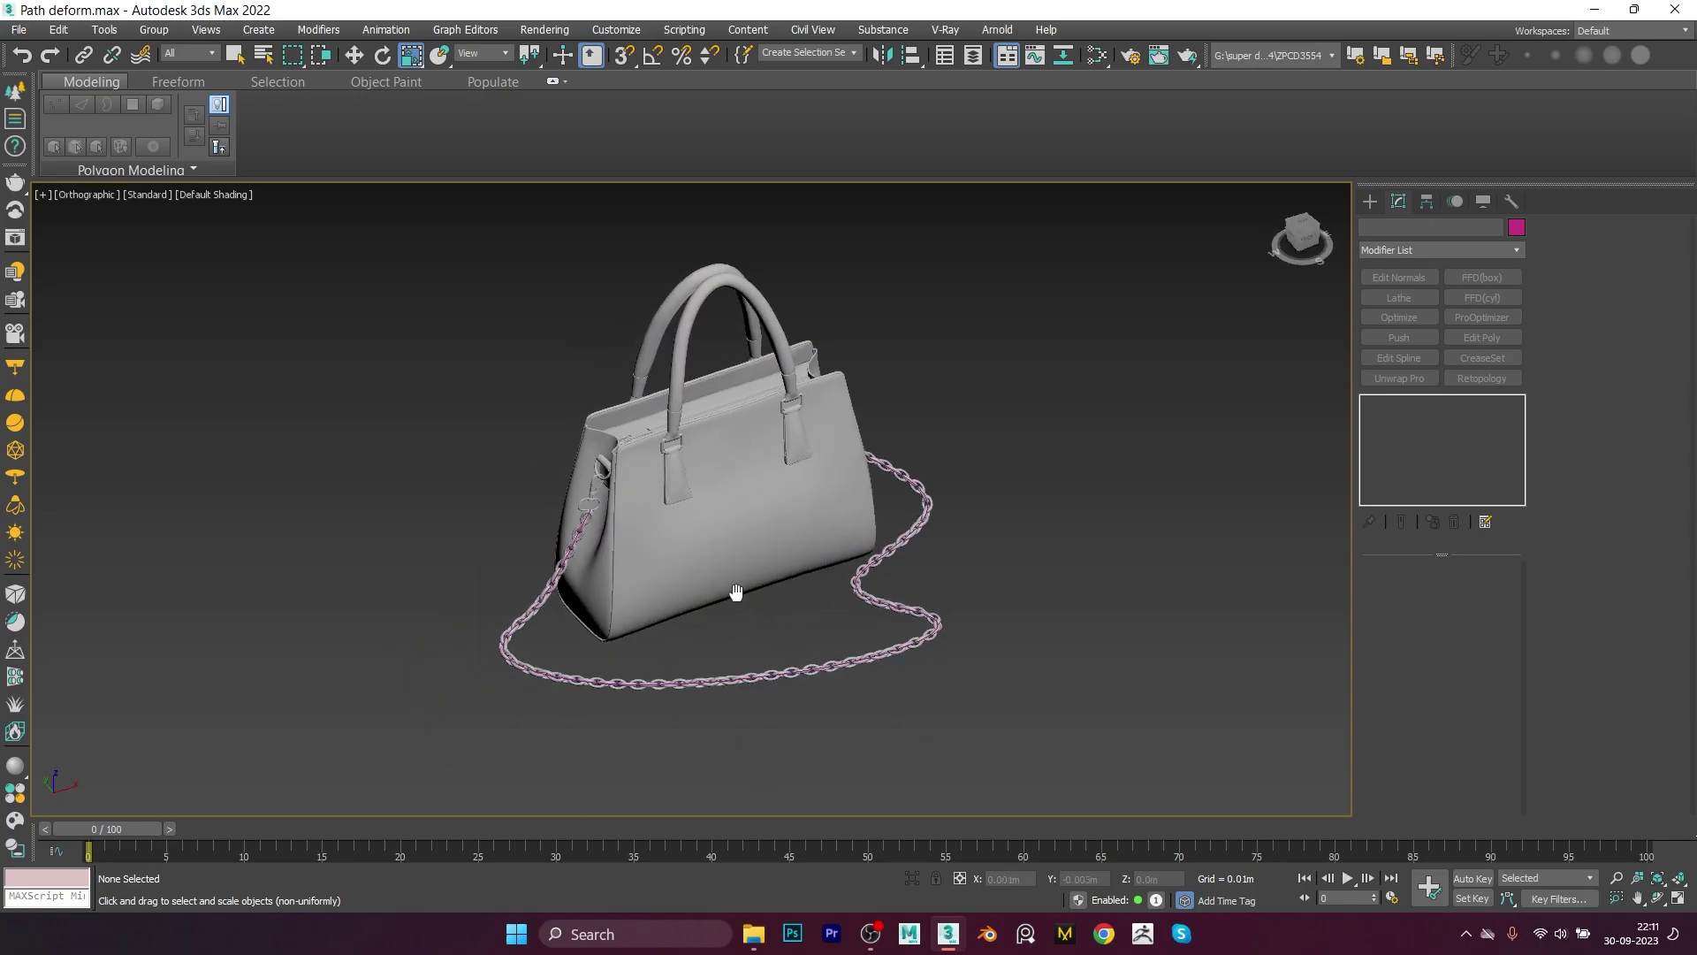
pyautogui.scroll(3, 729, 610)
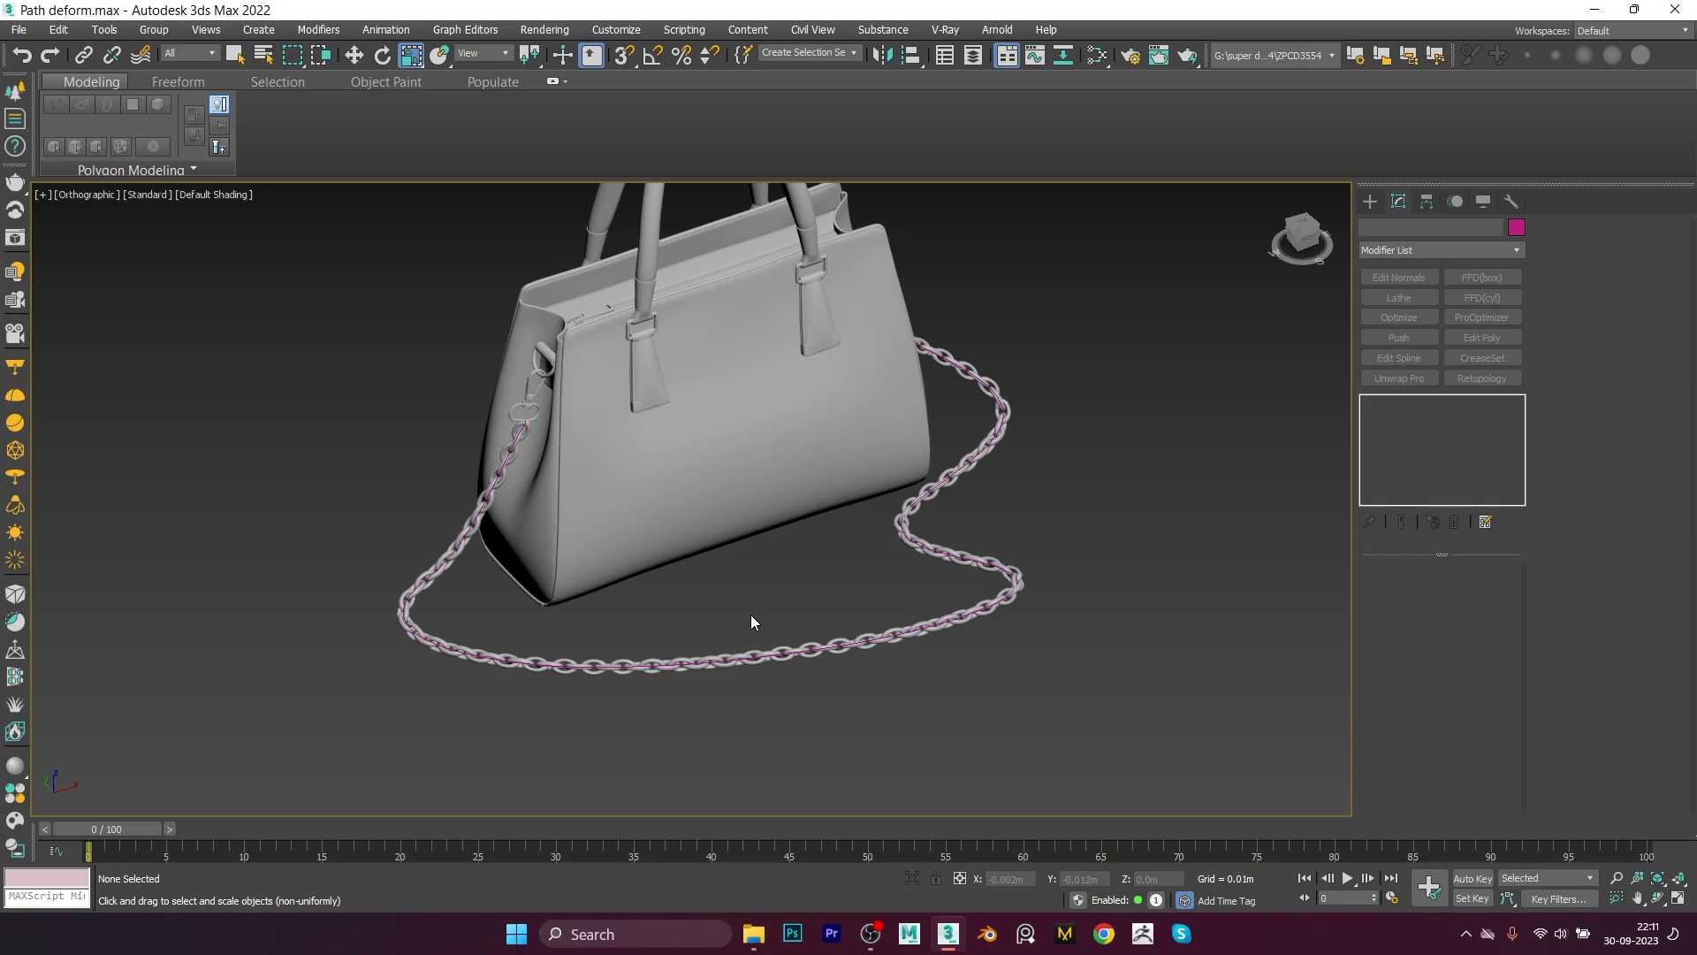
pyautogui.scroll(-2, 750, 614)
pyautogui.moveTo(760, 564)
pyautogui.keyDown('alt'); pyautogui.mouseDown(button='middle')
pyautogui.moveTo(691, 527)
pyautogui.moveTo(680, 638)
pyautogui.moveTo(909, 607)
pyautogui.moveTo(765, 567)
pyautogui.mouseUp(button='middle'); pyautogui.keyUp('alt')
# Step: Create a standard Cylinder beside the bag
pyautogui.rightClick(787, 565)
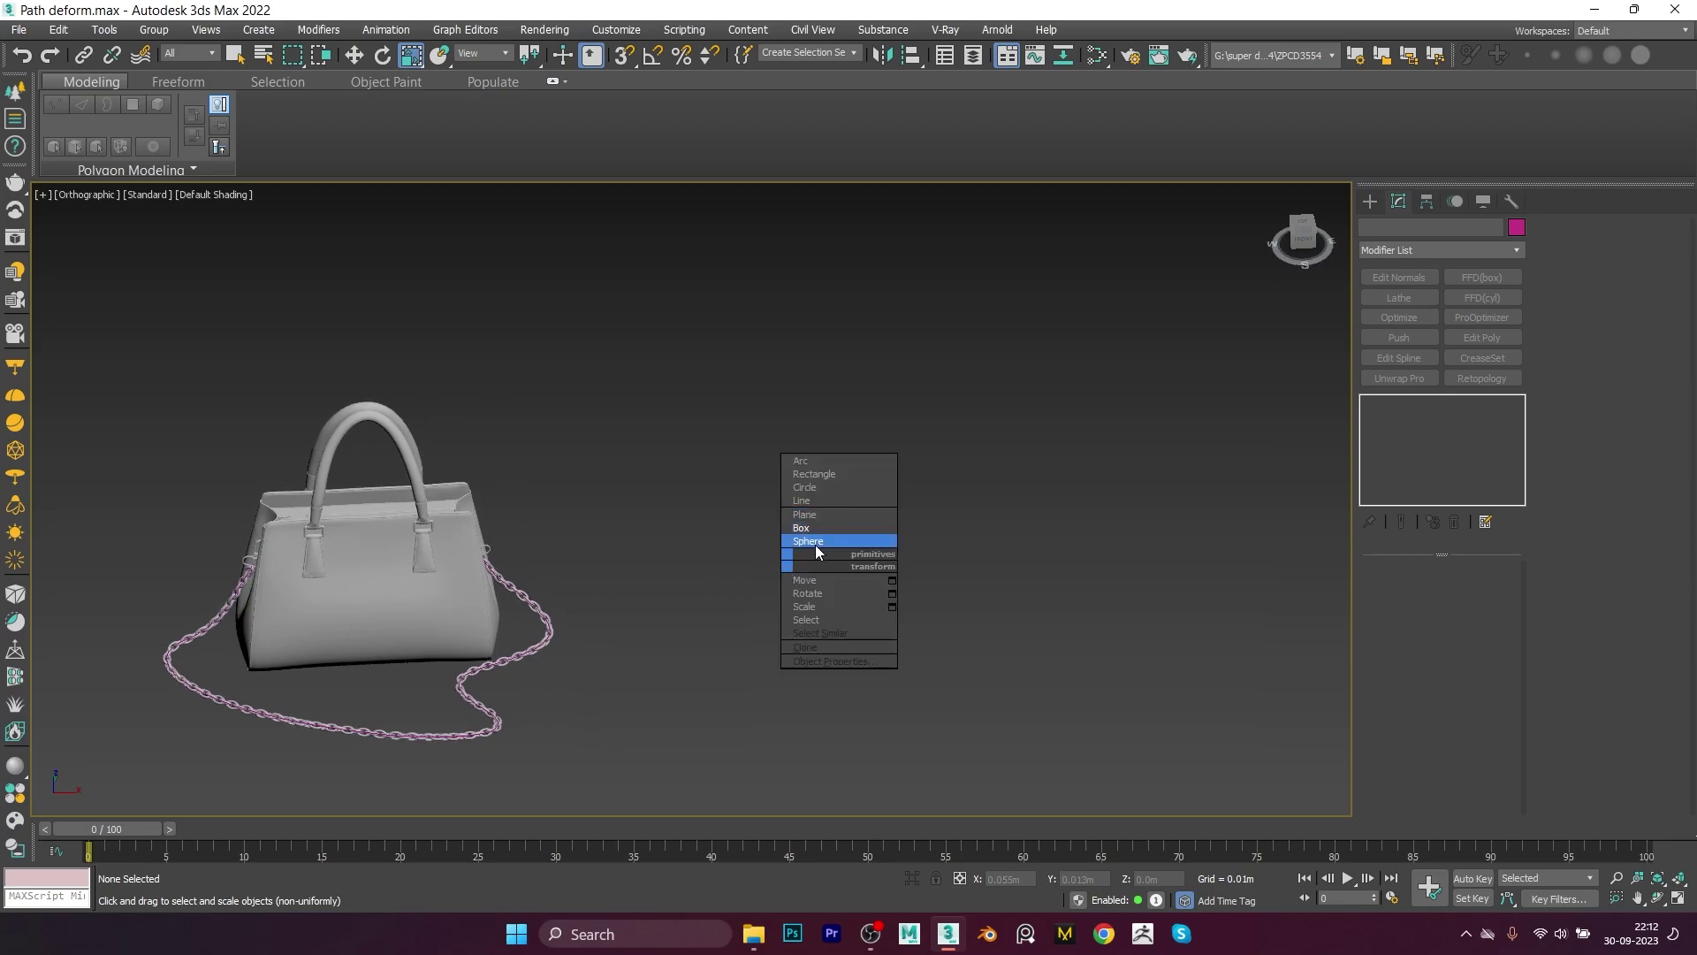
pyautogui.click(808, 541)
pyautogui.click(1399, 363)
pyautogui.moveTo(789, 619); pyautogui.dragTo(901, 619)
pyautogui.click(853, 522)
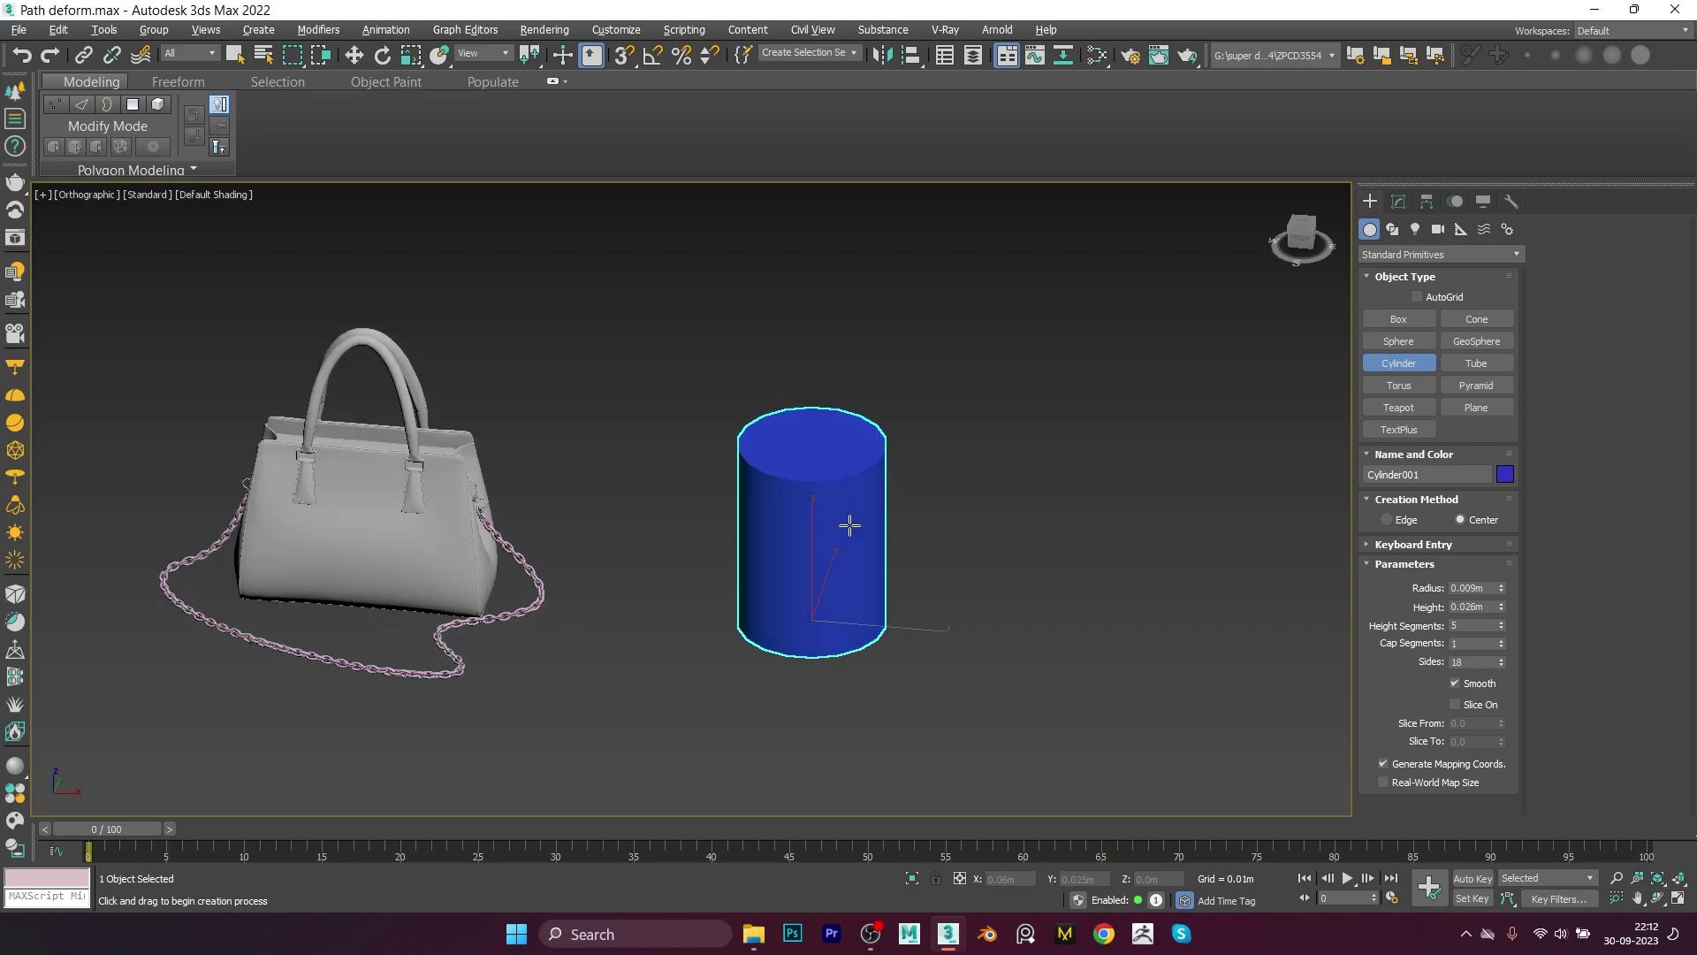
pyautogui.keyDown('alt'); pyautogui.moveTo(800, 513); pyautogui.dragTo(1281, 444, button='middle'); pyautogui.keyUp('alt')
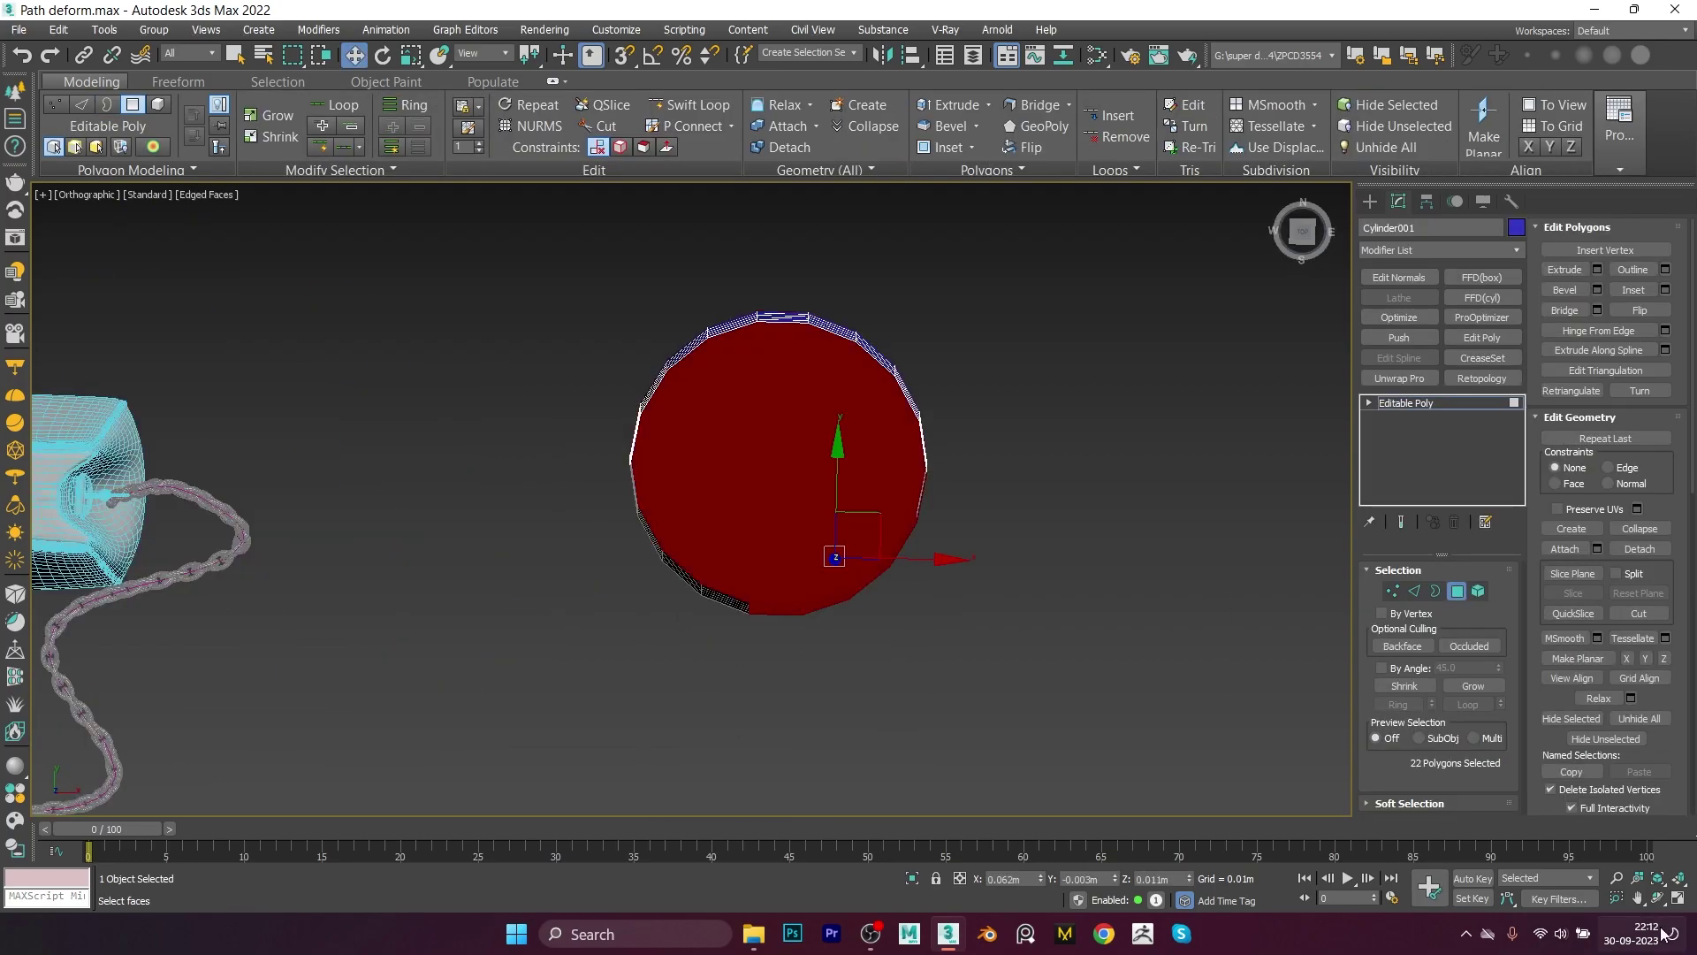
# Step: Remove the cylinder's top polygon and add a Turn to Patch modifier
pyautogui.press('4')
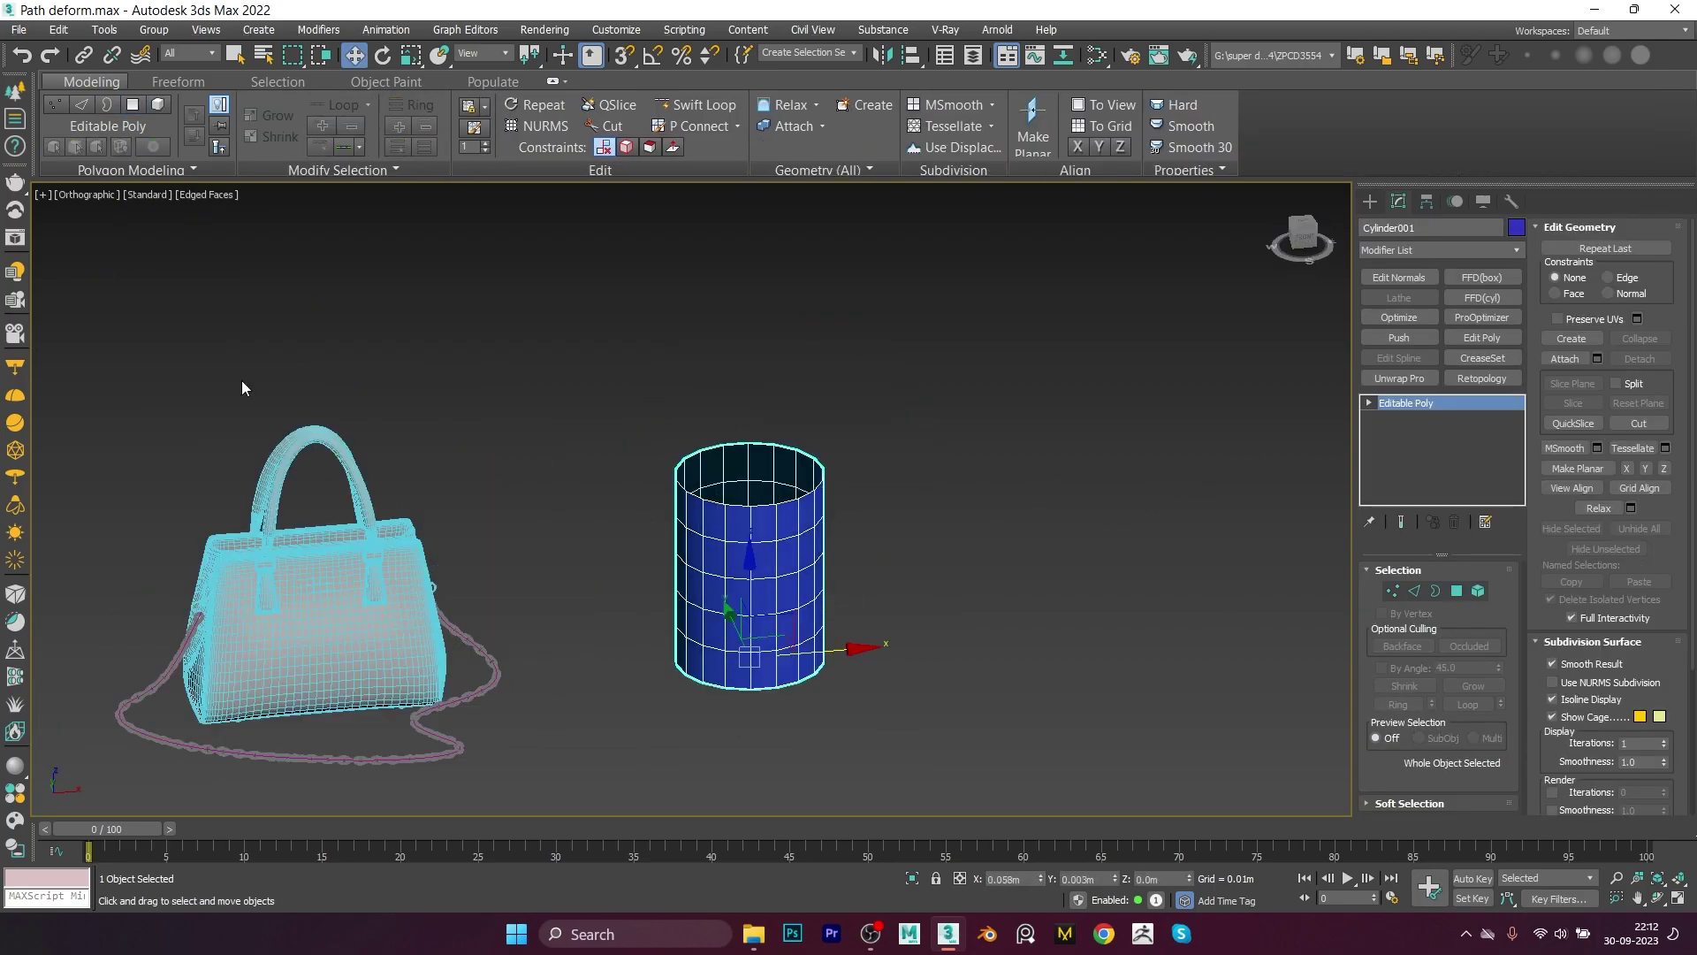
pyautogui.click(334, 28)
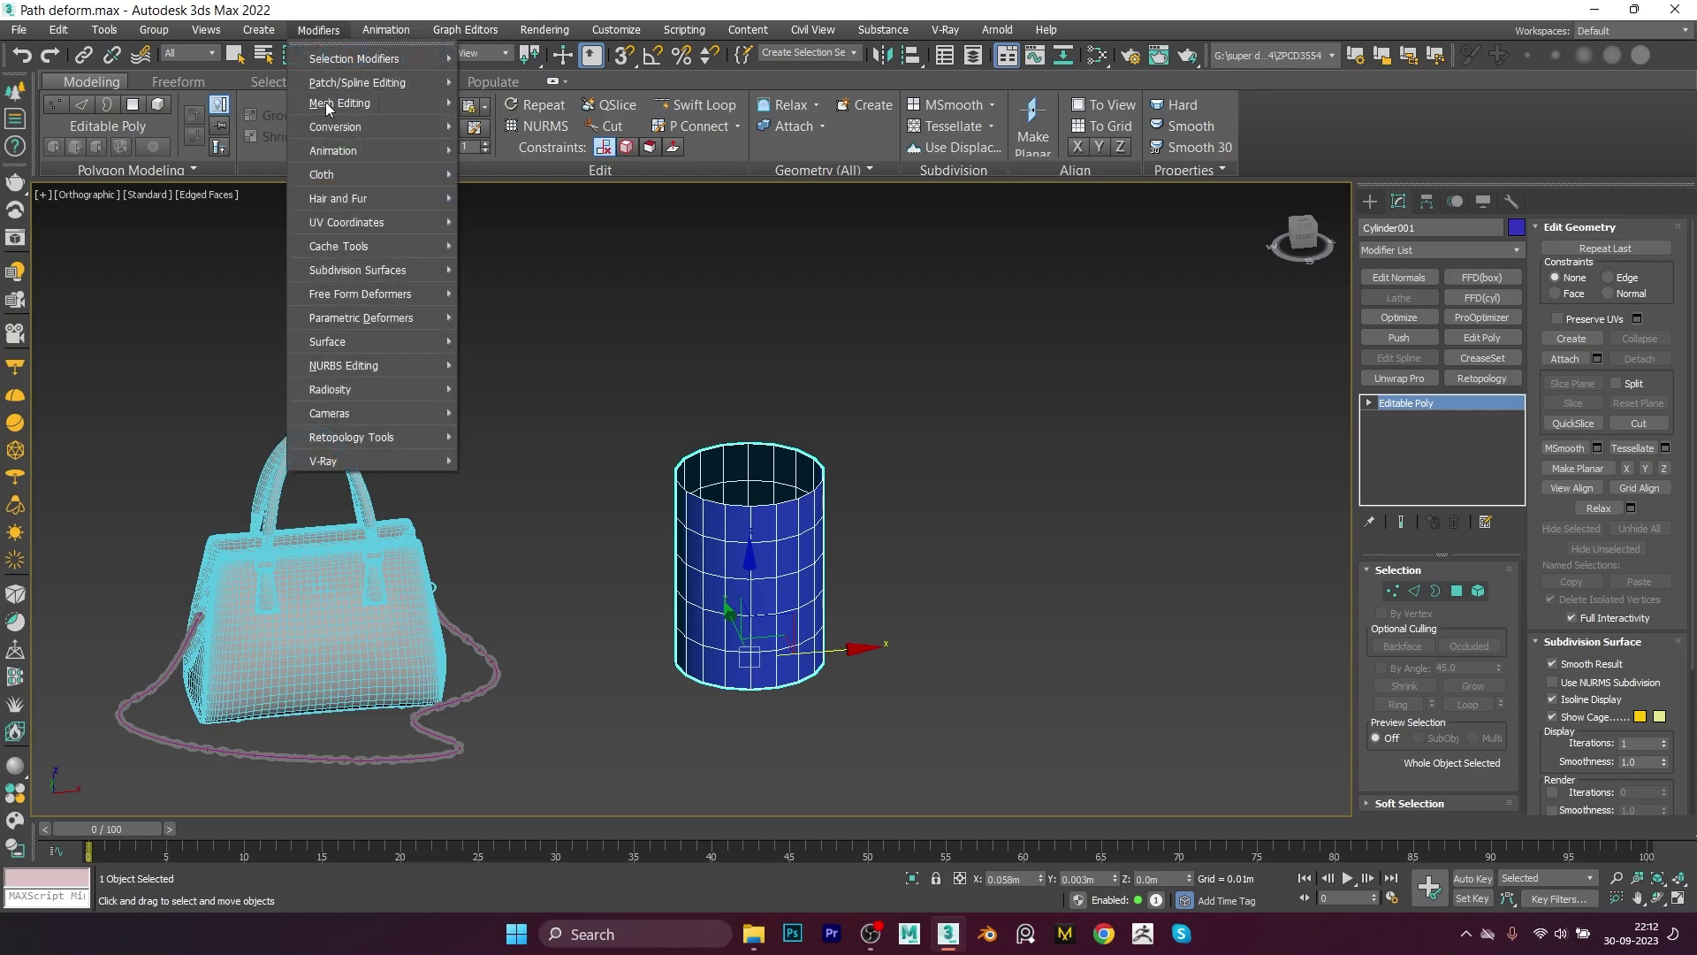
pyautogui.moveTo(335, 125)
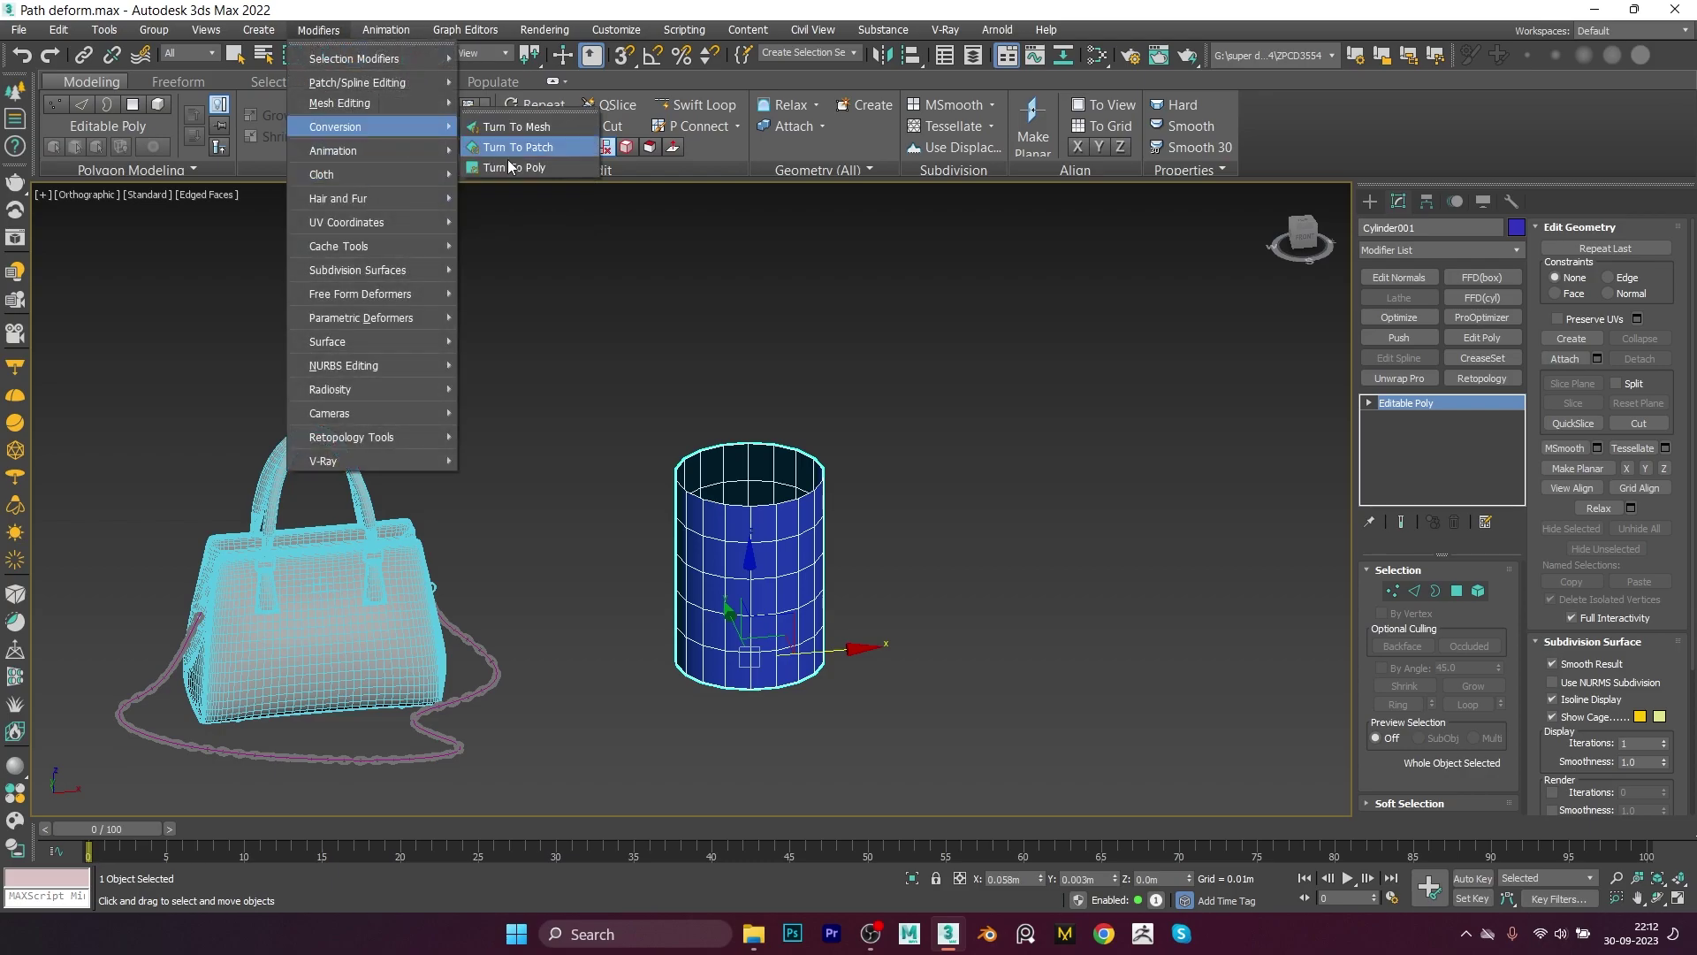
pyautogui.click(523, 149)
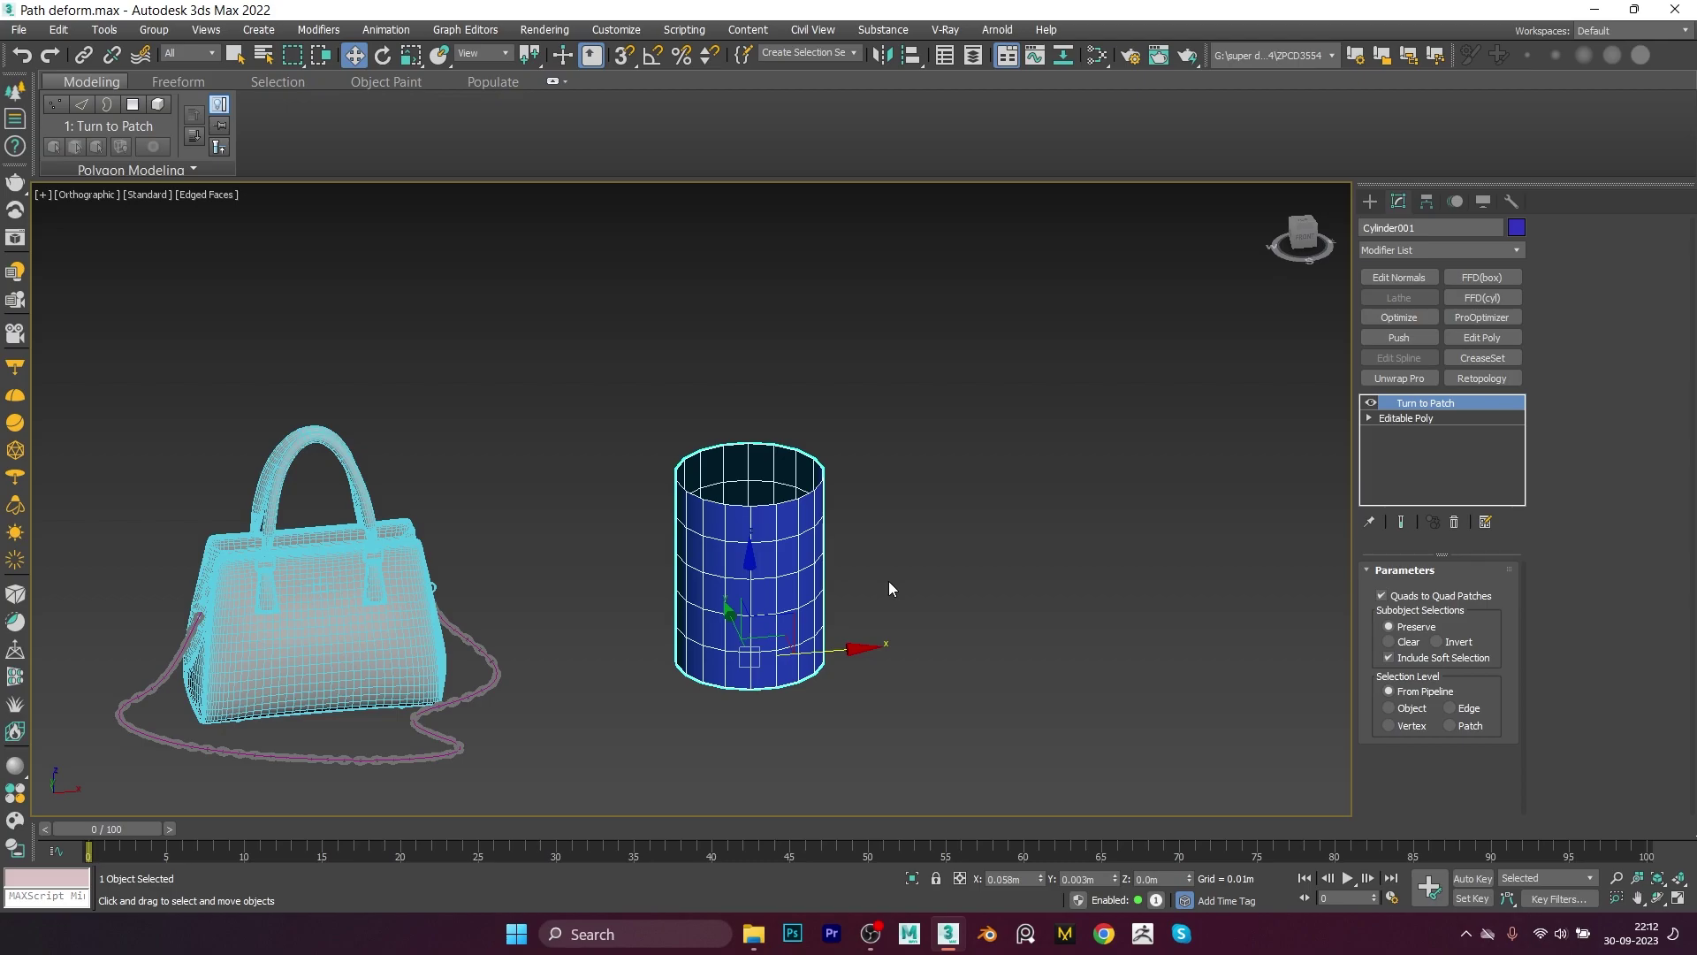
pyautogui.keyDown('alt'); pyautogui.moveTo(889, 581); pyautogui.dragTo(889, 535, button='middle'); pyautogui.keyUp('alt')
pyautogui.click(1022, 453)
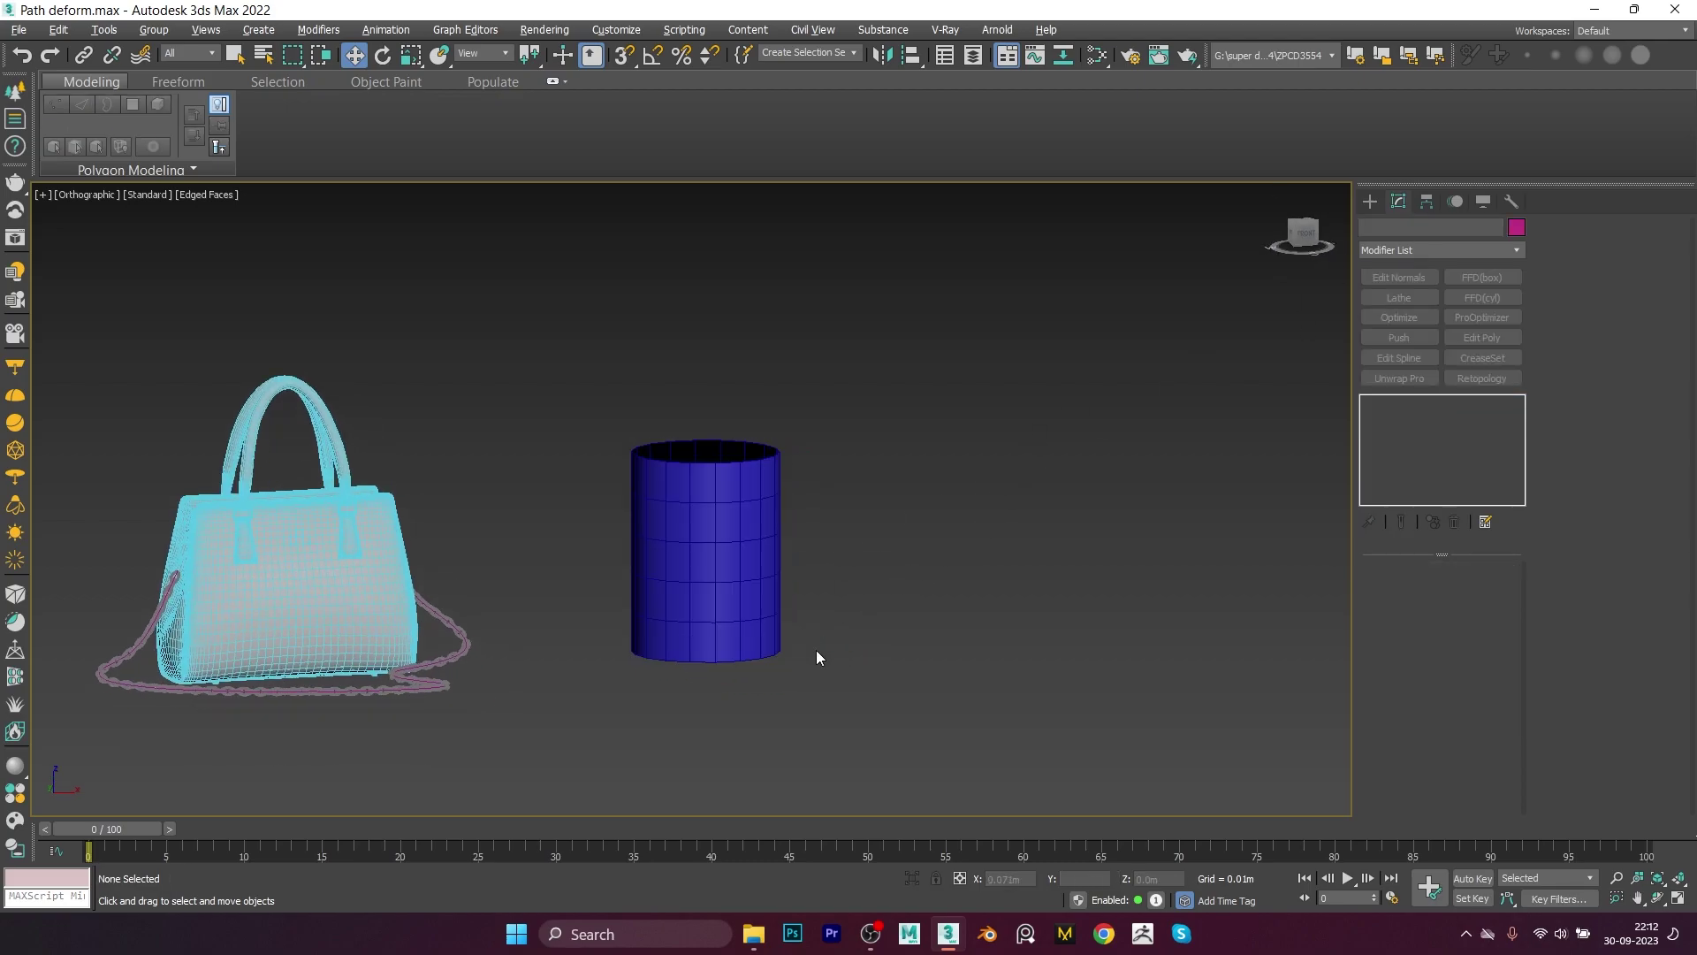
pyautogui.moveTo(815, 649)
pyautogui.keyDown('alt'); pyautogui.mouseDown(button='middle')
pyautogui.moveTo(914, 674)
pyautogui.moveTo(746, 555)
pyautogui.mouseUp(button='middle'); pyautogui.keyUp('alt')
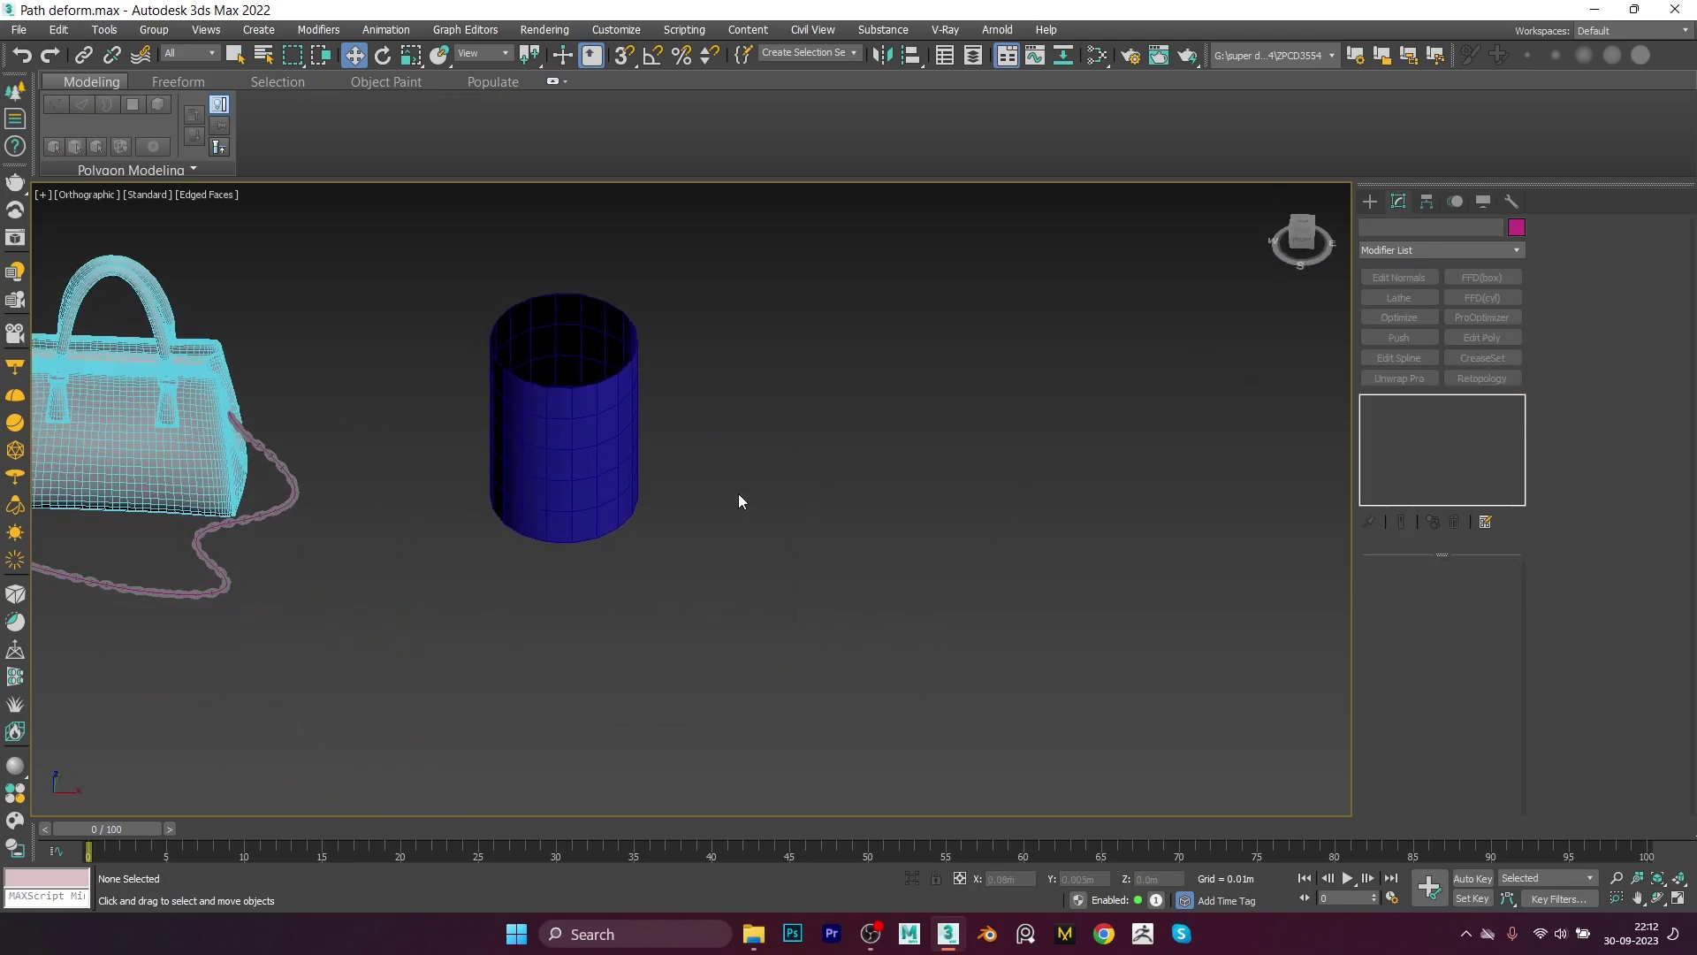
# Step: Draw a Plane beside the cylinder
pyautogui.rightClick(739, 493)
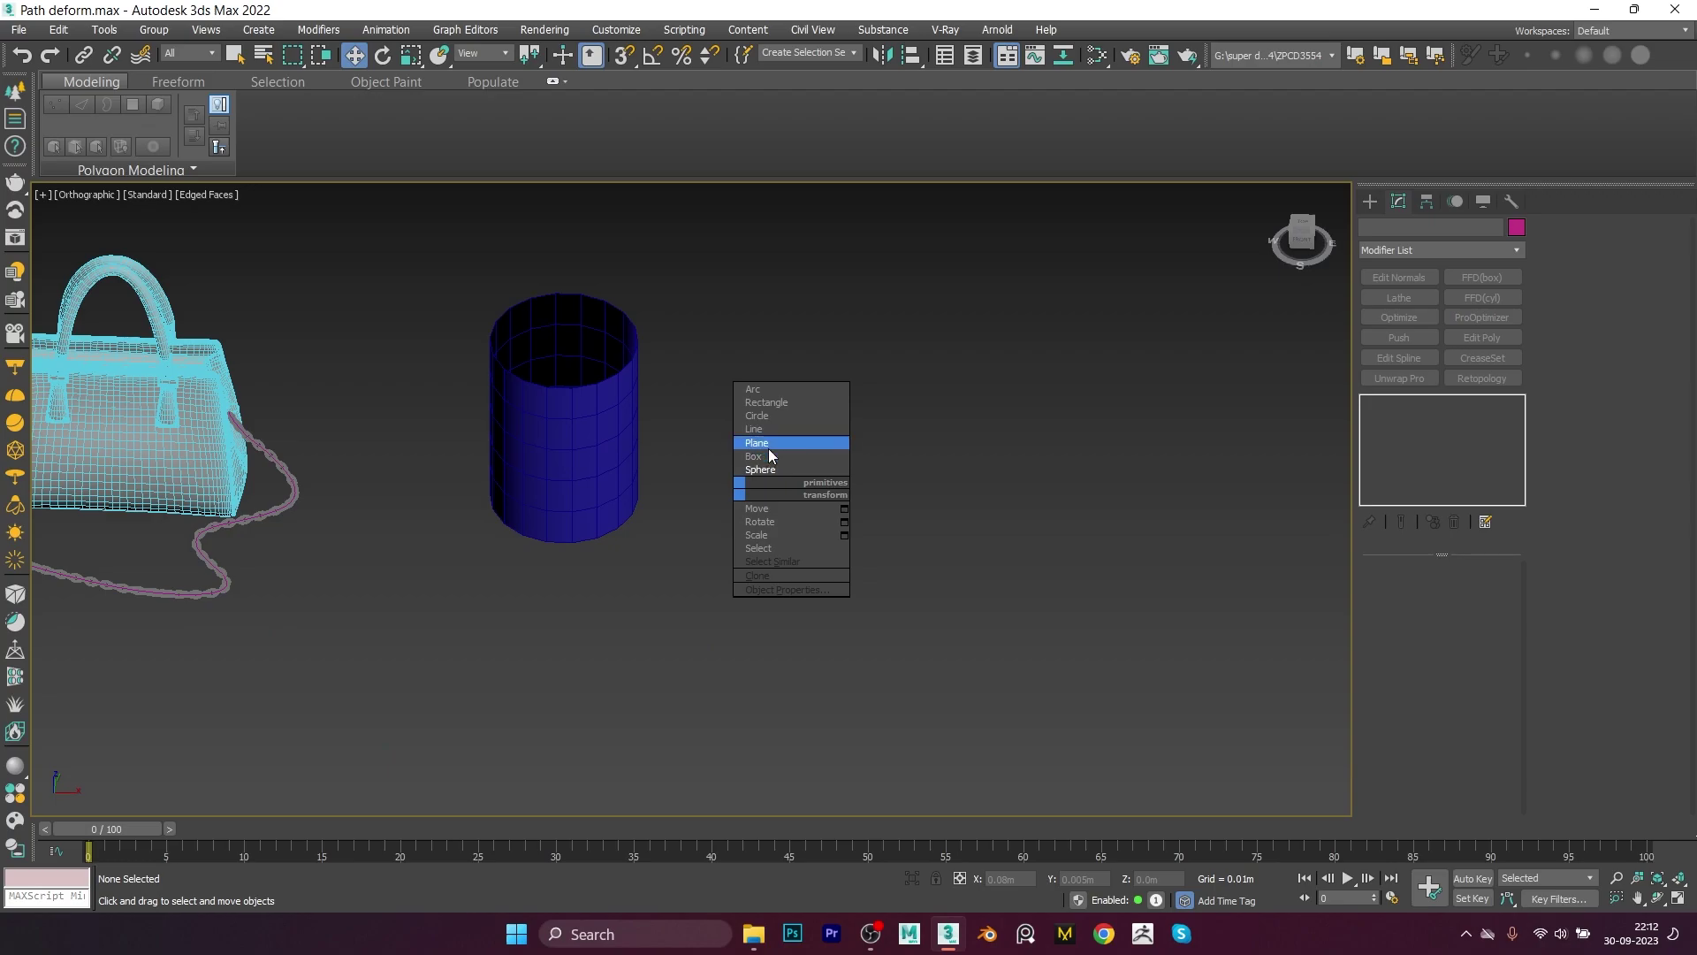
pyautogui.click(768, 446)
pyautogui.moveTo(731, 530)
pyautogui.mouseDown()
pyautogui.moveTo(891, 674)
pyautogui.moveTo(1048, 725)
pyautogui.mouseUp()
pyautogui.moveTo(1034, 707)
pyautogui.keyDown('alt'); pyautogui.mouseDown(button='middle')
pyautogui.moveTo(971, 638)
pyautogui.moveTo(896, 622)
pyautogui.mouseUp(button='middle'); pyautogui.keyUp('alt')
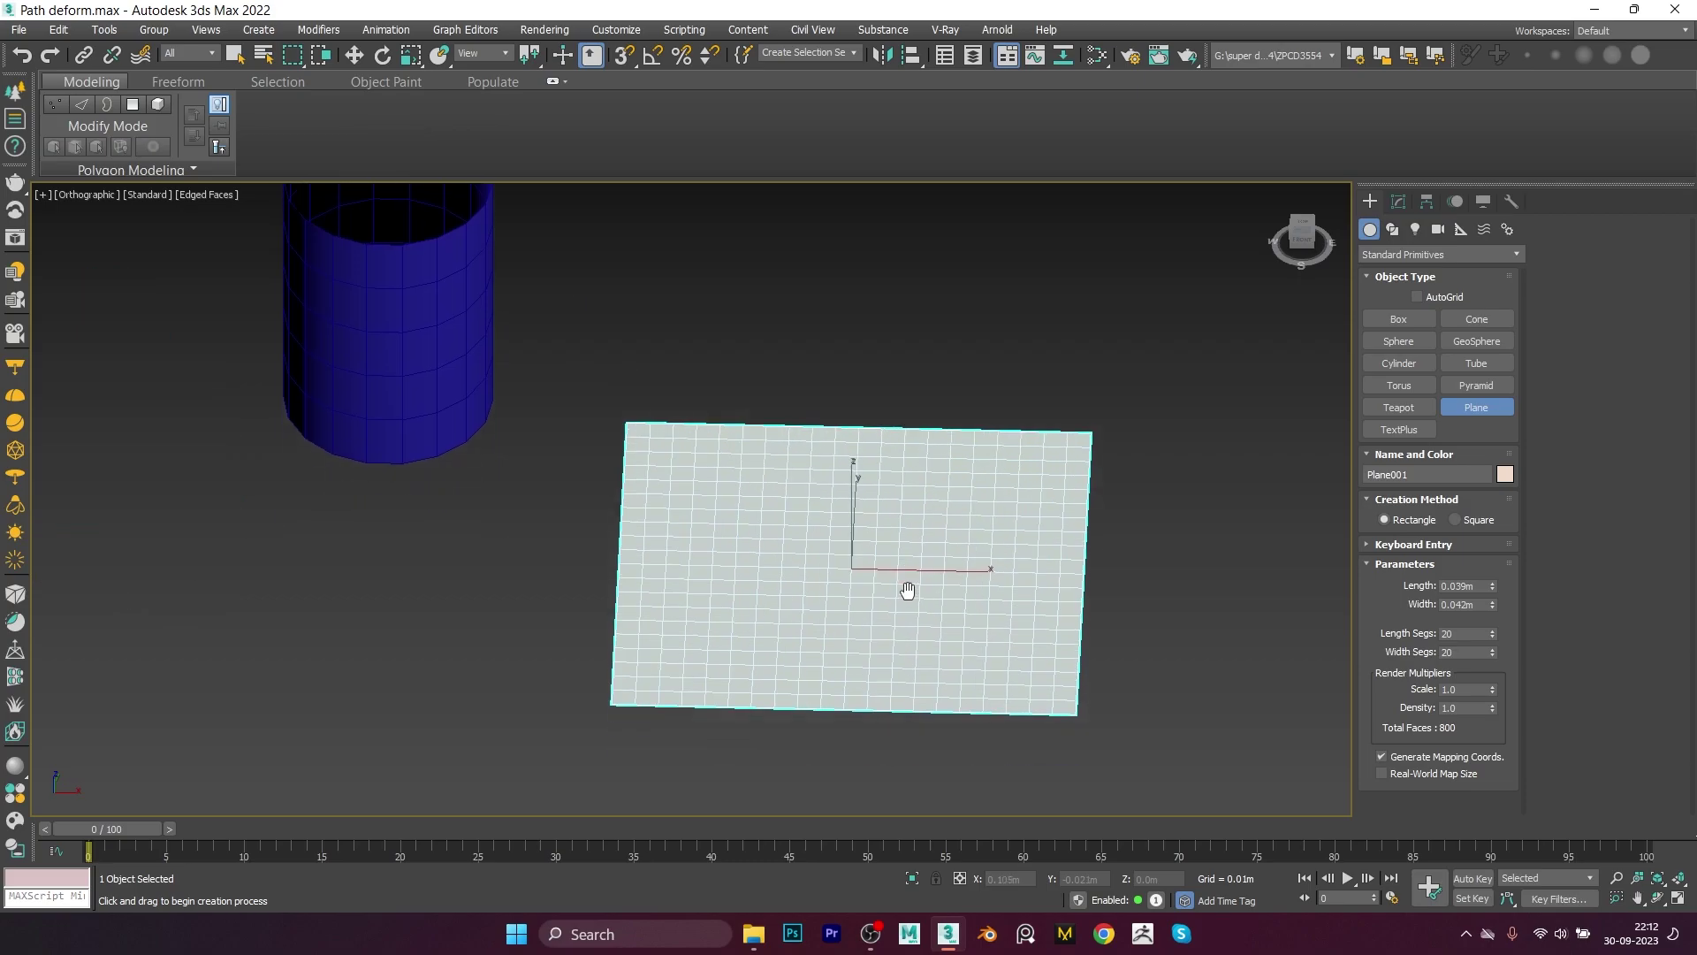
# Step: Convert the plane to Editable Poly and select all its polygons
pyautogui.rightClick(798, 527)
pyautogui.press('4')
pyautogui.hotkey('ctrl', 'a')
pyautogui.rightClick(786, 459)
pyautogui.click(690, 557)
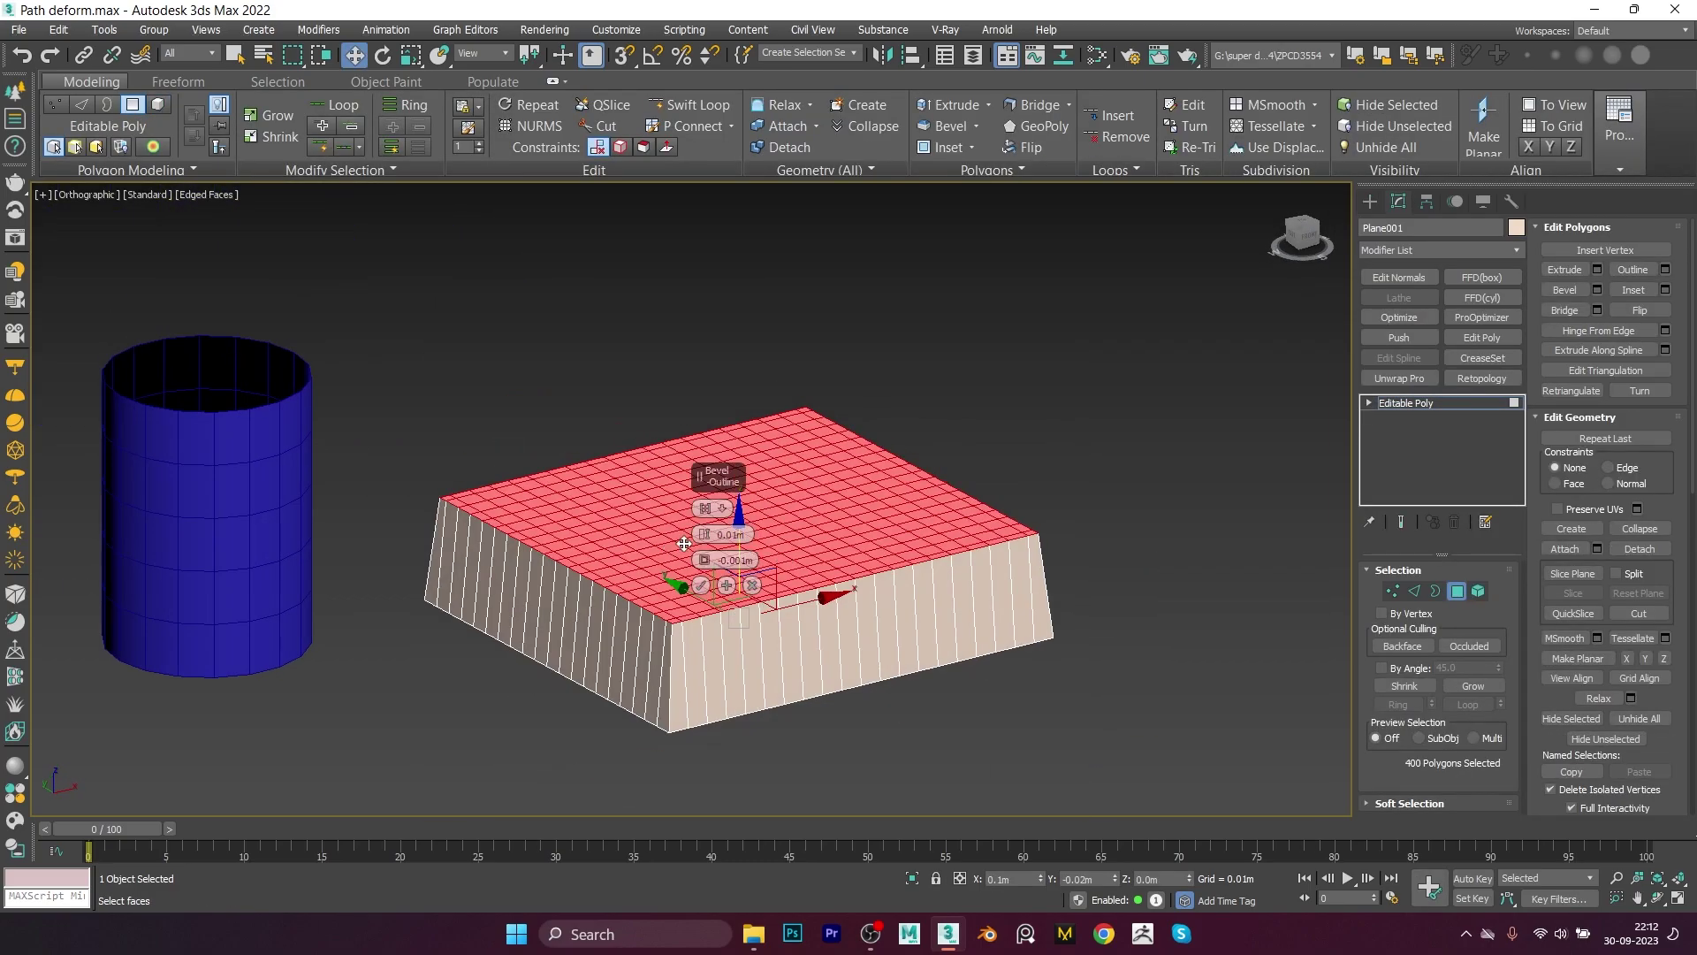
# Step: Bevel the polygons By Polygon with Height 0.004m and a small negative Outline
pyautogui.scroll(3, 684, 544)
pyautogui.click(704, 509)
pyautogui.moveTo(704, 559); pyautogui.dragTo(700, 560)
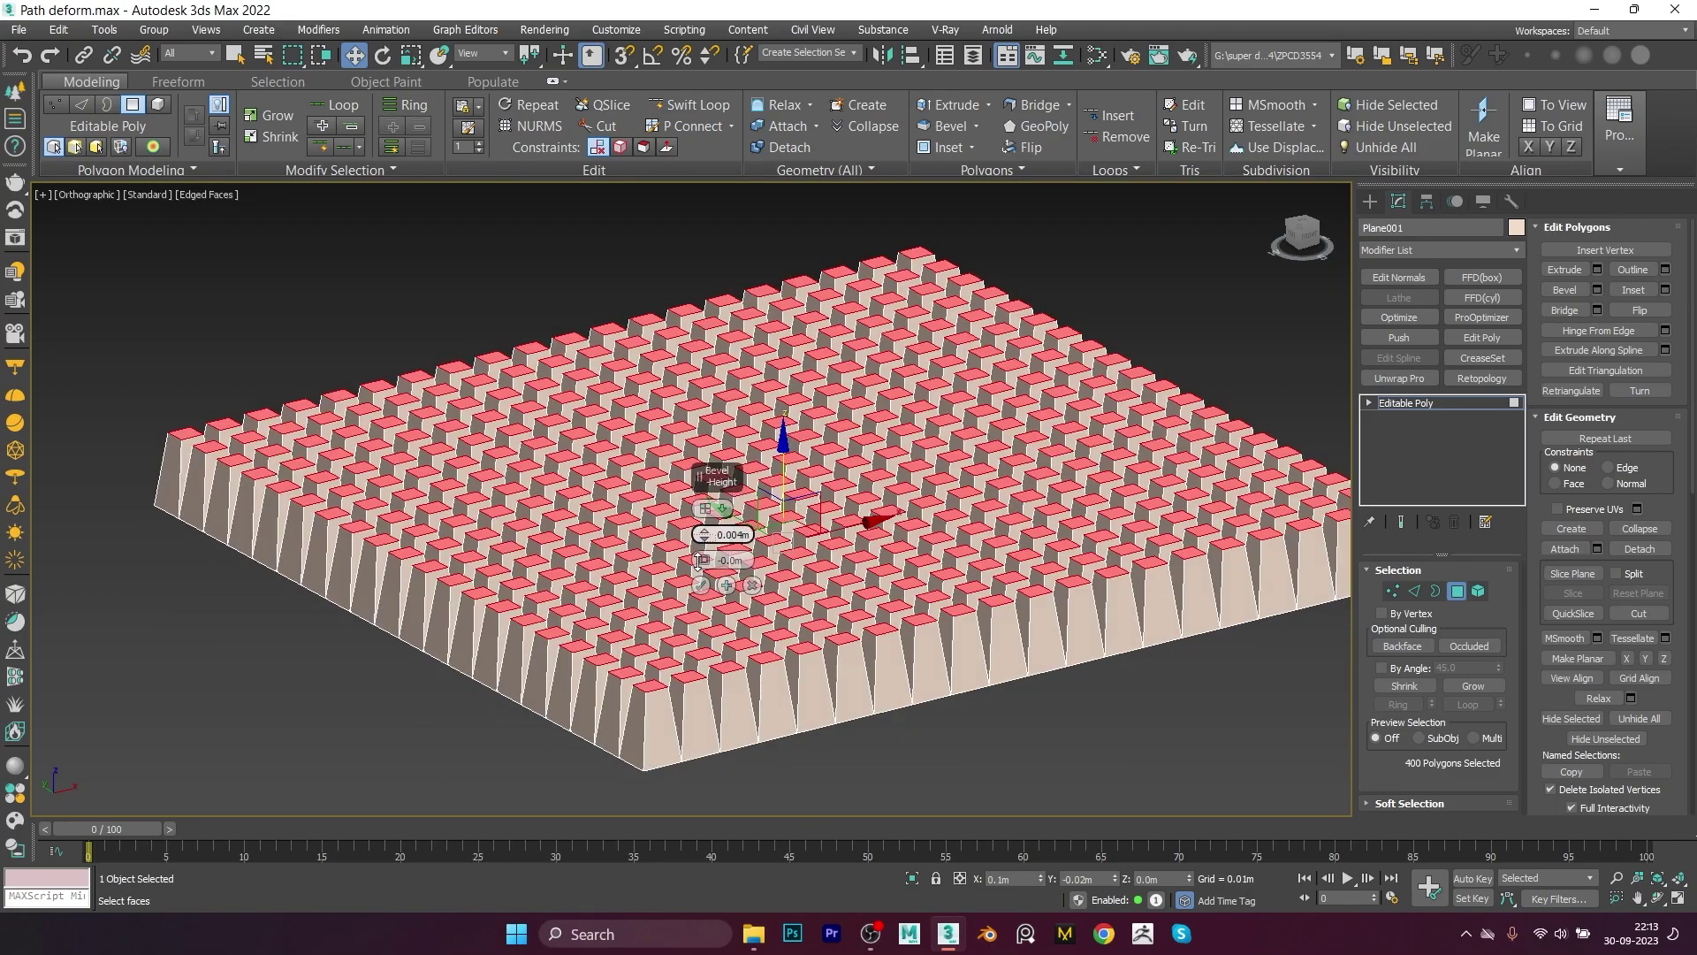
pyautogui.click(701, 585)
pyautogui.scroll(-3, 751, 548)
pyautogui.click(884, 707)
pyautogui.click(850, 543)
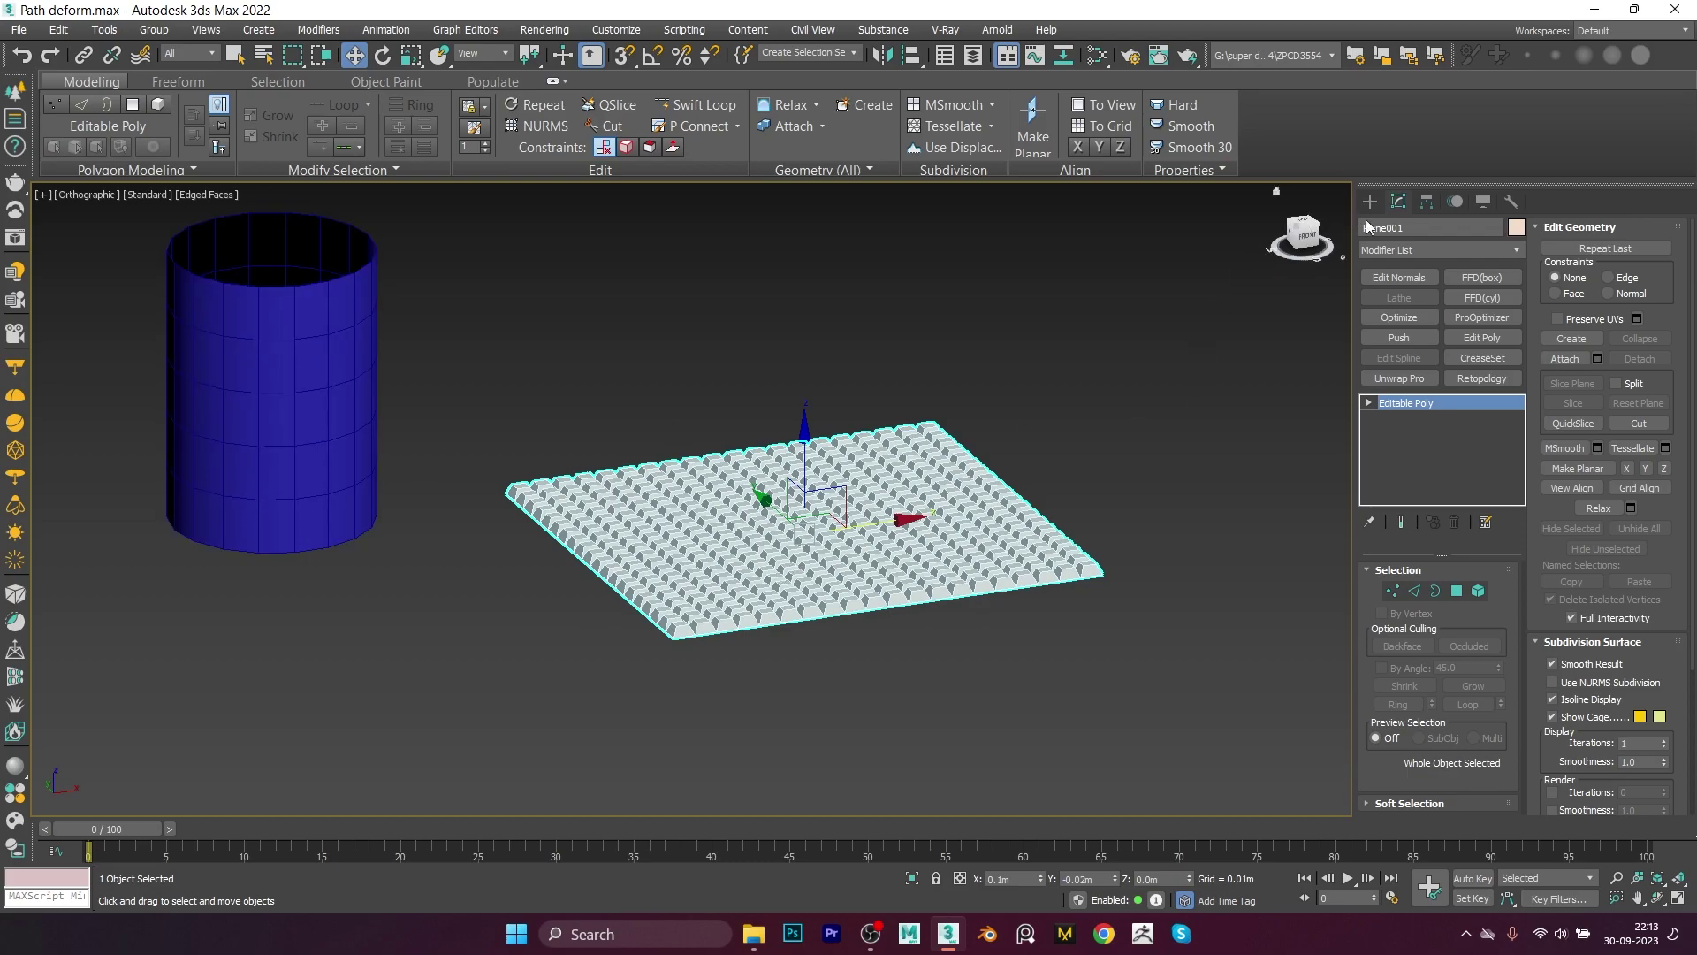
pyautogui.click(1398, 253)
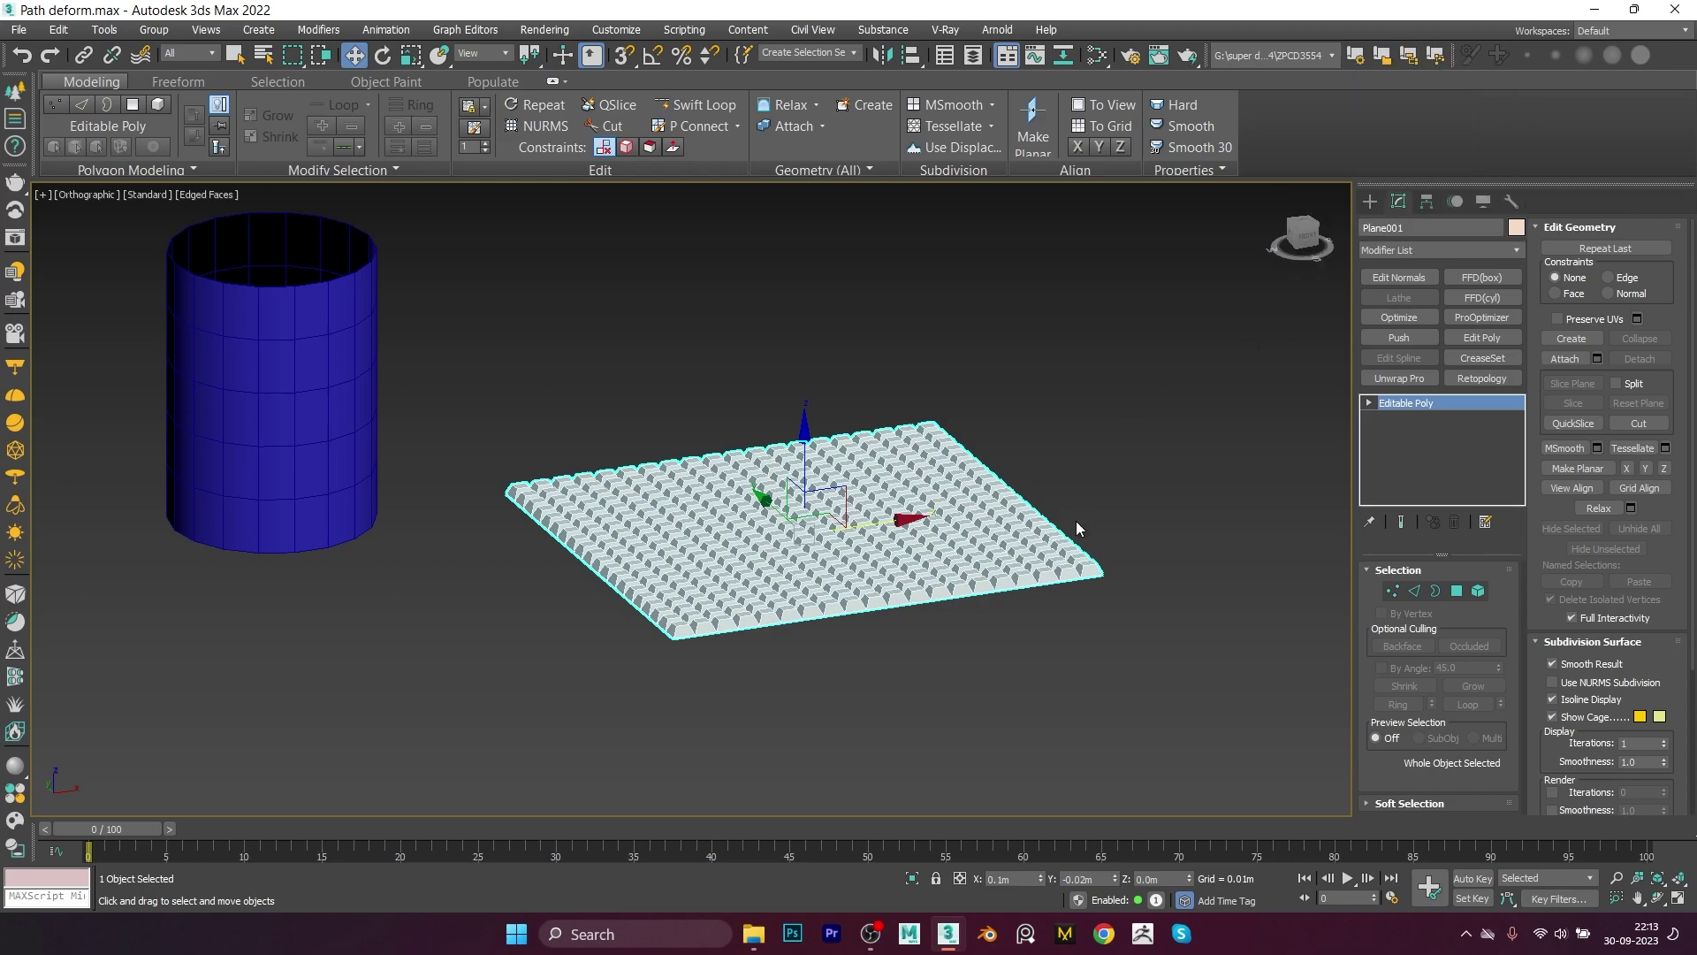
# Step: Add PatchDeform (WSM) to the tiled plane and pick Cylinder001 as its patch
pyautogui.keyDown('alt'); pyautogui.moveTo(1075, 522); pyautogui.dragTo(1064, 475, button='middle'); pyautogui.keyUp('alt')
pyautogui.click(1434, 251)
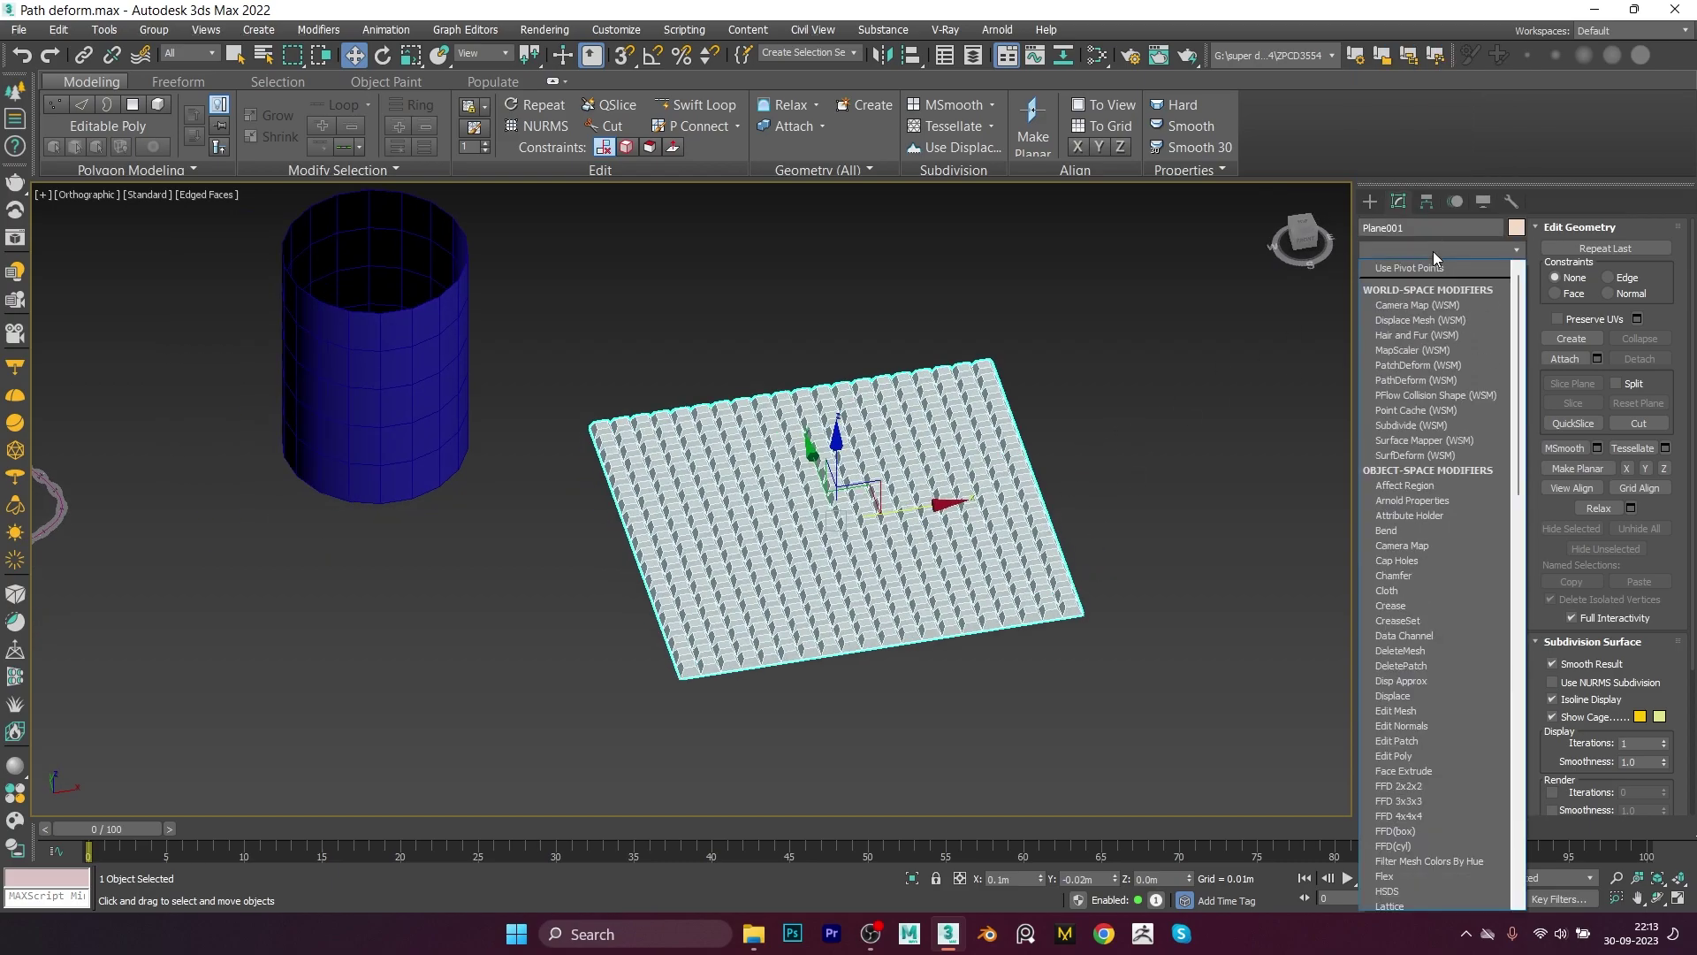
pyautogui.press('p')
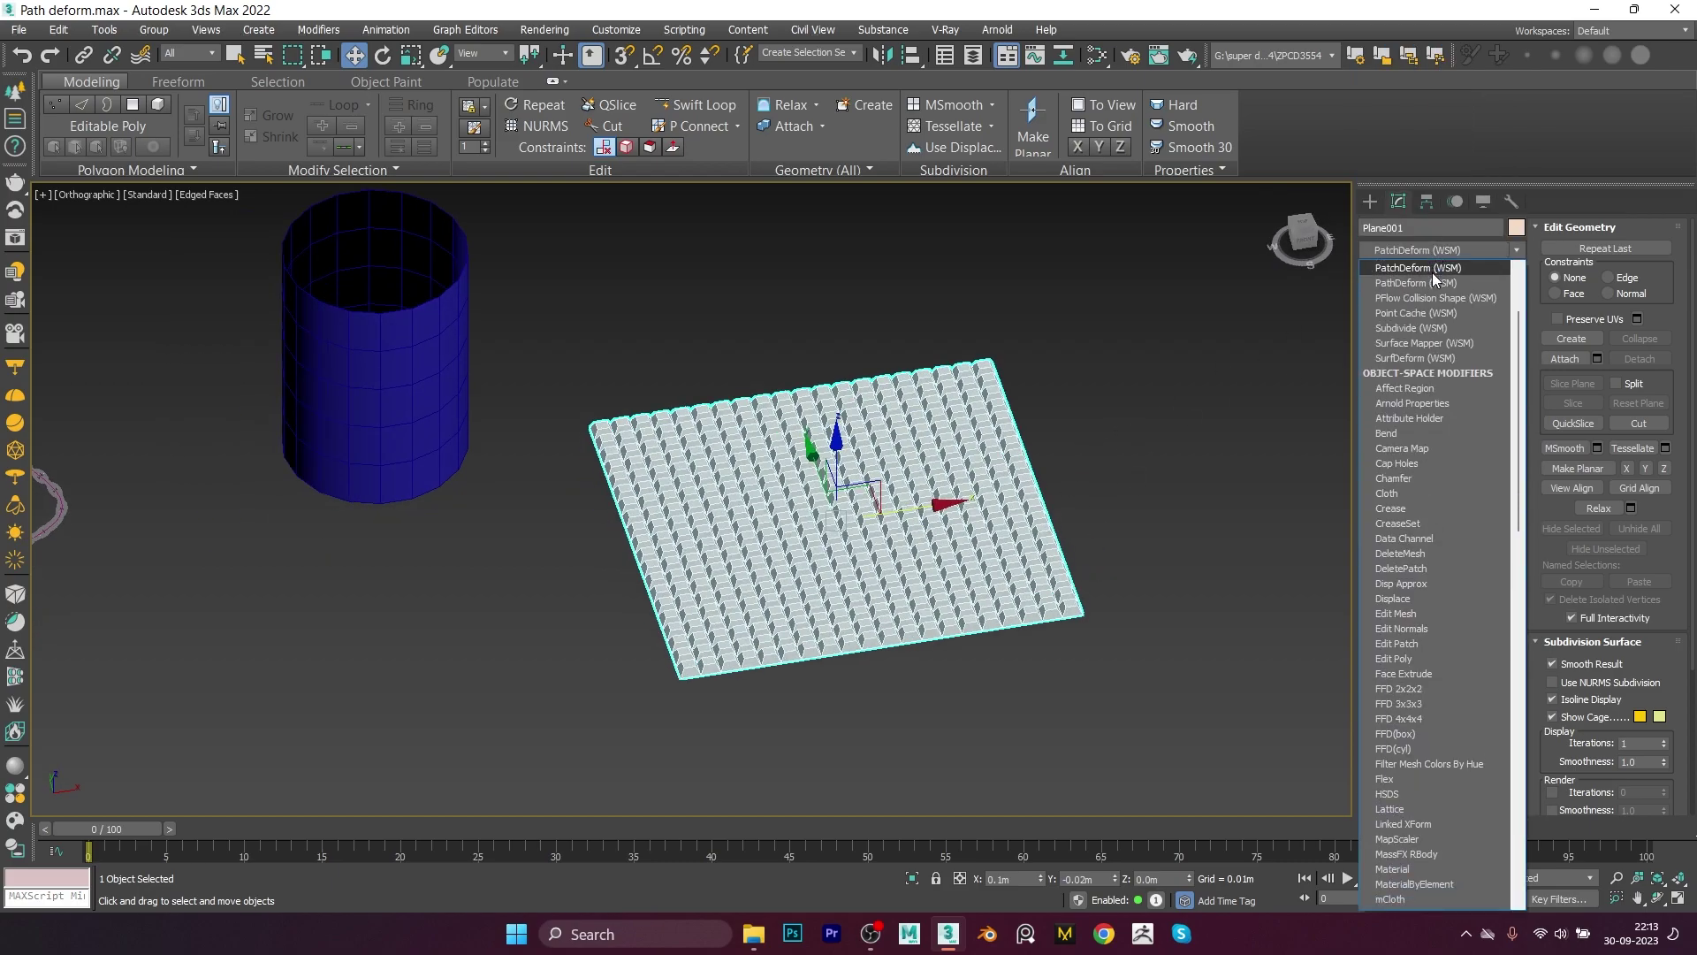
pyautogui.click(1430, 272)
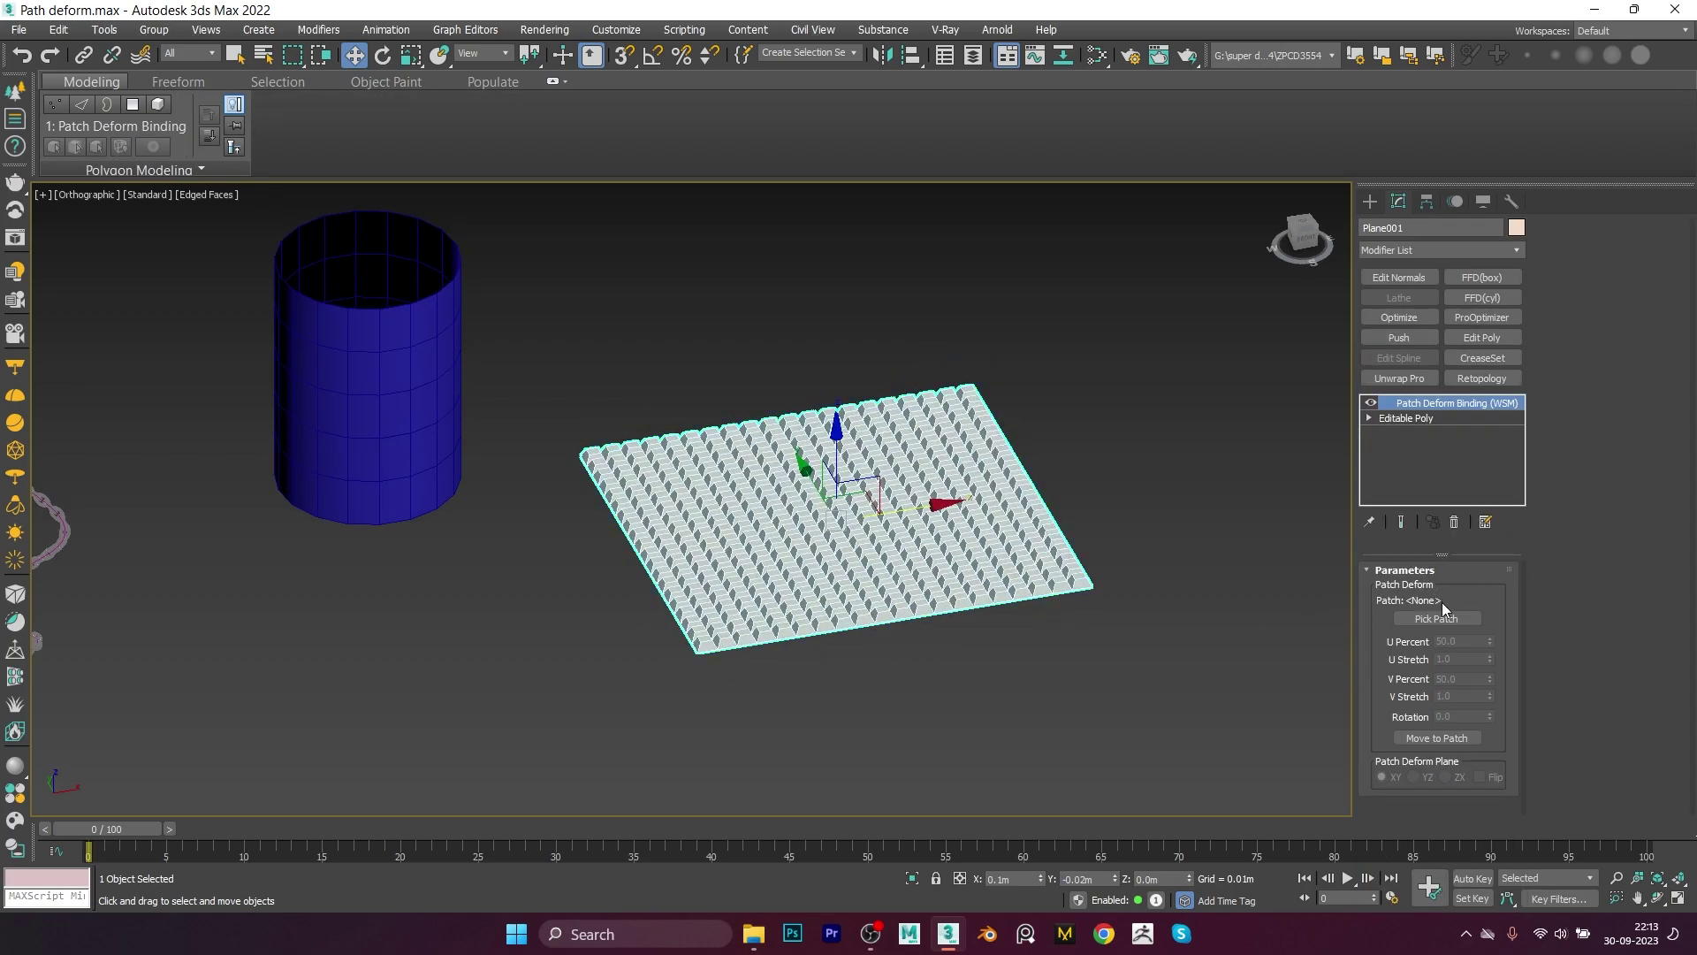
pyautogui.click(1444, 619)
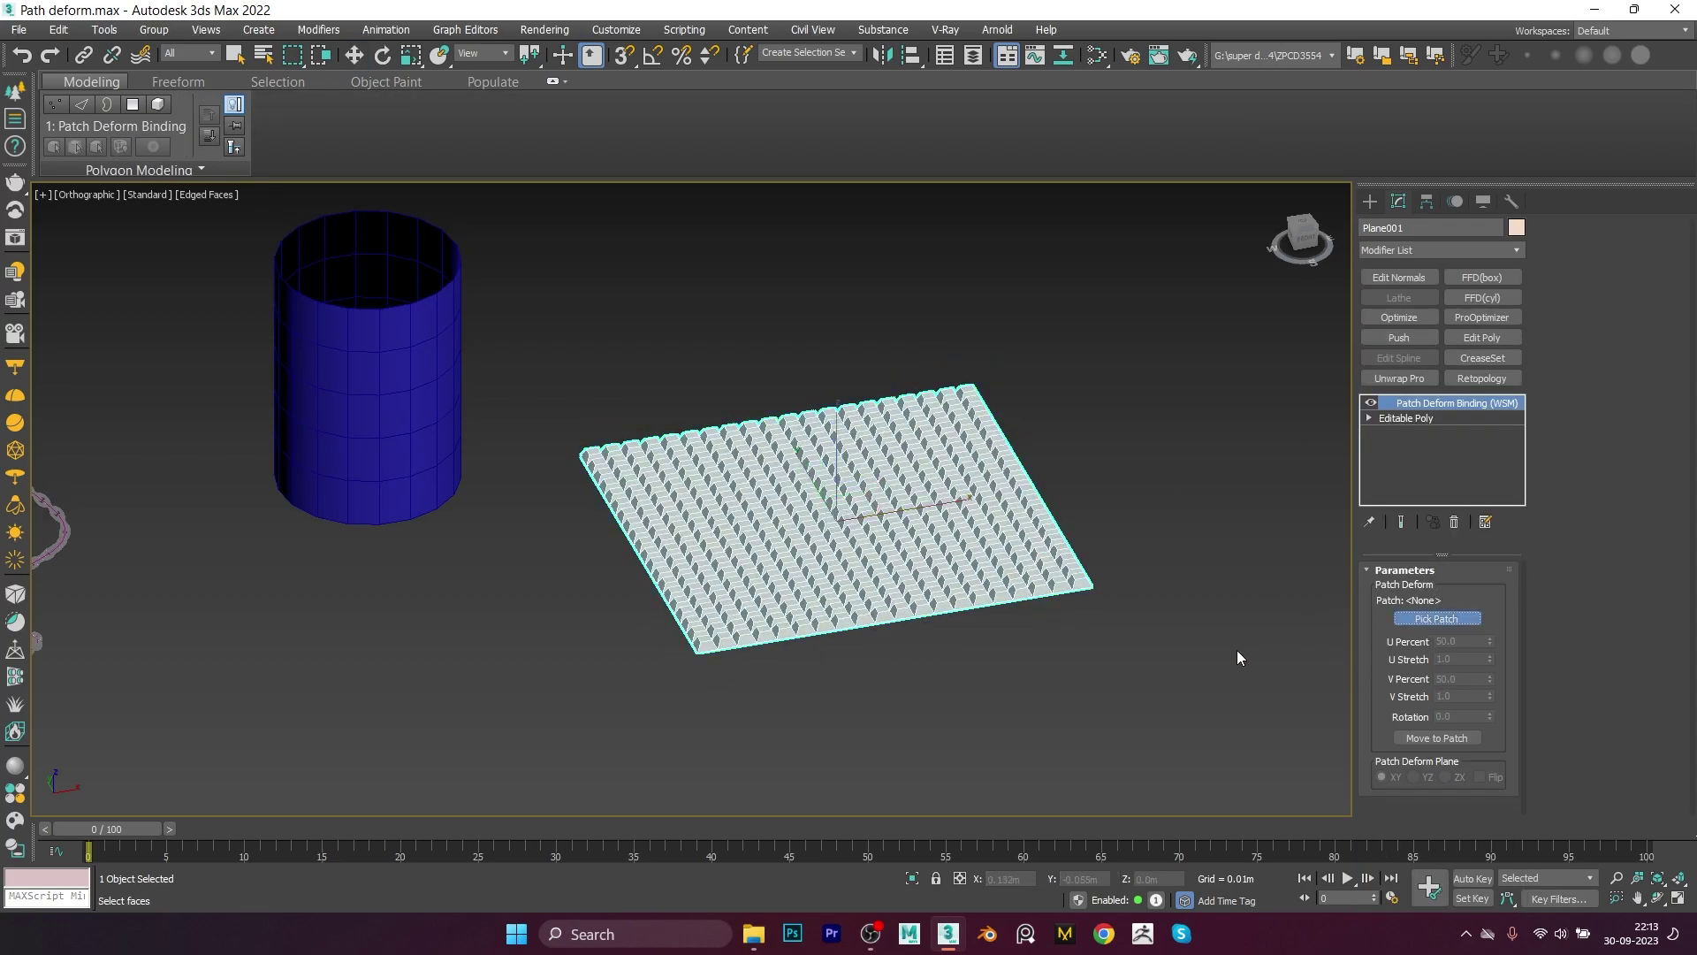
pyautogui.click(406, 336)
# Step: Orbit and zoom to inspect the plane wrapping around the cylinder
pyautogui.moveTo(502, 556)
pyautogui.keyDown('alt'); pyautogui.mouseDown(button='middle')
pyautogui.moveTo(629, 532)
pyautogui.moveTo(413, 556)
pyautogui.moveTo(519, 587)
pyautogui.mouseUp(button='middle'); pyautogui.keyUp('alt')
pyautogui.scroll(3, 672, 566)
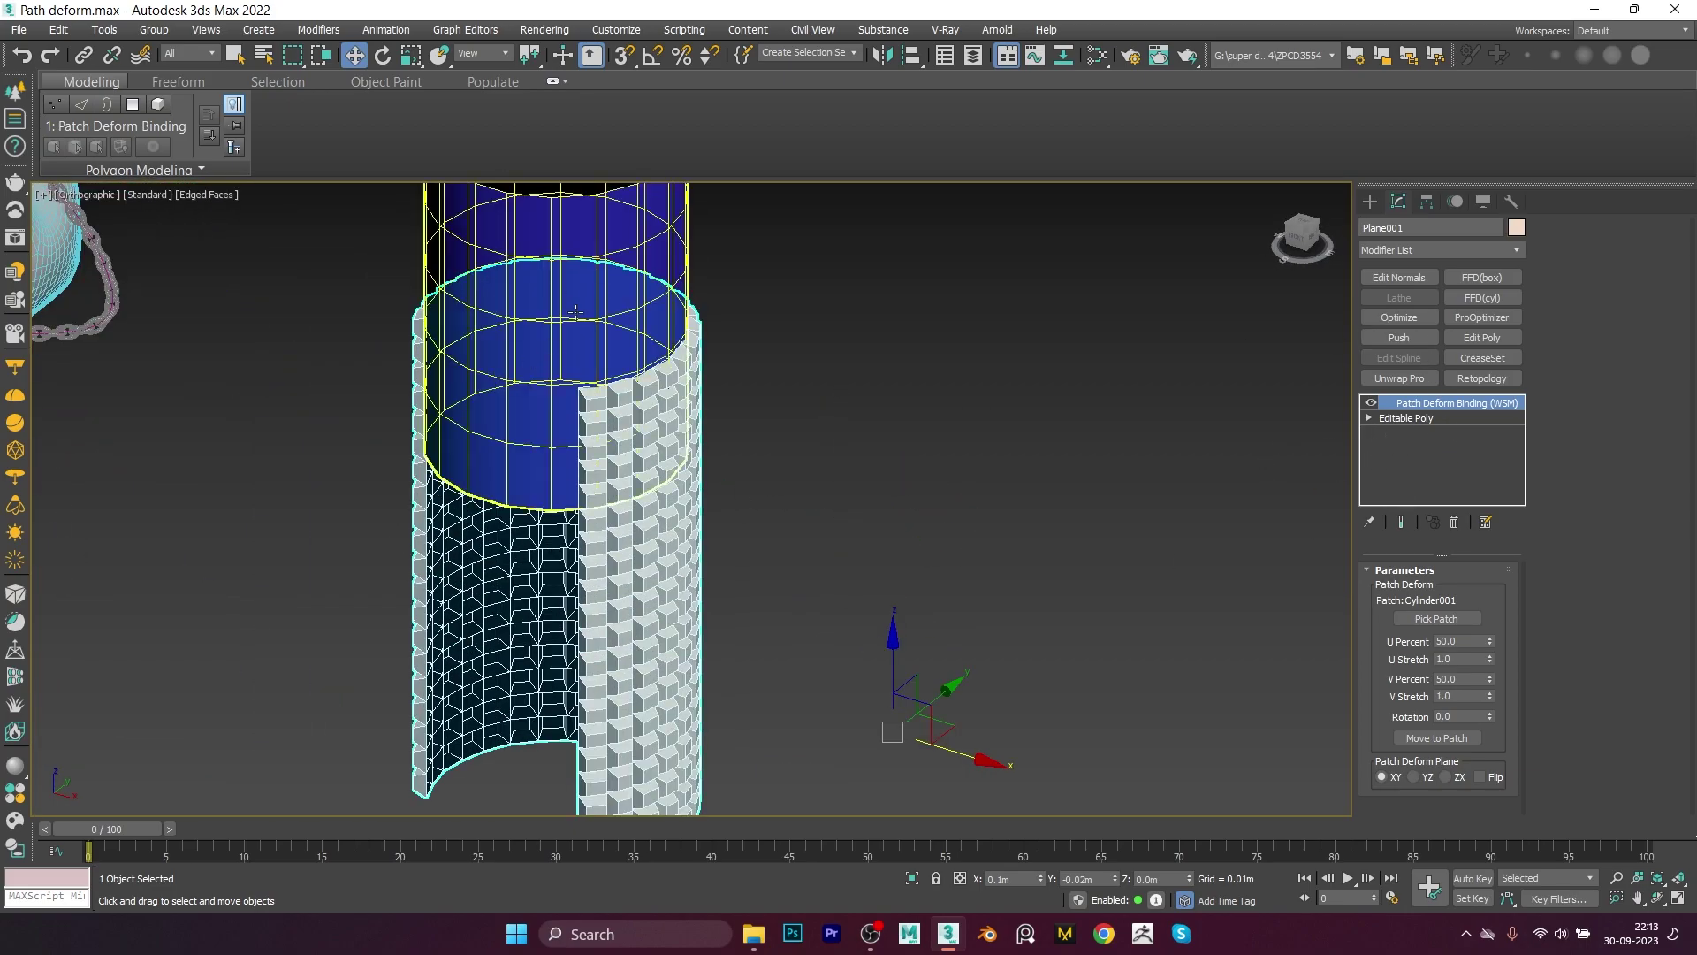
pyautogui.scroll(-4, 576, 311)
pyautogui.keyDown('alt'); pyautogui.moveTo(772, 701); pyautogui.dragTo(772, 675, button='middle'); pyautogui.keyUp('alt')
pyautogui.scroll(2, 1259, 631)
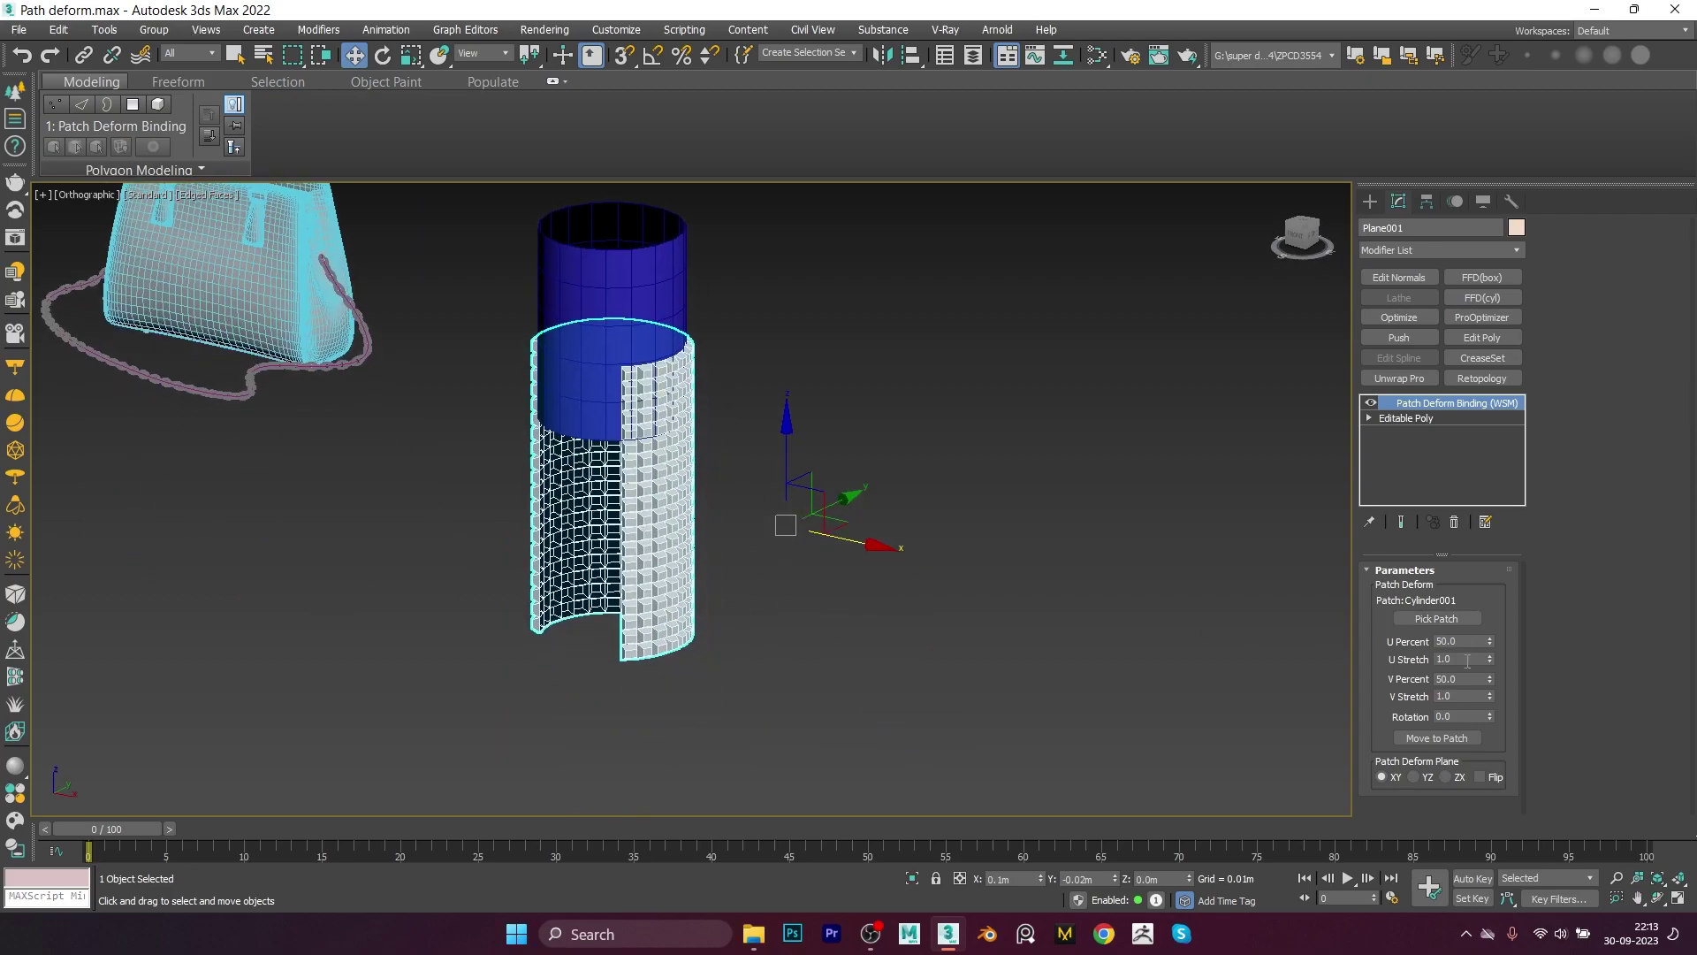
pyautogui.scroll(1, 731, 525)
pyautogui.scroll(1, 732, 525)
pyautogui.scroll(1, 732, 525)
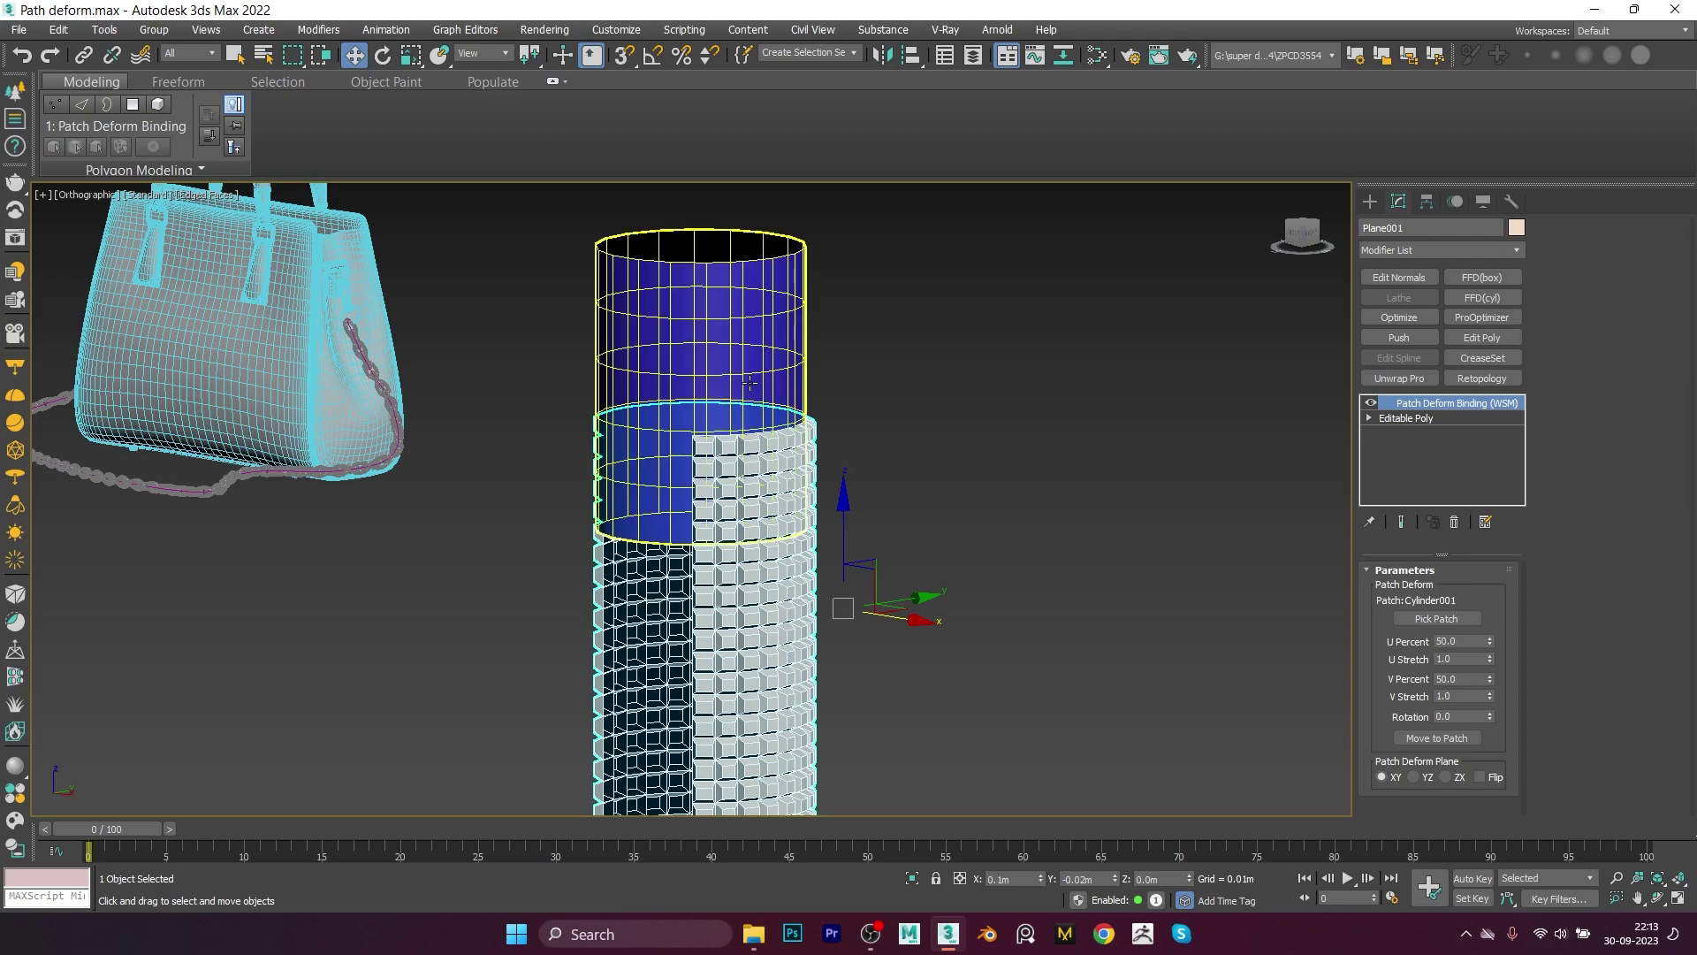
# Step: Move the plane to the patch and set U Percent 64.5 and U Stretch 1.422
pyautogui.click(1440, 739)
pyautogui.moveTo(542, 442)
pyautogui.keyDown('alt'); pyautogui.mouseDown(button='middle')
pyautogui.moveTo(735, 598)
pyautogui.moveTo(890, 587)
pyautogui.moveTo(734, 590)
pyautogui.mouseUp(button='middle'); pyautogui.keyUp('alt')
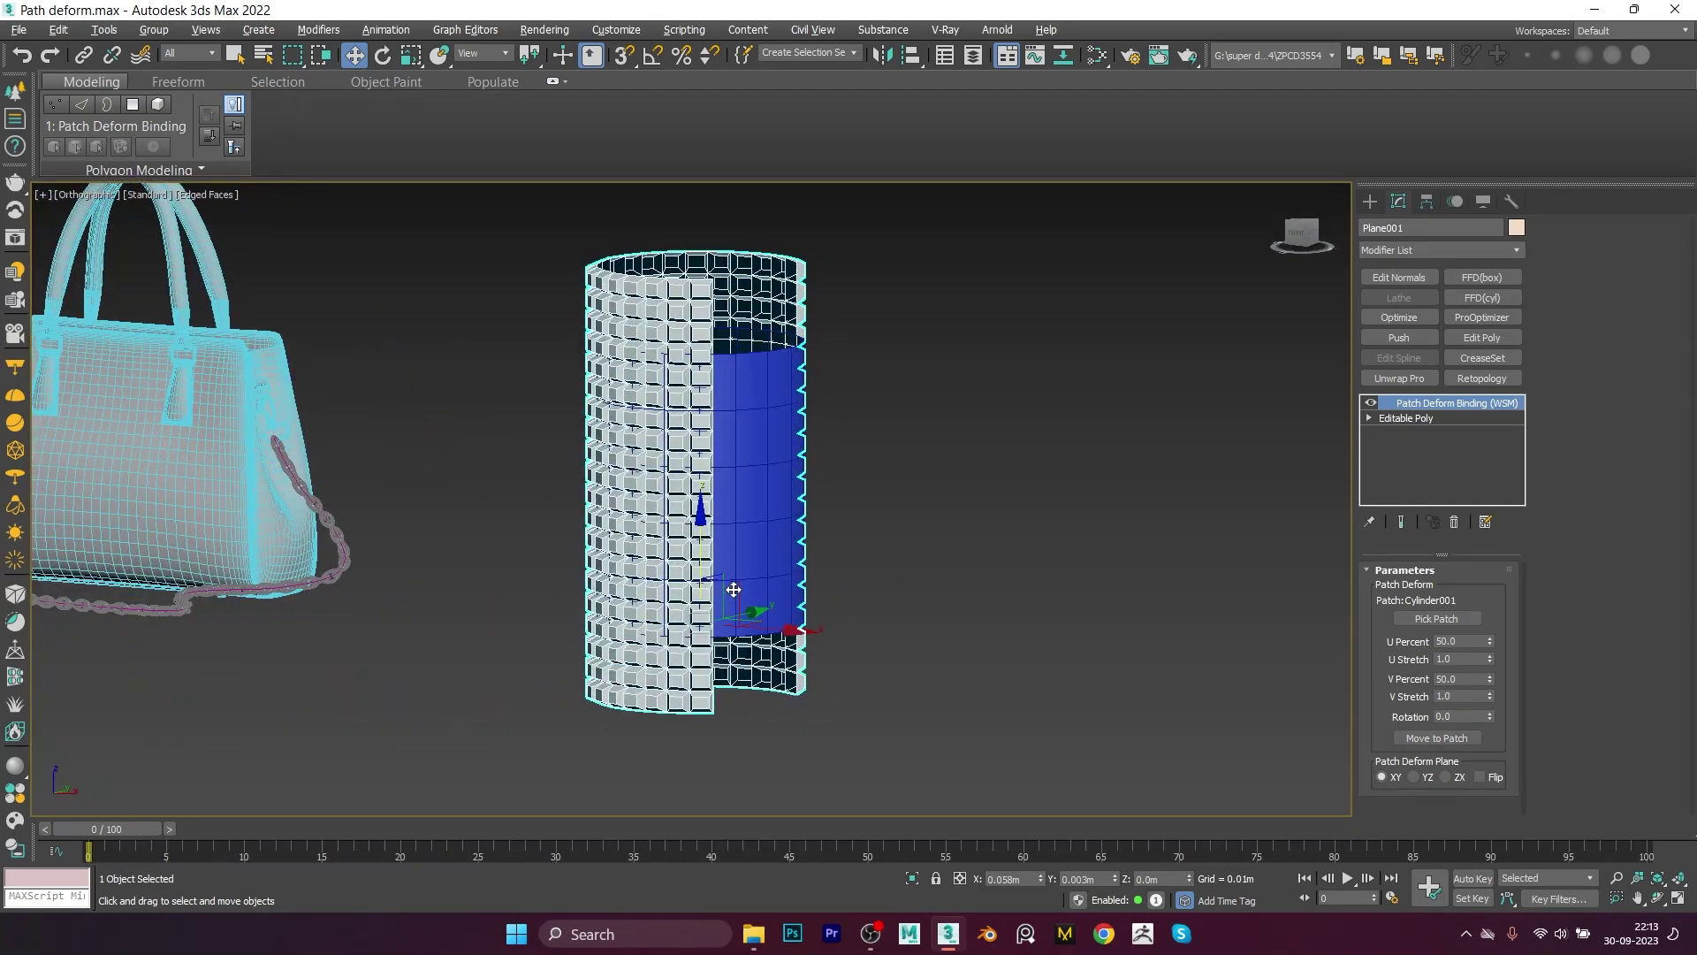
pyautogui.click(1489, 642)
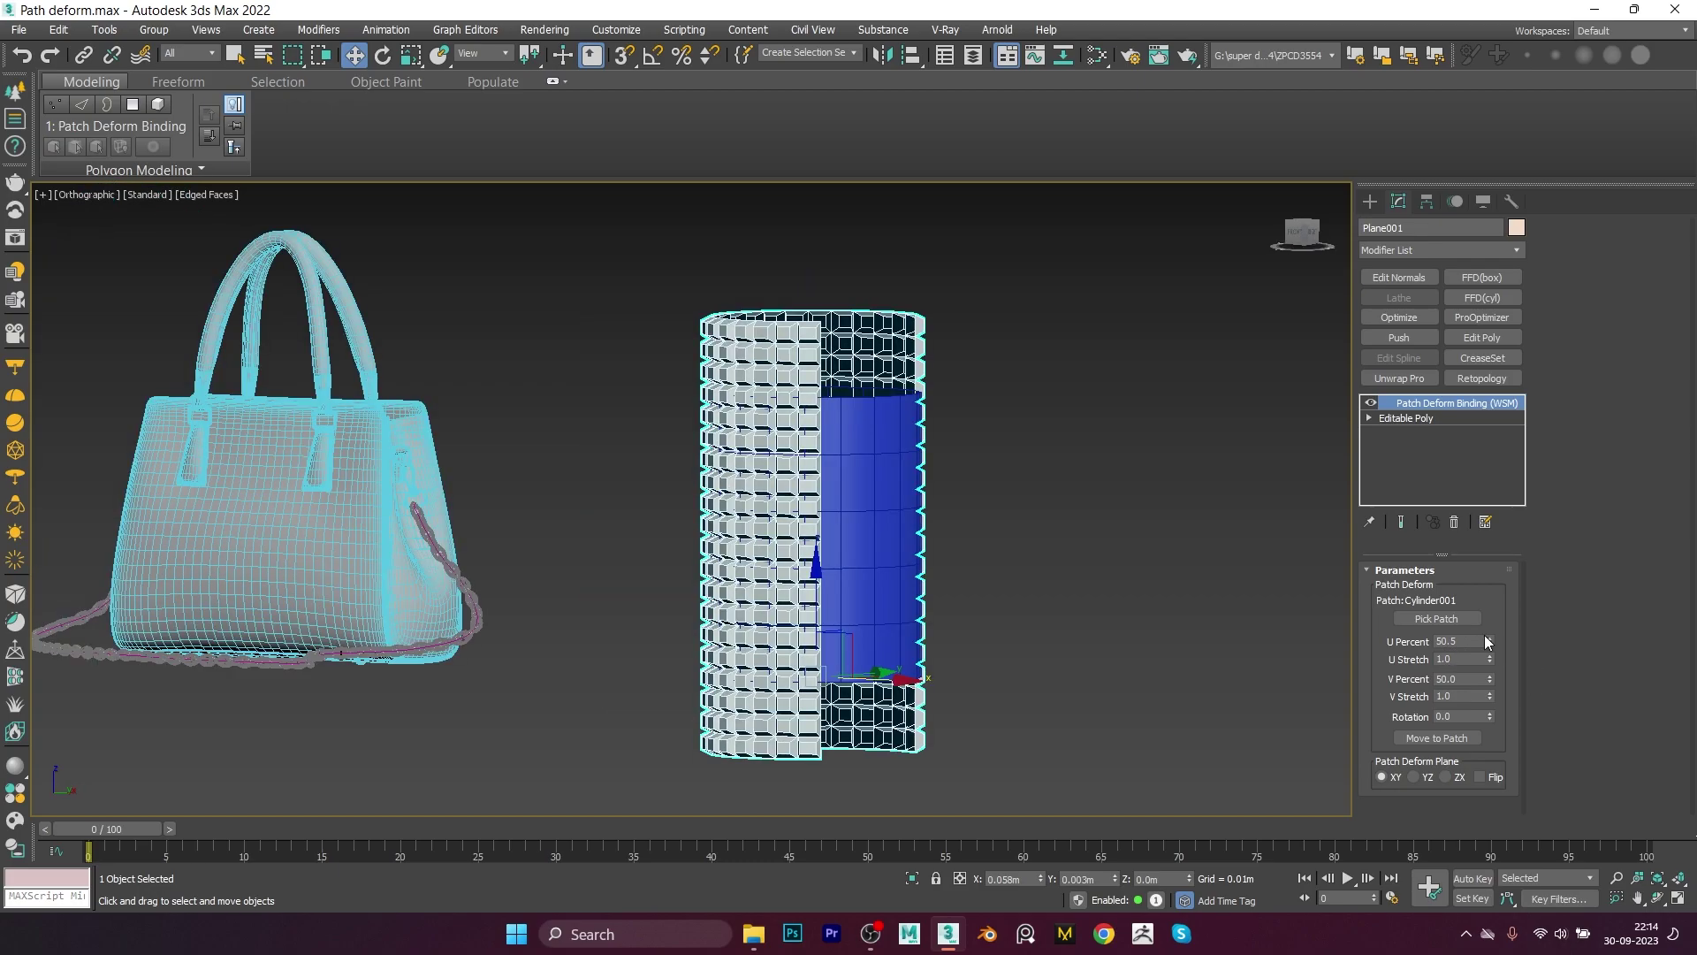
pyautogui.moveTo(1488, 639); pyautogui.dragTo(1498, 629)
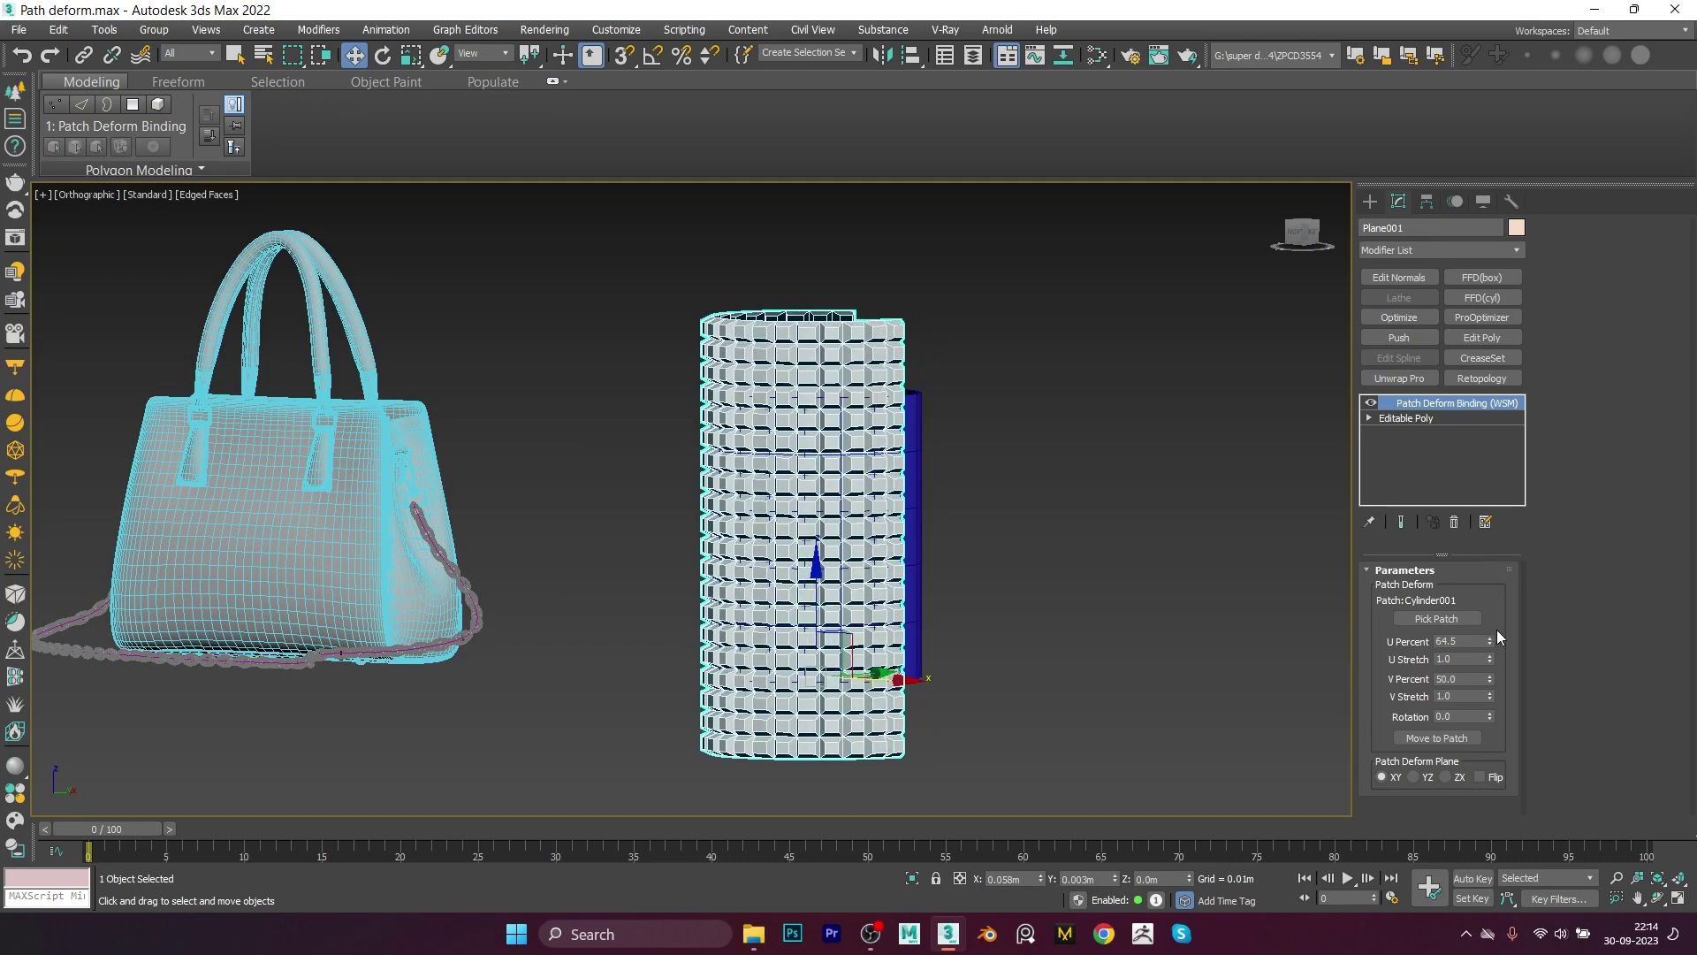
pyautogui.keyDown('alt'); pyautogui.moveTo(884, 610); pyautogui.dragTo(982, 612, button='middle'); pyautogui.keyUp('alt')
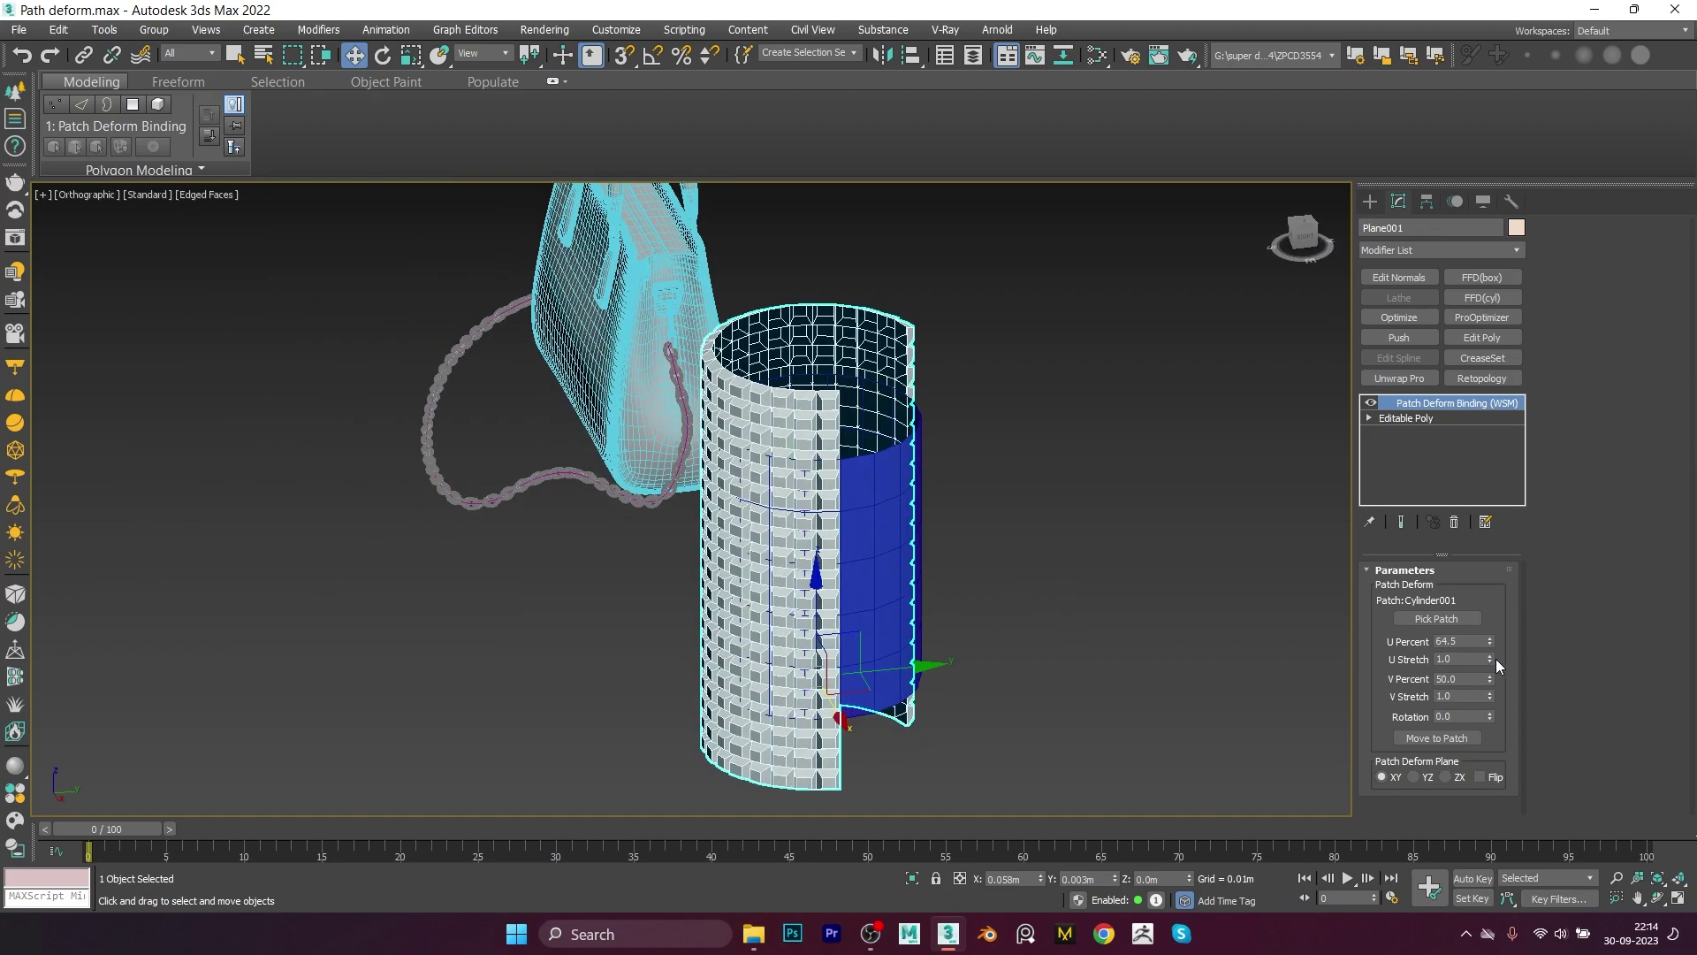
pyautogui.moveTo(1490, 659); pyautogui.dragTo(1480, 625)
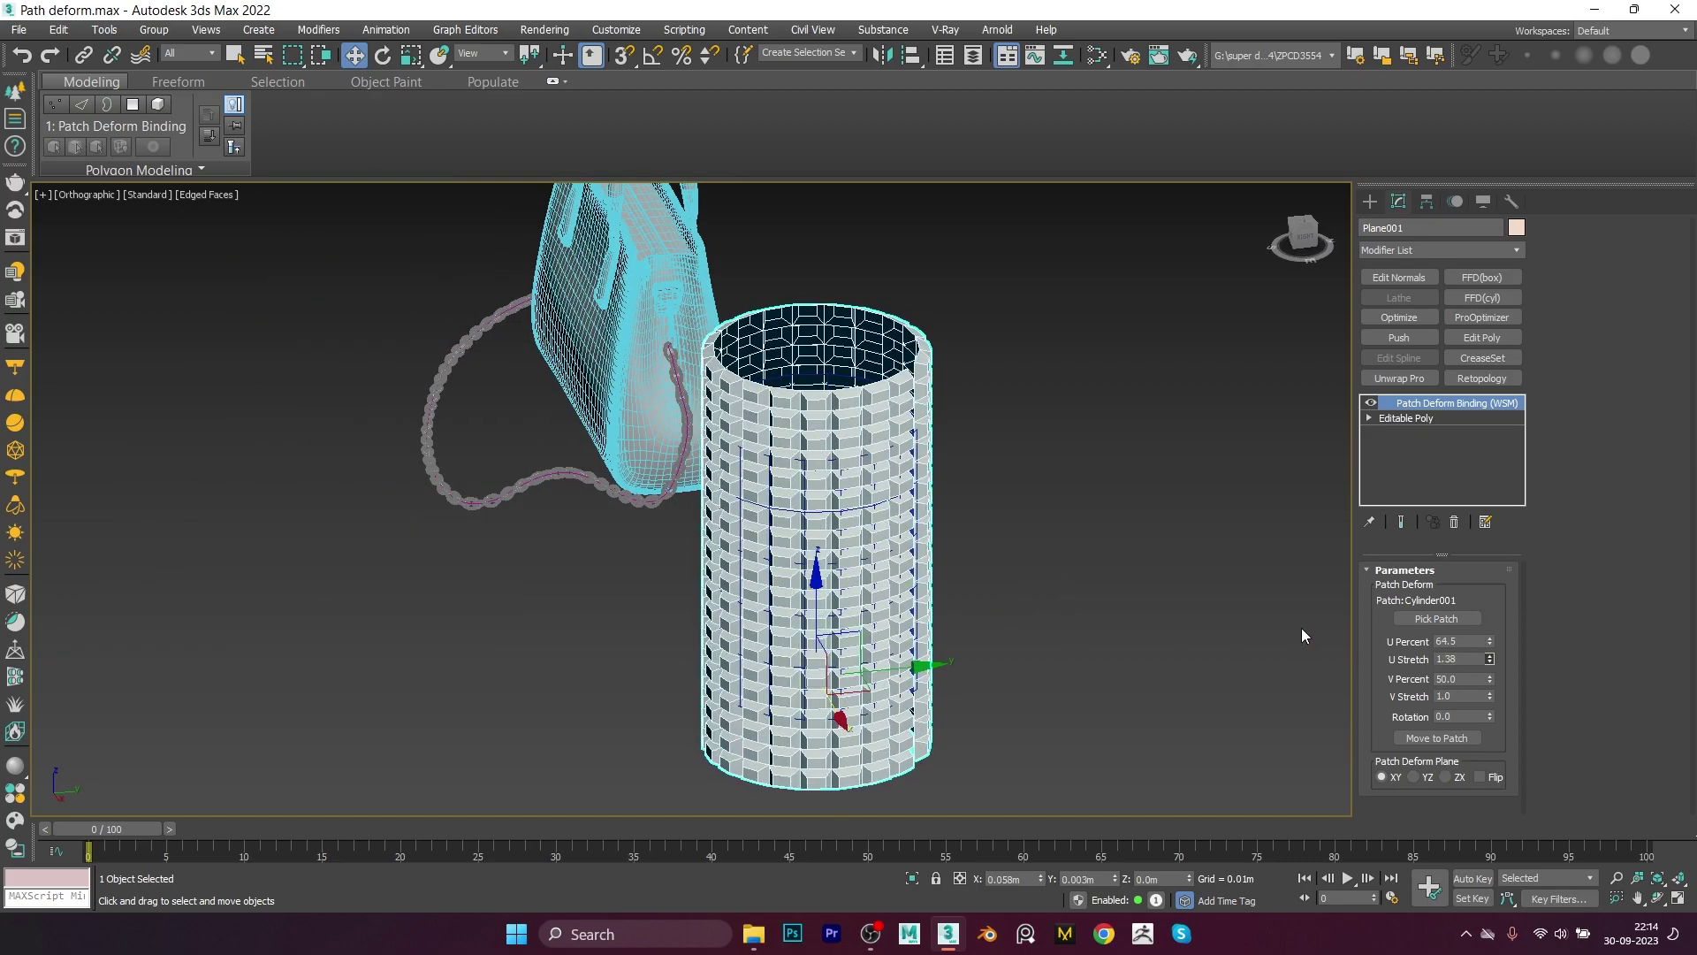
pyautogui.scroll(2, 864, 424)
pyautogui.scroll(2, 864, 424)
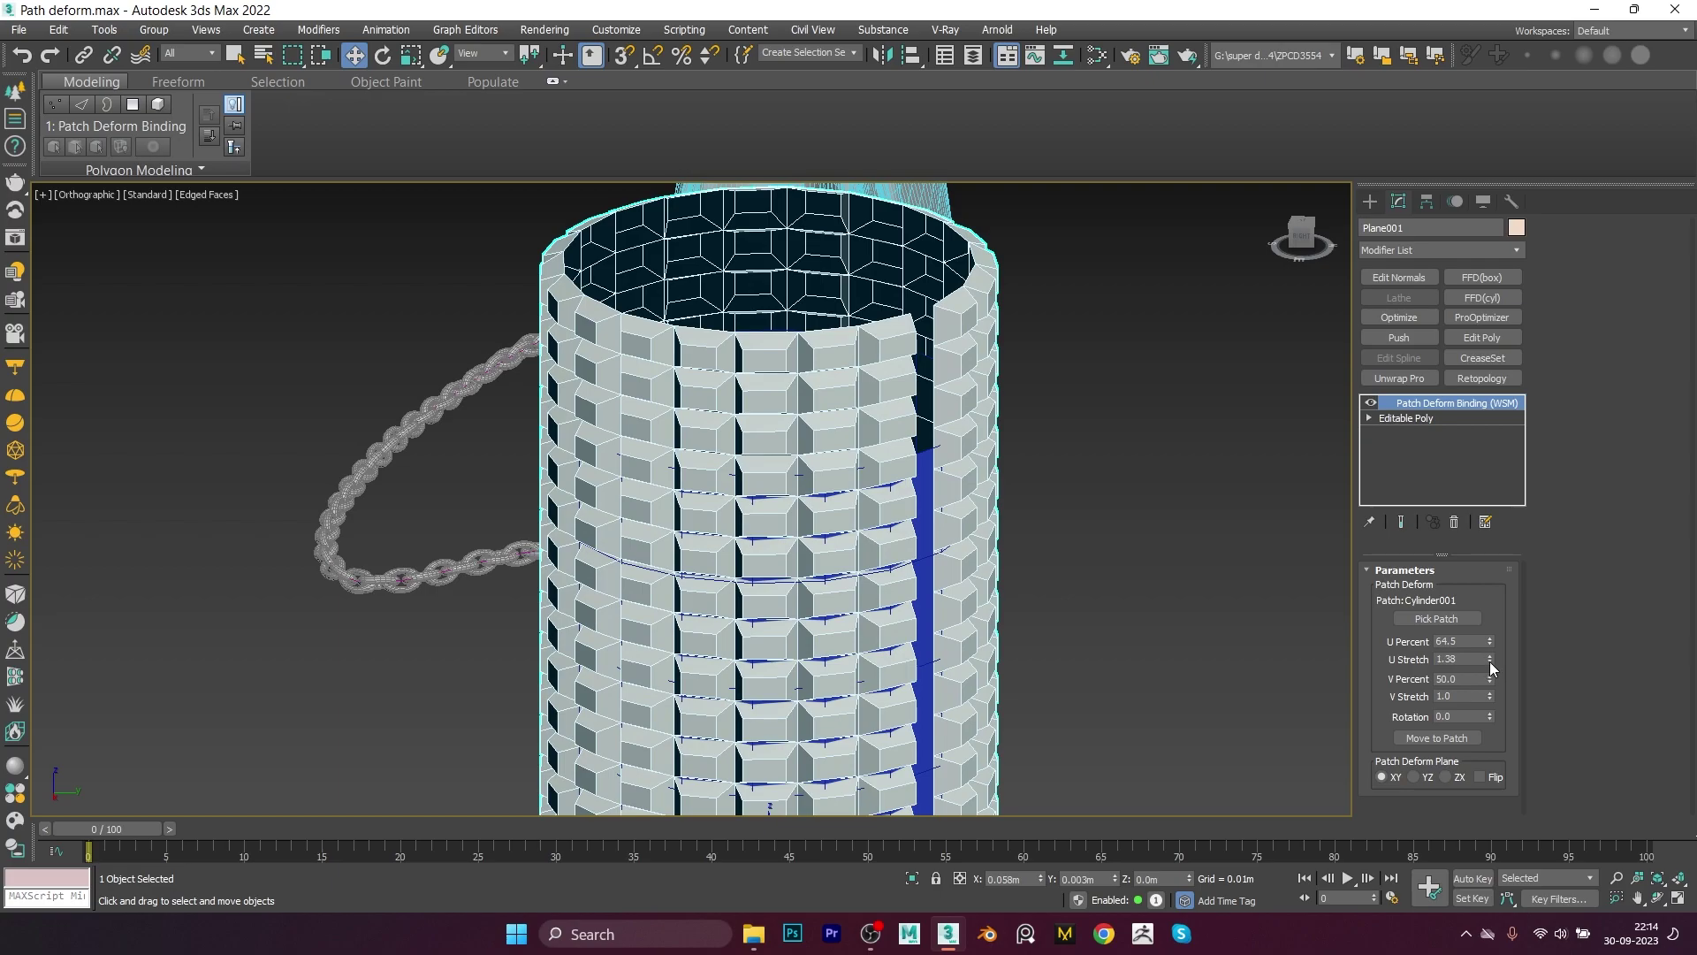
pyautogui.moveTo(1491, 658); pyautogui.dragTo(1490, 652)
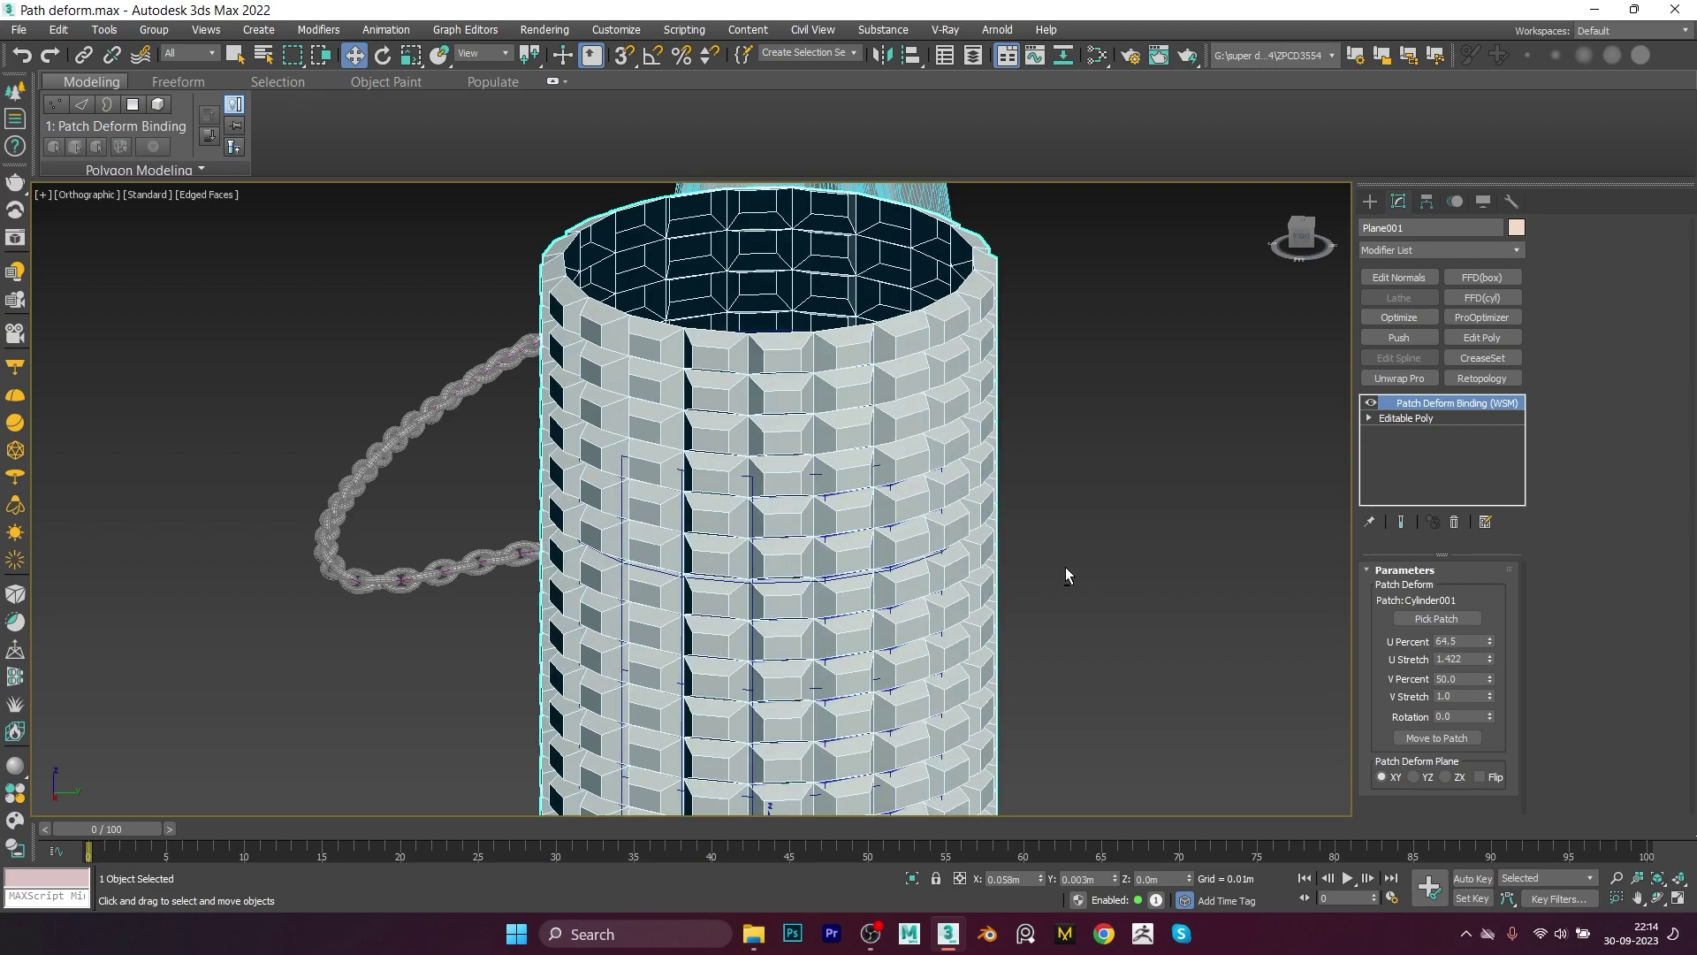
# Step: Keep the vertical position at 50 and squash the tiles to V Stretch 0.63
pyautogui.keyDown('alt'); pyautogui.moveTo(1064, 576); pyautogui.dragTo(1149, 566, button='middle'); pyautogui.keyUp('alt')
pyautogui.moveTo(1490, 678); pyautogui.dragTo(1491, 734)
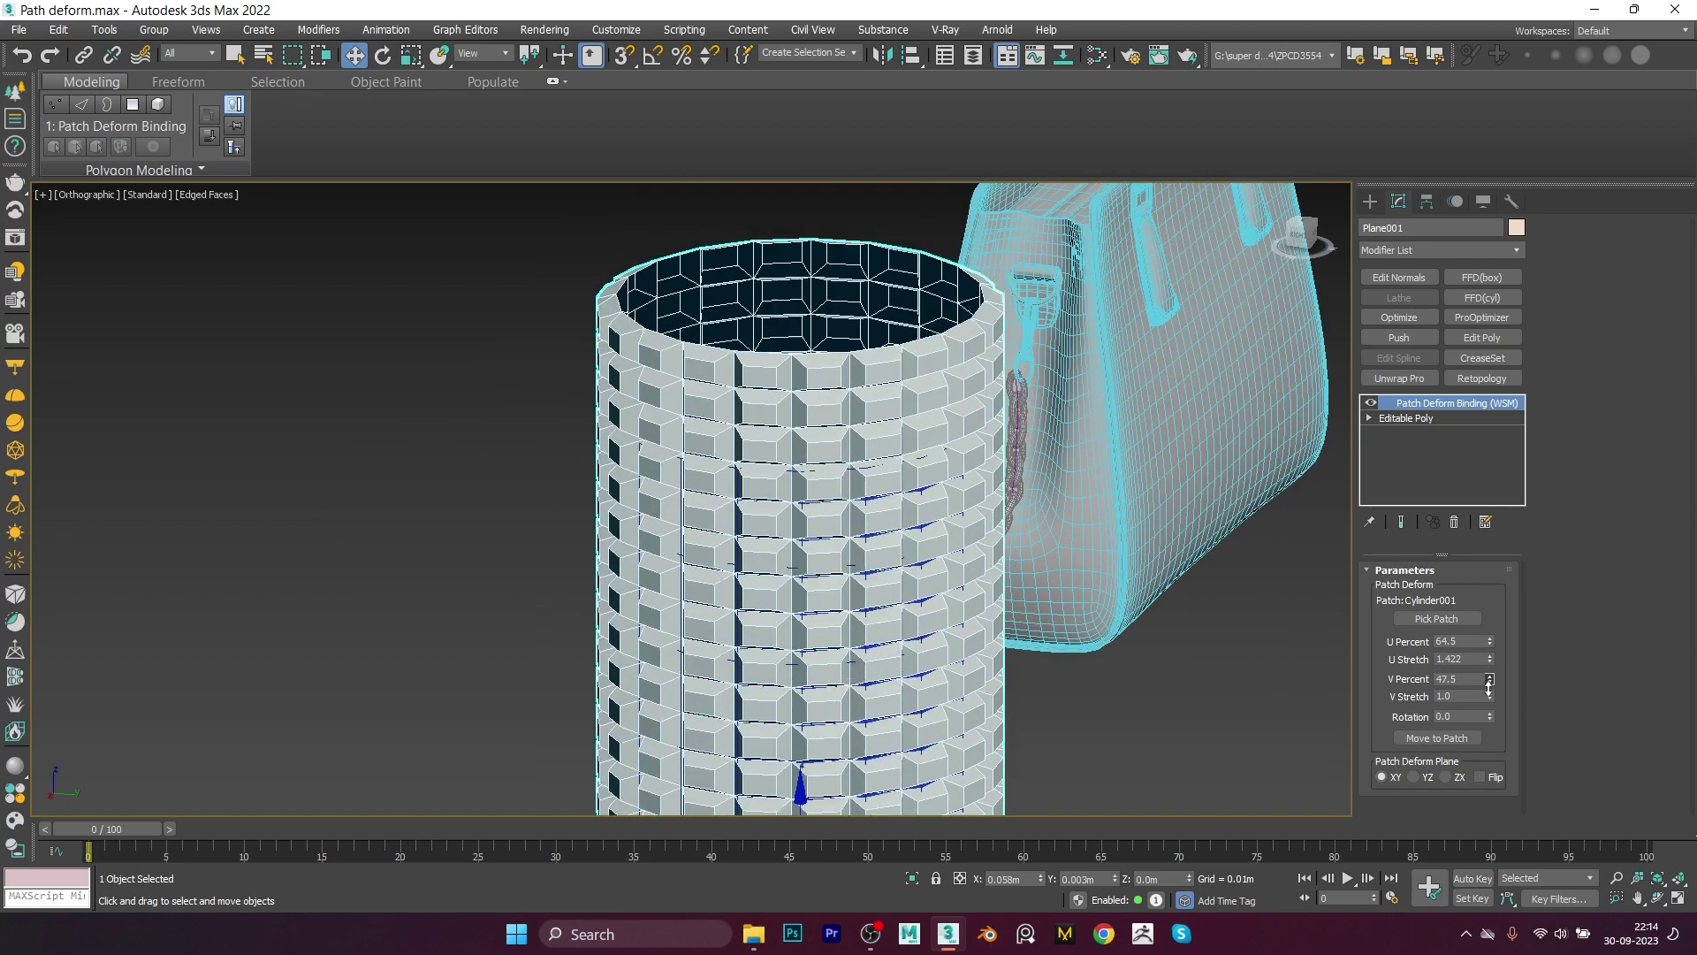
pyautogui.keyDown('alt'); pyautogui.moveTo(718, 515); pyautogui.dragTo(884, 548, button='middle'); pyautogui.keyUp('alt')
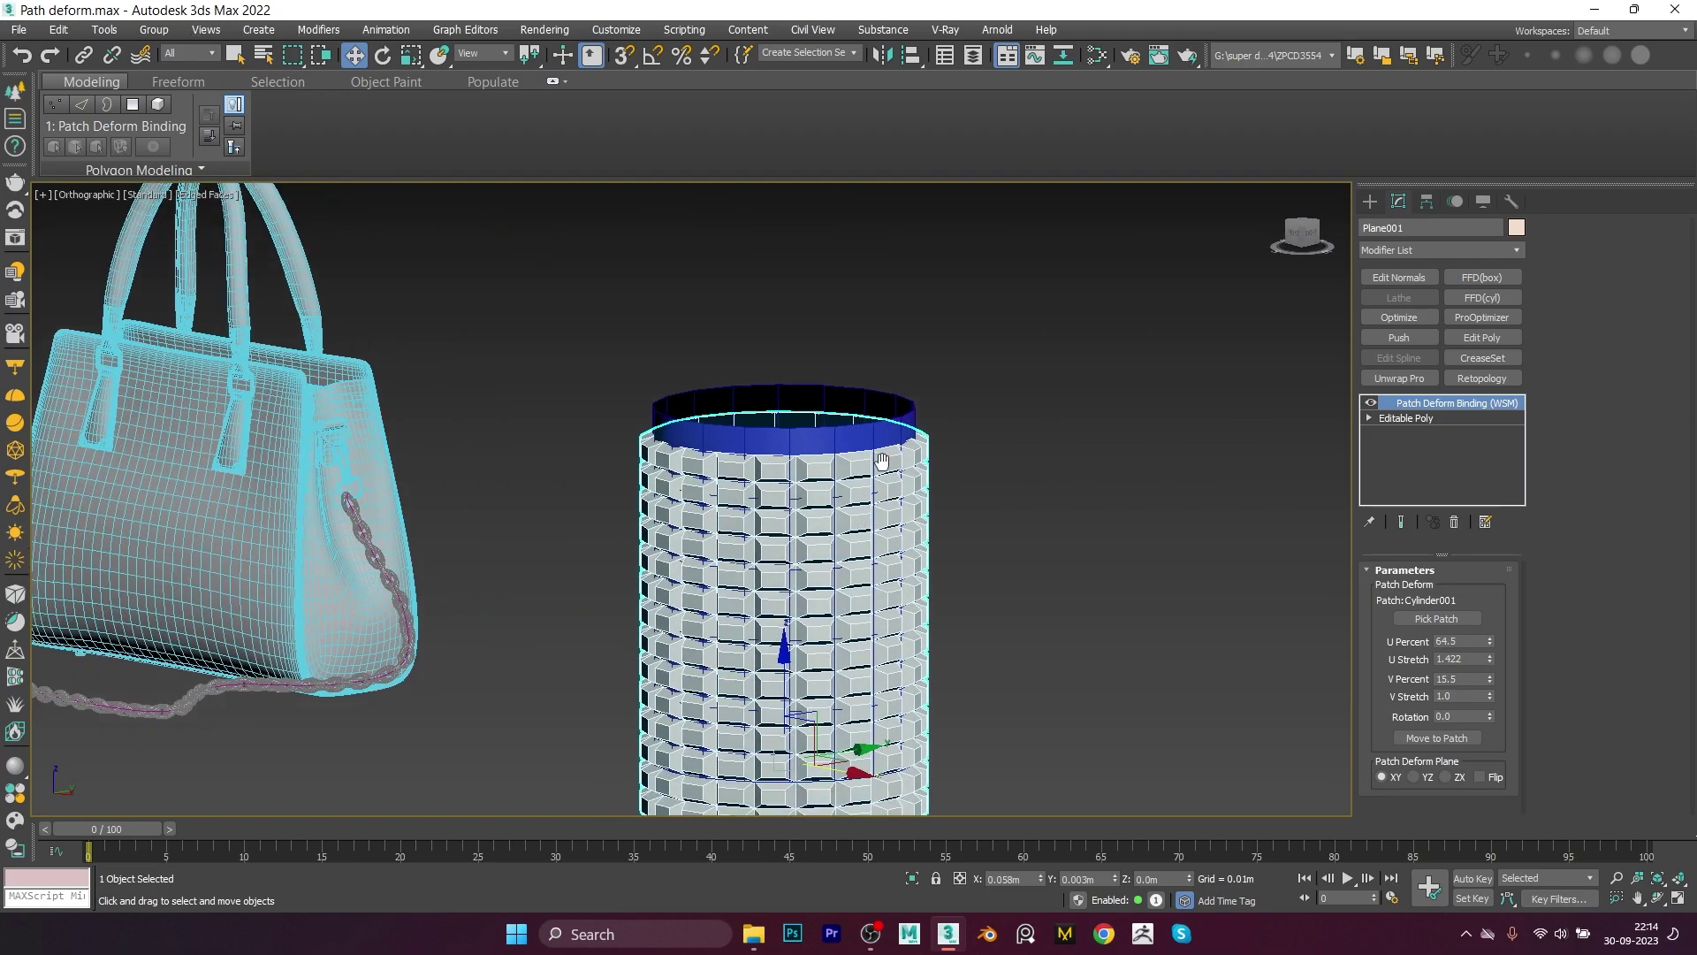
pyautogui.scroll(-3, 990, 530)
pyautogui.hotkey('ctrl', 'z')
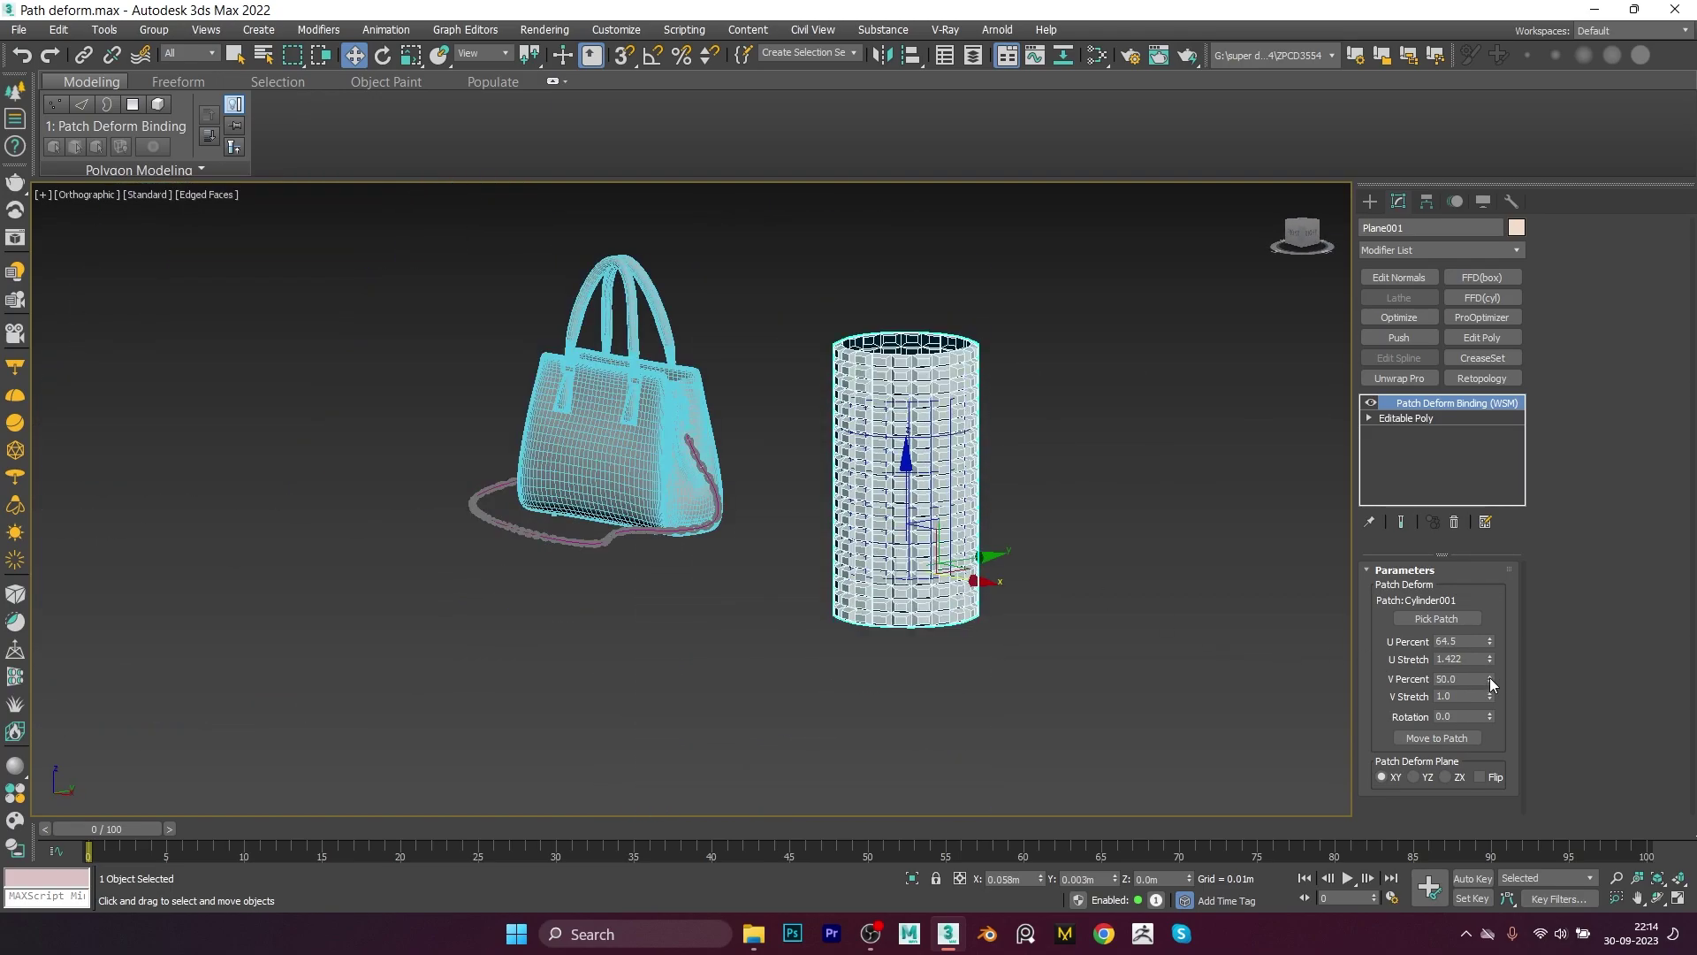
pyautogui.moveTo(1489, 697)
pyautogui.mouseDown()
pyautogui.moveTo(1491, 739)
pyautogui.moveTo(1489, 696)
pyautogui.mouseUp()
pyautogui.scroll(3, 1048, 526)
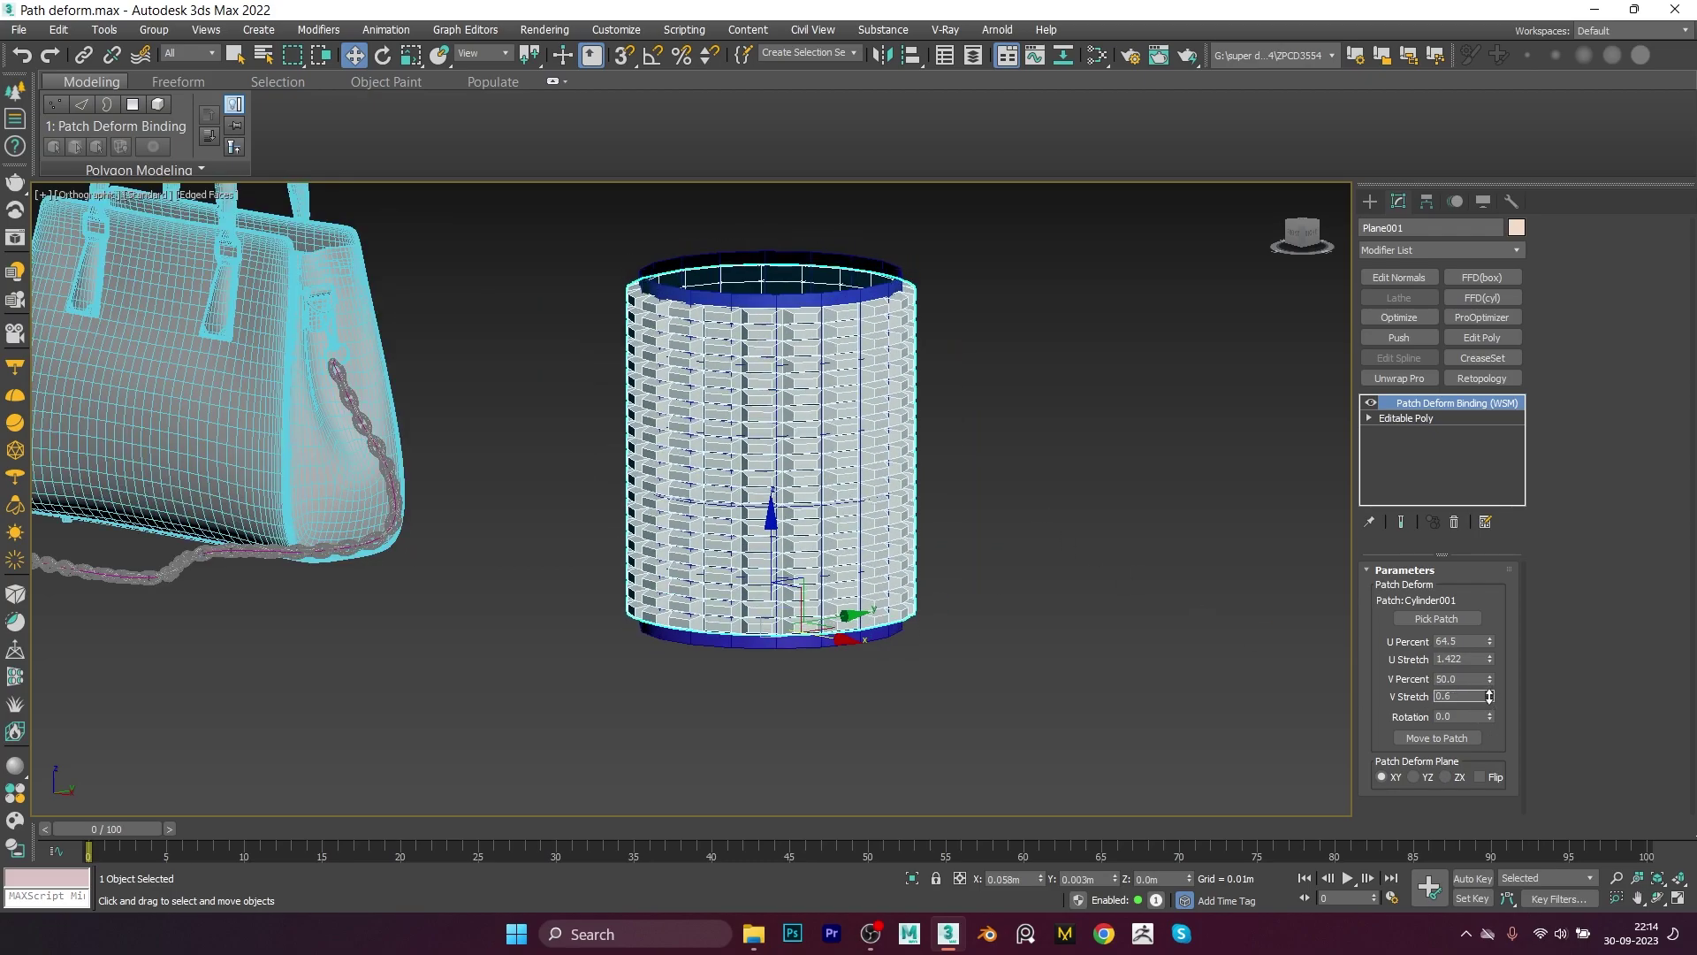
pyautogui.keyDown('alt'); pyautogui.moveTo(979, 612); pyautogui.dragTo(993, 552, button='middle'); pyautogui.keyUp('alt')
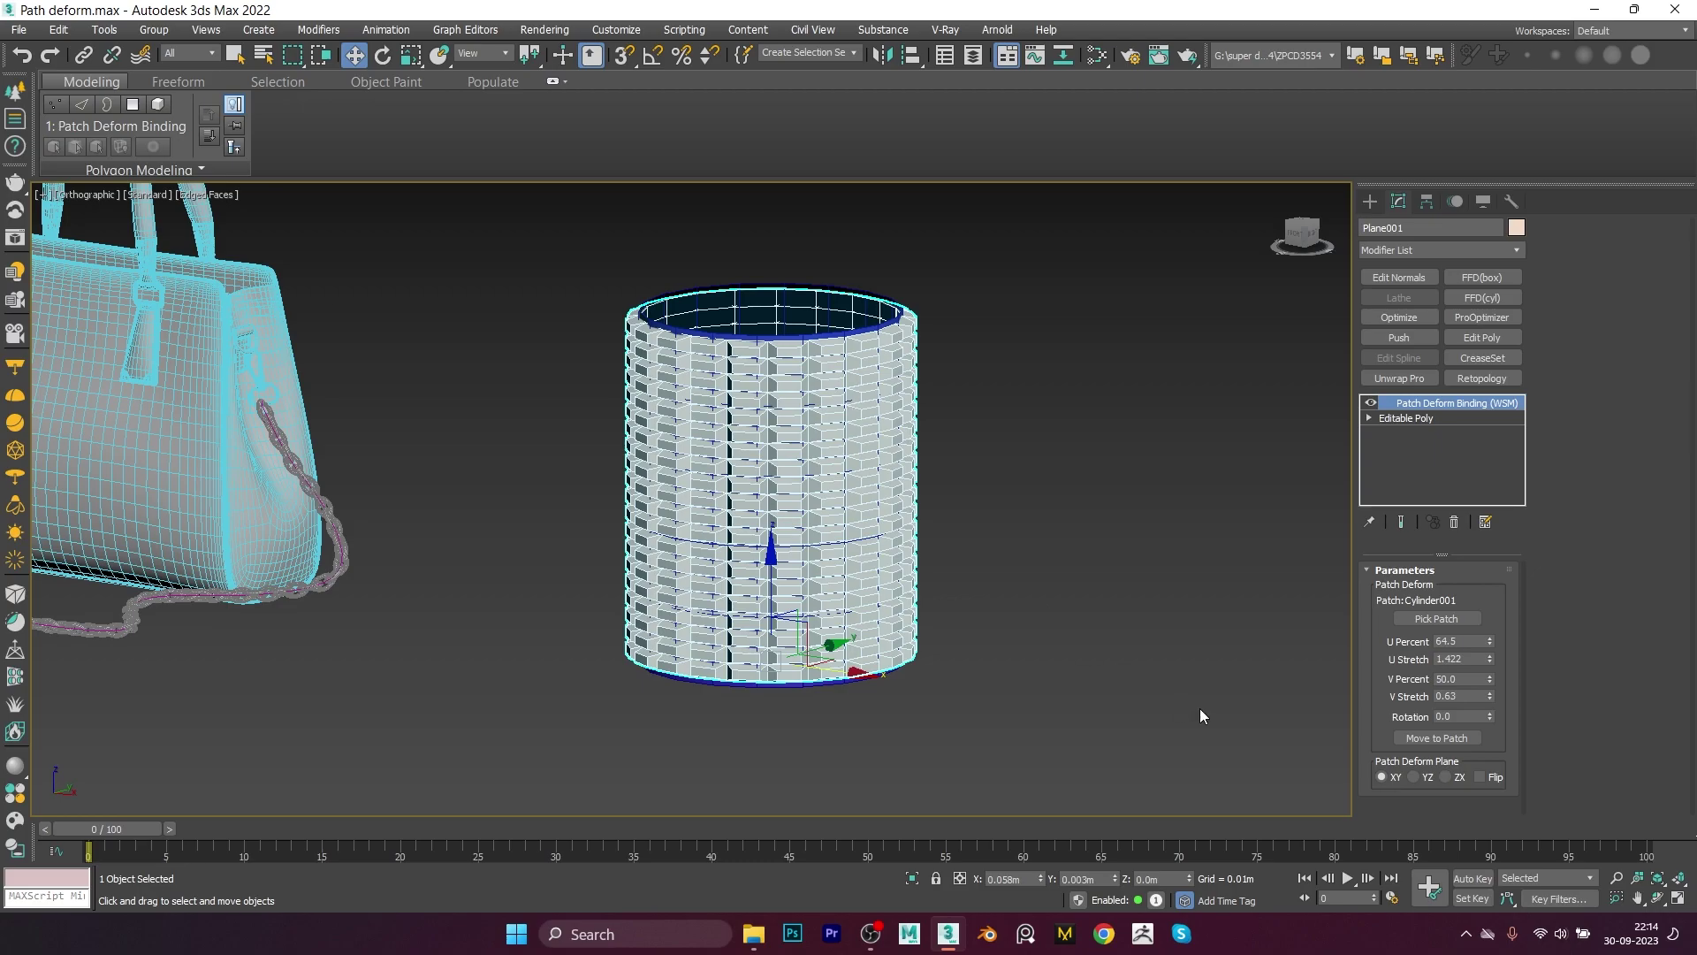
# Step: Try the YZ and ZX deform planes, return to XY, and clear the selection
pyautogui.click(1423, 777)
pyautogui.click(1446, 777)
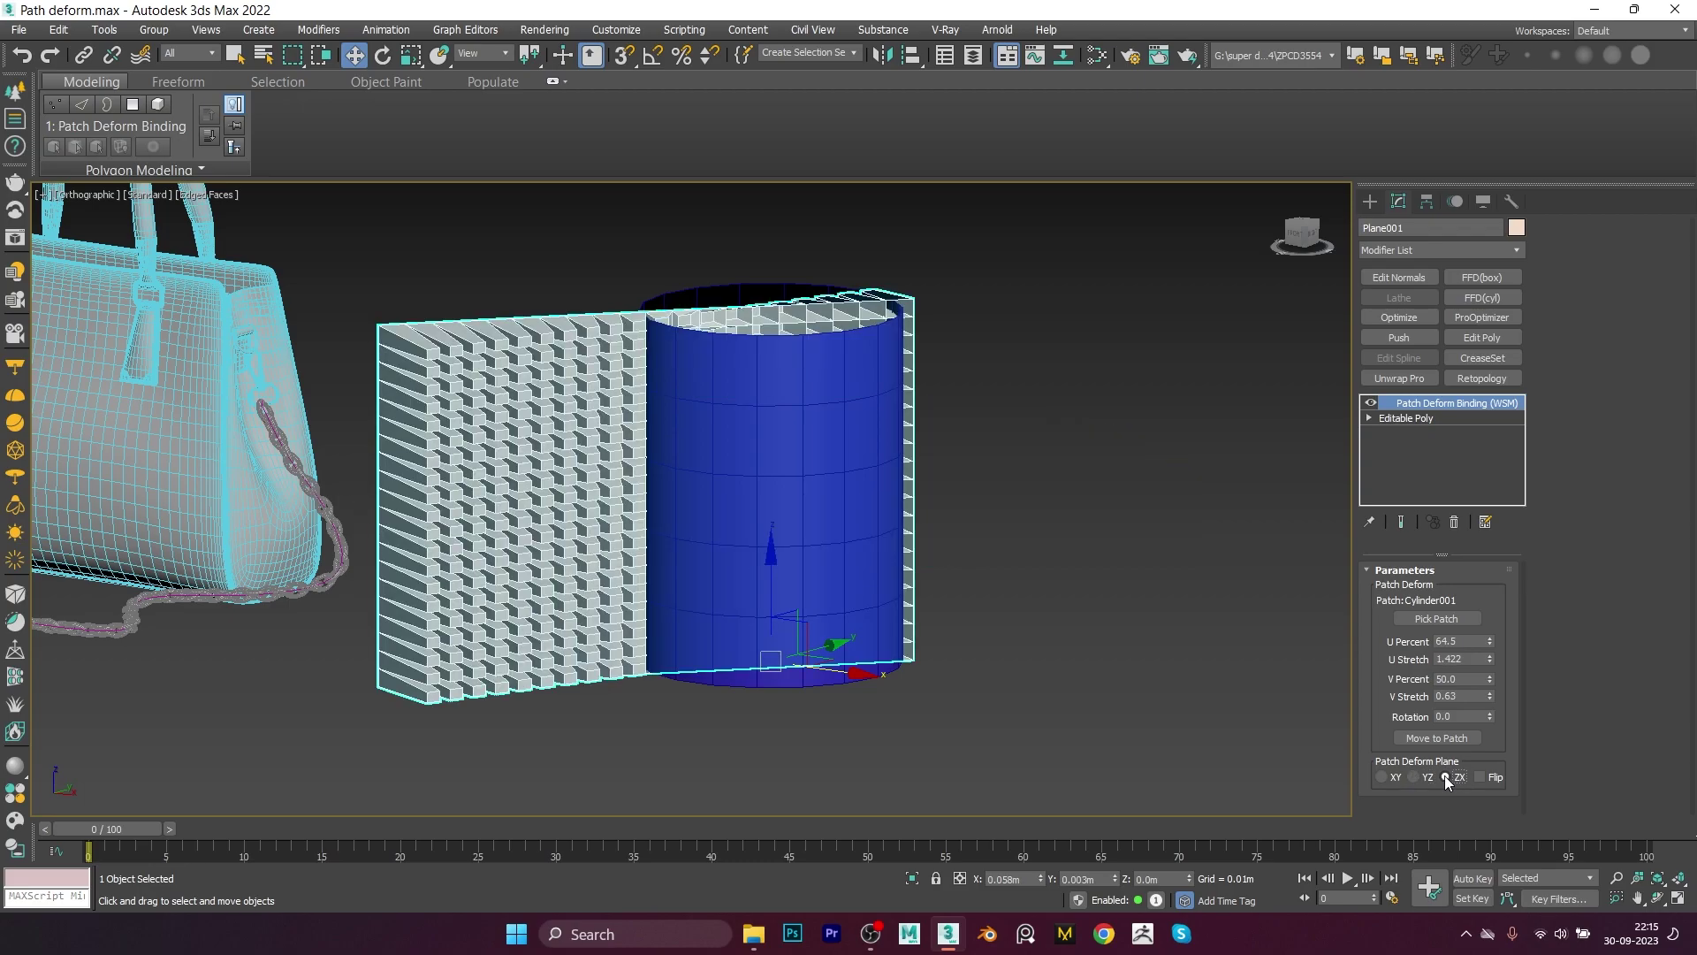
pyautogui.keyDown('alt'); pyautogui.moveTo(924, 575); pyautogui.dragTo(1144, 686, button='middle'); pyautogui.keyUp('alt')
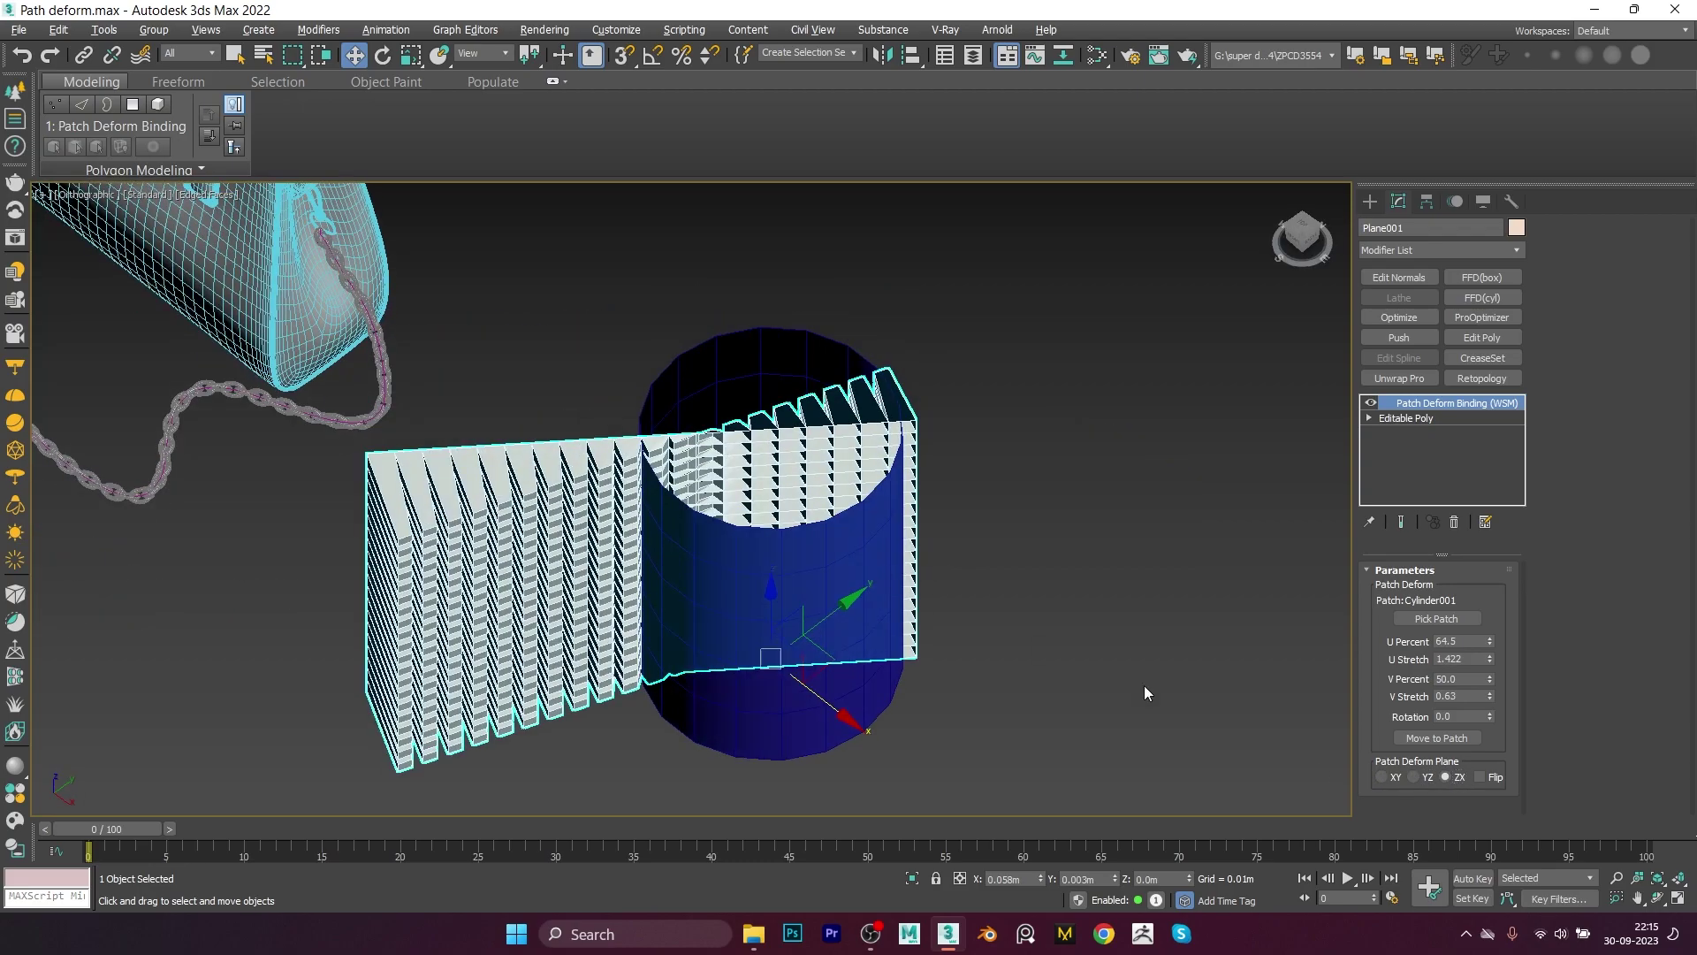
pyautogui.click(1382, 777)
pyautogui.keyDown('alt'); pyautogui.moveTo(912, 725); pyautogui.dragTo(919, 681, button='middle'); pyautogui.keyUp('alt')
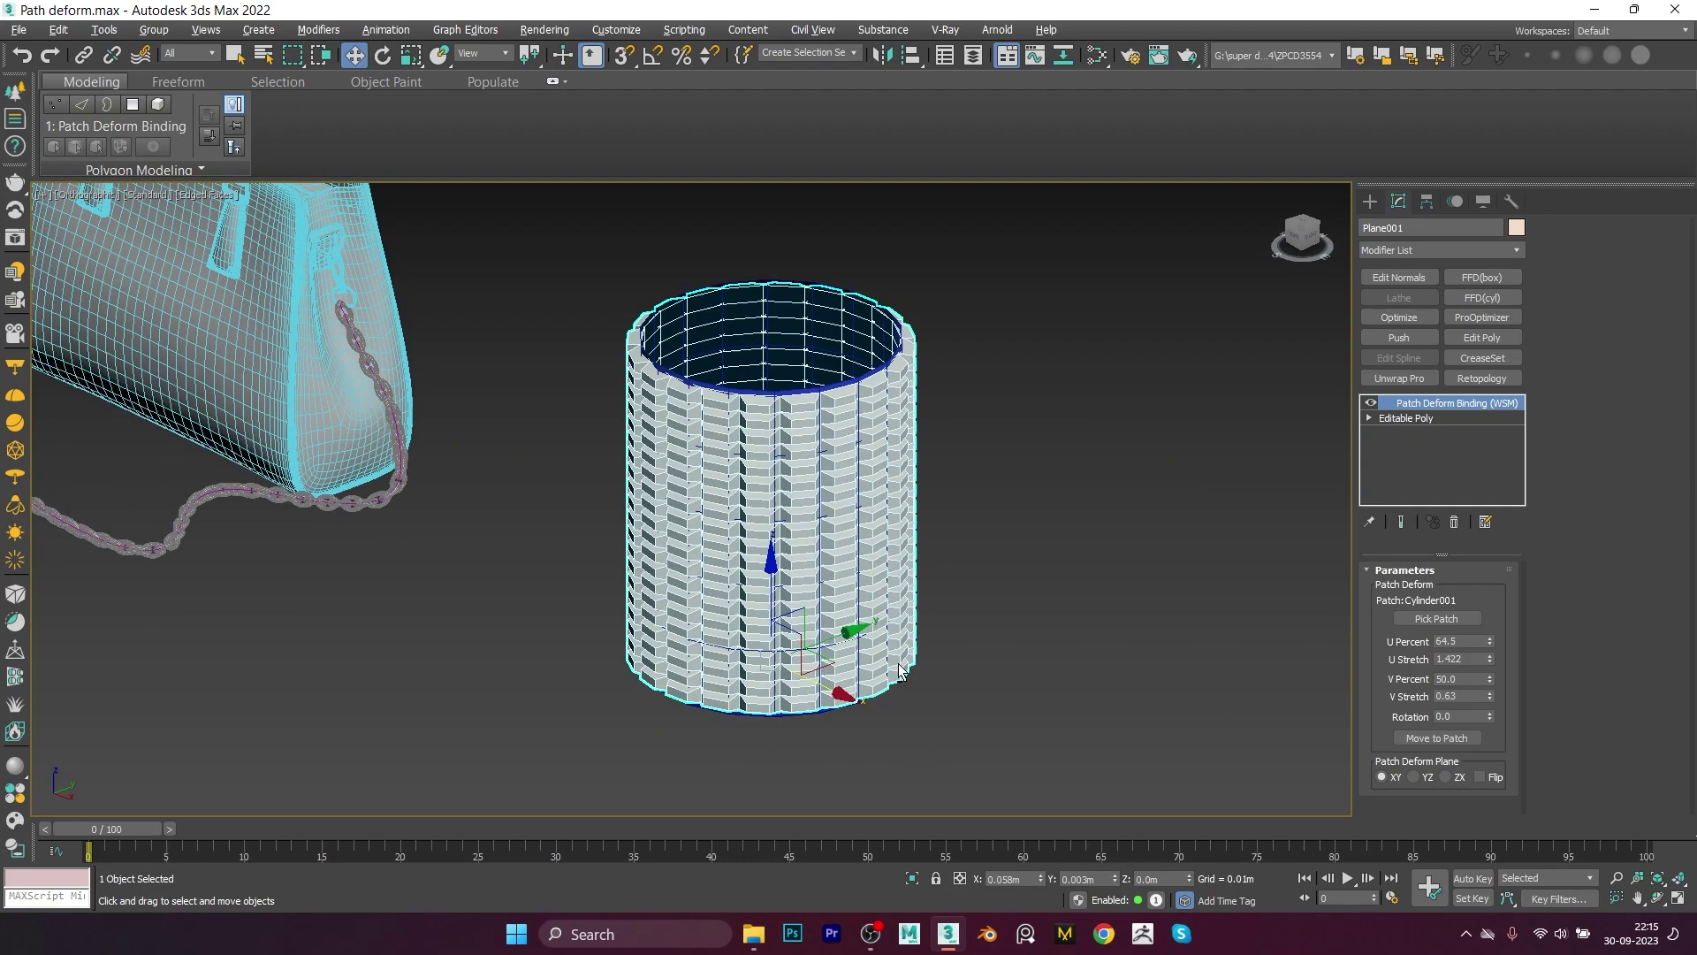
pyautogui.moveTo(1257, 724)
pyautogui.keyDown('alt'); pyautogui.mouseDown(button='middle')
pyautogui.moveTo(951, 587)
pyautogui.moveTo(1064, 519)
pyautogui.mouseUp(button='middle'); pyautogui.keyUp('alt')
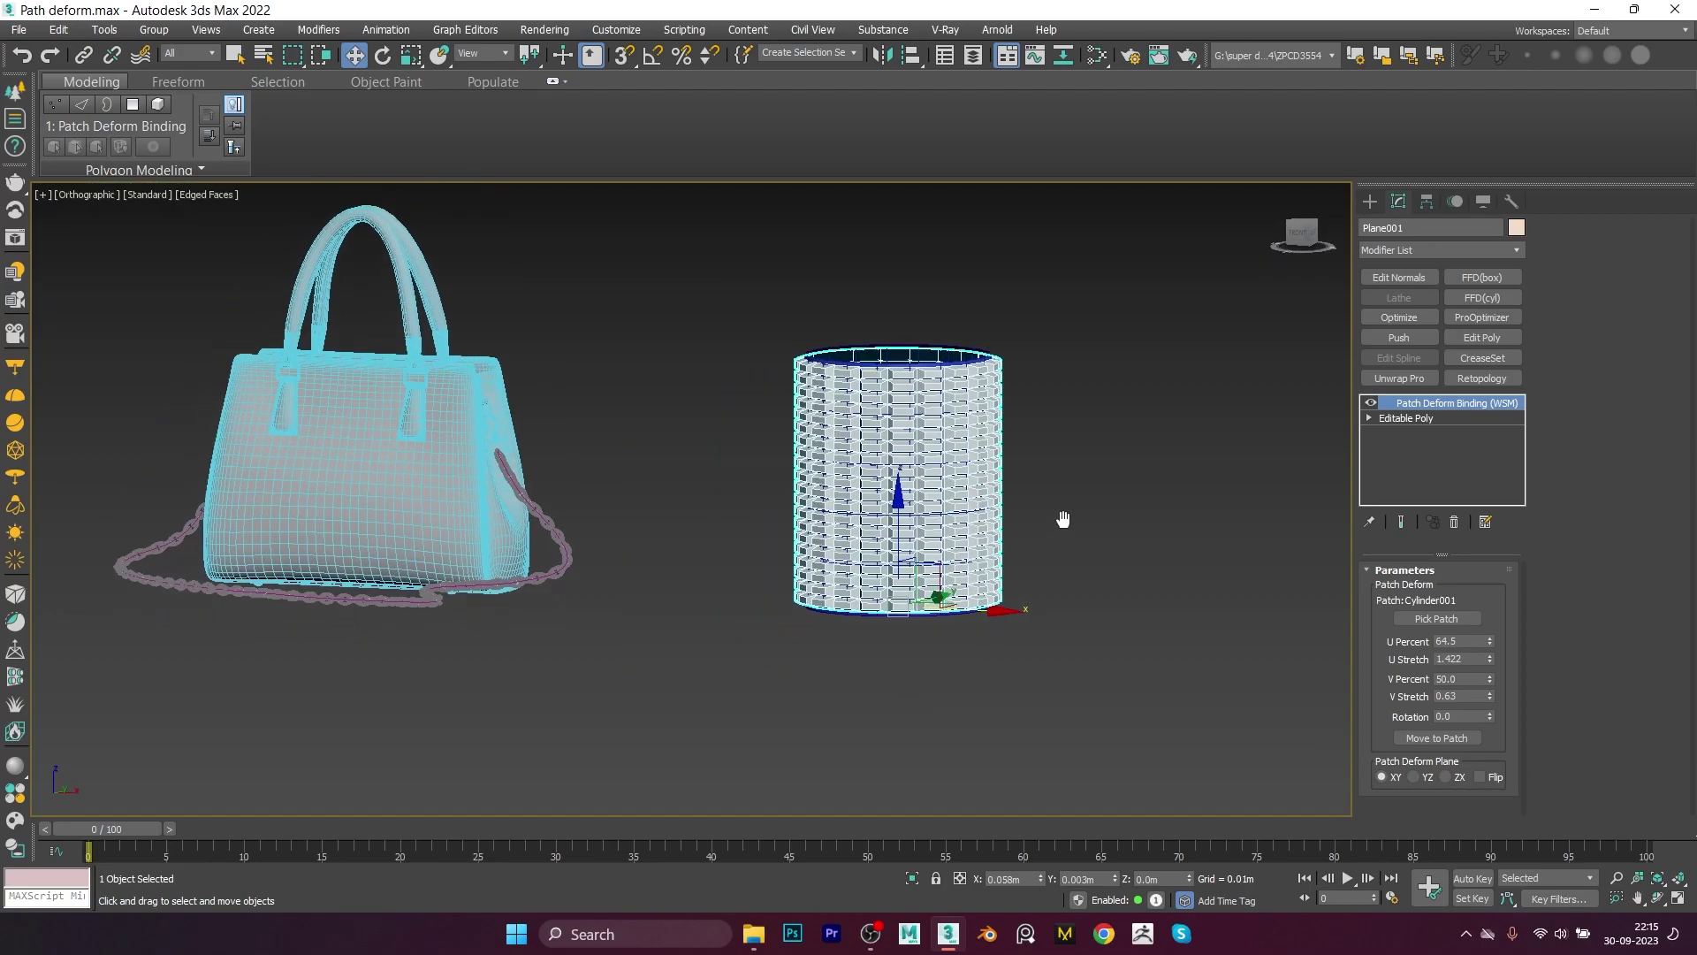
pyautogui.click(1101, 550)
pyautogui.scroll(-2, 1041, 638)
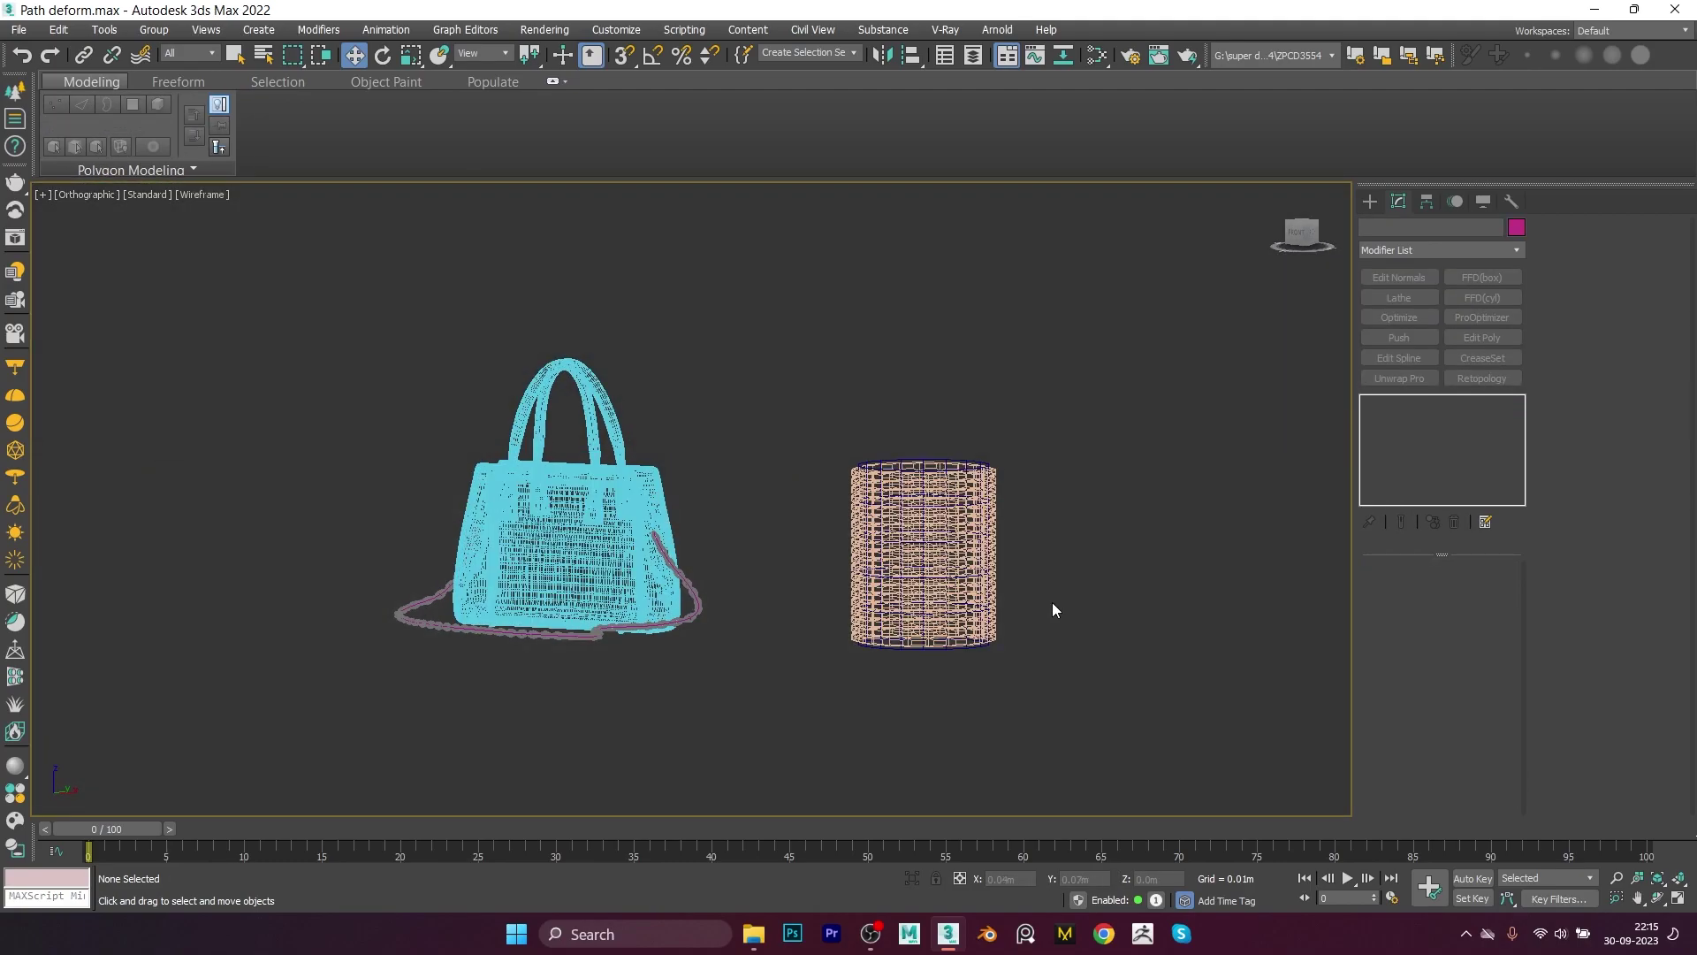
# Step: Show default shading without edges and reselect the tile-wrapped Plane001
pyautogui.press('F4')
pyautogui.scroll(3, 1030, 530)
pyautogui.click(447, 685)
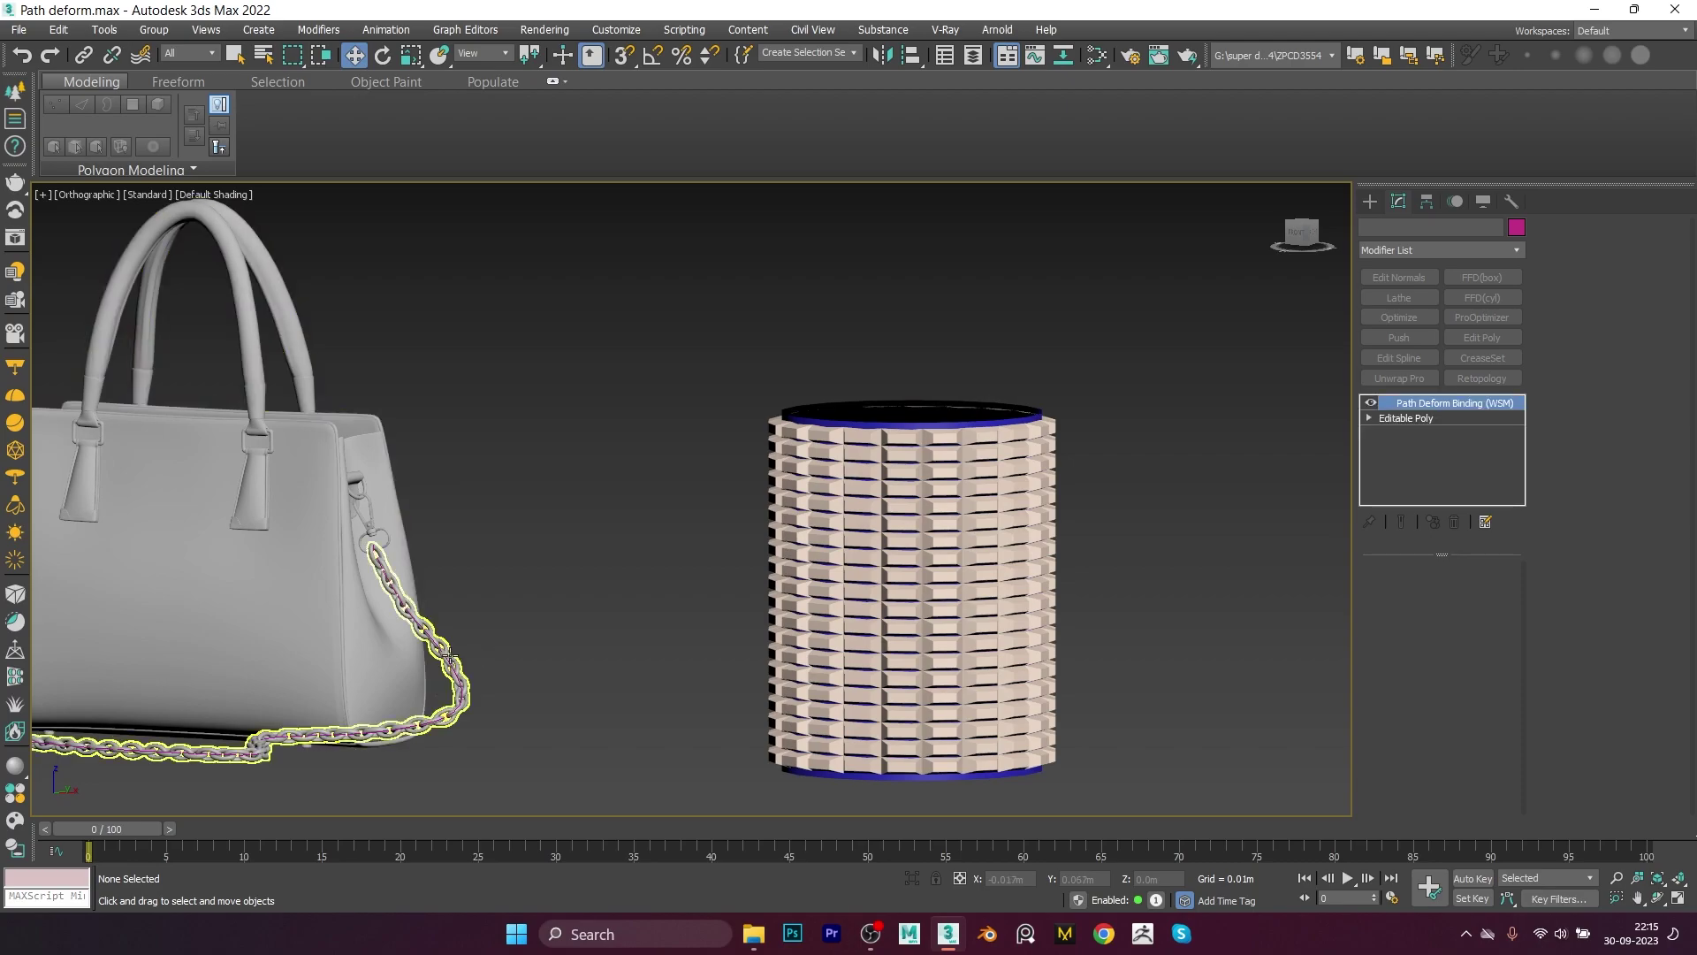
pyautogui.click(977, 595)
pyautogui.scroll(-3, 978, 595)
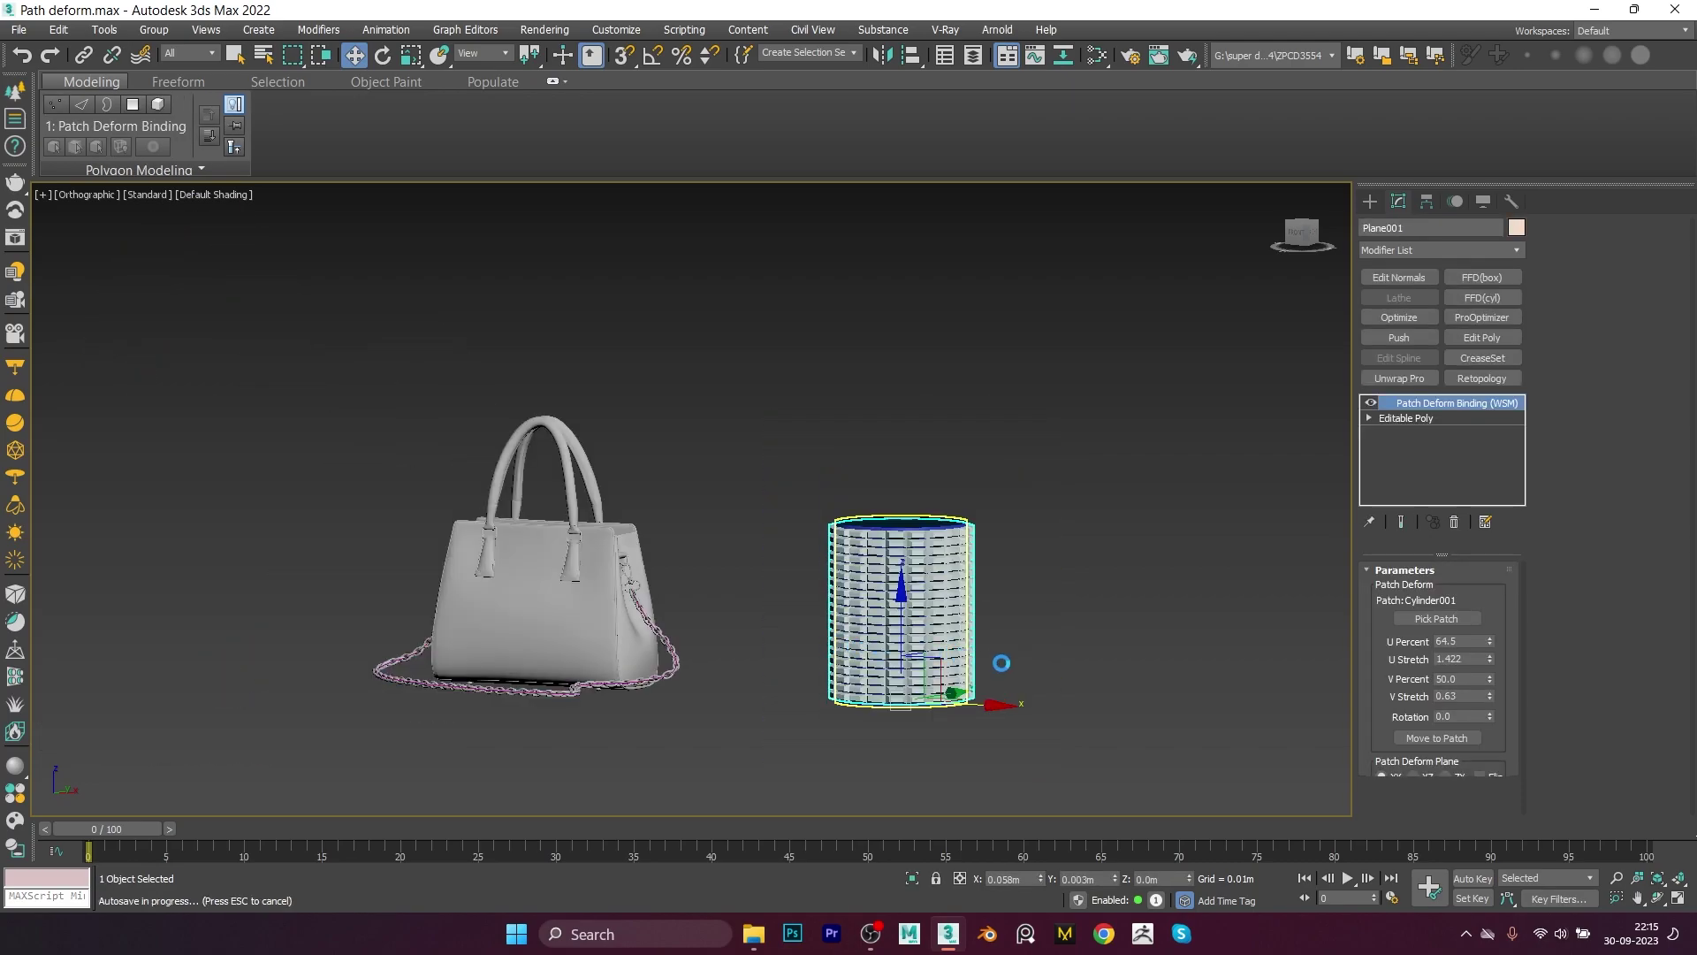
pyautogui.scroll(1, 983, 679)
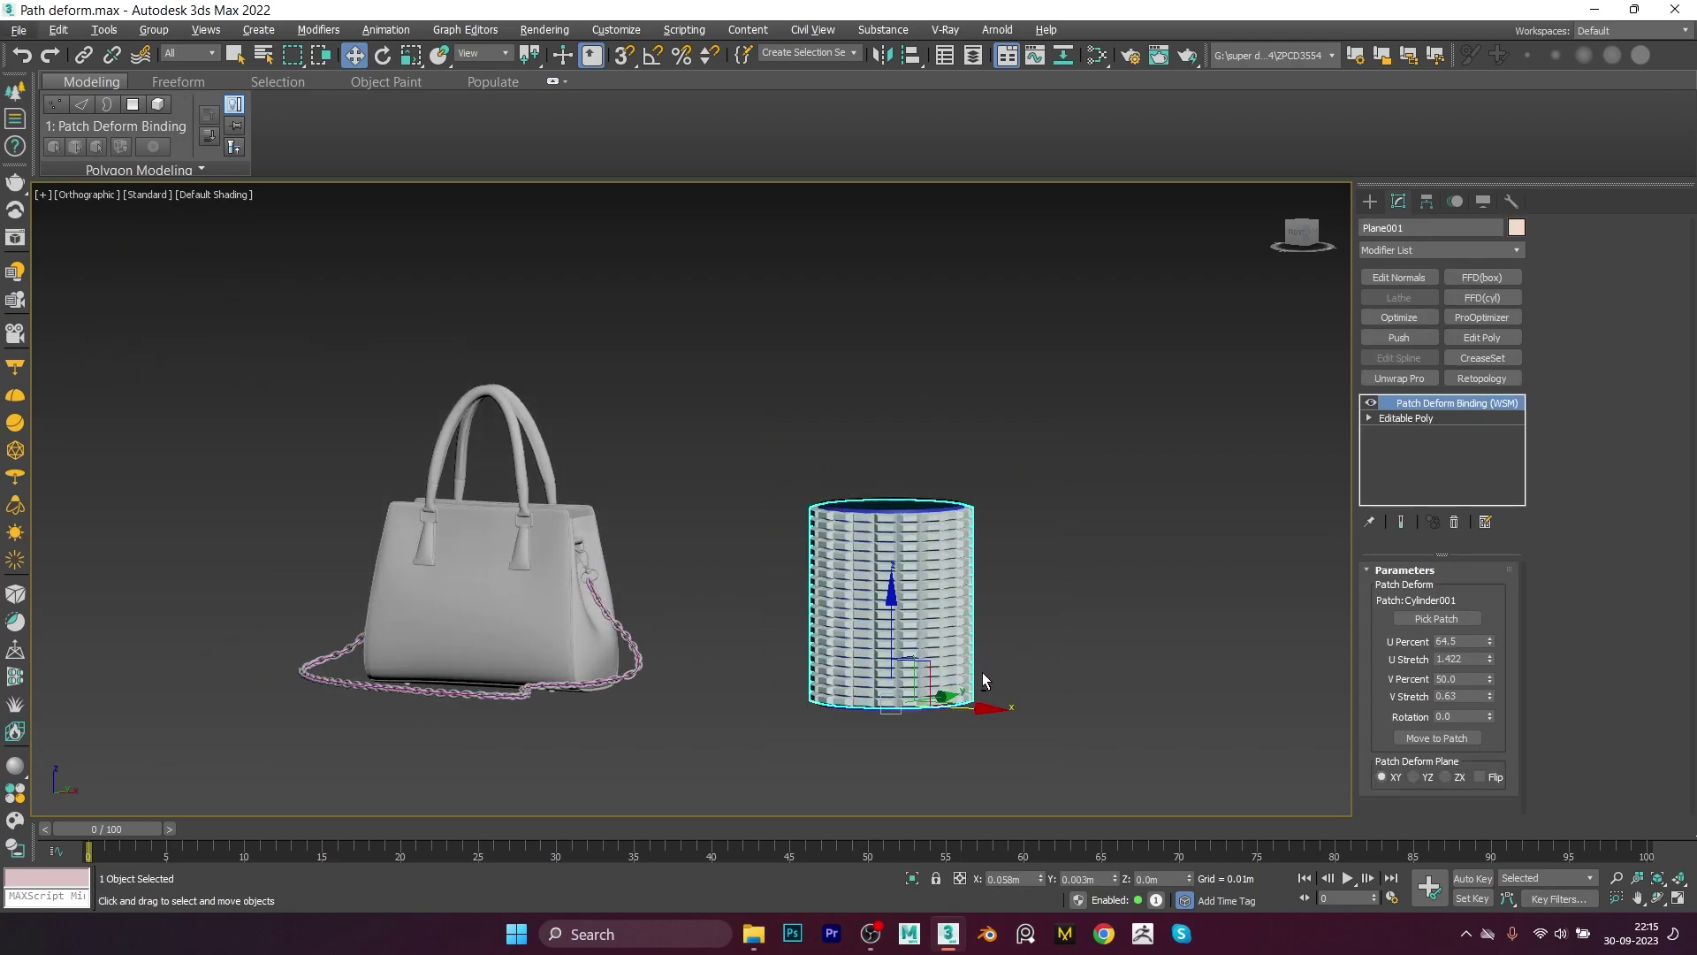